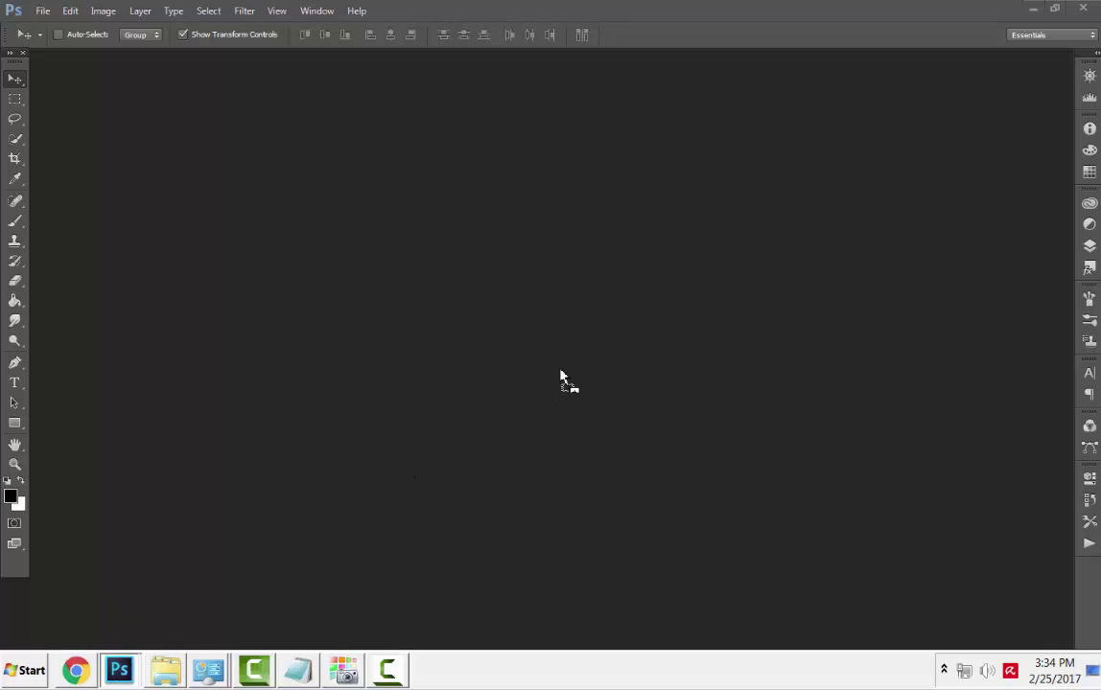
- Drop the raw file DSCF3807.RAF onto Photoshop to open it in Camera Raw
{"action": "left_click_drag", "start_coordinate": [152, 669], "coordinate": [560, 376]}
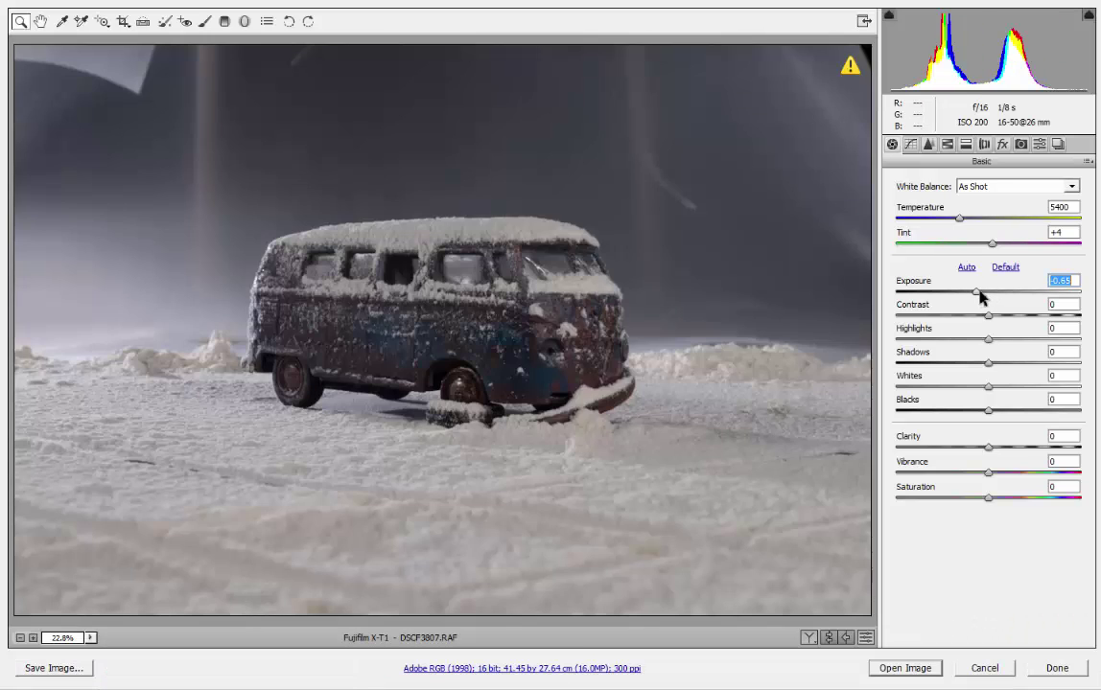
- Apply Exposure +0.05, Highlights -15, Whites -35, Blacks +21 and open as a document
{"action": "left_click_drag", "start_coordinate": [978, 293], "coordinate": [984, 291]}
{"action": "left_click_drag", "start_coordinate": [990, 339], "coordinate": [975, 340]}
{"action": "mouse_move", "coordinate": [988, 387]}
{"action": "left_mouse_down"}
{"action": "mouse_move", "coordinate": [956, 387]}
{"action": "mouse_move", "coordinate": [1007, 412]}
{"action": "left_mouse_up"}
{"action": "left_click_drag", "start_coordinate": [983, 292], "coordinate": [991, 292]}
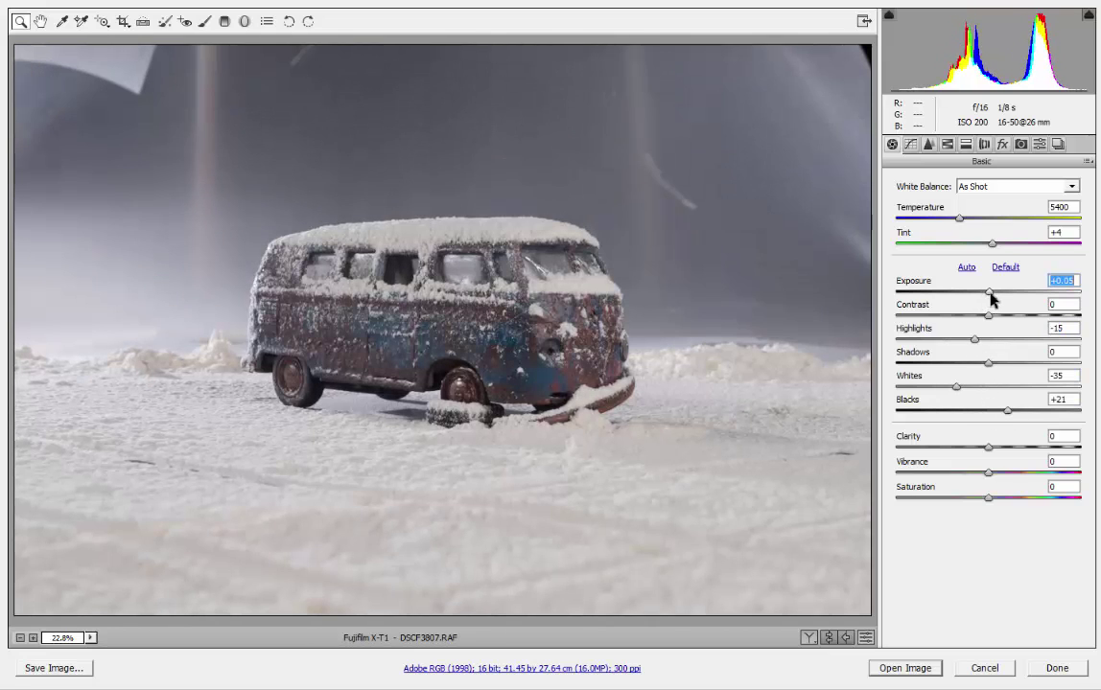
{"action": "left_click", "coordinate": [906, 669]}
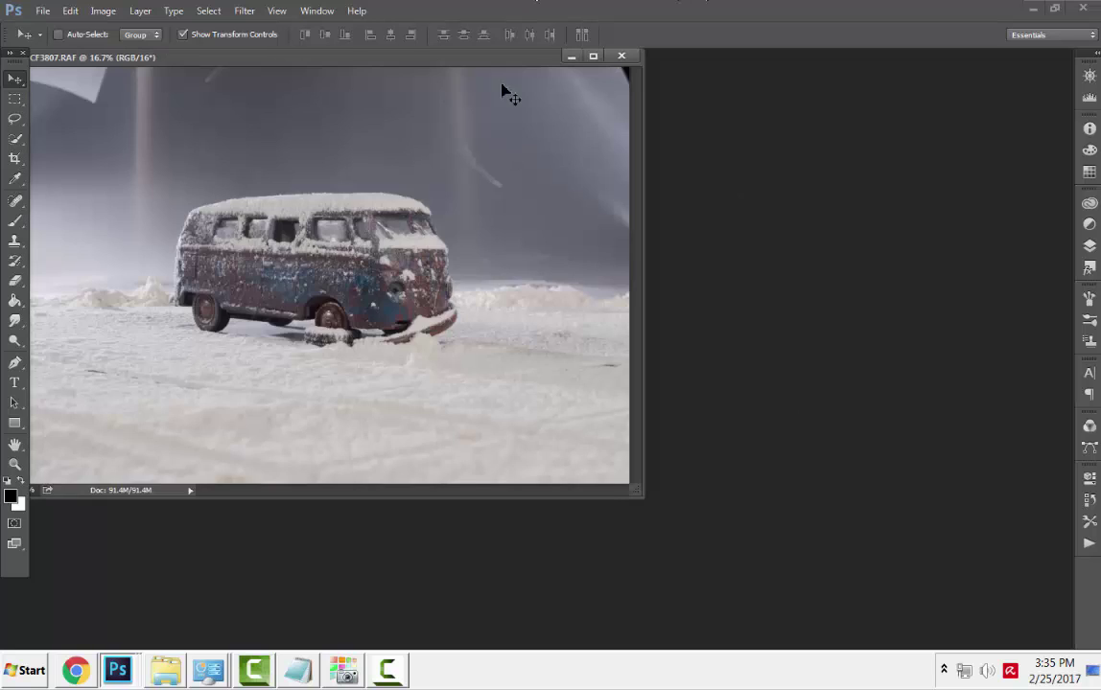
{"action": "left_click", "coordinate": [592, 56]}
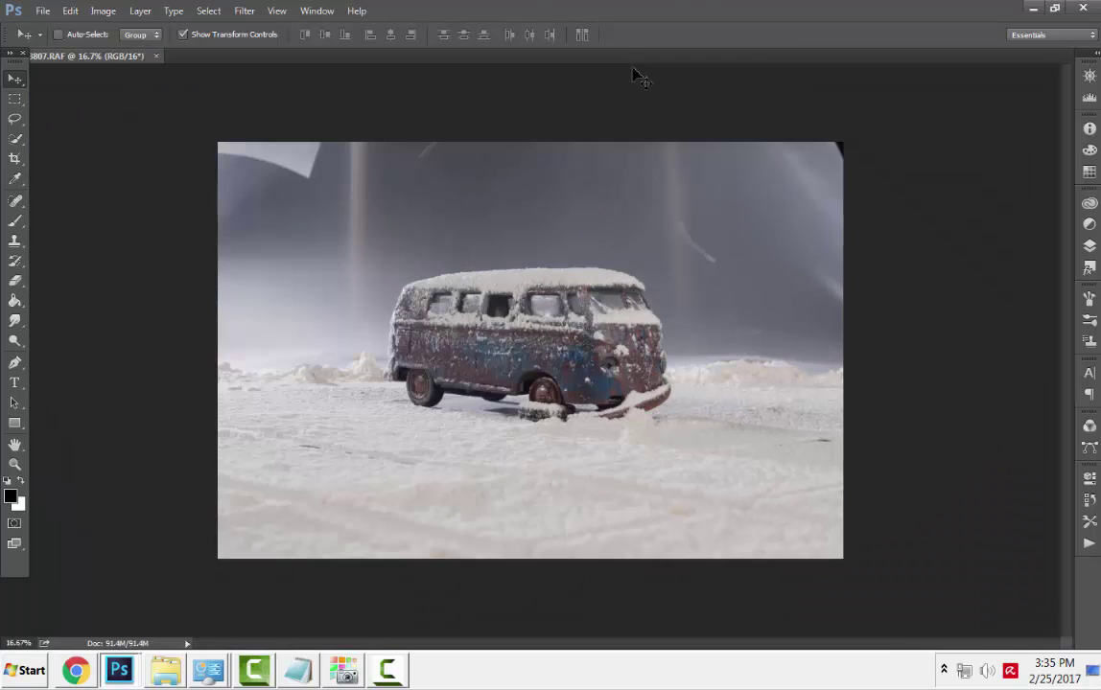
- Quick-select the grey backdrop near the bus, trimming out the left snow and mound outline
{"action": "key", "text": "f"}
{"action": "key", "text": "ctrl+0"}
{"action": "key", "text": "ctrl+minus"}
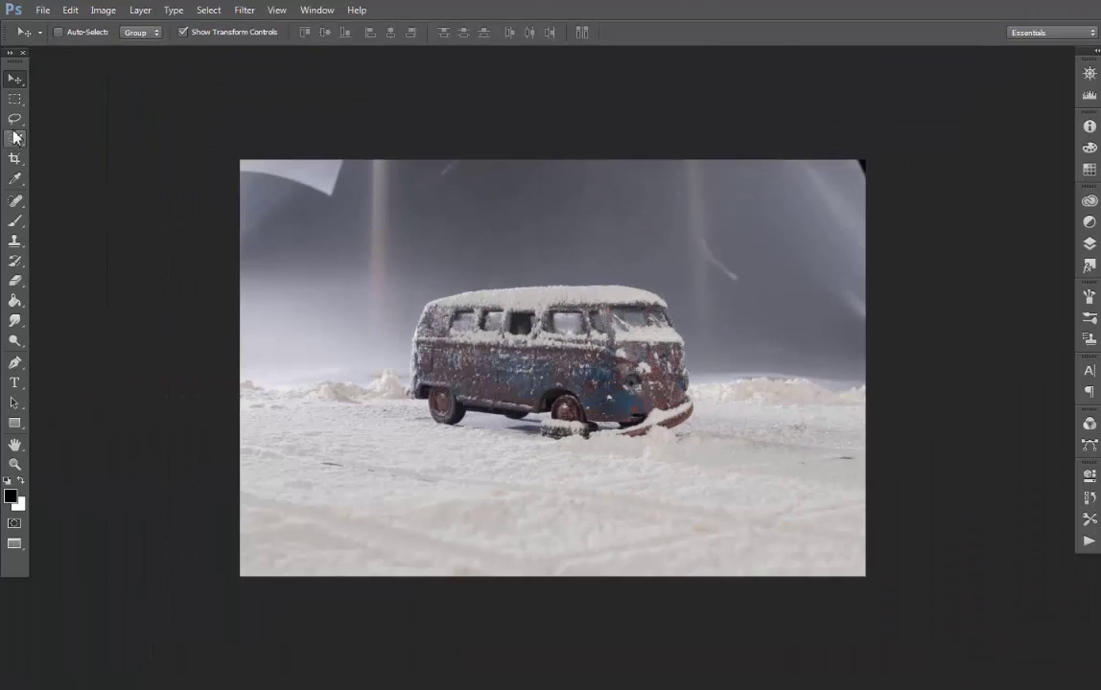
{"action": "key", "text": "w"}
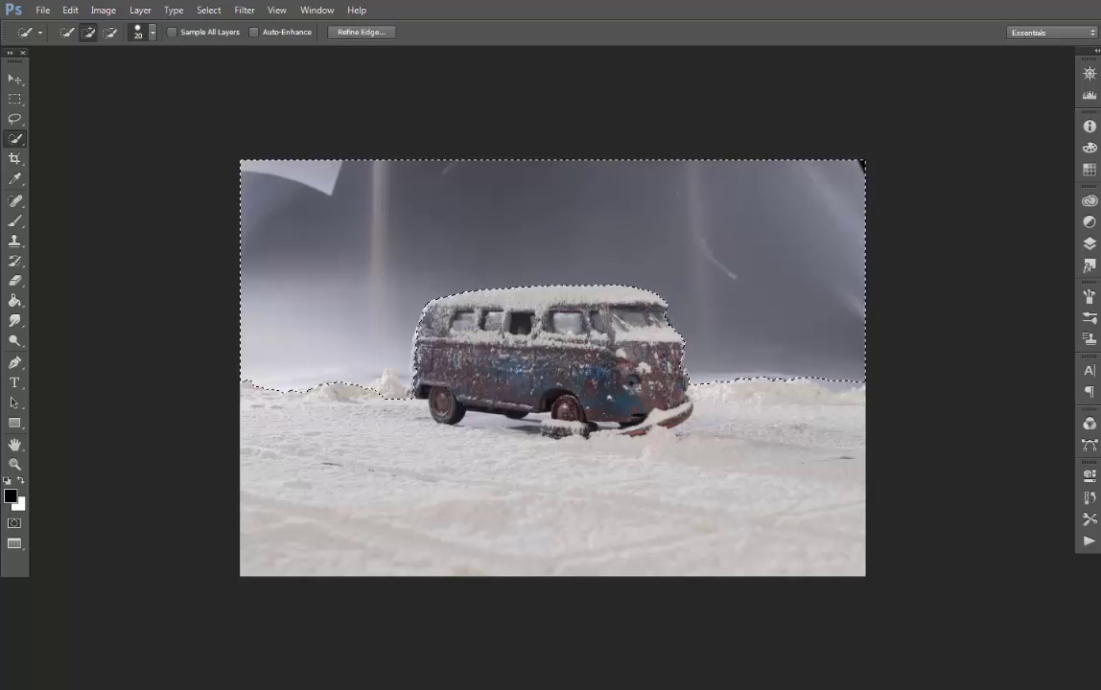
{"action": "key", "text": "z"}
{"action": "left_click_drag", "start_coordinate": [376, 388], "coordinate": [25, 278]}
{"action": "left_click", "coordinate": [14, 138]}
{"action": "mouse_move", "coordinate": [255, 390]}
{"action": "left_mouse_down"}
{"action": "mouse_move", "coordinate": [365, 422]}
{"action": "mouse_move", "coordinate": [574, 404]}
{"action": "left_mouse_up"}
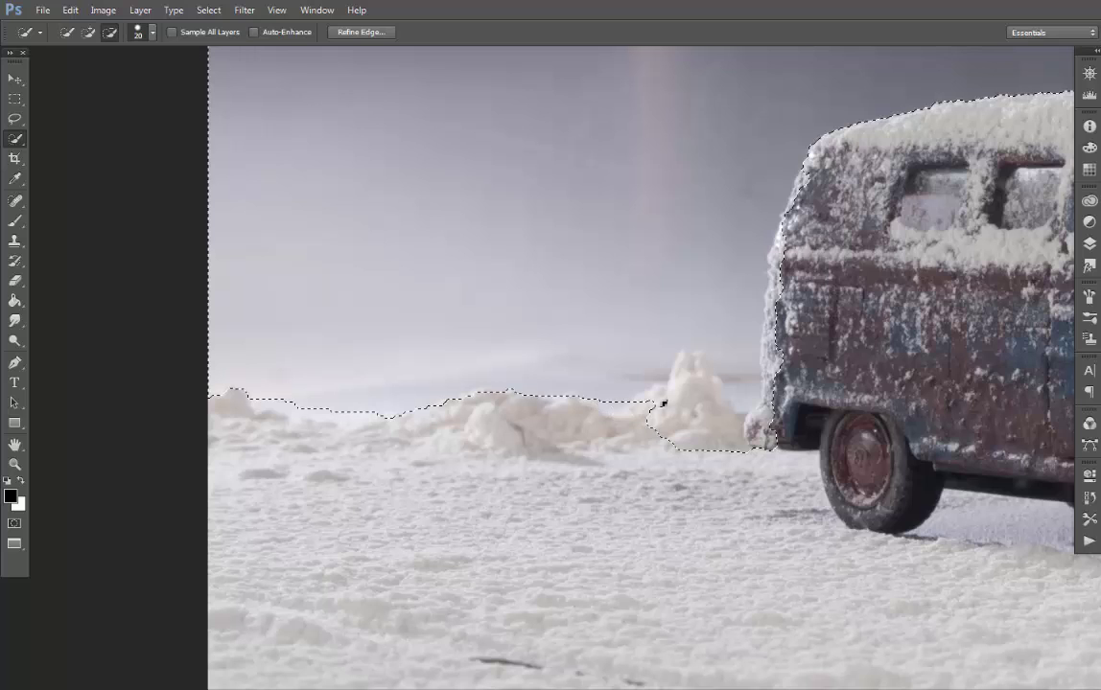
{"action": "mouse_move", "coordinate": [696, 360]}
{"action": "left_mouse_down"}
{"action": "mouse_move", "coordinate": [712, 394]}
{"action": "mouse_move", "coordinate": [754, 420]}
{"action": "left_mouse_up"}
- Fit the selection edge to the van's front and the right-hand snow mounds
{"action": "scroll", "coordinate": [704, 434], "scroll_direction": "up", "scroll_amount": 1}
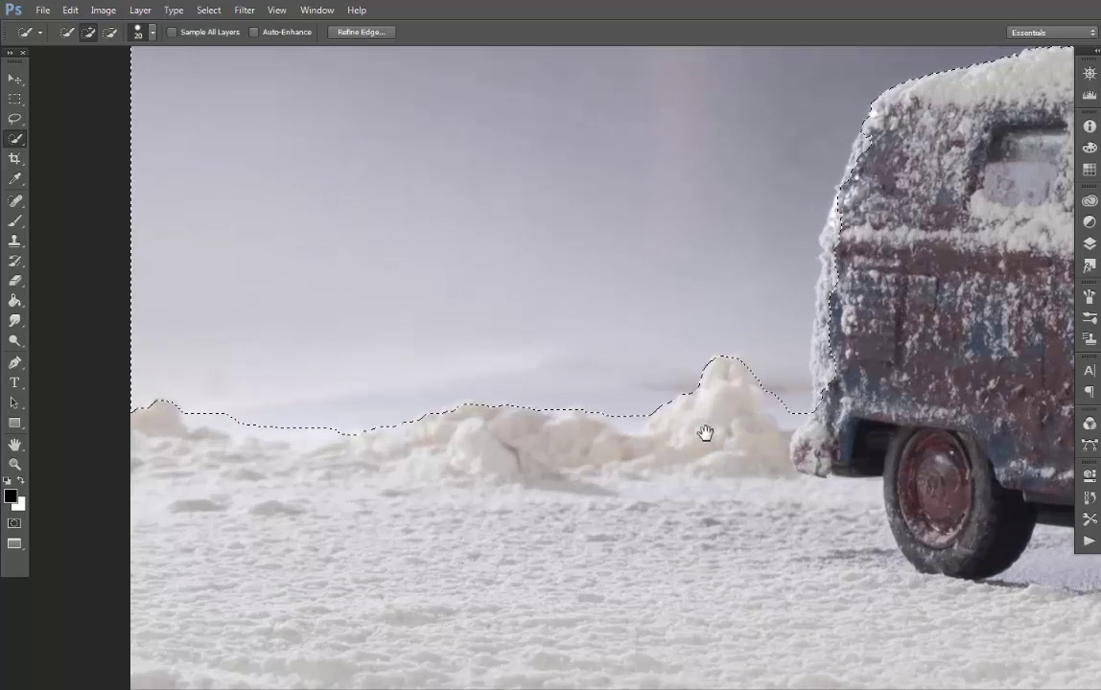
{"action": "scroll", "coordinate": [705, 434], "scroll_direction": "up", "scroll_amount": 2}
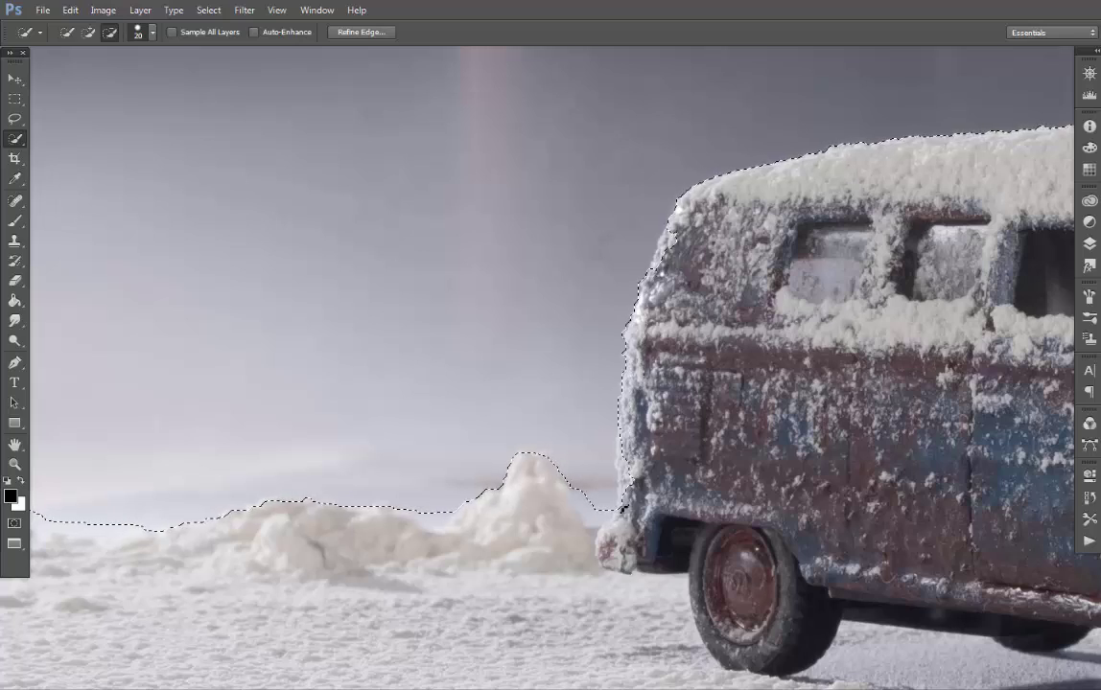
{"action": "key", "text": "alt"}
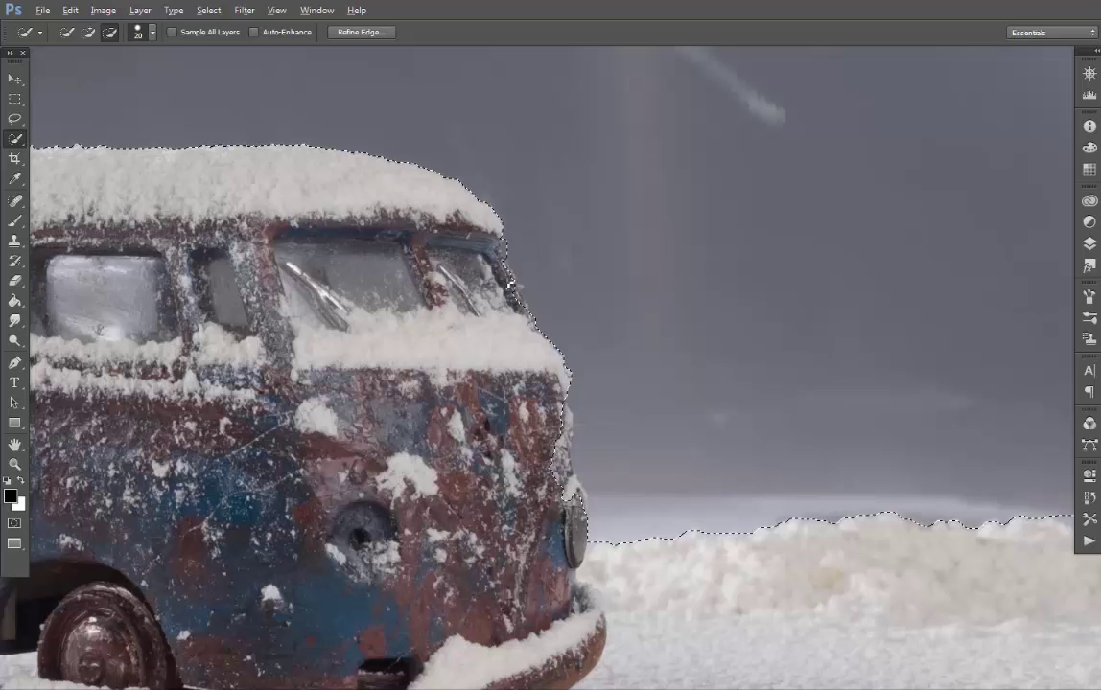
{"action": "mouse_move", "coordinate": [510, 286]}
{"action": "left_mouse_down"}
{"action": "mouse_move", "coordinate": [573, 487]}
{"action": "mouse_move", "coordinate": [577, 447]}
{"action": "left_mouse_up"}
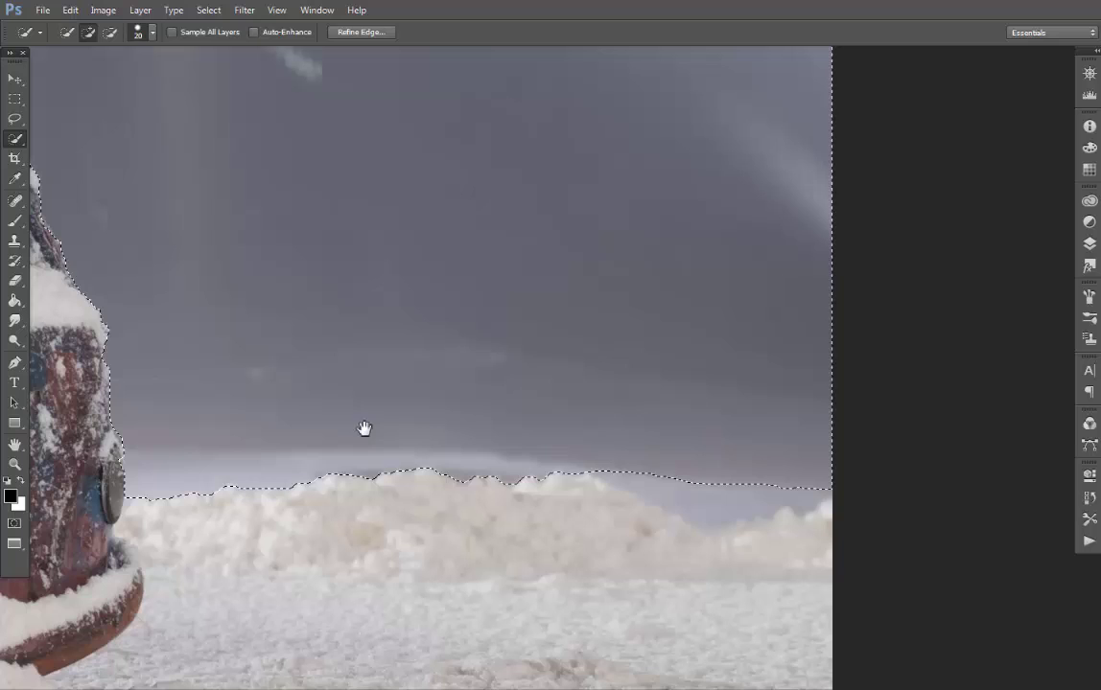
{"action": "left_click_drag", "start_coordinate": [622, 385], "coordinate": [364, 430]}
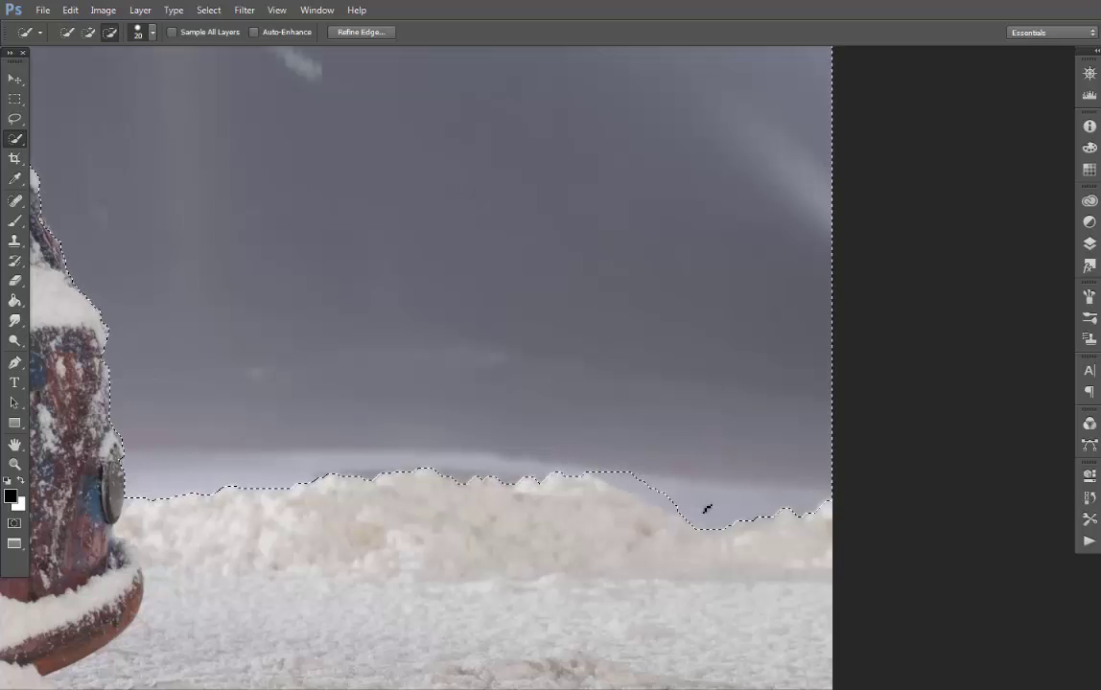
{"action": "left_click_drag", "start_coordinate": [611, 481], "coordinate": [623, 511]}
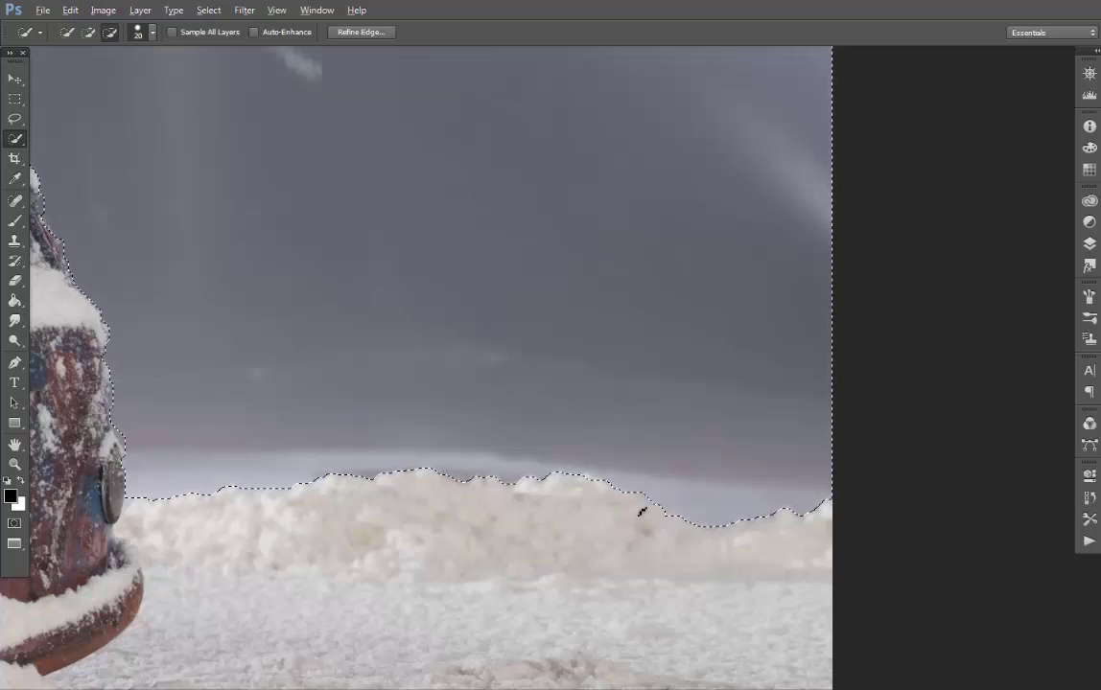
{"action": "scroll", "coordinate": [575, 460], "scroll_direction": "left", "scroll_amount": 5}
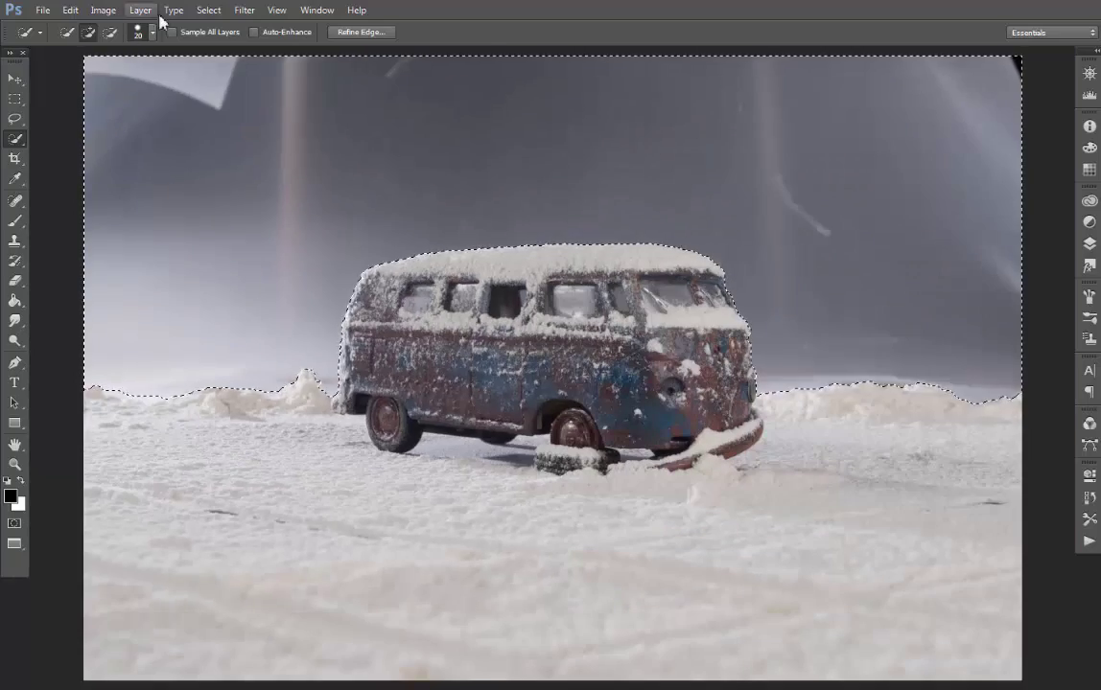
- Refine the van's snowy edges with Refine Edge and output a masked Background copy layer
{"action": "key", "text": "ctrl+alt+r"}
{"action": "key", "text": "z"}
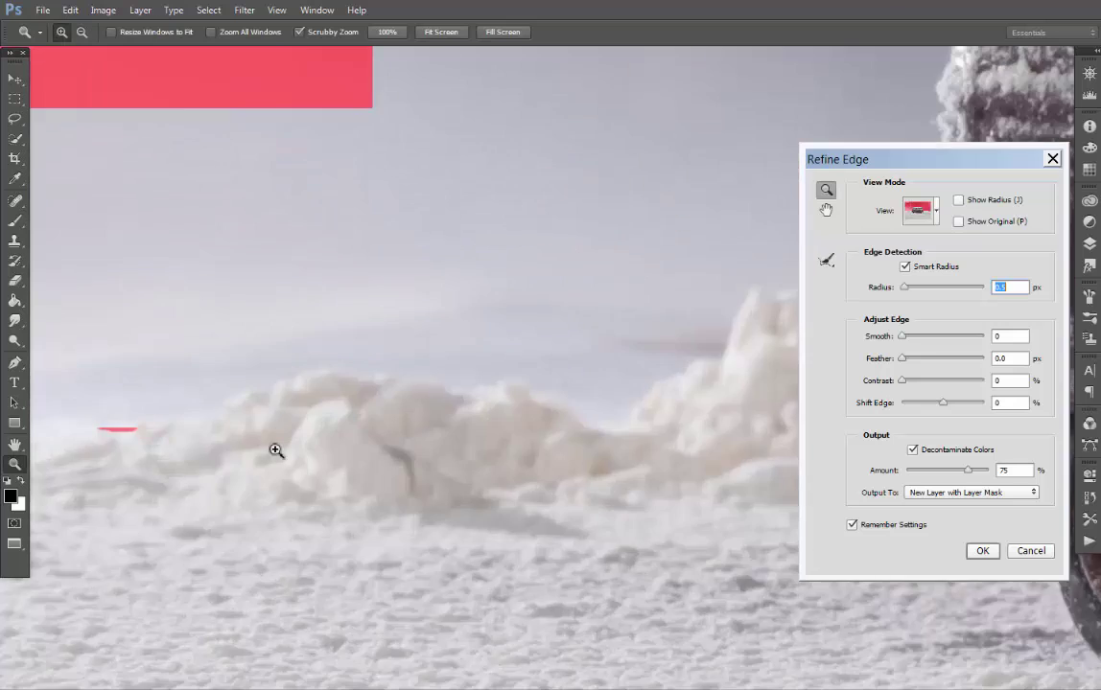
{"action": "left_click_drag", "start_coordinate": [275, 450], "coordinate": [478, 376]}
{"action": "left_click_drag", "start_coordinate": [557, 355], "coordinate": [294, 462]}
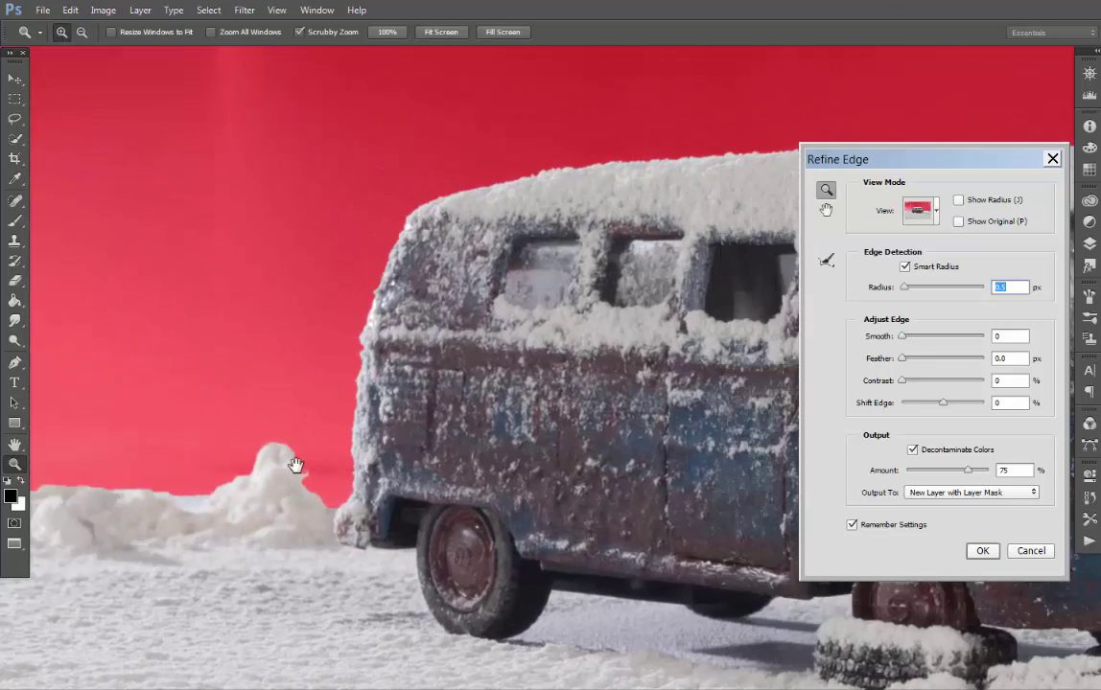
{"action": "mouse_move", "coordinate": [640, 432]}
{"action": "left_mouse_down"}
{"action": "mouse_move", "coordinate": [300, 442]}
{"action": "mouse_move", "coordinate": [309, 438]}
{"action": "left_mouse_up"}
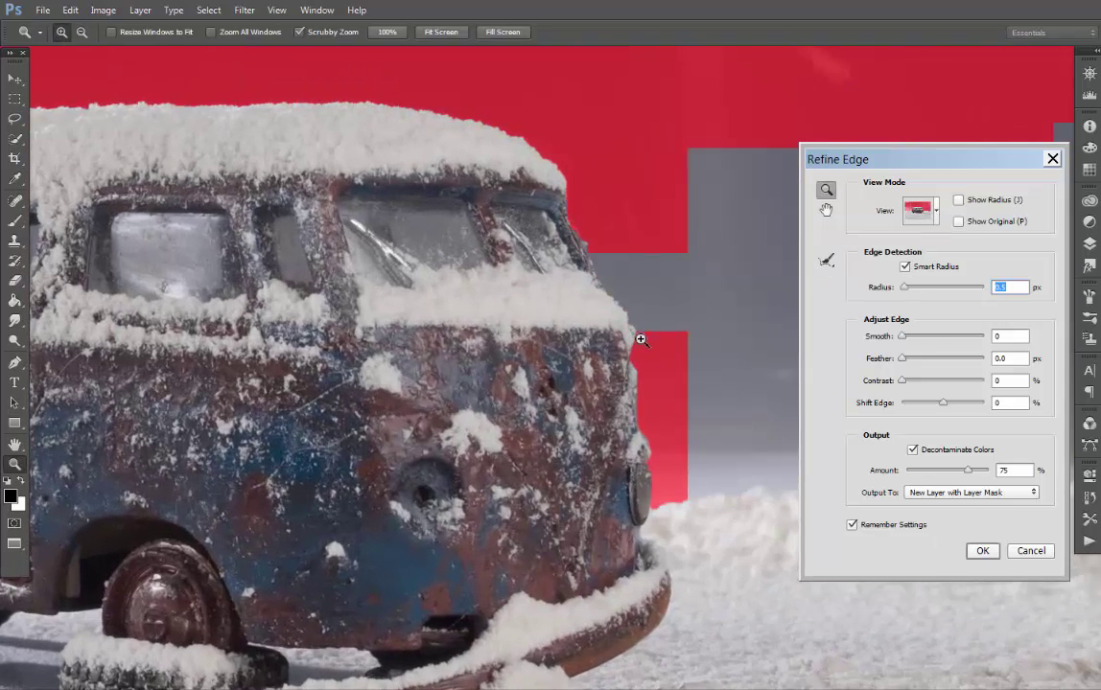
{"action": "left_click", "coordinate": [639, 337]}
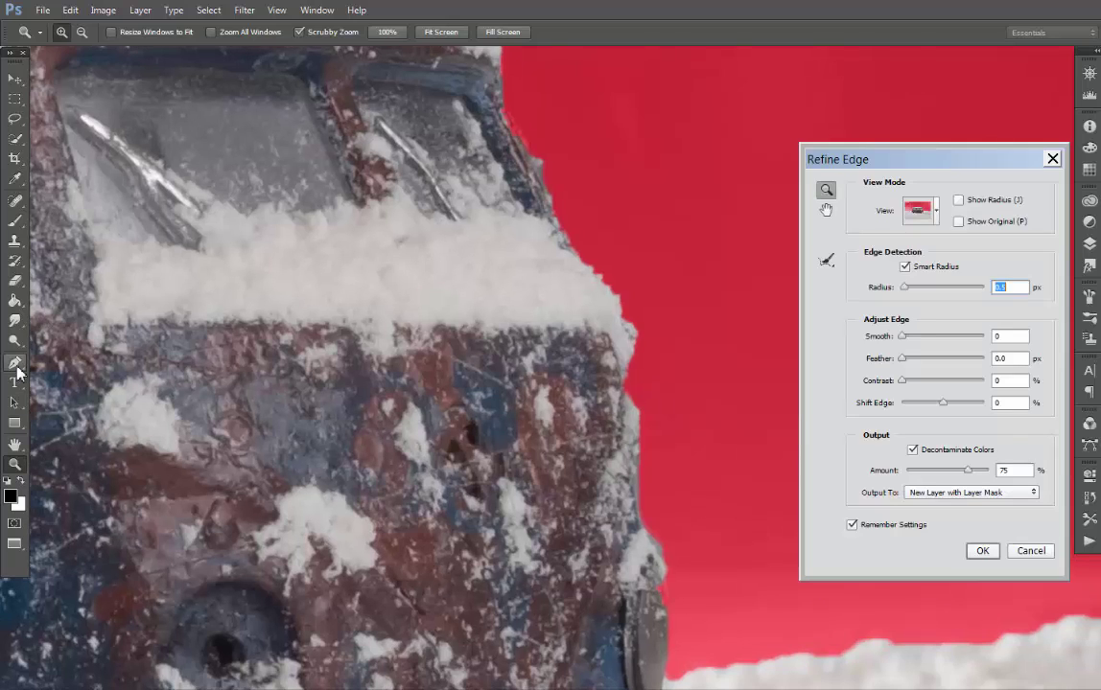
{"action": "left_click", "coordinate": [826, 260]}
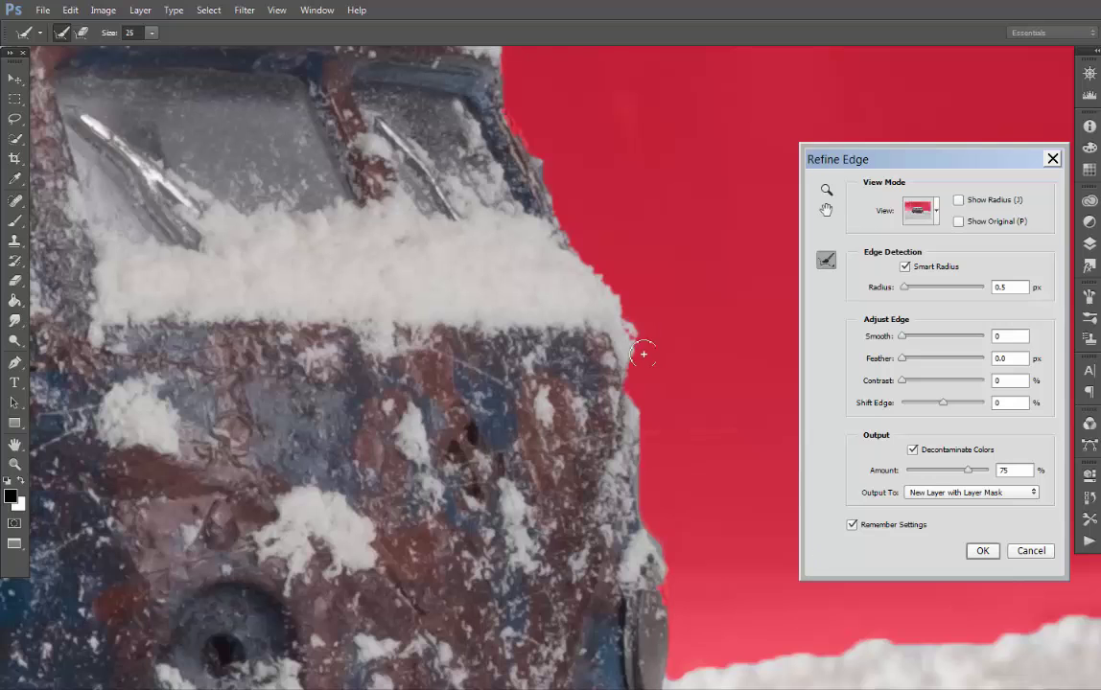
{"action": "key", "text": "ctrl+minus"}
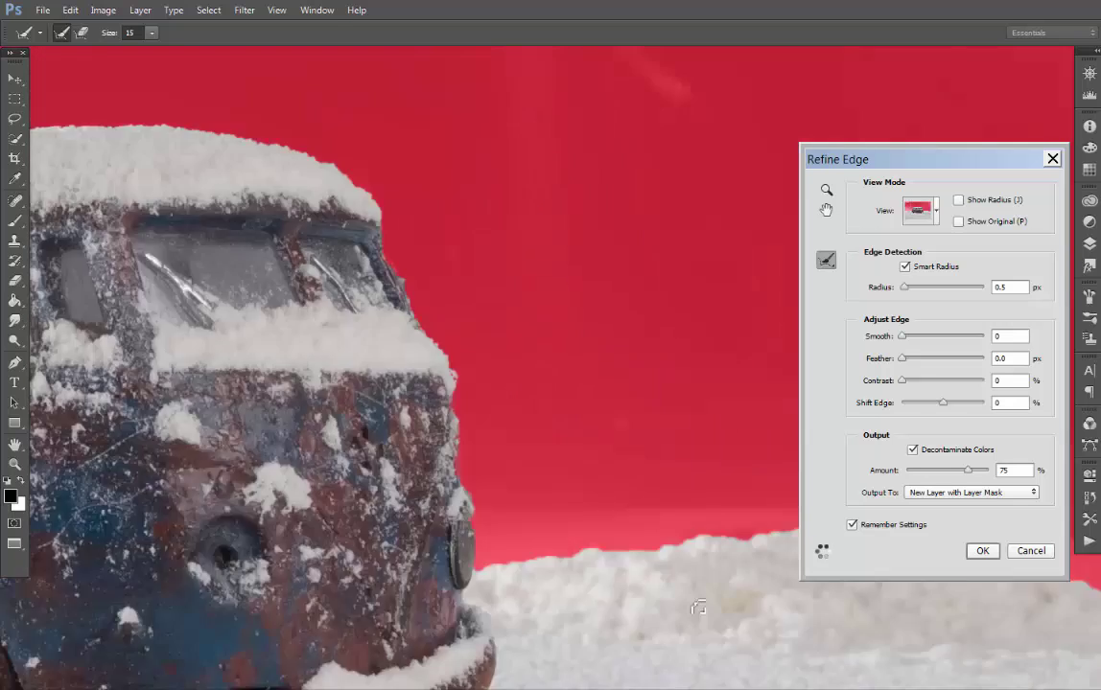
{"action": "key", "text": "ctrl+minus"}
{"action": "left_click", "coordinate": [982, 550]}
- Create Layer 1 and merge the masked cutout copy into it
{"action": "key", "text": "ctrl+shift+alt+n"}
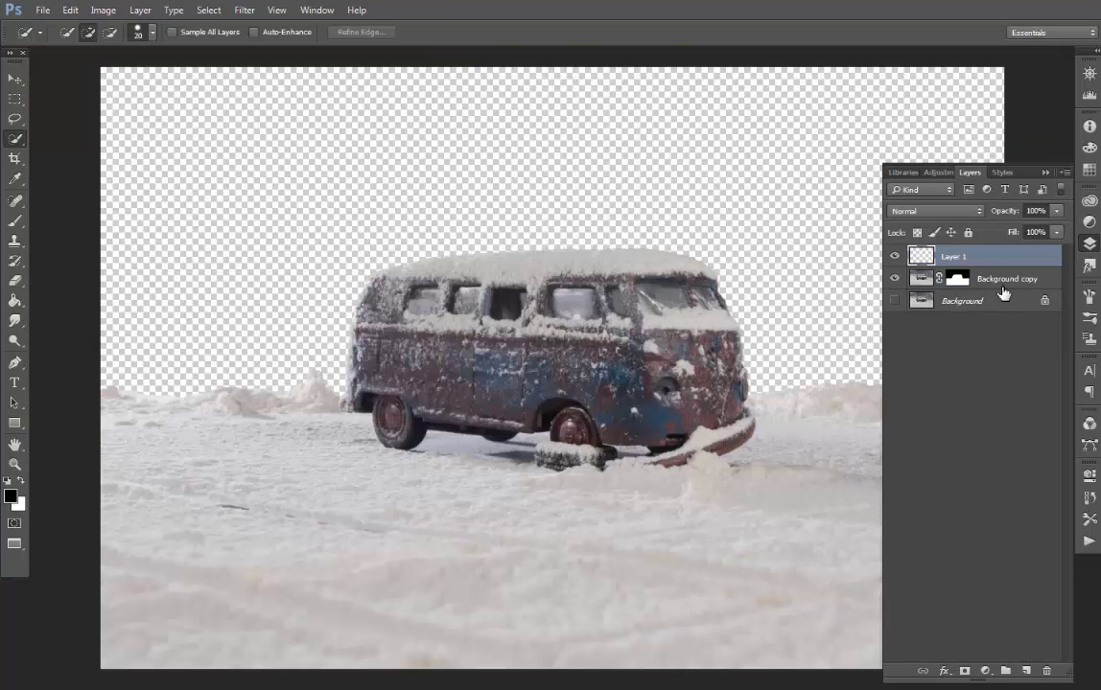
{"action": "left_click", "coordinate": [1009, 278], "text": "shift"}
{"action": "key", "text": "ctrl+e"}
{"action": "left_click", "coordinate": [1009, 277]}
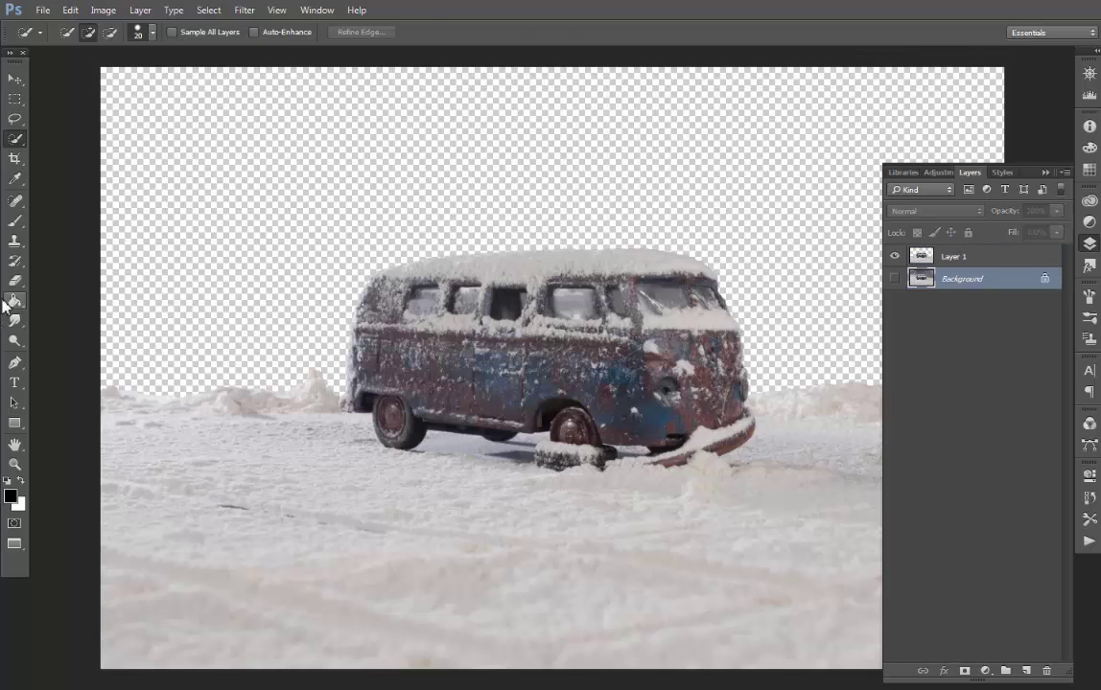
- Fill a new Layer 2 above the Background with a grey foreground colour
{"action": "key", "text": "i"}
{"action": "left_click", "coordinate": [11, 495]}
{"action": "left_click", "coordinate": [80, 384]}
{"action": "left_click", "coordinate": [706, 155]}
{"action": "left_click", "coordinate": [537, 240]}
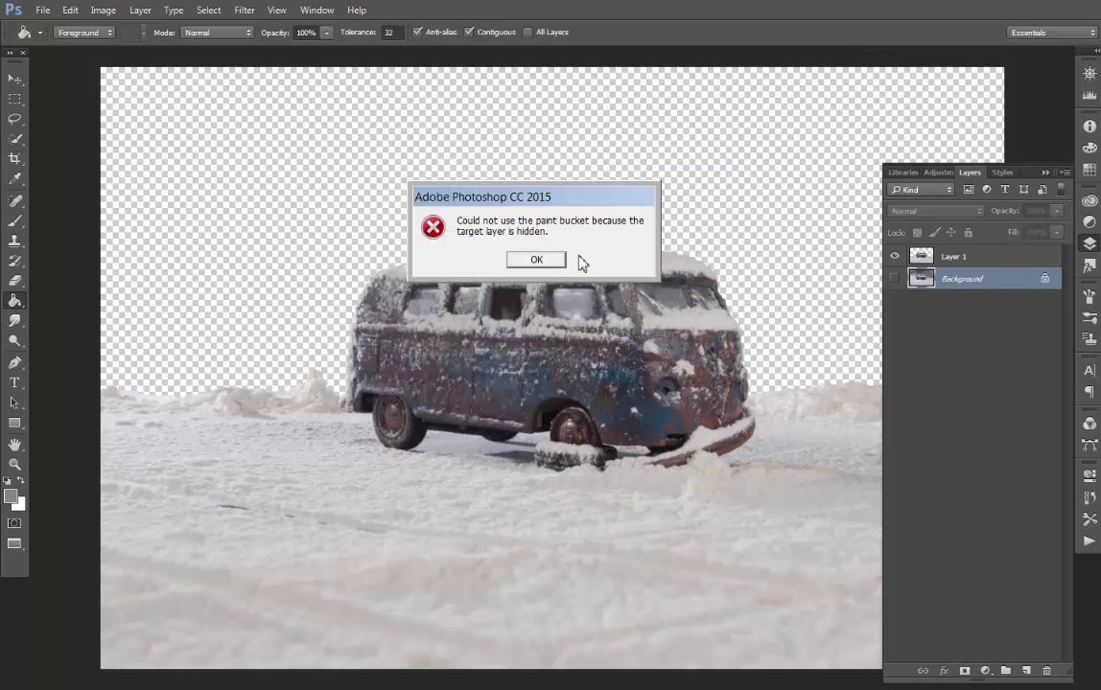
{"action": "left_click", "coordinate": [511, 261]}
{"action": "left_click", "coordinate": [1025, 670]}
{"action": "left_click", "coordinate": [480, 192]}
{"action": "key", "text": "v"}
{"action": "left_click", "coordinate": [14, 101]}
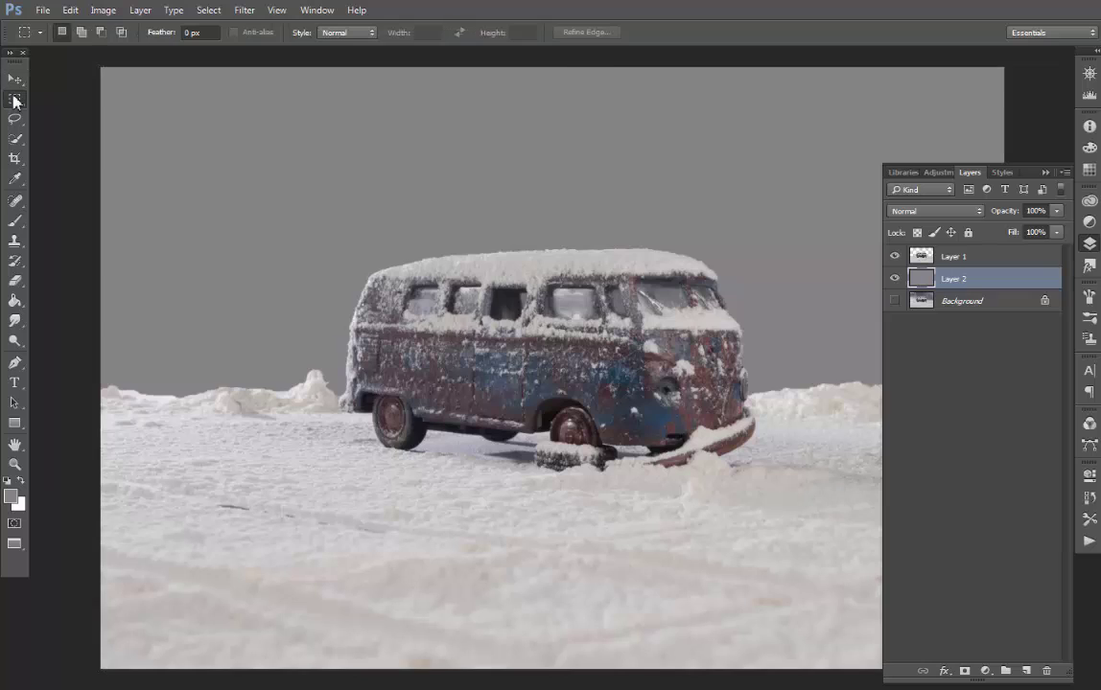
{"action": "key", "text": "ctrl+minus"}
- Shift the van slightly left and place a duplicate van layer further right
{"action": "key", "text": "v"}
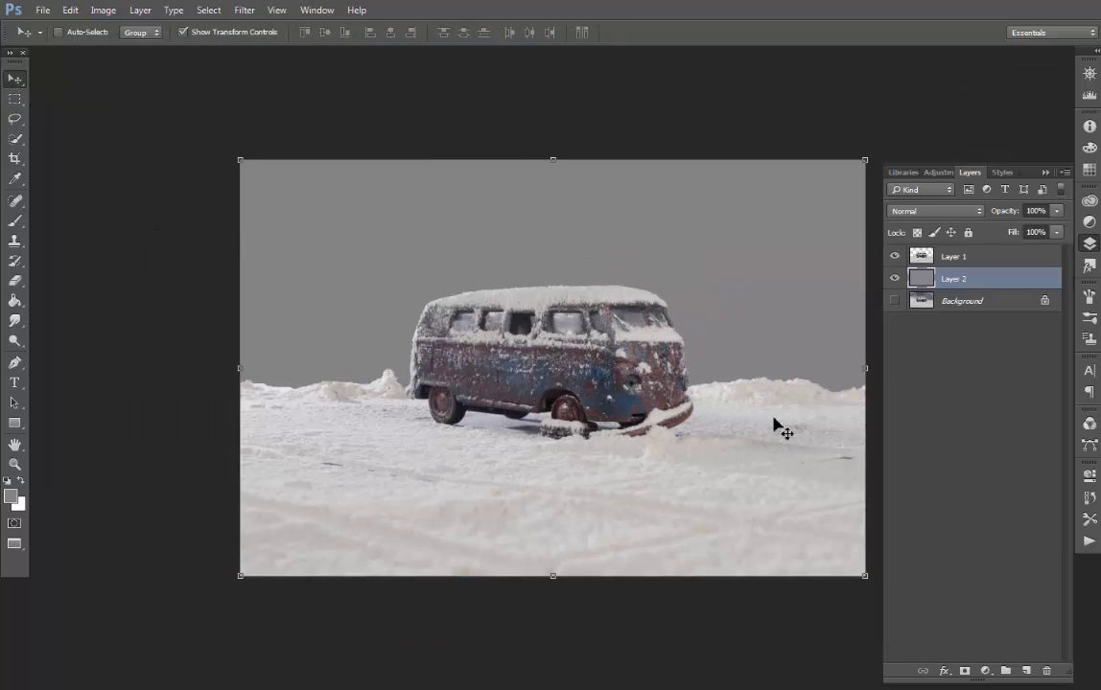
{"action": "left_click_drag", "start_coordinate": [781, 430], "coordinate": [728, 349]}
{"action": "key", "text": "ctrl+z"}
{"action": "left_click", "coordinate": [634, 396], "text": "ctrl"}
{"action": "mouse_move", "coordinate": [634, 396]}
{"action": "left_mouse_down"}
{"action": "mouse_move", "coordinate": [673, 394]}
{"action": "mouse_move", "coordinate": [622, 393]}
{"action": "left_mouse_up"}
{"action": "key", "text": "ctrl+j"}
{"action": "key", "text": "alt+bracketleft"}
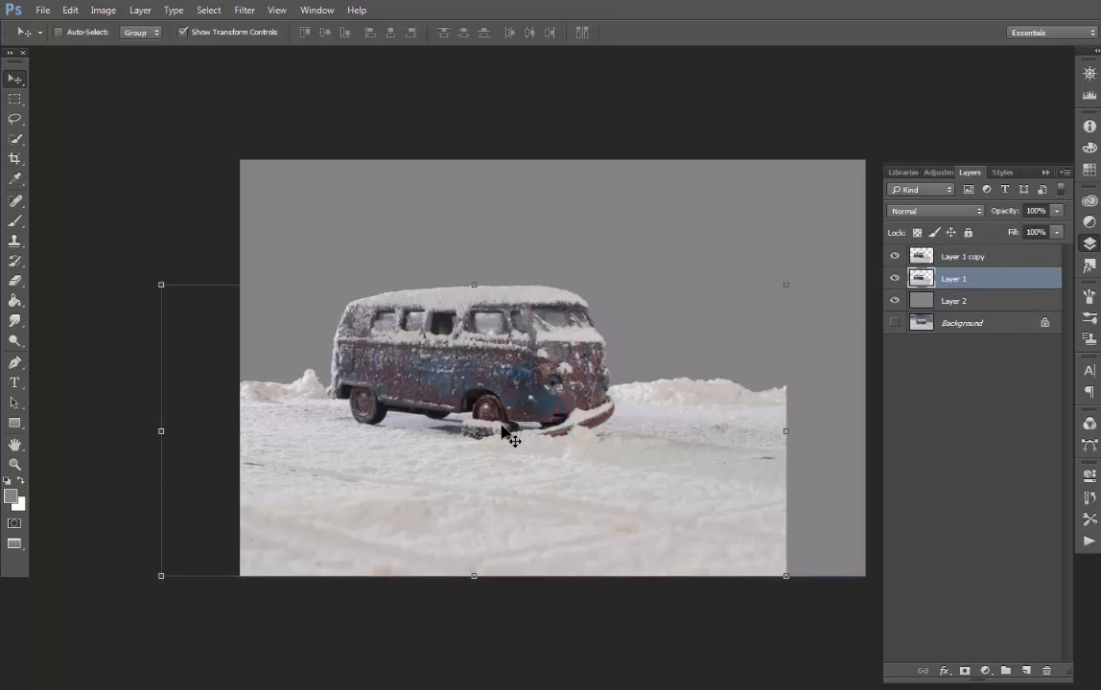
{"action": "left_click_drag", "start_coordinate": [508, 436], "coordinate": [616, 437]}
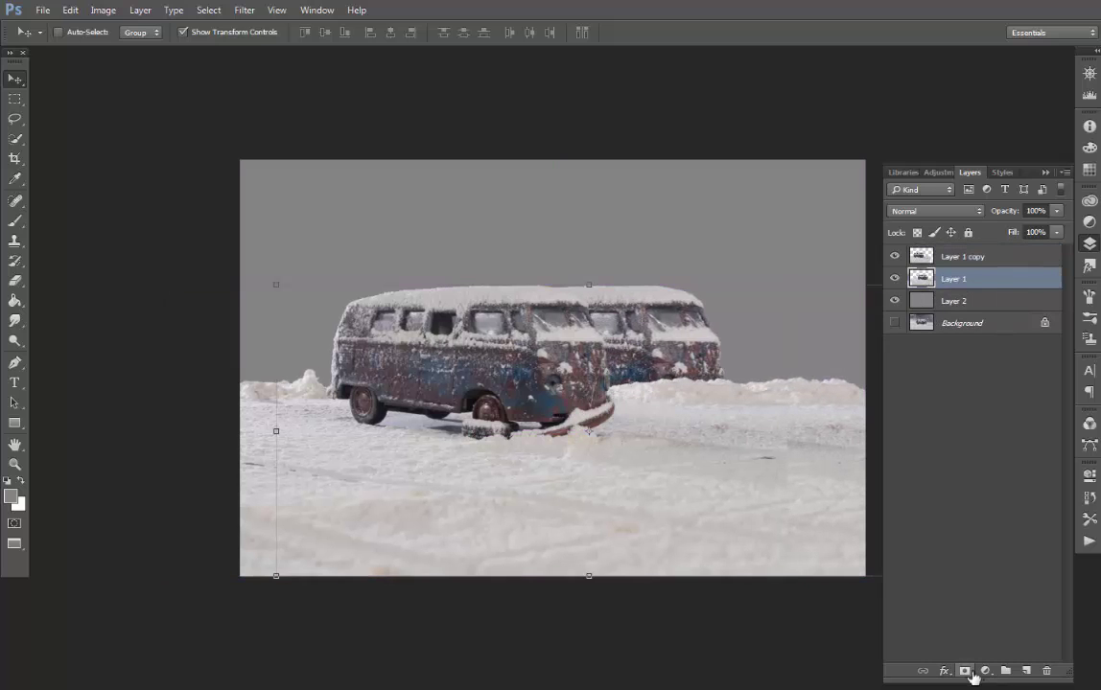
- Fill the Layer 1 copy mask black, then paint white to reveal snow along the right
{"action": "key", "text": "alt+bracketright"}
{"action": "key", "text": "alt+bracketleft"}
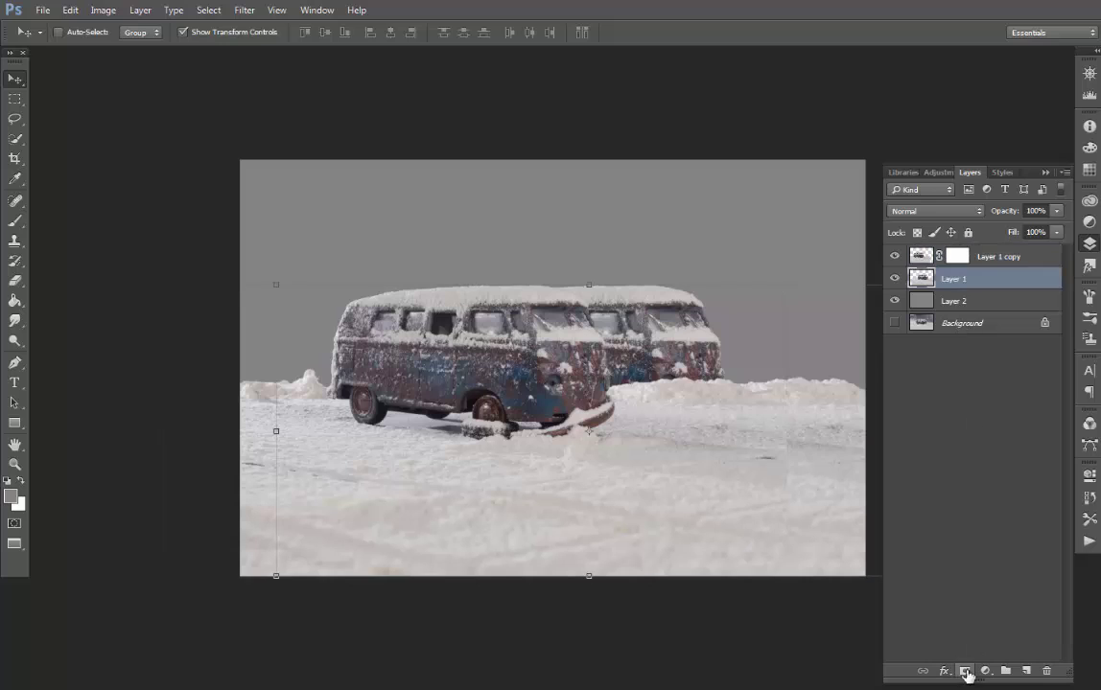
{"action": "key", "text": "alt+bracketright"}
{"action": "key", "text": "alt+bracketleft"}
{"action": "left_click", "coordinate": [896, 277]}
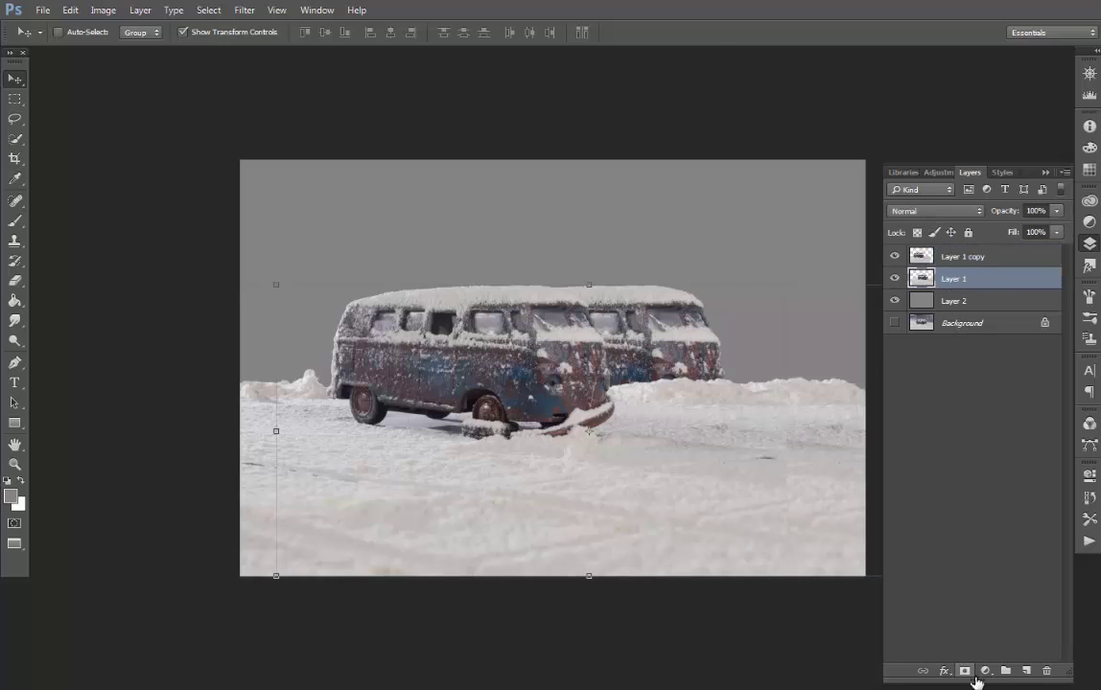
{"action": "key", "text": "ctrl+i"}
{"action": "key", "text": "b"}
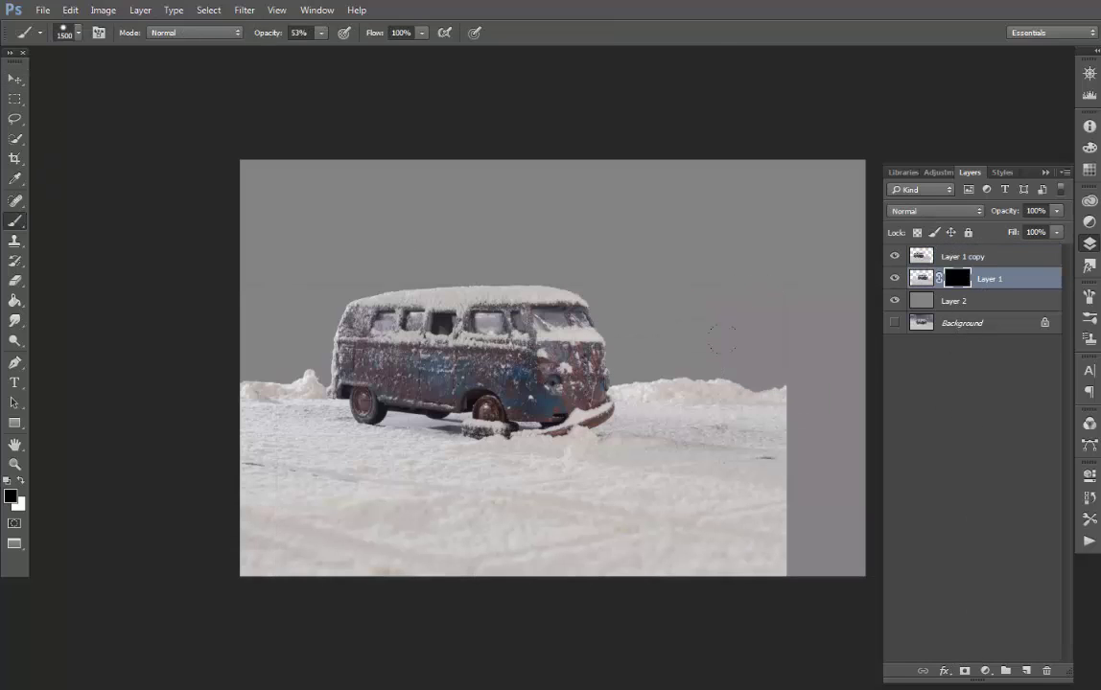
{"action": "key", "text": "x"}
{"action": "left_click", "coordinate": [810, 429]}
{"action": "key", "text": "0"}
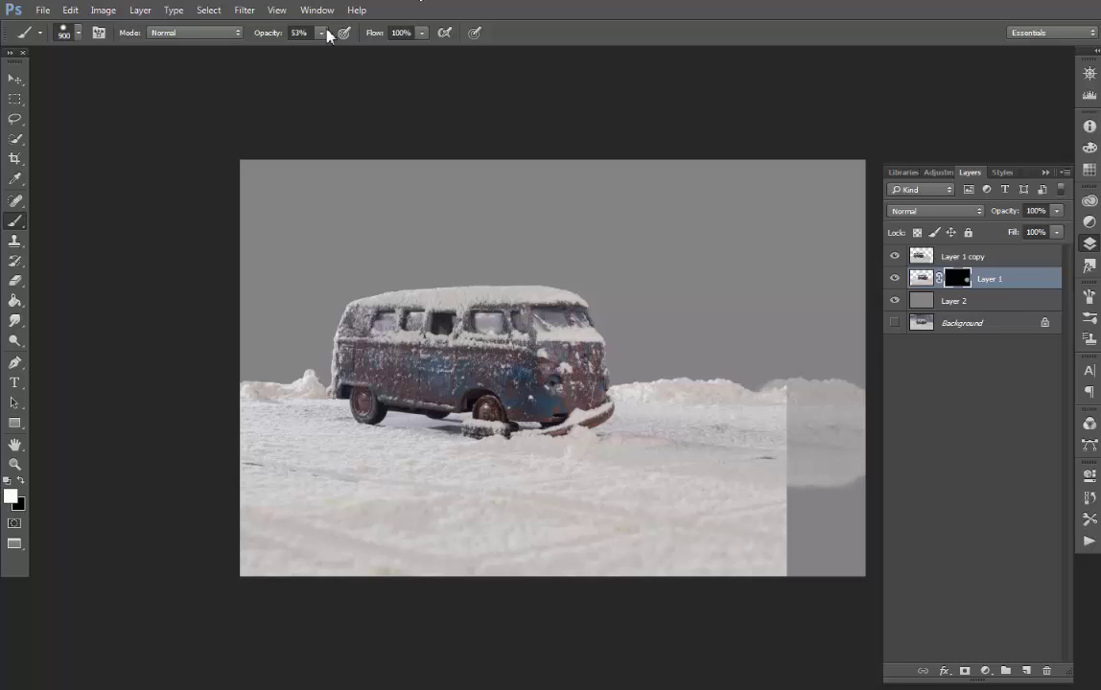
{"action": "right_click", "coordinate": [612, 391]}
{"action": "key", "text": "Return"}
{"action": "mouse_move", "coordinate": [813, 405]}
{"action": "left_mouse_down"}
{"action": "mouse_move", "coordinate": [651, 521]}
{"action": "mouse_move", "coordinate": [731, 405]}
{"action": "left_mouse_up"}
- Merge the two van layers into a single Layer 1 copy, undoing a stray move
{"action": "left_click", "coordinate": [949, 256]}
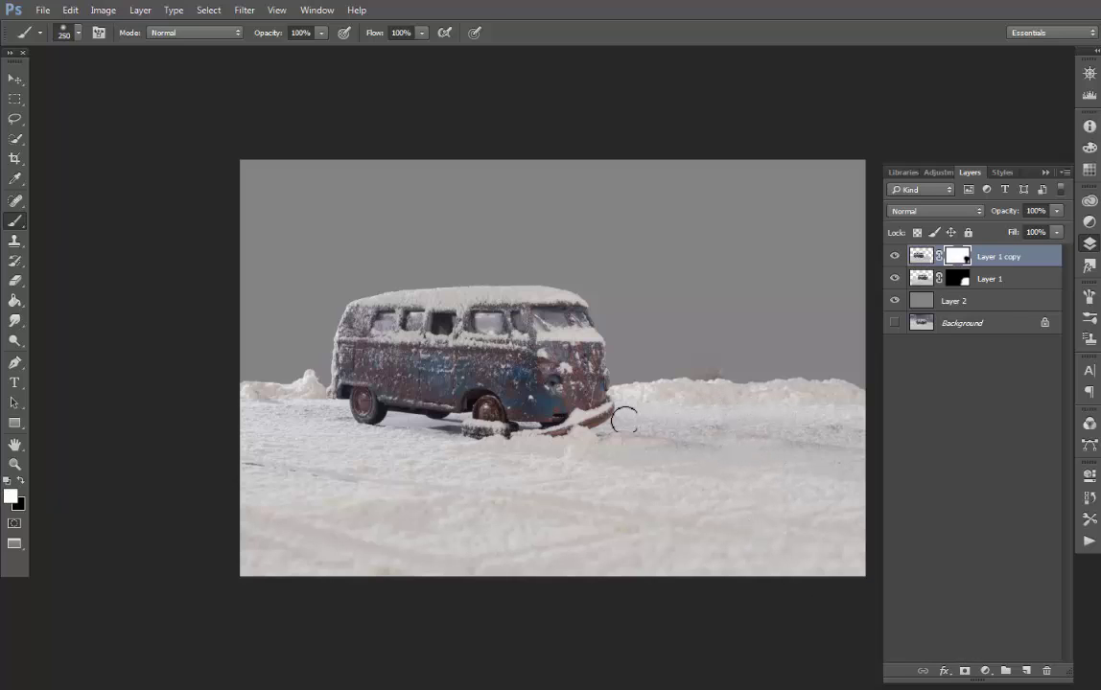
{"action": "key", "text": "v"}
{"action": "left_click", "coordinate": [996, 278], "text": "shift"}
{"action": "key", "text": "ctrl+e"}
{"action": "left_click_drag", "start_coordinate": [645, 421], "coordinate": [671, 419]}
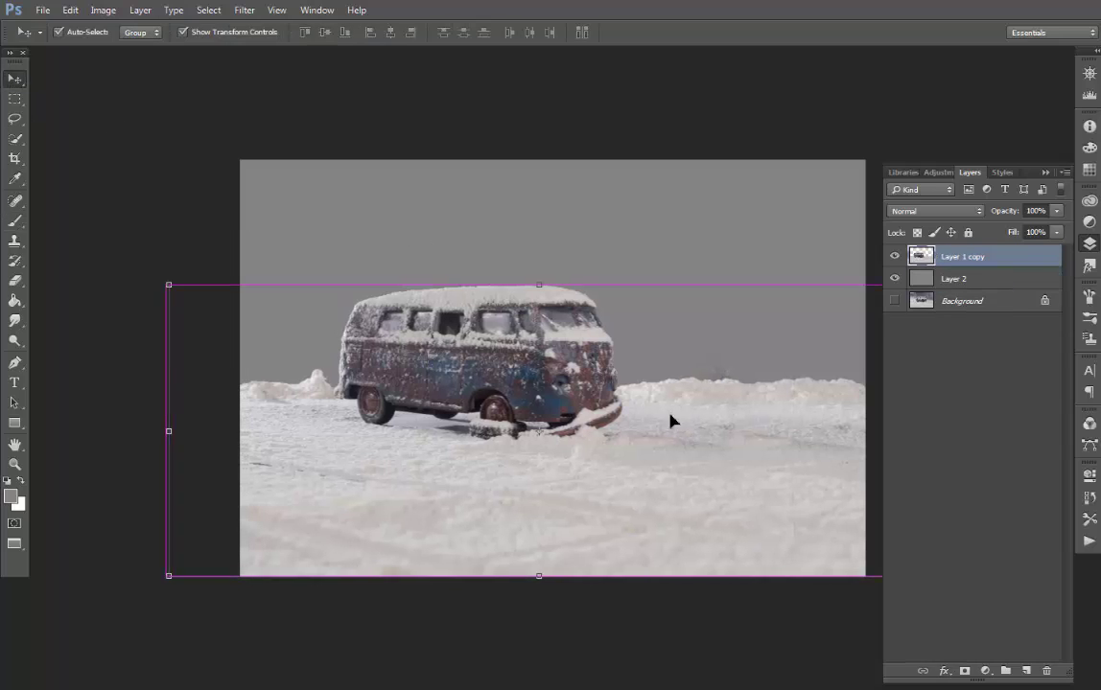
{"action": "key", "text": "ctrl+z"}
{"action": "key", "text": "alt+bracketleft"}
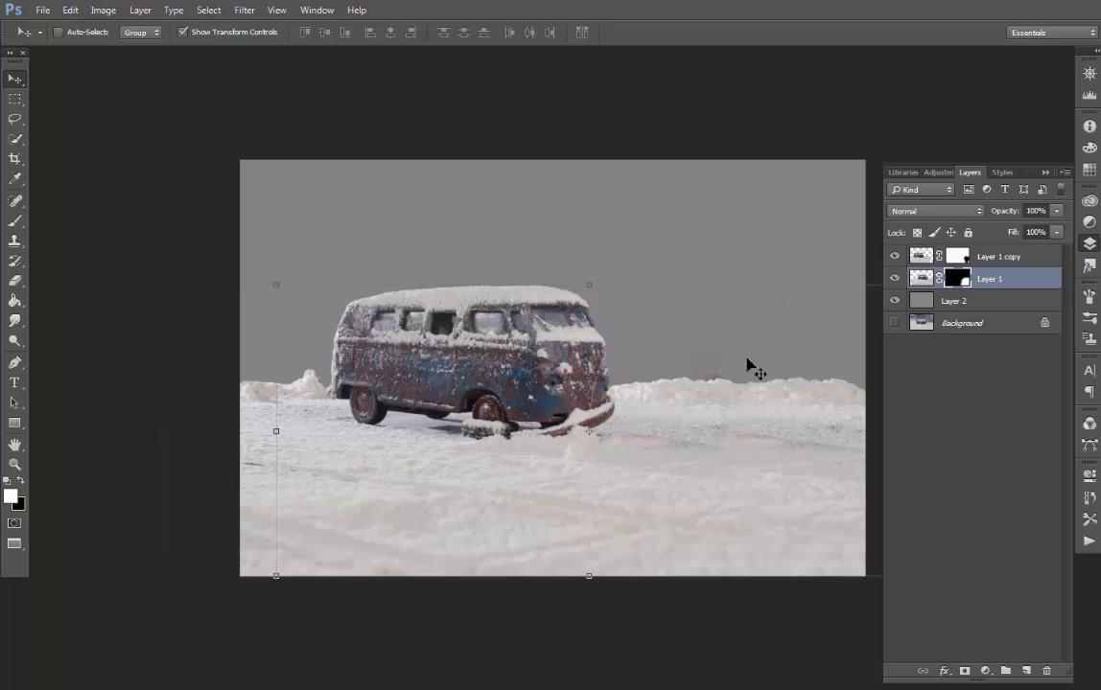
{"action": "key", "text": "b"}
{"action": "left_click", "coordinate": [997, 257], "text": "shift"}
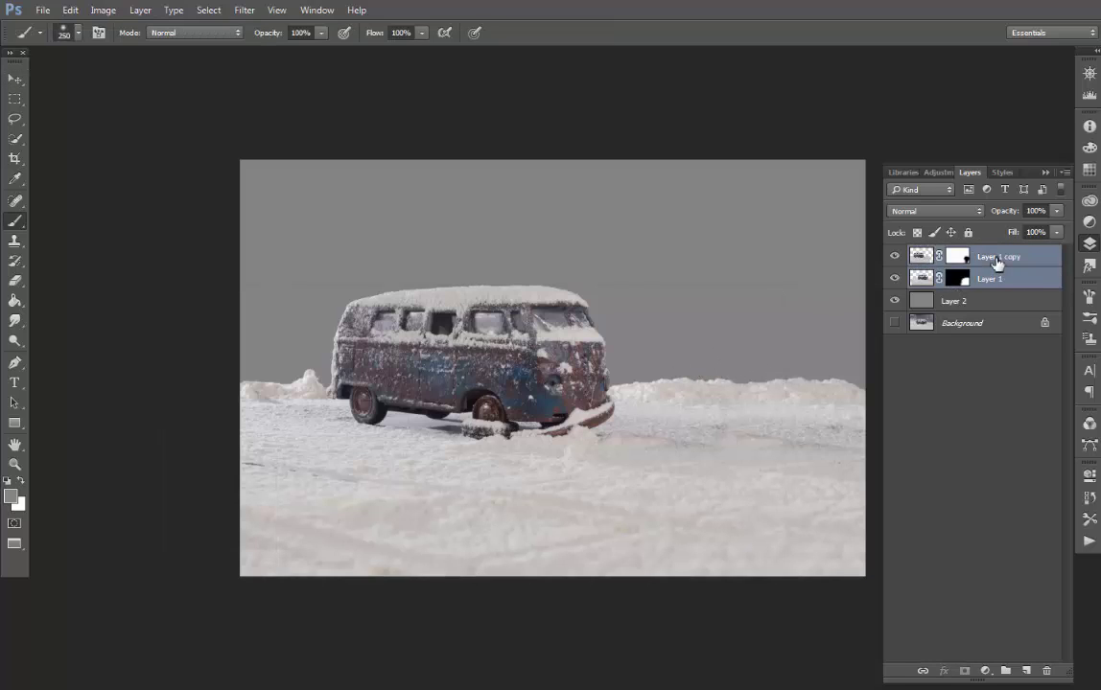
{"action": "key", "text": "ctrl+e"}
- Copy the whole snowy-tree image from cemara.psd and paste it into the van scene
{"action": "key", "text": "v"}
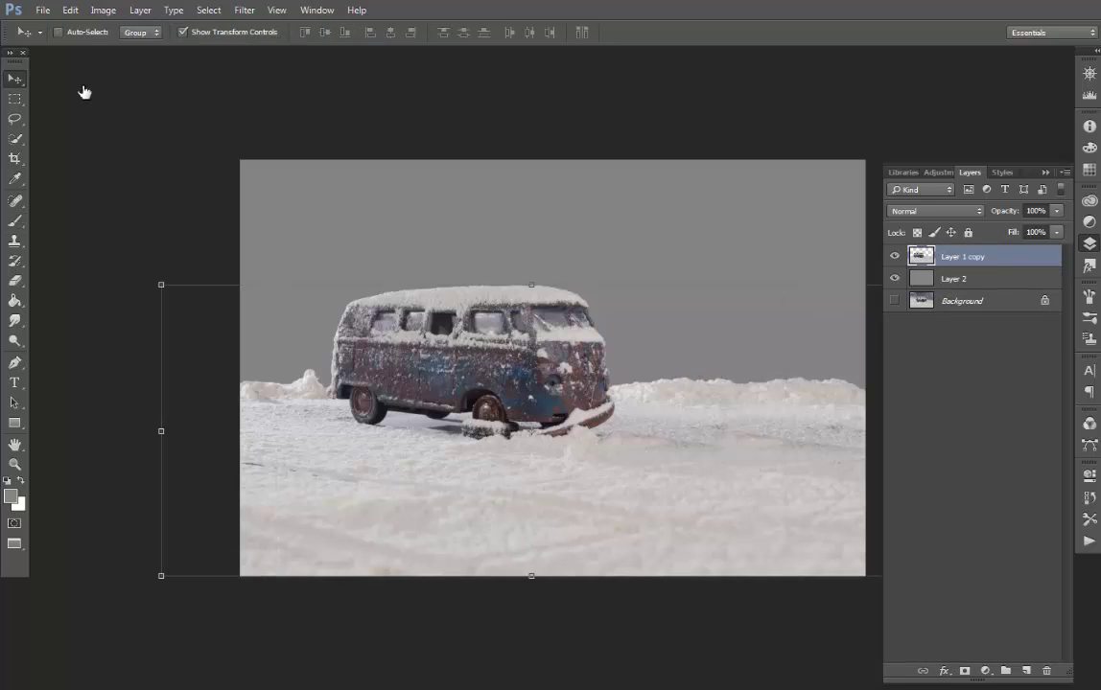
{"action": "key", "text": "f"}
{"action": "key", "text": "ctrl+Tab"}
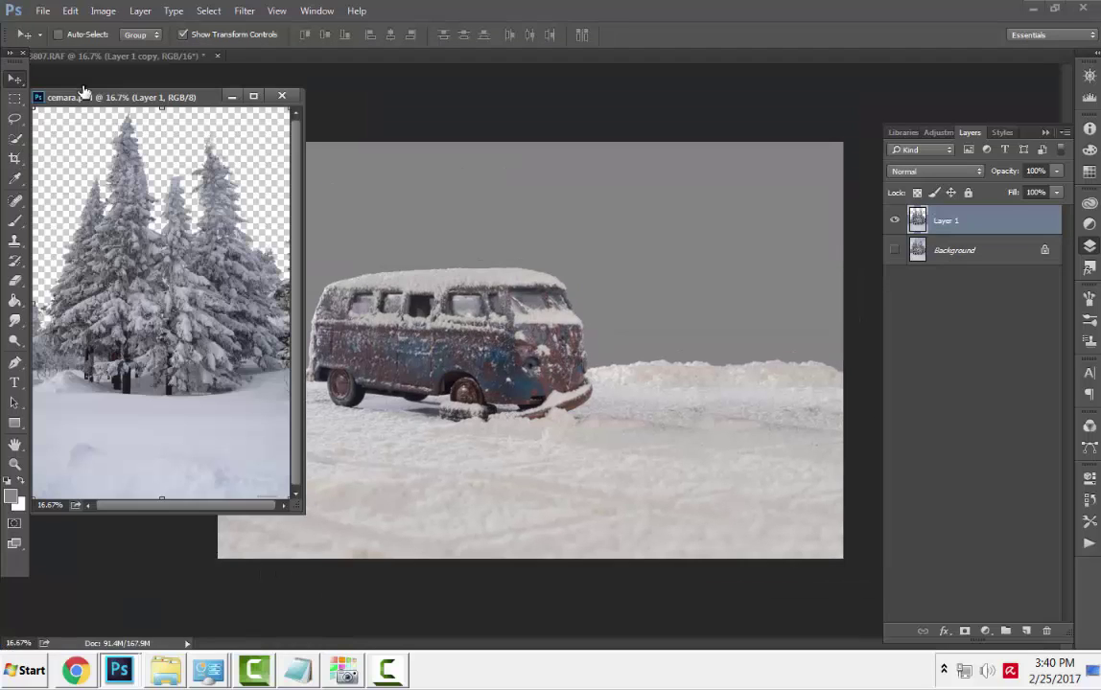
{"action": "key", "text": "ctrl+a"}
{"action": "key", "text": "ctrl+c"}
{"action": "key", "text": "ctrl+Tab"}
{"action": "key", "text": "ctrl+v"}
{"action": "key", "text": "Return"}
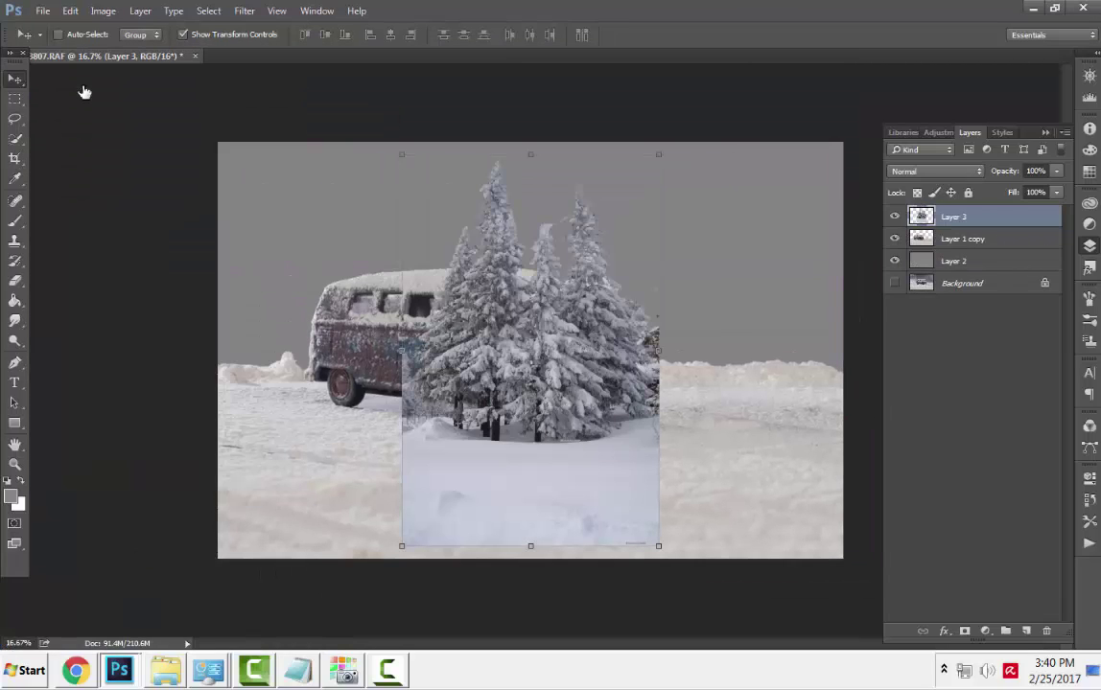
{"action": "key", "text": "f"}
- Put the trees below the van layer, scale them to about 38% and tuck them behind the van's rear
{"action": "left_click_drag", "start_coordinate": [537, 350], "coordinate": [374, 350]}
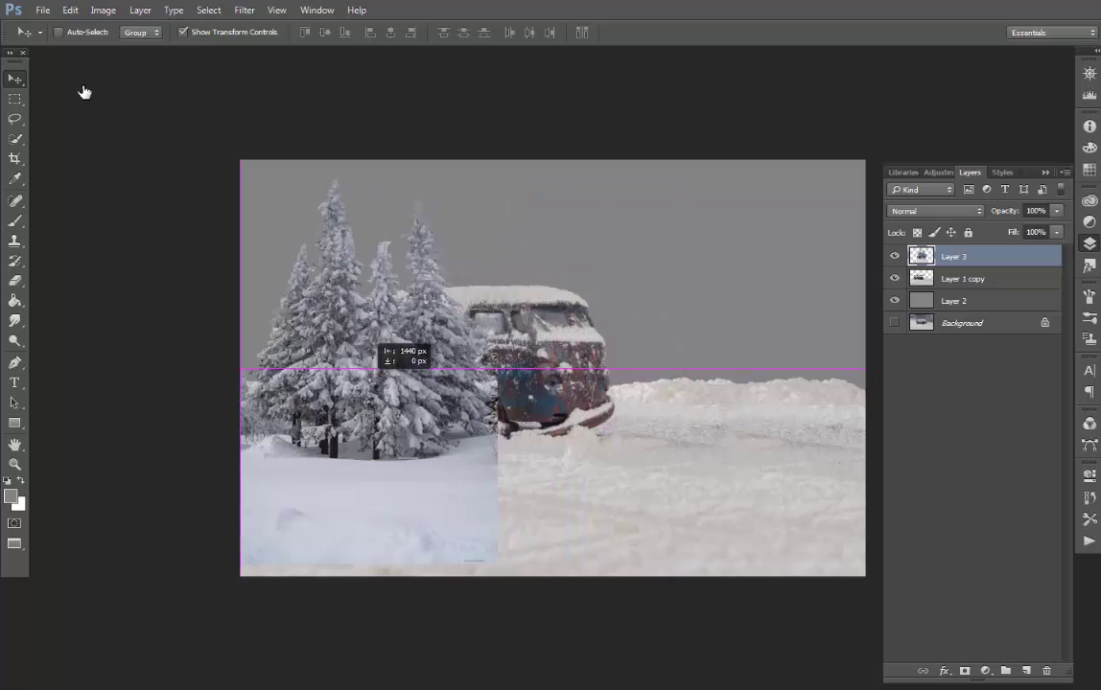
{"action": "key", "text": "ctrl+plus"}
{"action": "key", "text": "ctrl+plus"}
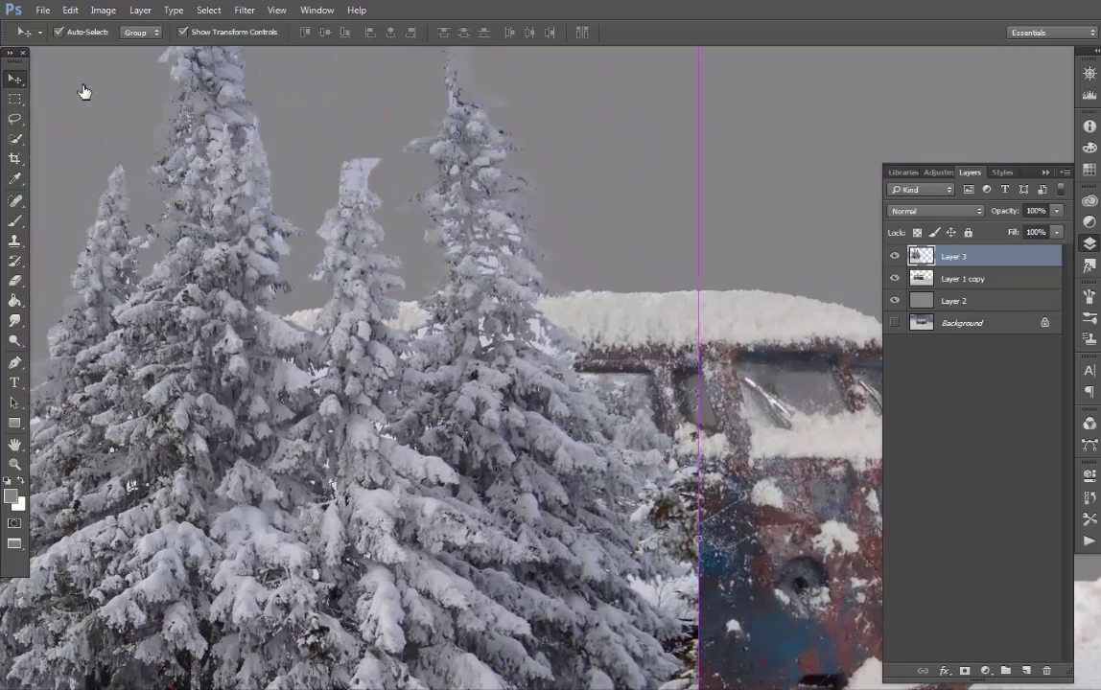
{"action": "key", "text": "ctrl+minus"}
{"action": "key", "text": "ctrl+minus"}
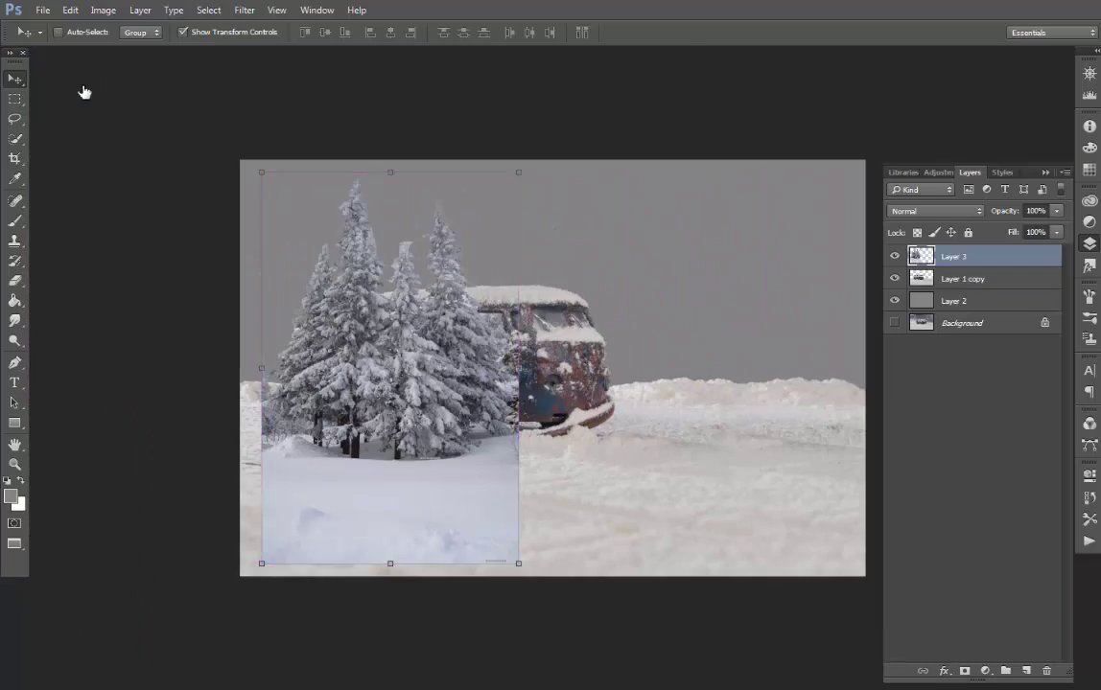
{"action": "key", "text": "ctrl+bracketleft"}
{"action": "key", "text": "ctrl+t"}
{"action": "left_click_drag", "start_coordinate": [519, 172], "coordinate": [423, 320]}
{"action": "left_click_drag", "start_coordinate": [340, 441], "coordinate": [293, 345]}
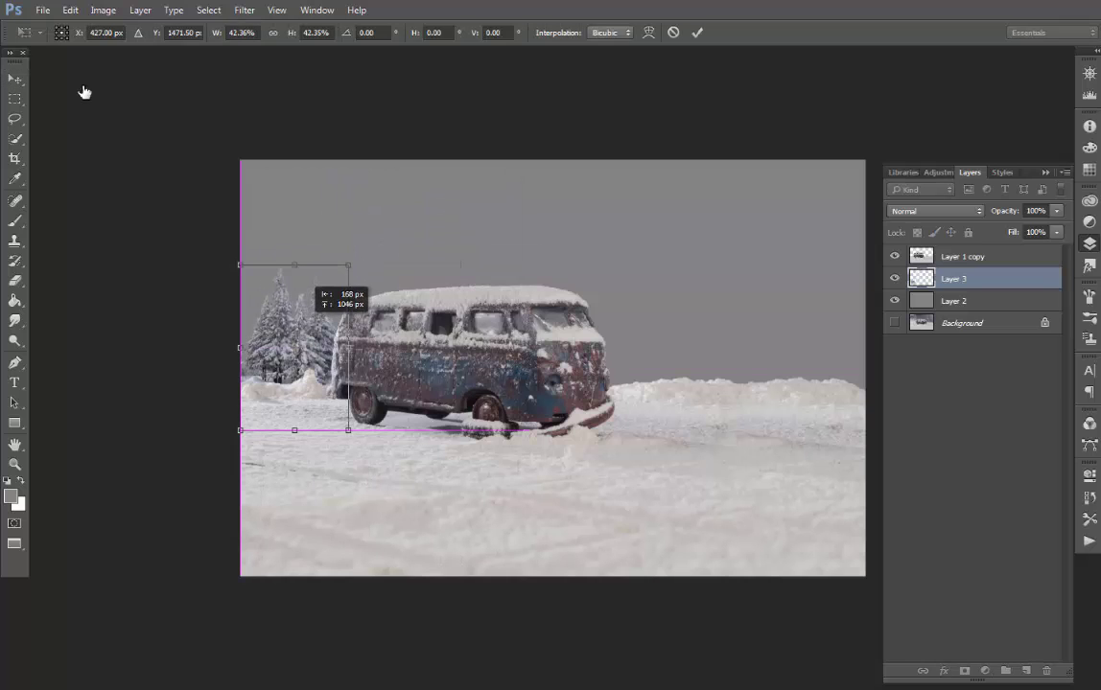
{"action": "left_click_drag", "start_coordinate": [349, 263], "coordinate": [333, 277]}
{"action": "left_click_drag", "start_coordinate": [240, 277], "coordinate": [235, 268]}
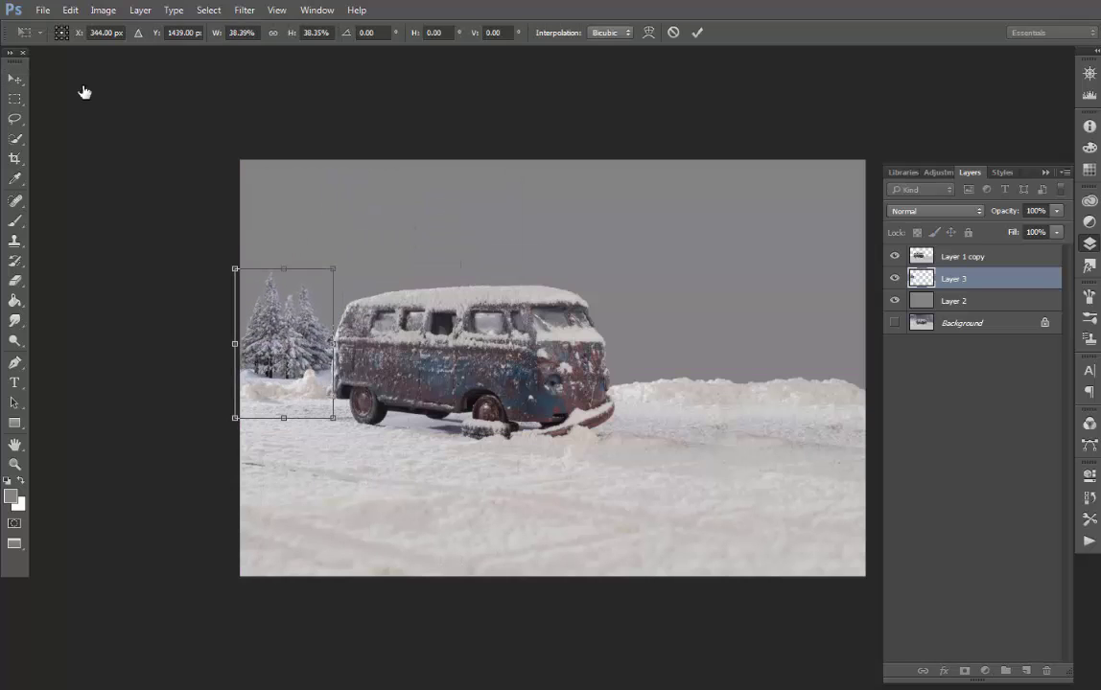
{"action": "key", "text": "Return"}
{"action": "left_click_drag", "start_coordinate": [318, 308], "coordinate": [331, 317]}
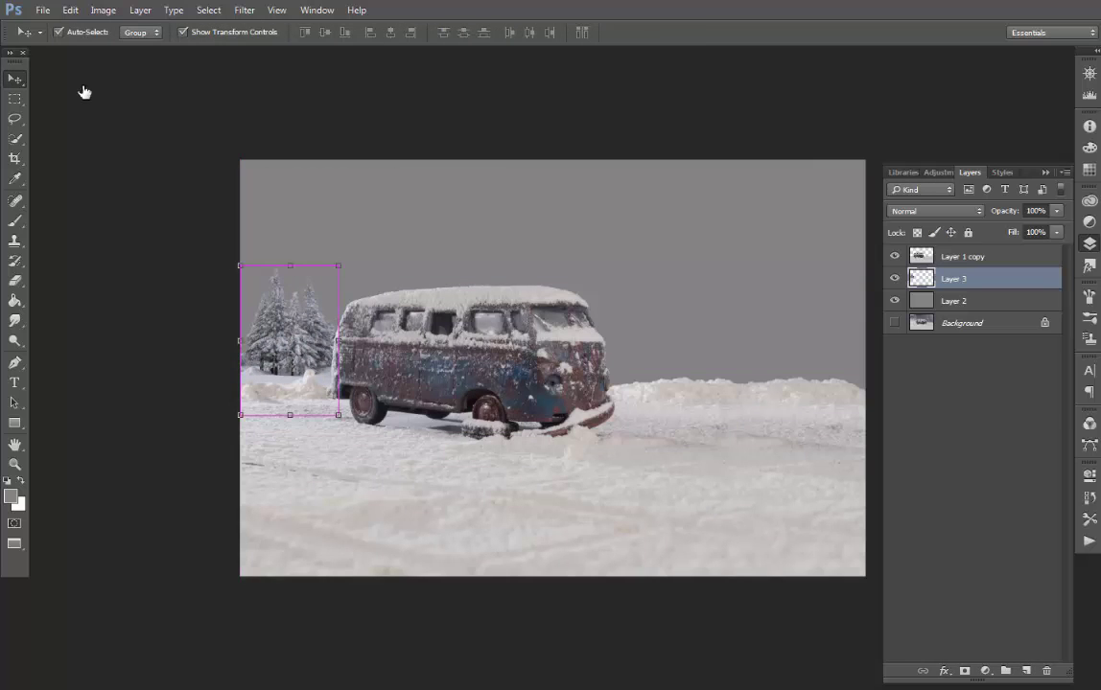
{"action": "key", "text": "ctrl"}
- Brighten the trees by 20 and place a first copy to the right beneath the original
{"action": "key", "text": "i"}
{"action": "key", "text": "a"}
{"action": "key", "text": "b"}
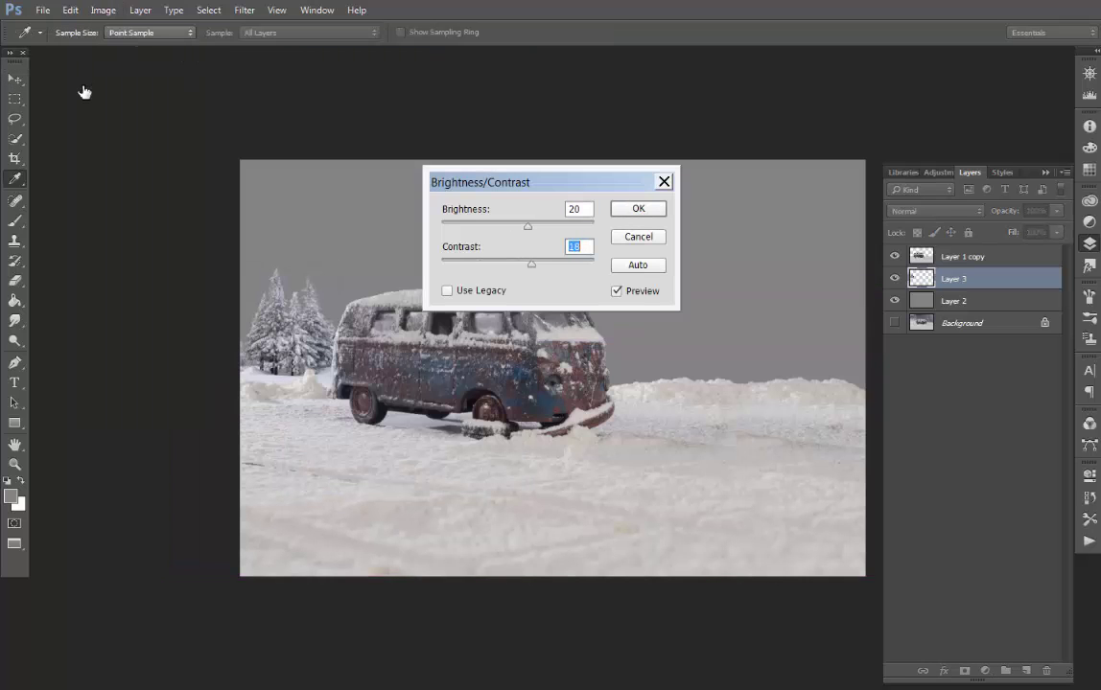
{"action": "key", "text": "Return"}
{"action": "key", "text": "ctrl+j"}
{"action": "key", "text": "shift+Right"}
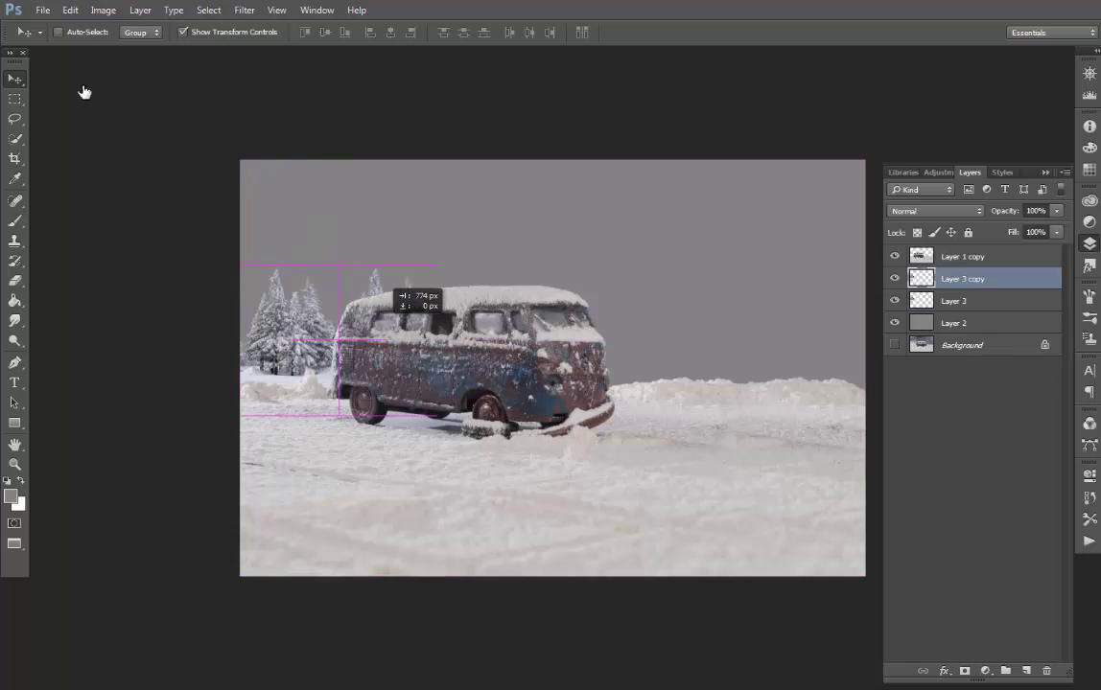
{"action": "key", "text": "ctrl+bracketleft"}
- Add more tree copies, nudging them up behind the van roof and off to the left
{"action": "key", "text": "ctrl+j"}
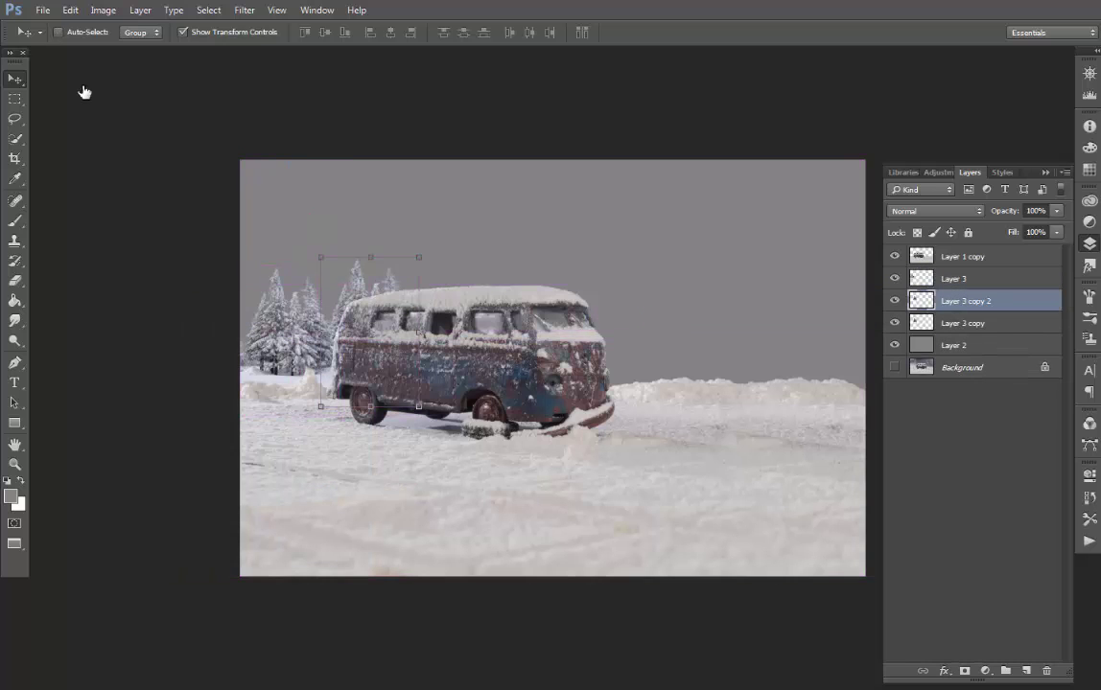
{"action": "key", "text": "shift+Right"}
{"action": "key", "text": "shift+Up"}
{"action": "key", "text": "ctrl"}
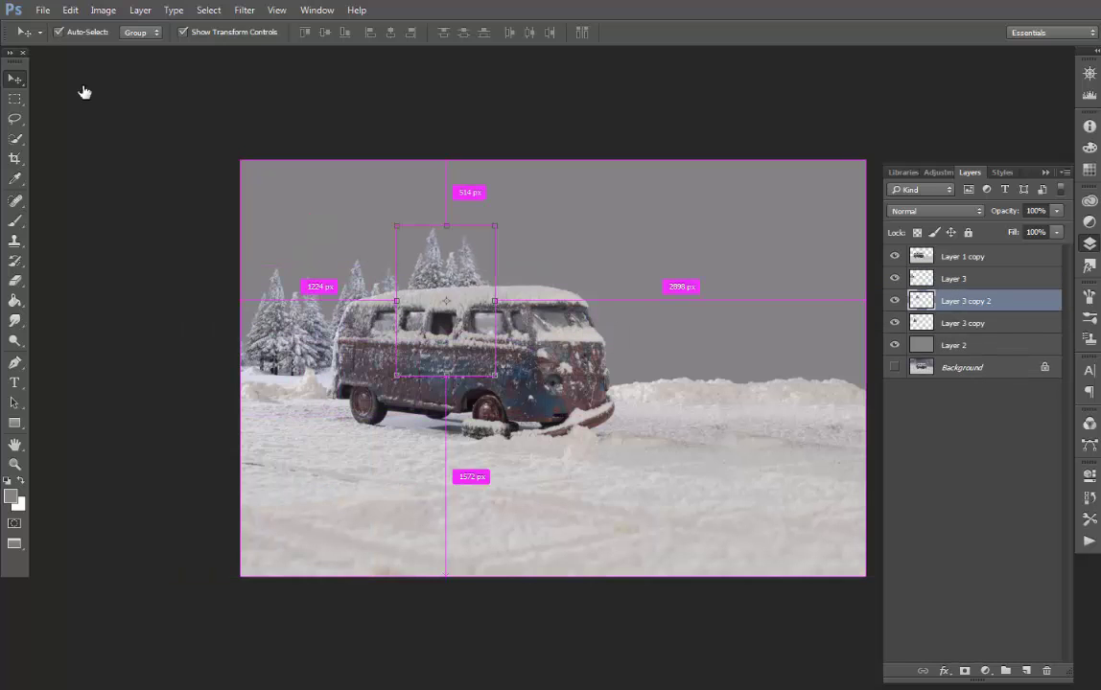
{"action": "key", "text": "ctrl+j"}
{"action": "key", "text": "shift+Left"}
{"action": "key", "text": "ctrl+j"}
{"action": "key", "text": "shift+Left"}
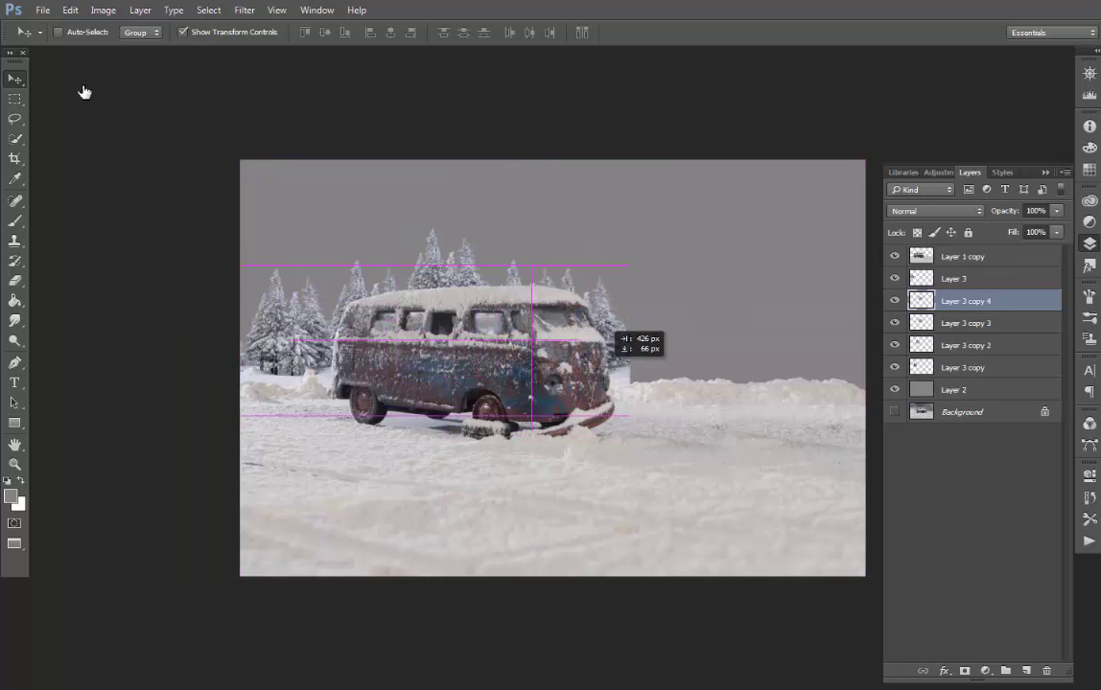
- Duplicate further tree copies to the right of the van, enlarging one slightly
{"action": "key", "text": "ctrl+alt+t"}
{"action": "key", "text": "Return"}
{"action": "key", "text": "shift+Right"}
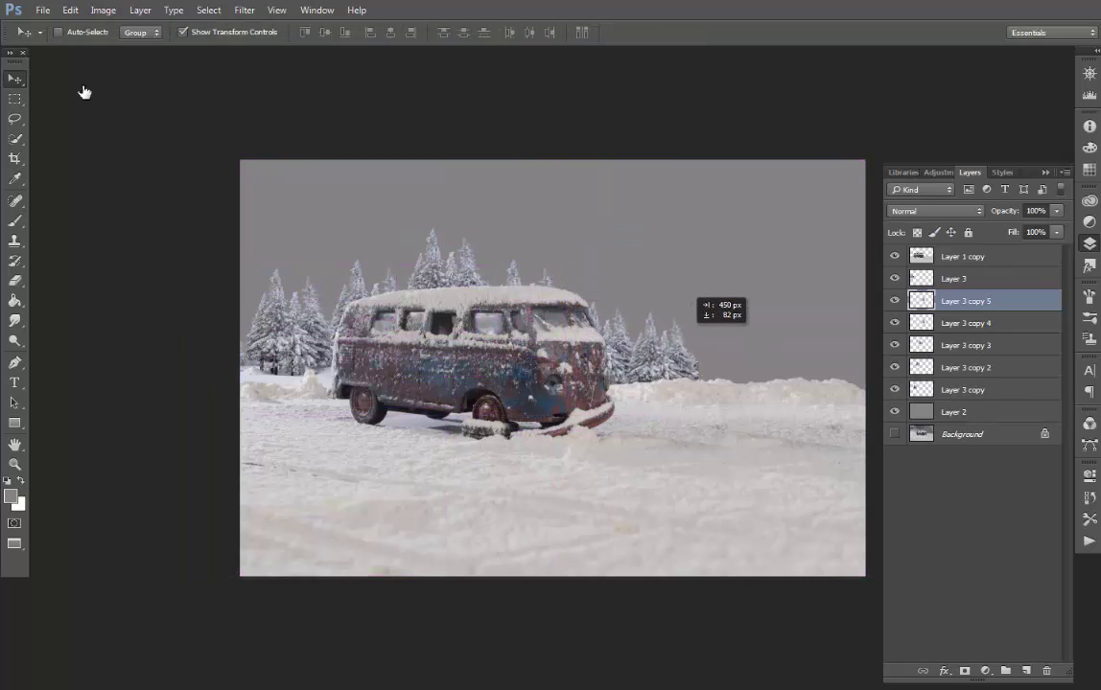
{"action": "key", "text": "ctrl+alt+t"}
{"action": "key", "text": "shift+Right"}
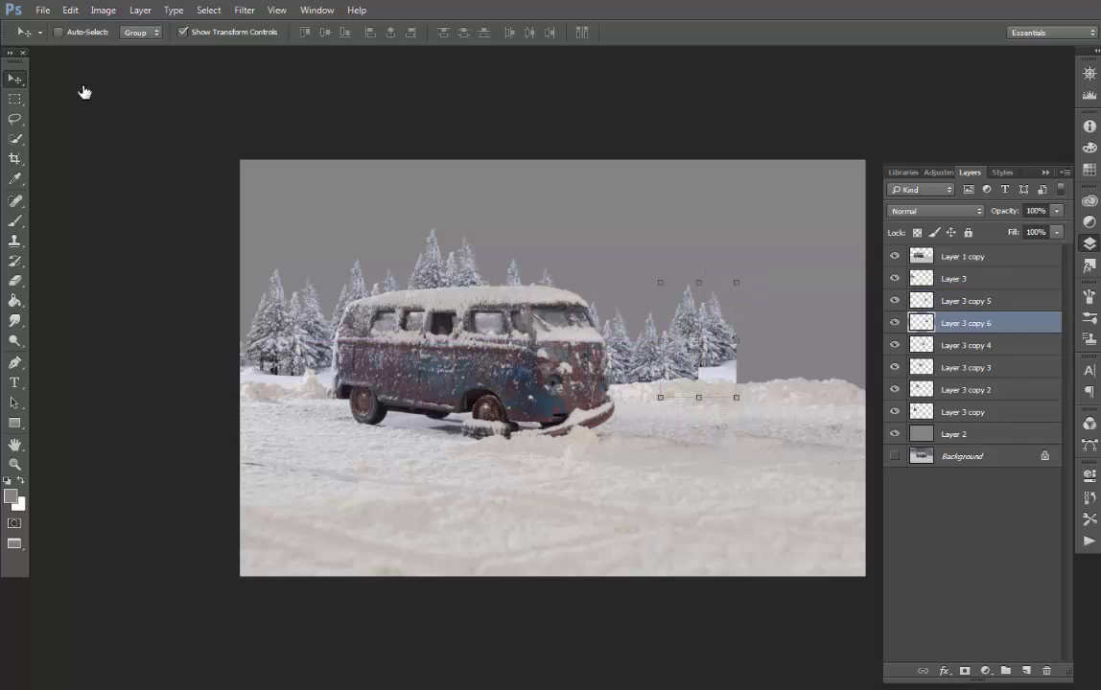
{"action": "key", "text": "ctrl+]"}
{"action": "key", "text": "shift+Right"}
{"action": "key", "text": "ctrl+t"}
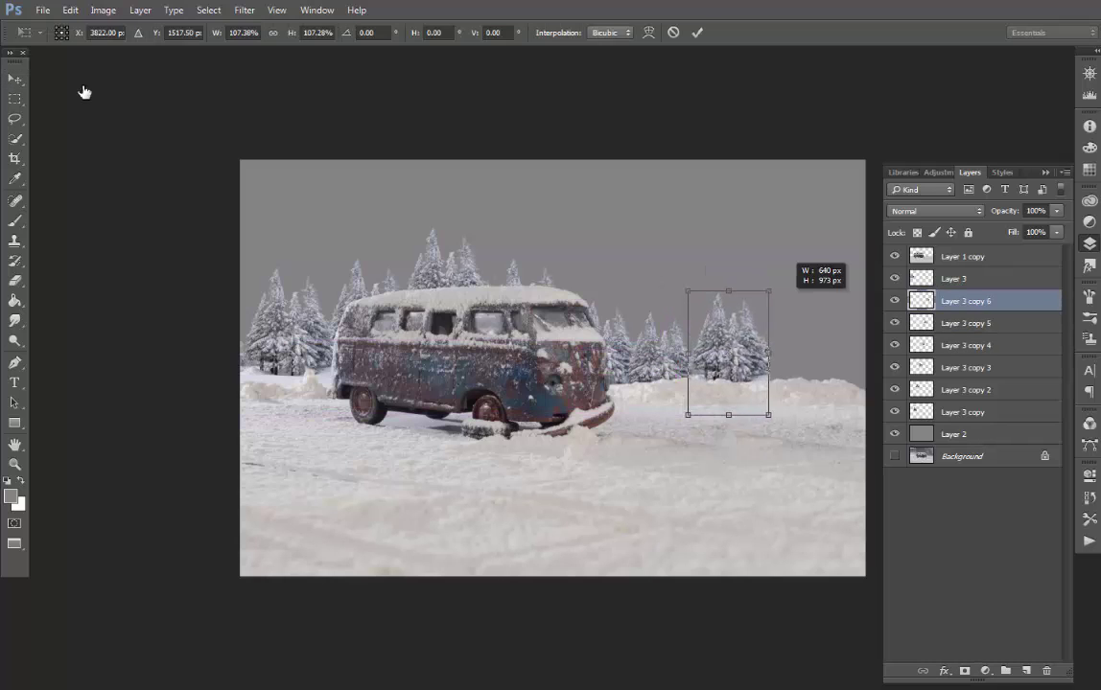
{"action": "key", "text": "Return"}
{"action": "key", "text": "e"}
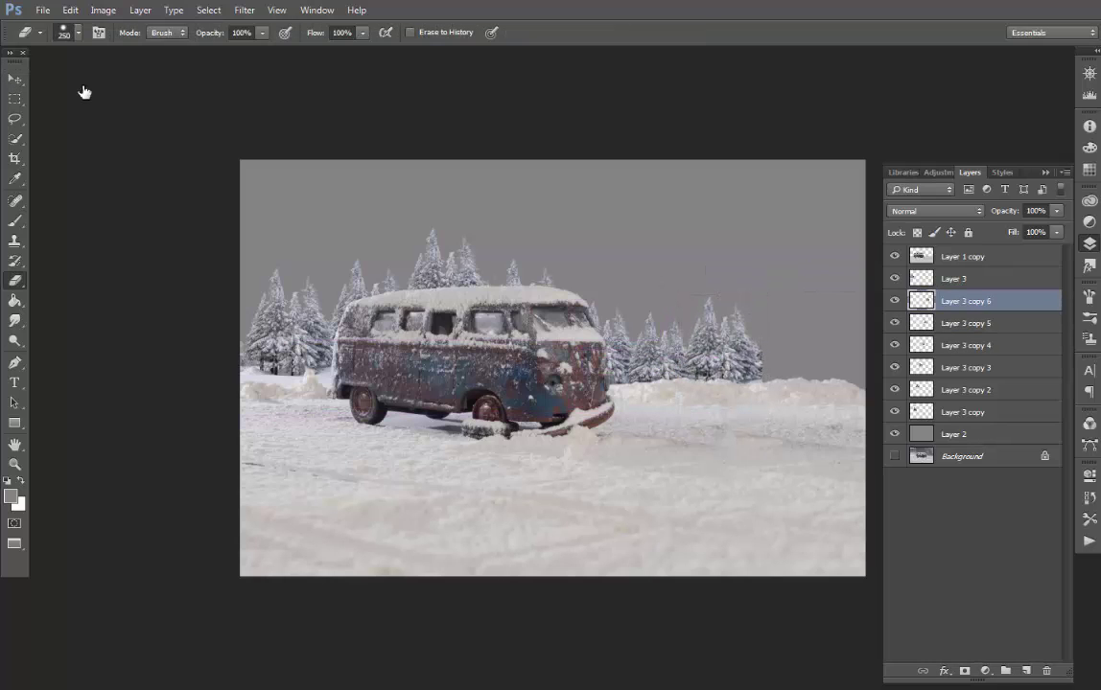
{"action": "key", "text": "v"}
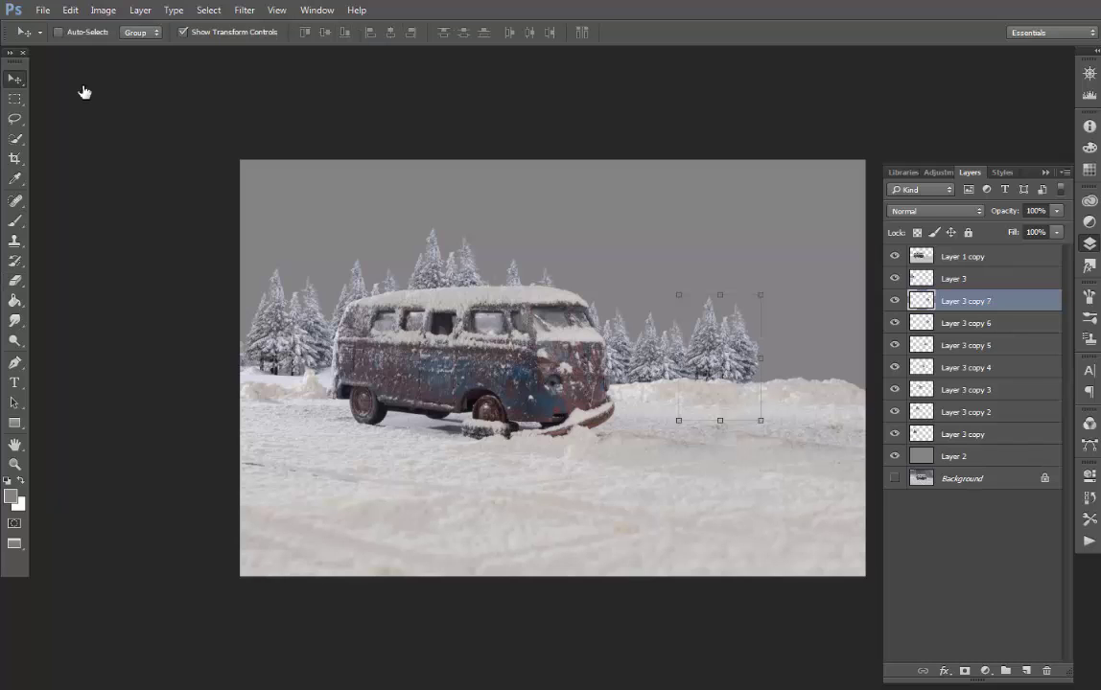
- Add two resized tree copies at the far right, then select all the tree copies
{"action": "key", "text": "alt+shift+Right"}
{"action": "key", "text": "ctrl+t"}
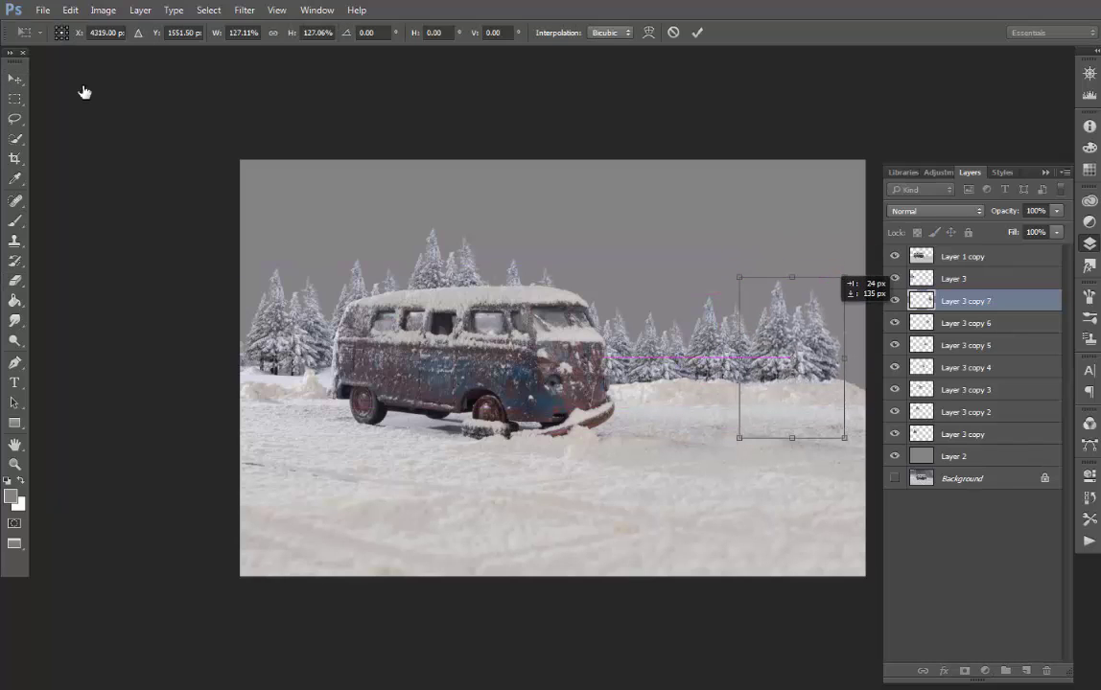
{"action": "key", "text": "Return"}
{"action": "key", "text": "alt+shift+Right"}
{"action": "key", "text": "ctrl+t"}
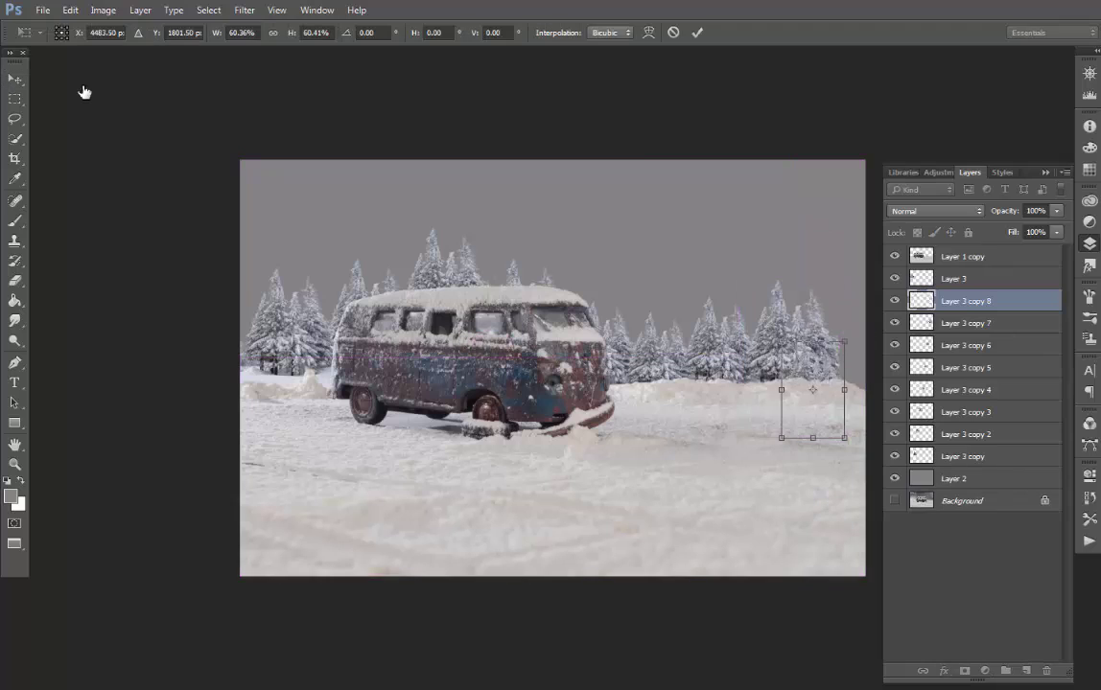
{"action": "key", "text": "Return"}
{"action": "key", "text": "alt+shift+bracketleft"}
{"action": "key", "text": "alt+shift+bracketleft"}
{"action": "key", "text": "alt+shift+bracketleft"}
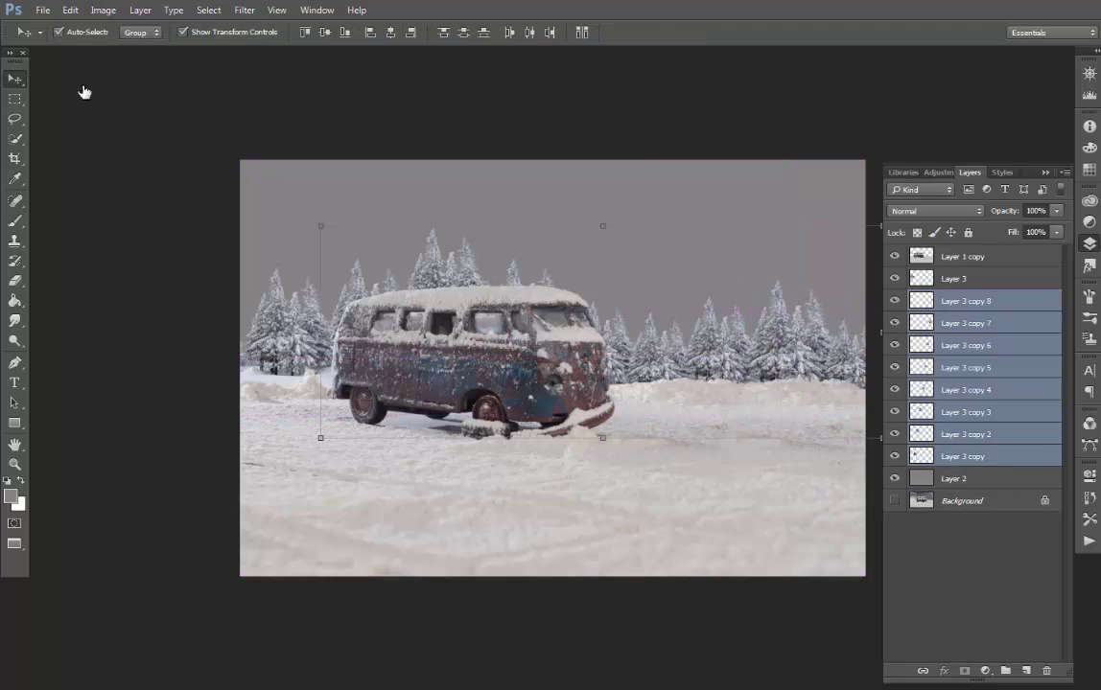
- Group the tree copies, fade the group to about a third opacity, and nudge it into place
{"action": "key", "text": "ctrl+g"}
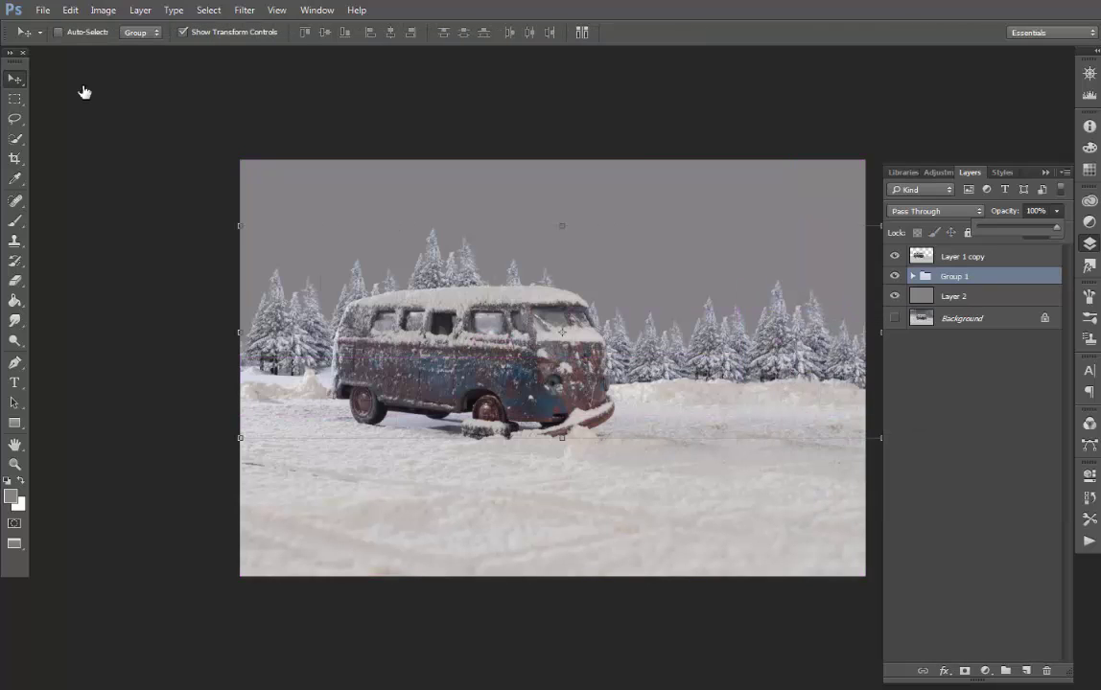
{"action": "key", "text": "3"}
{"action": "key", "text": "4"}
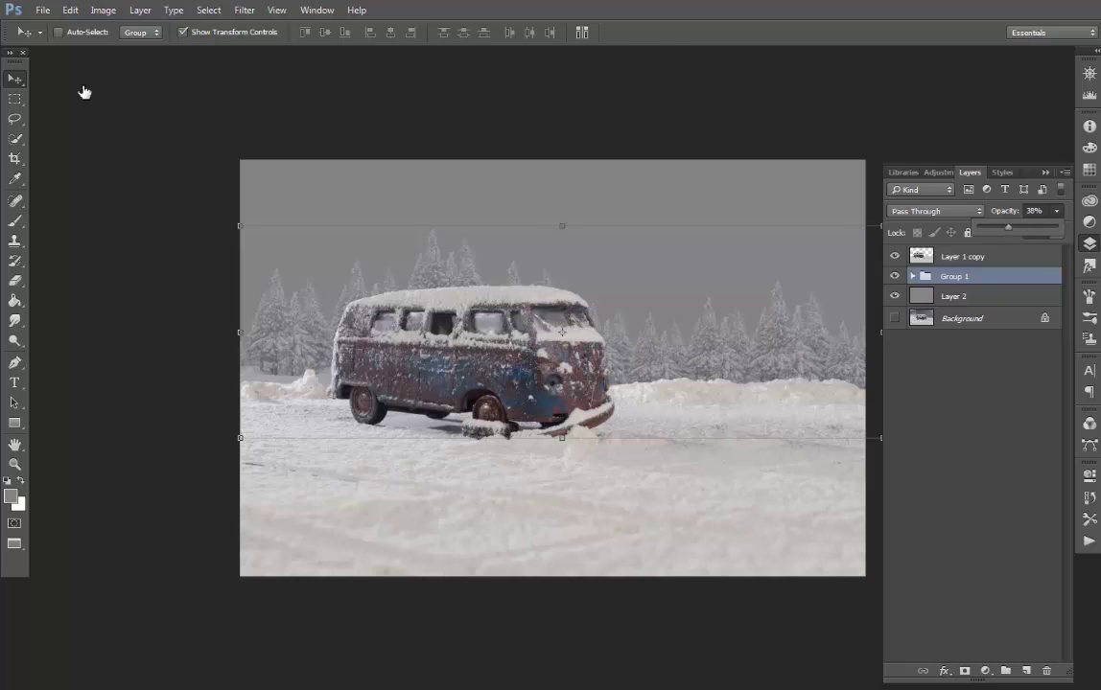
{"action": "key", "text": "ctrl+t"}
{"action": "key", "text": "Return"}
{"action": "key", "text": "shift+Down"}
{"action": "key", "text": "shift+Down"}
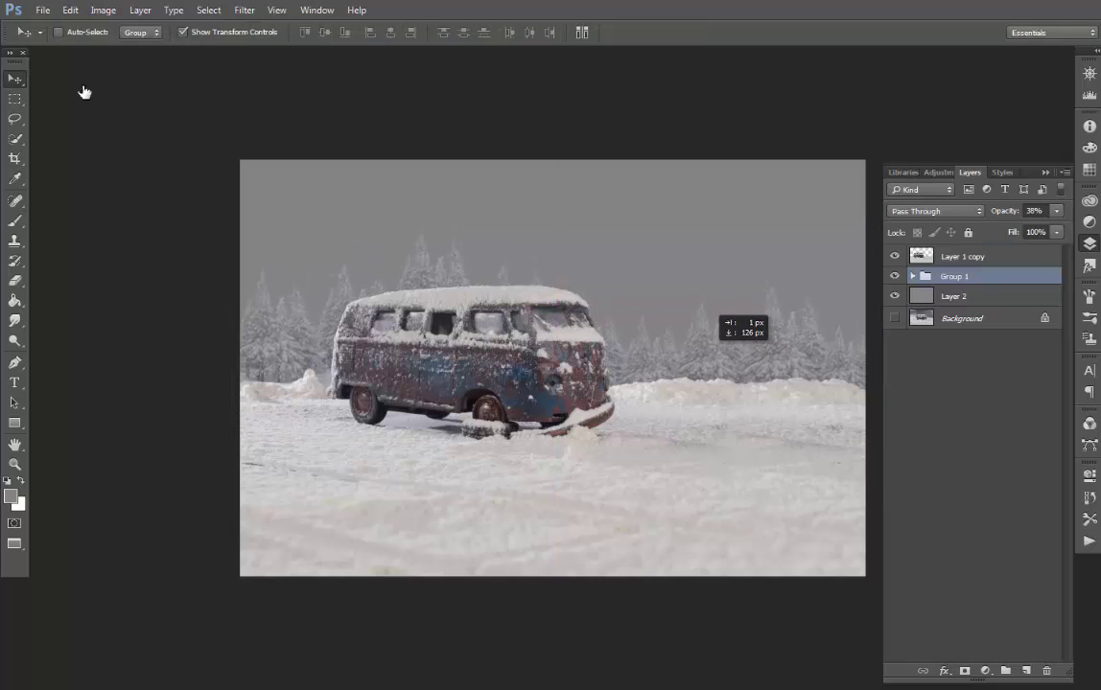
- Add a new layer above Layer 2 and fill it with white
{"action": "key", "text": "alt+bracketleft"}
{"action": "key", "text": "ctrl+shift+alt+n"}
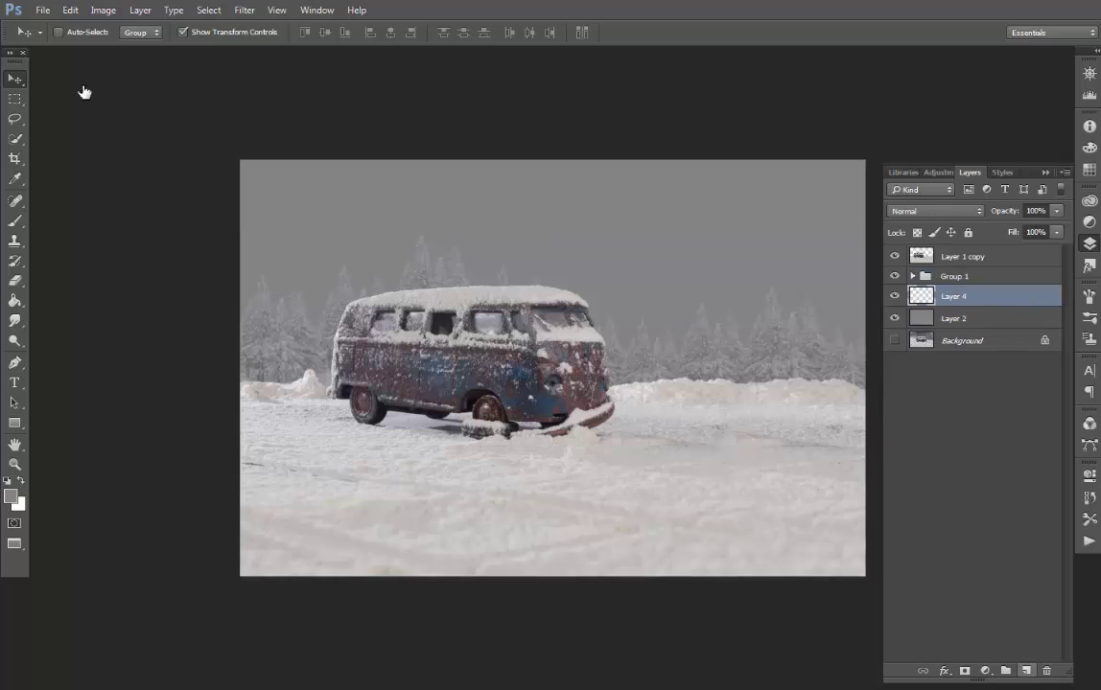
{"action": "key", "text": "g"}
{"action": "key", "text": "shift+g"}
{"action": "key", "text": "alt+BackSpace"}
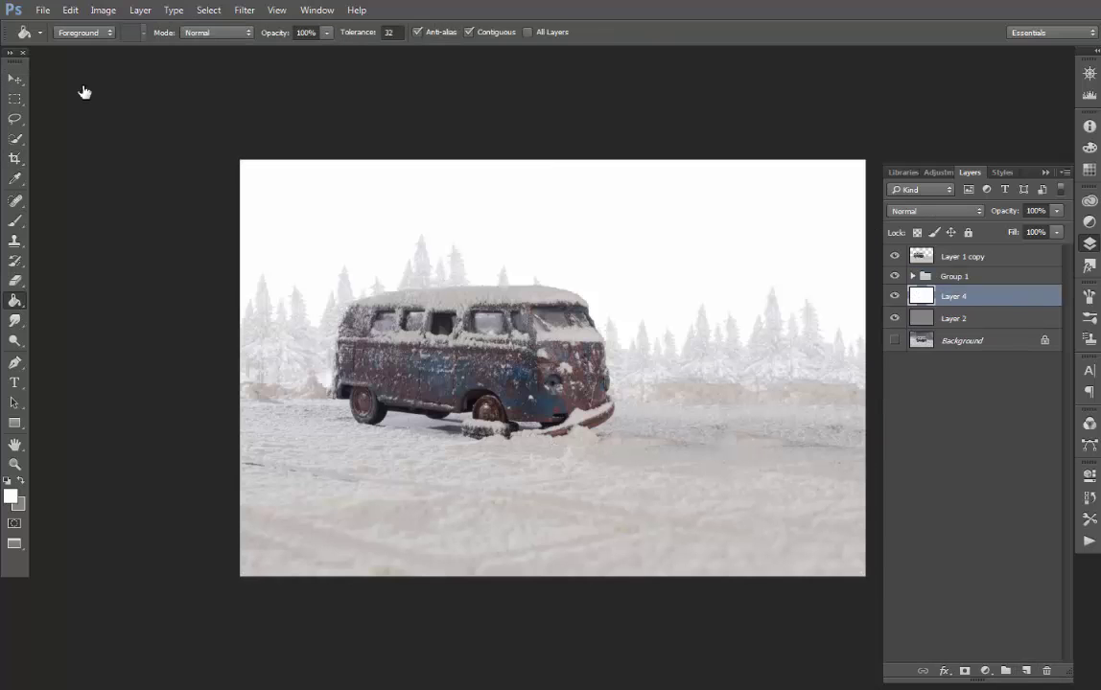
- Nudge the tree group up slightly and start a new gradient fill layer
{"action": "key", "text": "v"}
{"action": "key", "text": "alt+bracketright"}
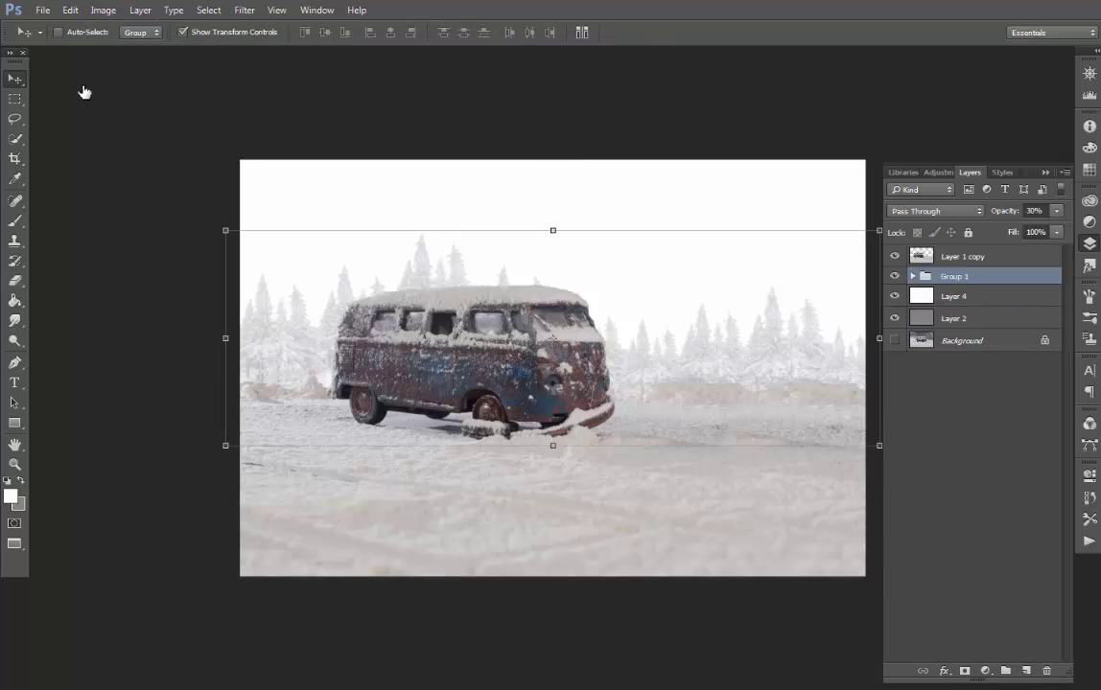
{"action": "key", "text": "Up"}
{"action": "key", "text": "Up"}
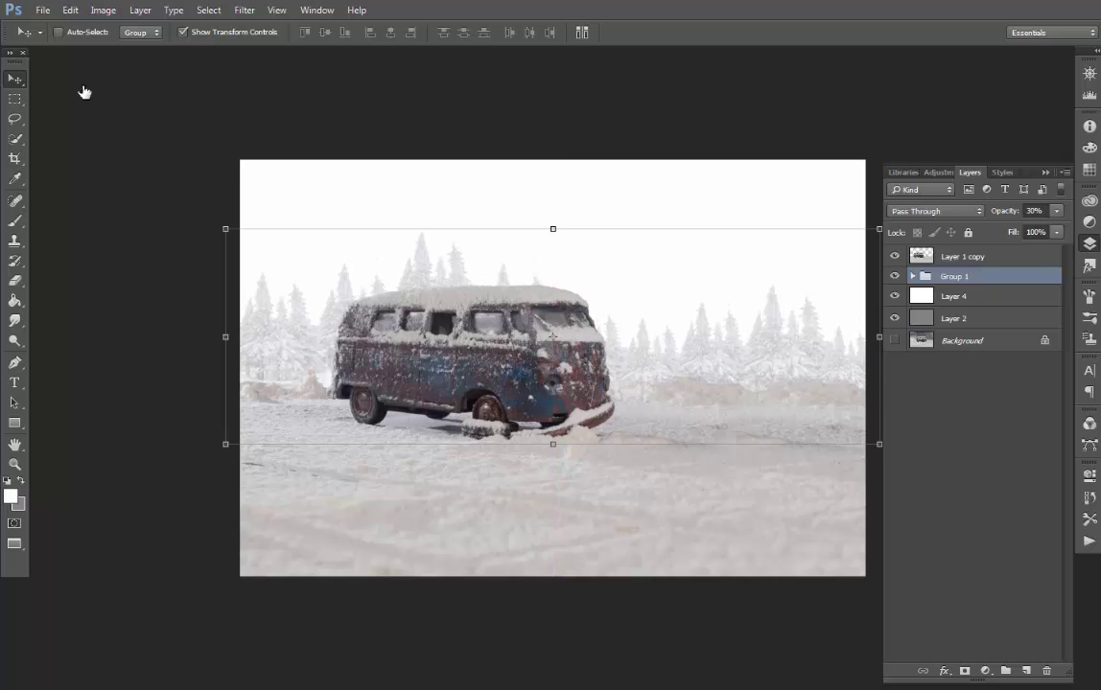
{"action": "key", "text": "Down"}
{"action": "key", "text": "Down"}
{"action": "key", "text": "Return"}
- Choose the Neutral Density gradient for the fill layer and reverse it
{"action": "key", "text": "Down"}
{"action": "key", "text": "Return"}
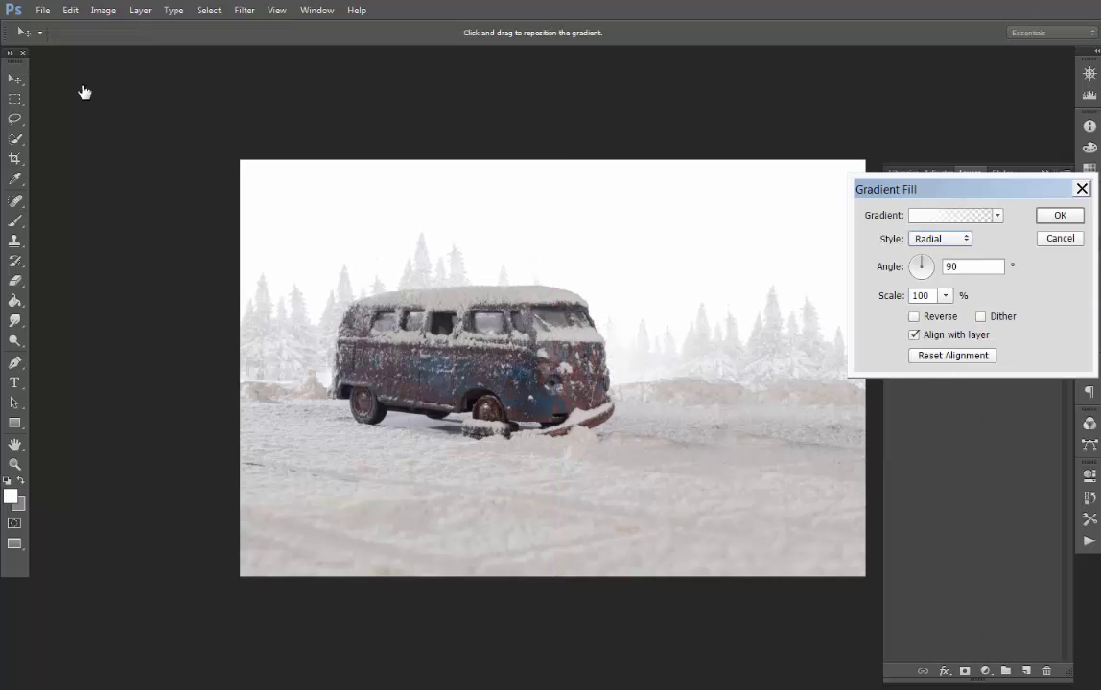
{"action": "key", "text": "space"}
{"action": "key", "text": "End"}
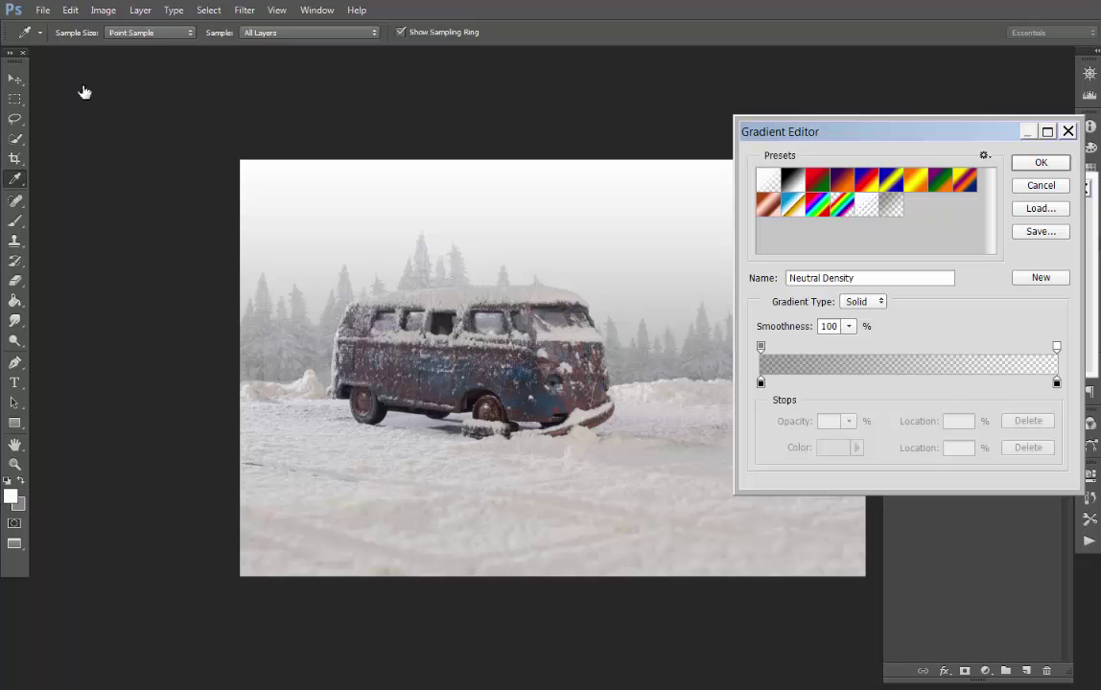
{"action": "key", "text": "Return"}
{"action": "key", "text": "alt+r"}
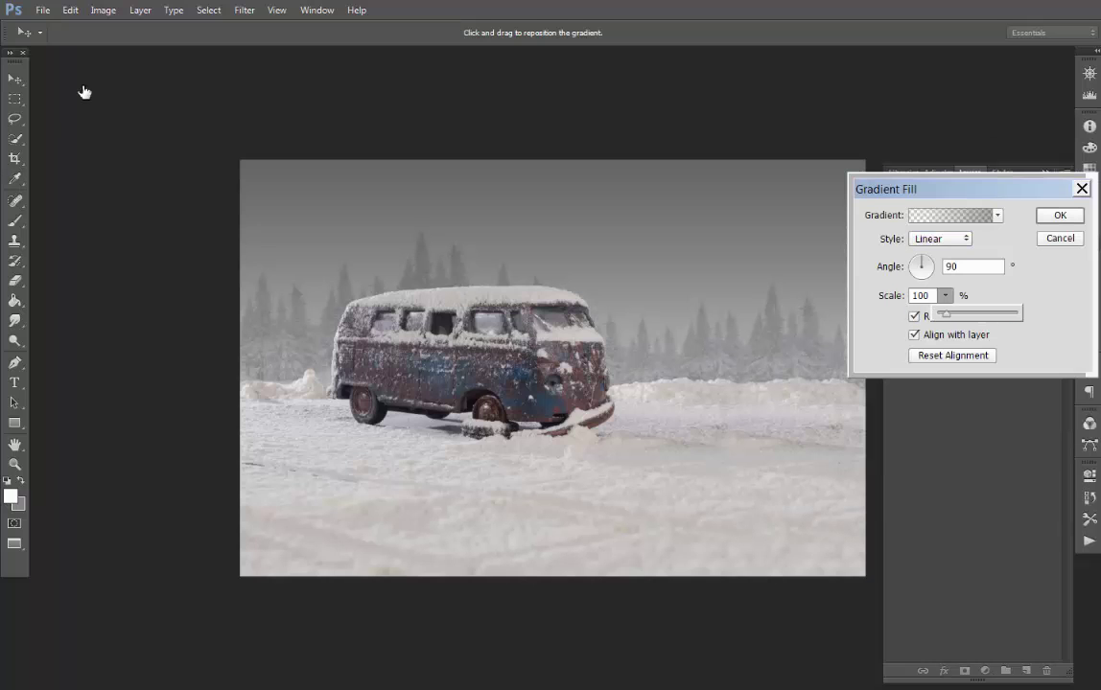
- Make the gradient radial with an enlarged scale and set the fill layer to 70% opacity
{"action": "key", "text": "Tab"}
{"action": "key", "text": "alt+Down"}
{"action": "key", "text": "Down"}
{"action": "key", "text": "Return"}
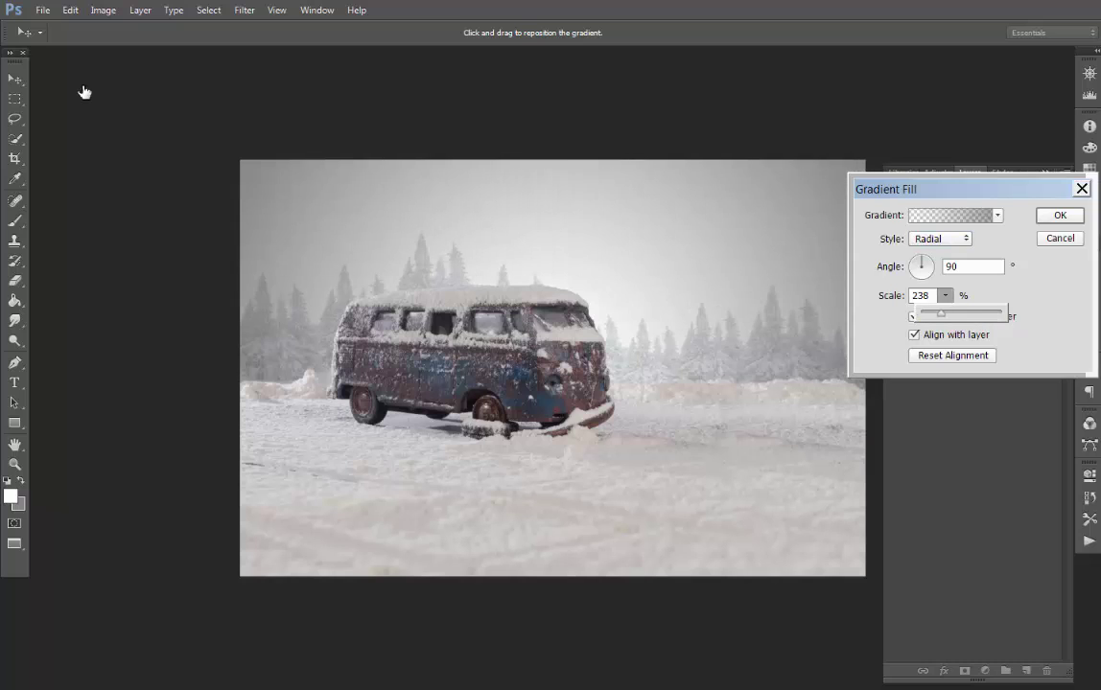
{"action": "key", "text": "shift+Up"}
{"action": "key", "text": "shift+Up"}
{"action": "key", "text": "shift+Up"}
{"action": "key", "text": "Return"}
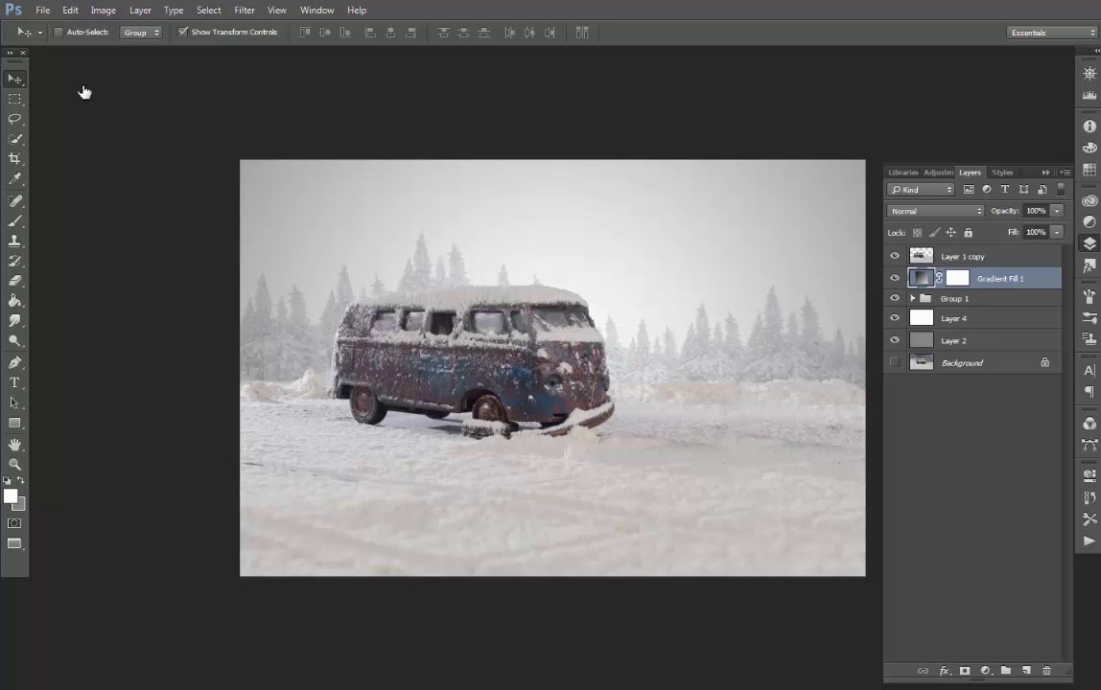
{"action": "key", "text": "7"}
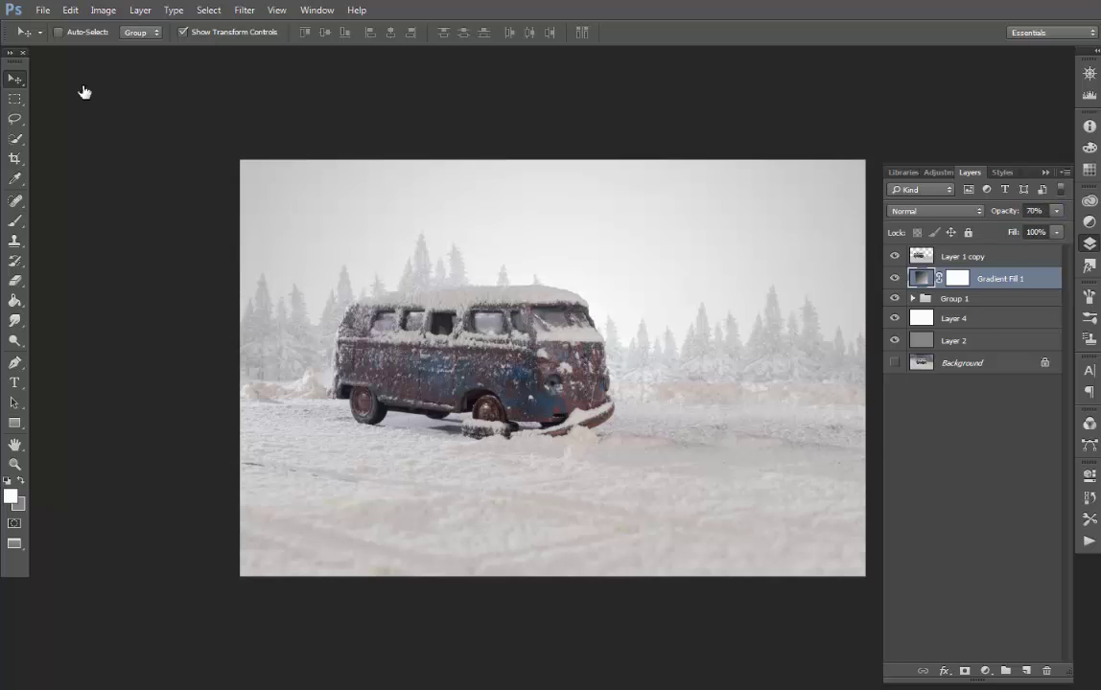
{"action": "key", "text": "alt+["}
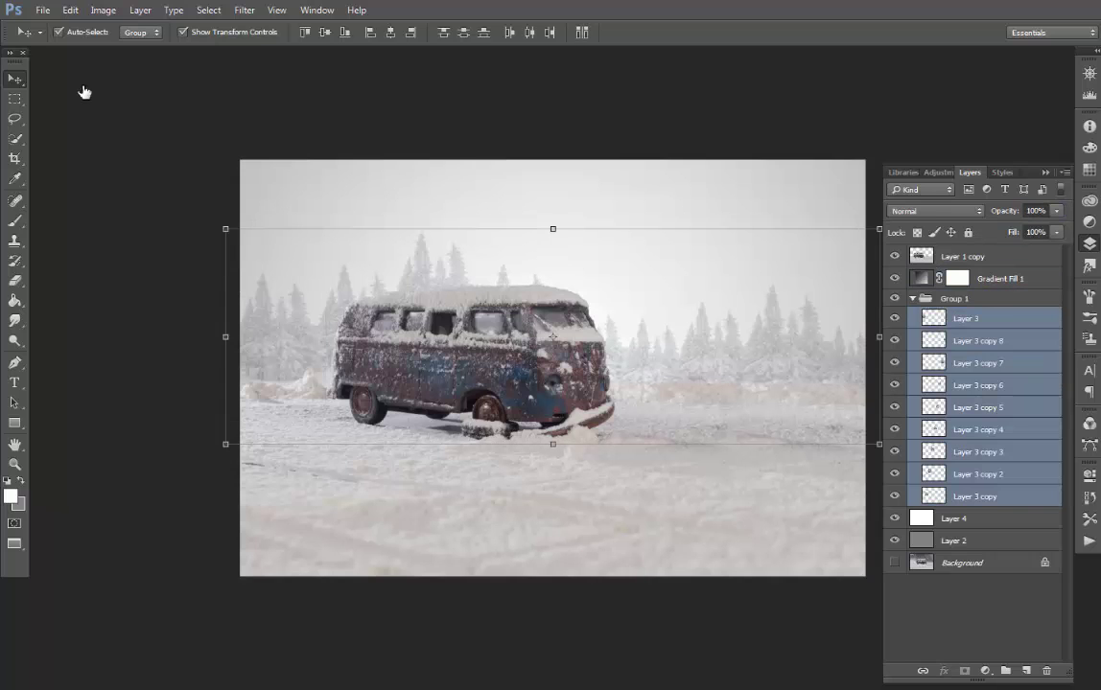
- Merge copies of the tree layers into one layer and hide the original tree group
{"action": "key", "text": "ctrl+j"}
{"action": "key", "text": "ctrl+e"}
{"action": "key", "text": "ctrl+bracketright"}
{"action": "key", "text": "alt+bracketleft"}
{"action": "key", "text": "ctrl+comma"}
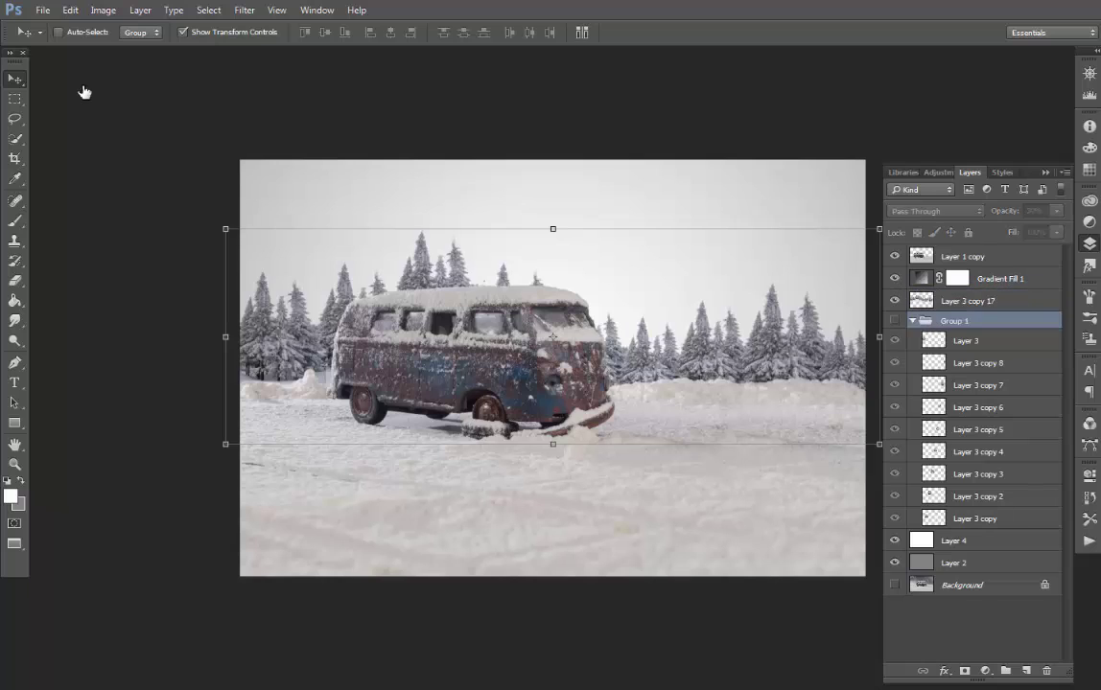
{"action": "key", "text": "ctrl+shift+bracketleft"}
{"action": "key", "text": "alt+bracketright"}
{"action": "key", "text": "alt+bracketright"}
{"action": "key", "text": "alt+bracketright"}
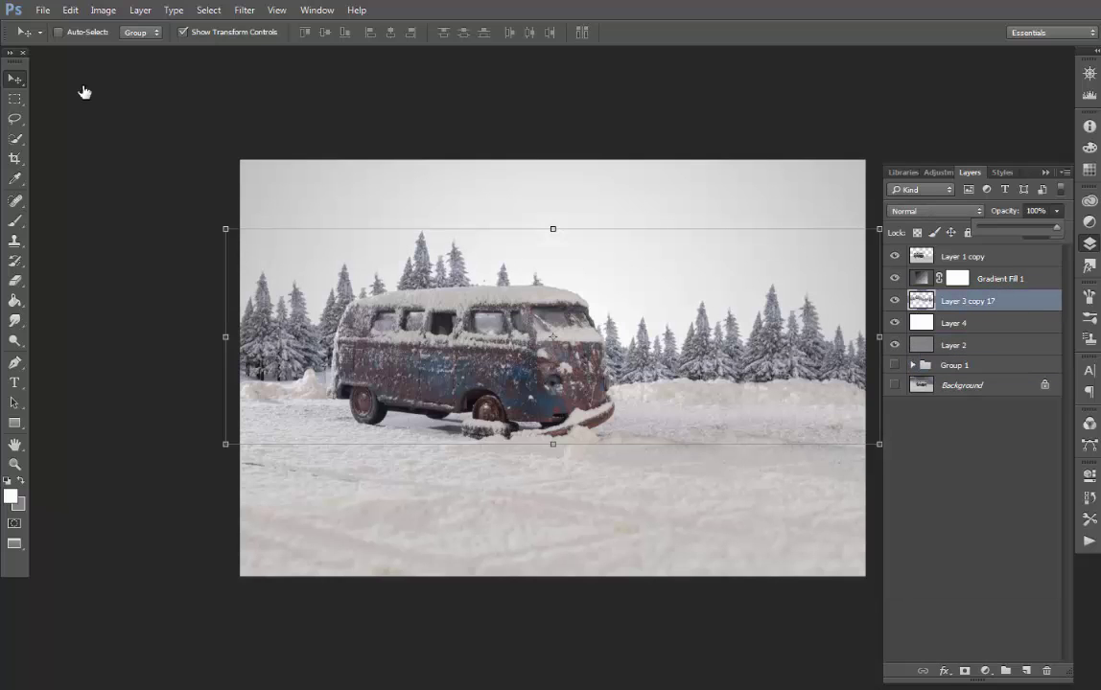
- Fade the merged trees to 35% opacity and apply a 2-pixel Gaussian blur
{"action": "key", "text": "3"}
{"action": "key", "text": "5"}
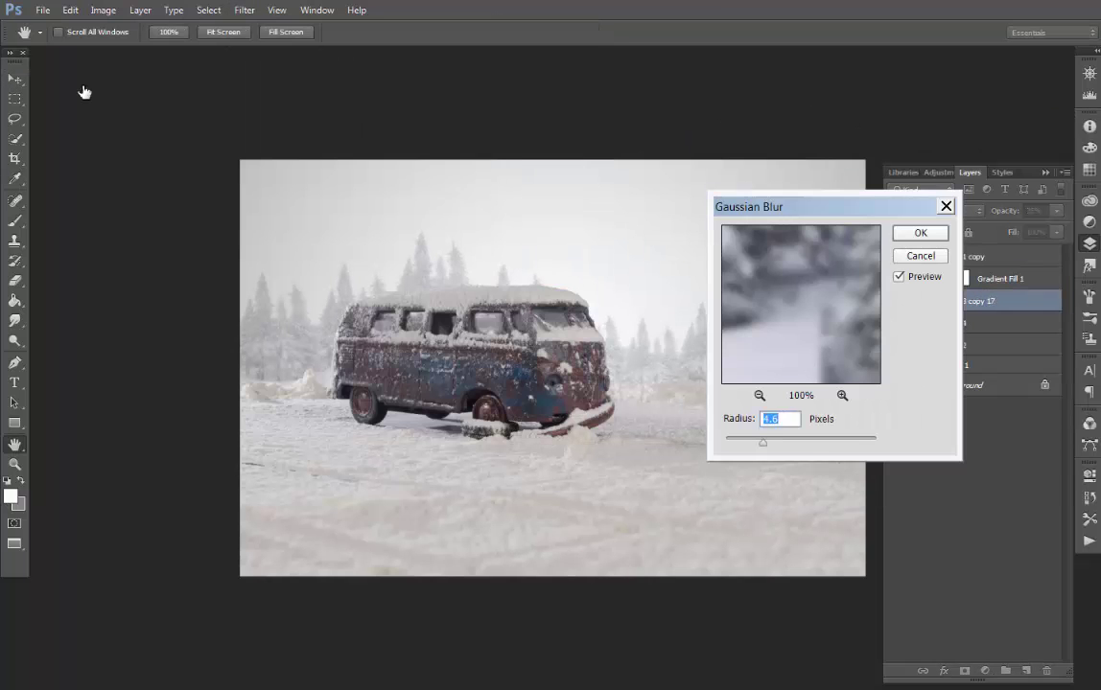
{"action": "type", "text": "2"}
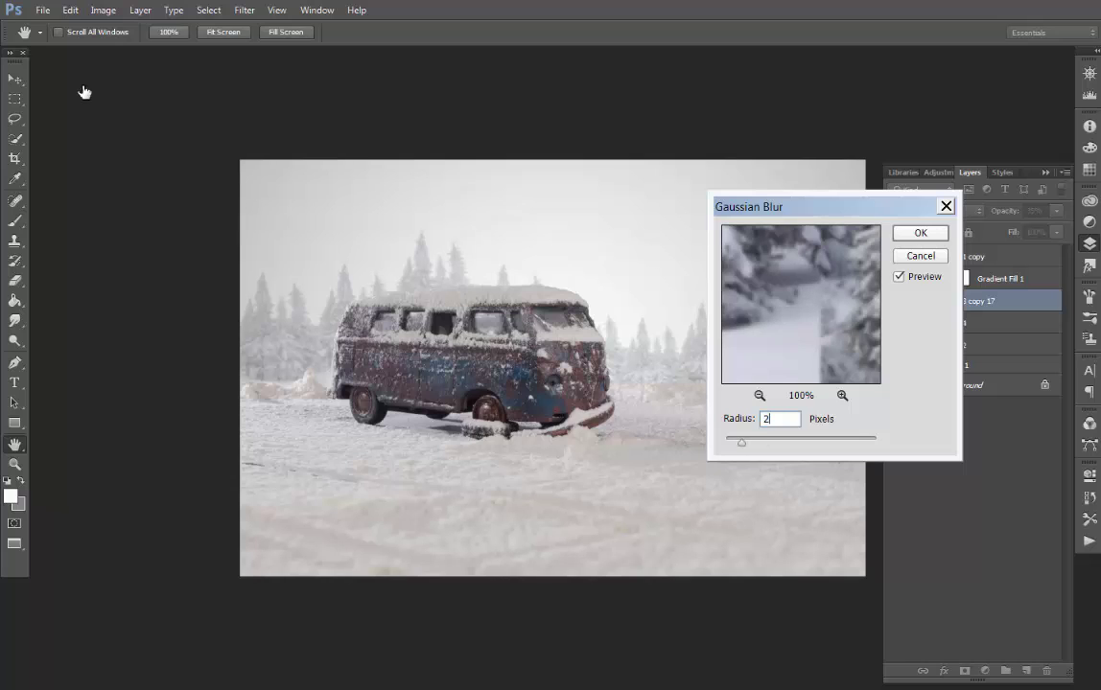
- Apply the 2-pixel blur, then shrink the trees to about 64% and move them up
{"action": "key", "text": "Return"}
{"action": "key", "text": "v"}
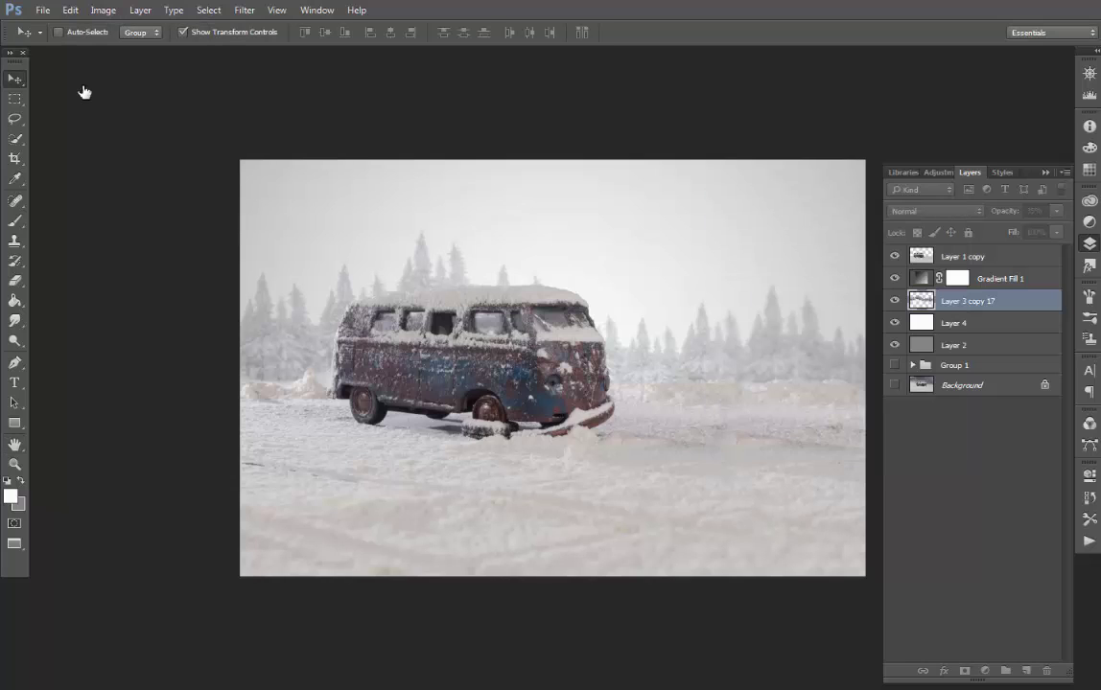
{"action": "key", "text": "ctrl+t"}
{"action": "mouse_move", "coordinate": [879, 227]}
{"action": "left_mouse_down"}
{"action": "mouse_move", "coordinate": [761, 268]}
{"action": "mouse_move", "coordinate": [729, 305]}
{"action": "left_mouse_up"}
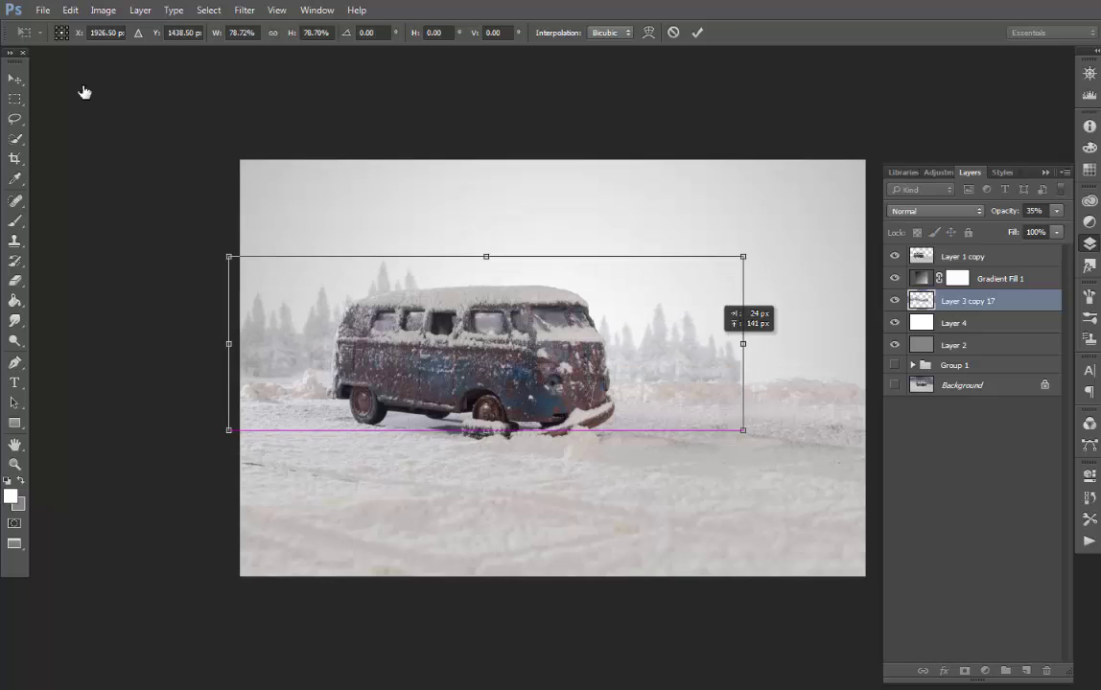
{"action": "left_click_drag", "start_coordinate": [741, 256], "coordinate": [656, 272]}
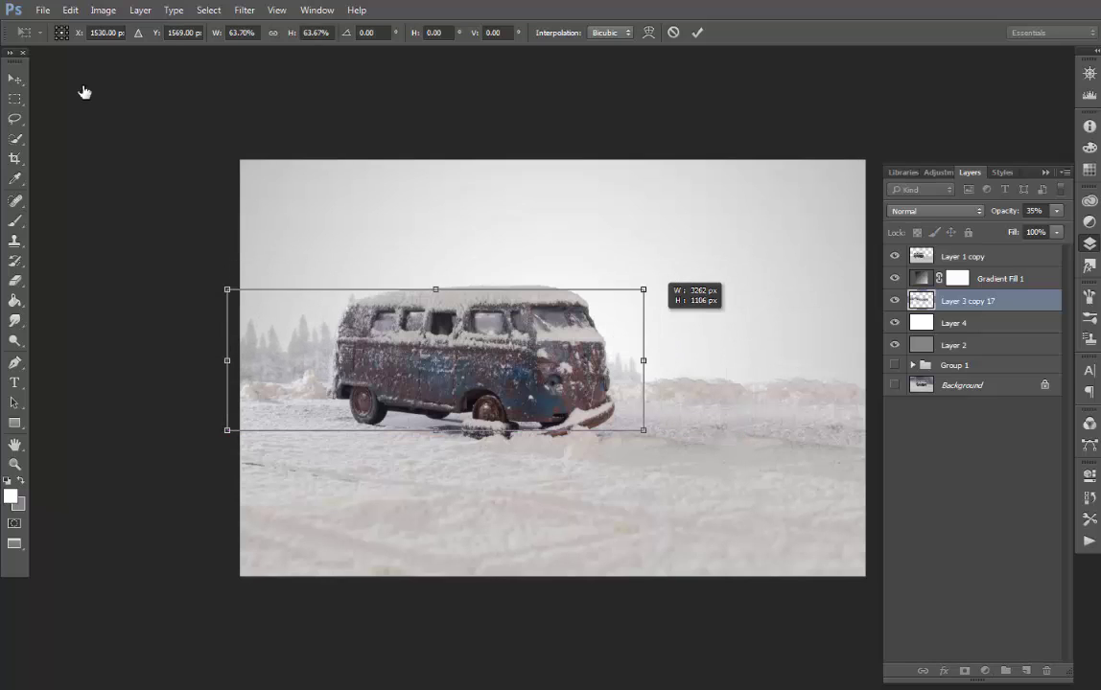
{"action": "key", "text": "Return"}
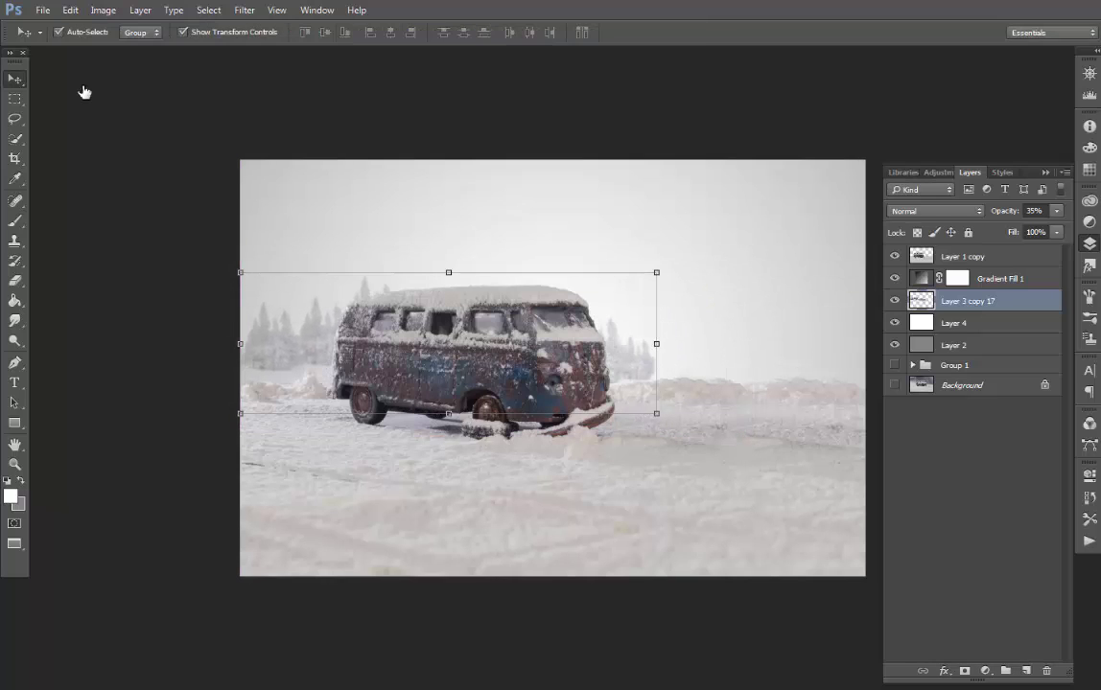
- Duplicate the tree layer, move the copy to the image's right side, and mask its edges
{"action": "key", "text": "ctrl+j"}
{"action": "mouse_move", "coordinate": [369, 321]}
{"action": "left_mouse_down"}
{"action": "mouse_move", "coordinate": [715, 321]}
{"action": "mouse_move", "coordinate": [645, 324]}
{"action": "left_mouse_up"}
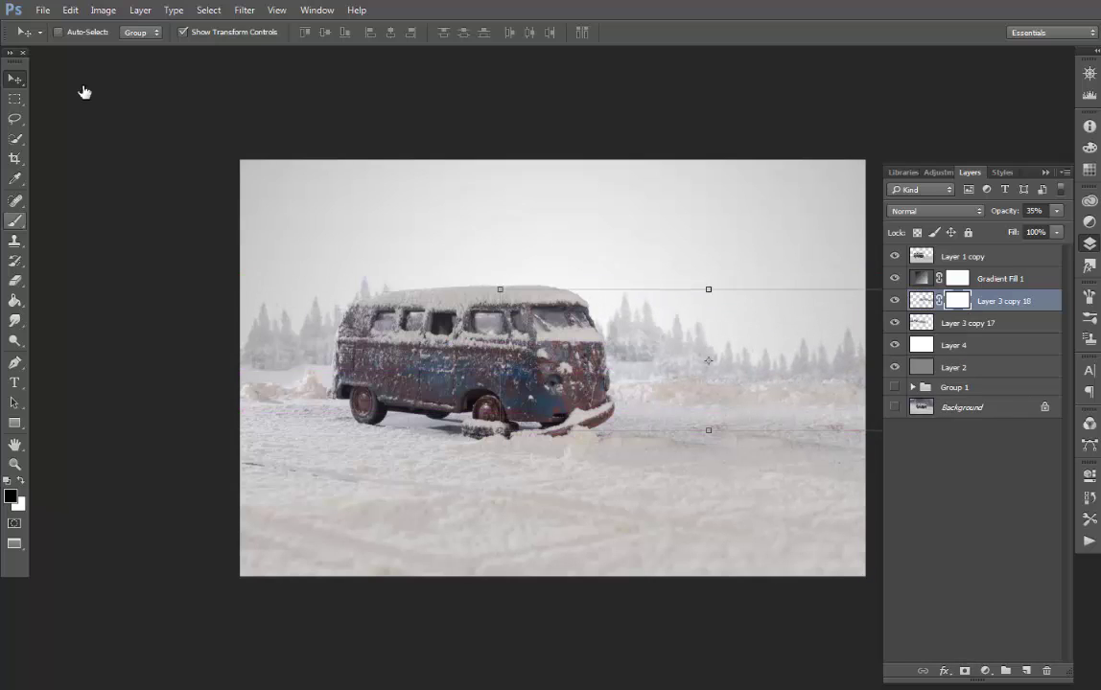
{"action": "key", "text": "b"}
{"action": "key", "text": "d"}
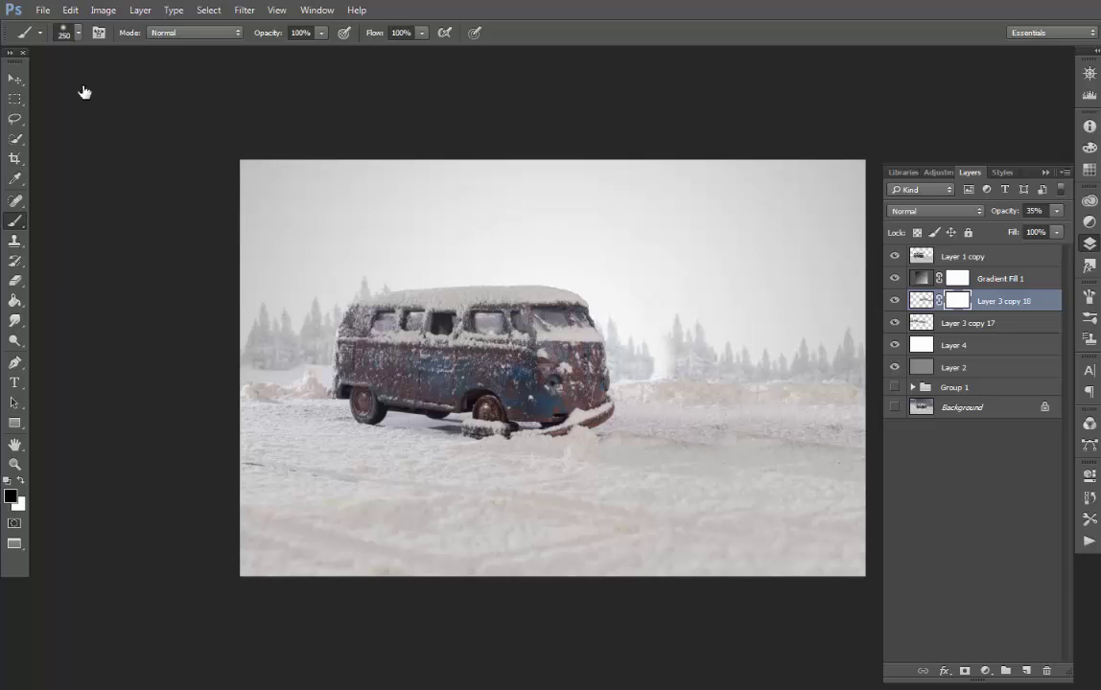
{"action": "key", "text": "x"}
{"action": "key", "text": "v"}
{"action": "key", "text": "m"}
{"action": "key", "text": "ctrl+minus"}
{"action": "key", "text": "ctrl+minus"}
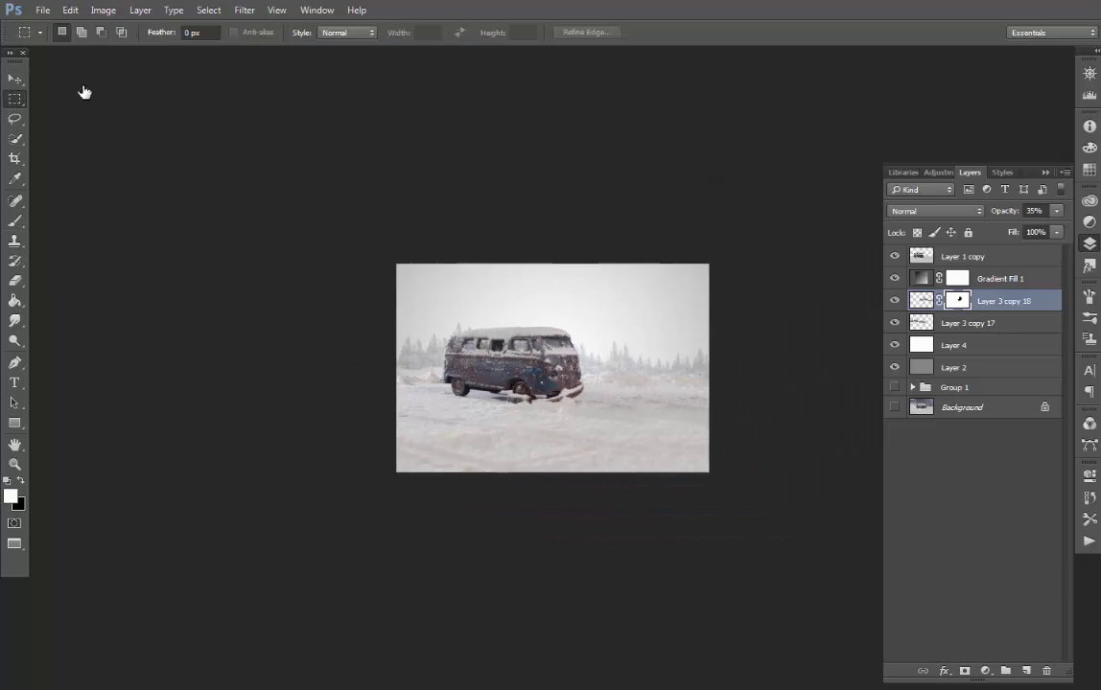
- Merge the two tree layers into one layer at 70% opacity
{"action": "key", "text": "ctrl+e"}
{"action": "key", "text": "7"}
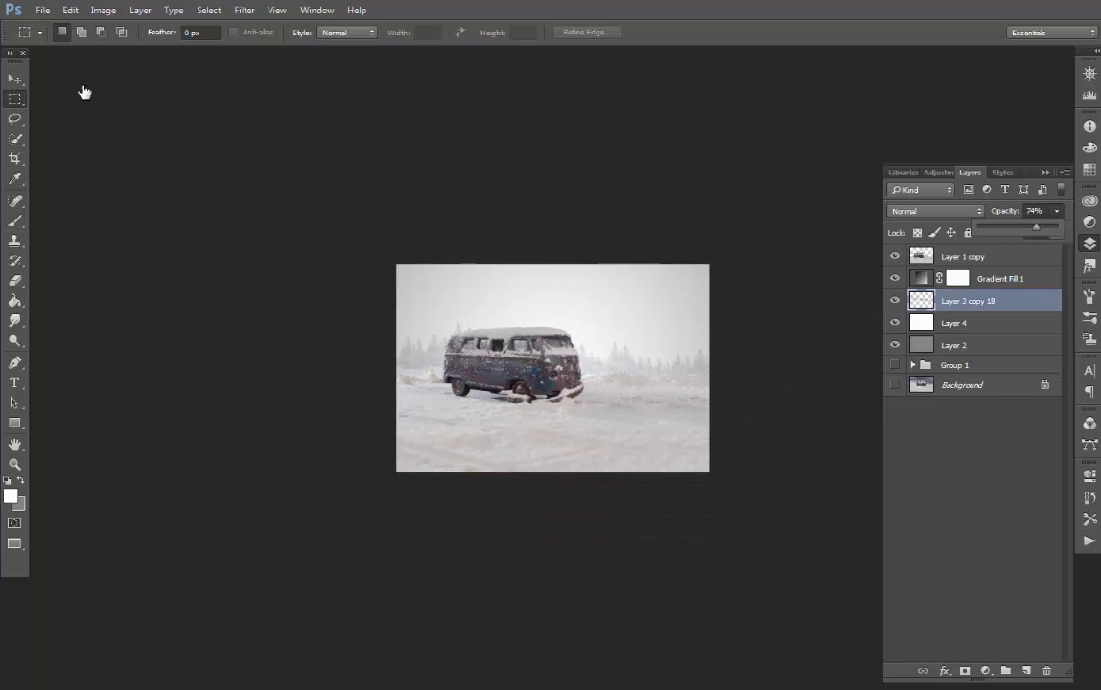
{"action": "key", "text": "alt+bracketright"}
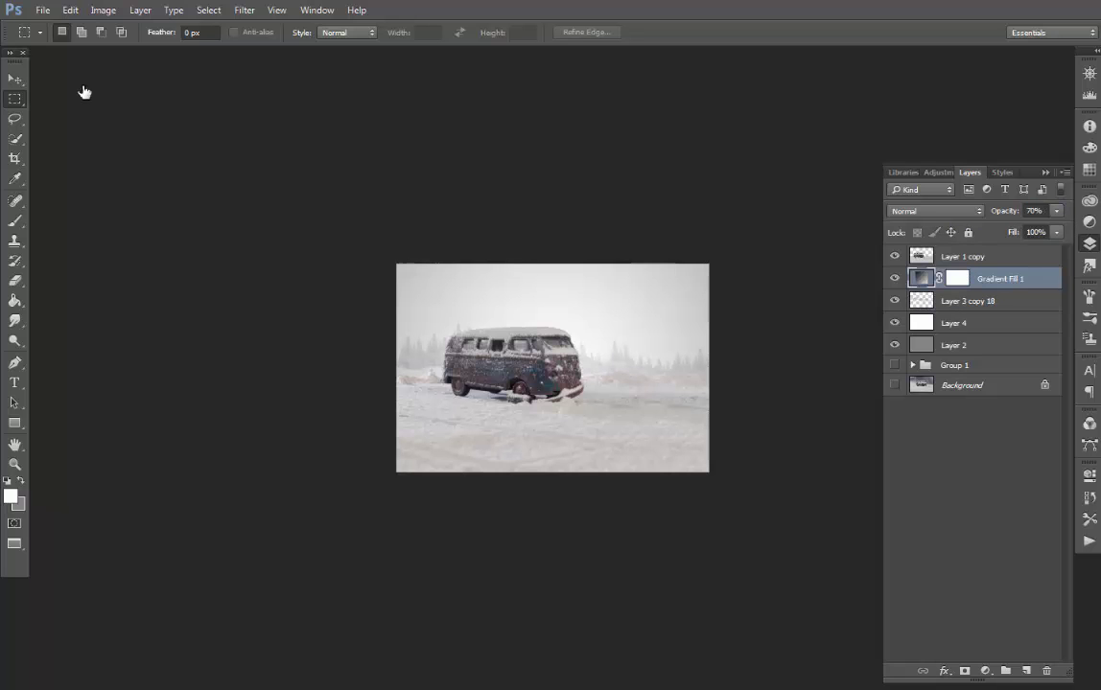
- Add a new gradient fill layer above Layer 1 copy
{"action": "key", "text": "alt+bracketright"}
{"action": "left_click", "coordinate": [985, 670]}
{"action": "left_click", "coordinate": [920, 284]}
{"action": "left_click", "coordinate": [940, 238]}
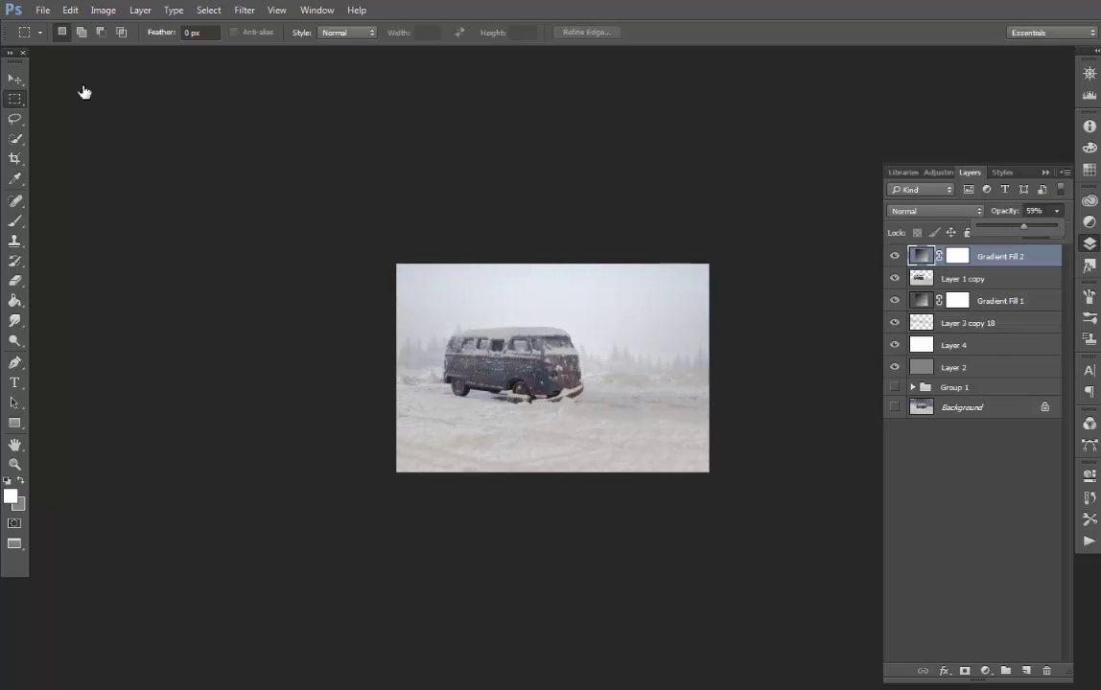
{"action": "key", "text": "z"}
{"action": "key", "text": "ctrl+plus"}
{"action": "key", "text": "ctrl+minus"}
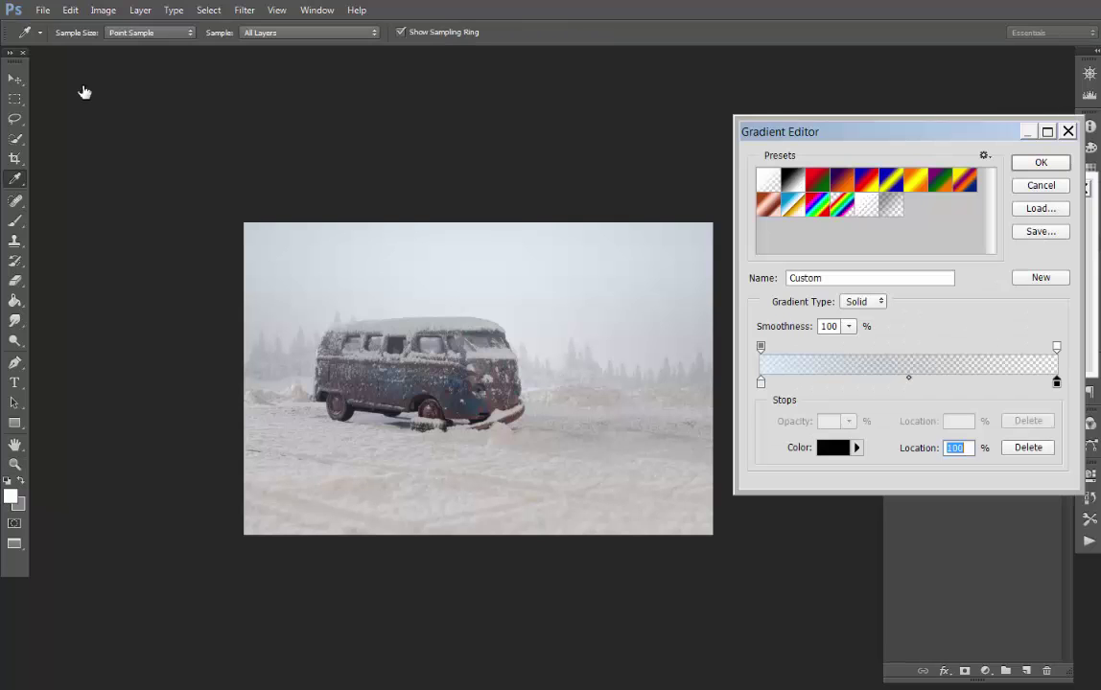
- Set a pale blue-to-transparent gradient and fade the fill layer to 25% opacity
{"action": "key", "text": "Return"}
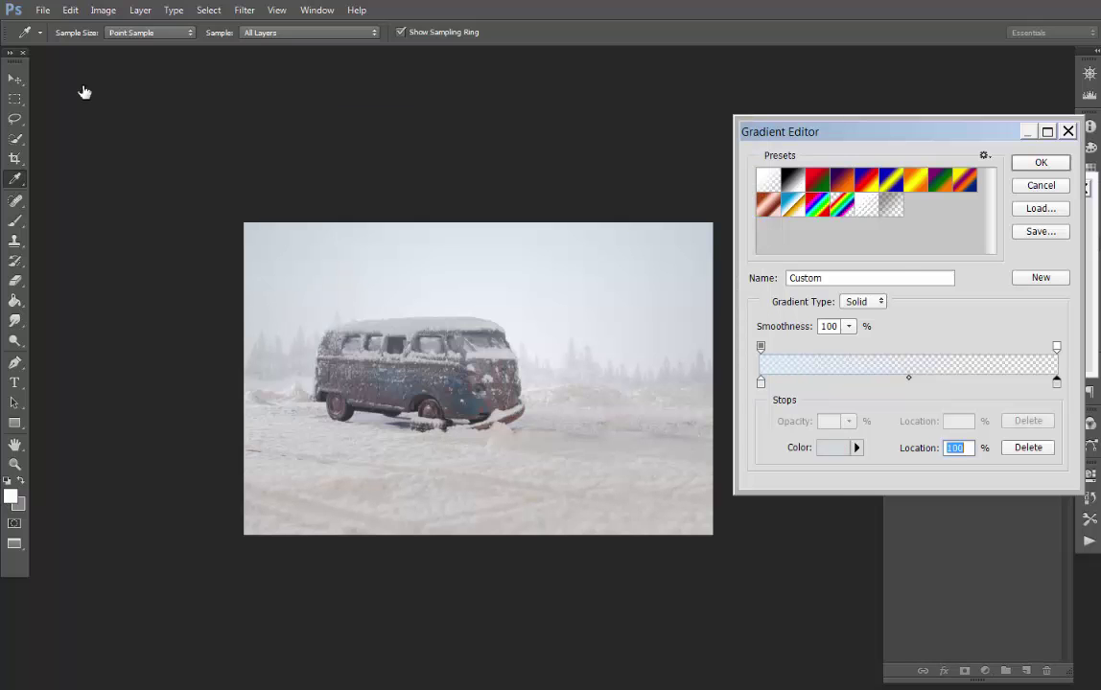
{"action": "key", "text": "Return"}
{"action": "key", "text": "Return"}
{"action": "key", "text": "z"}
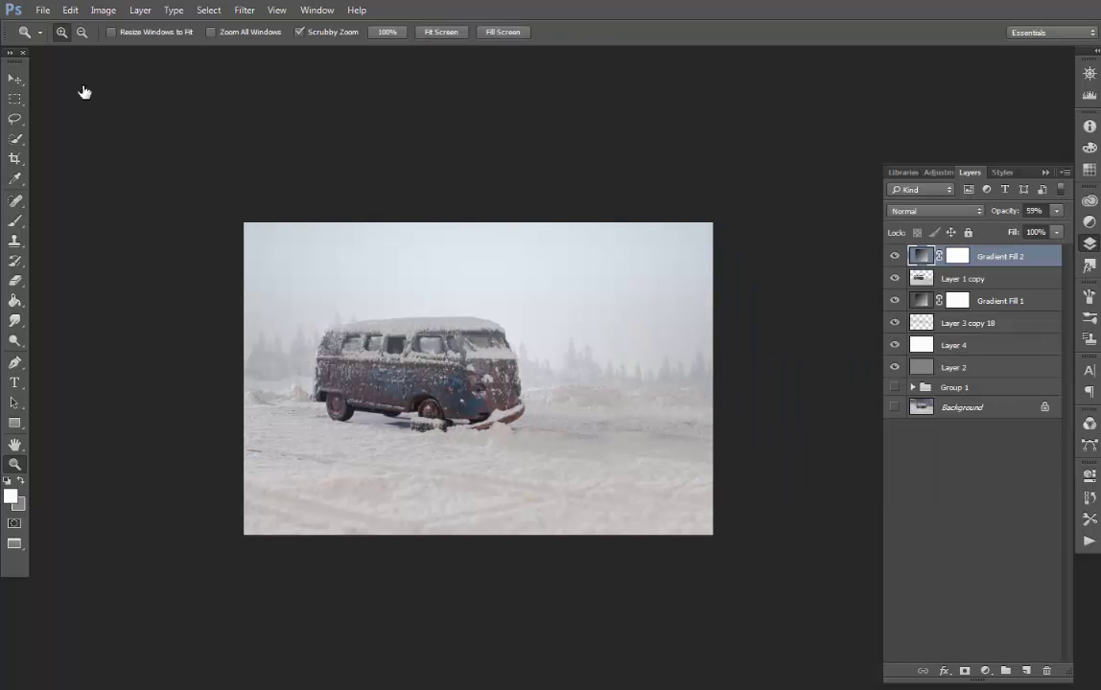
{"action": "key", "text": "2"}
{"action": "key", "text": "5"}
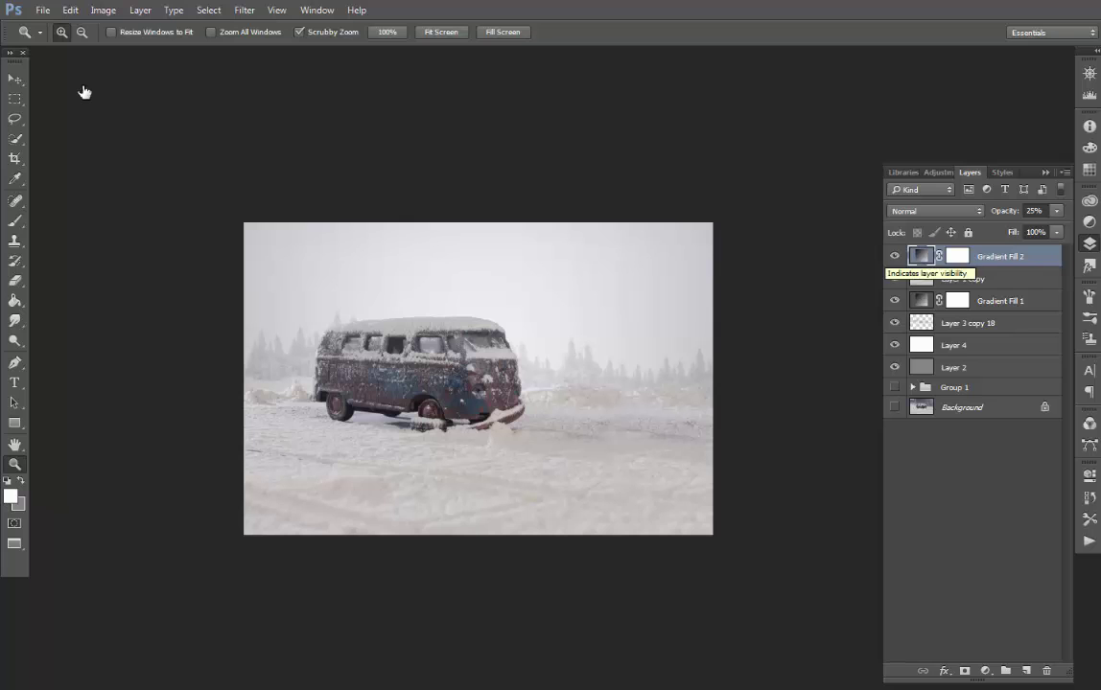
{"action": "left_click", "coordinate": [357, 402]}
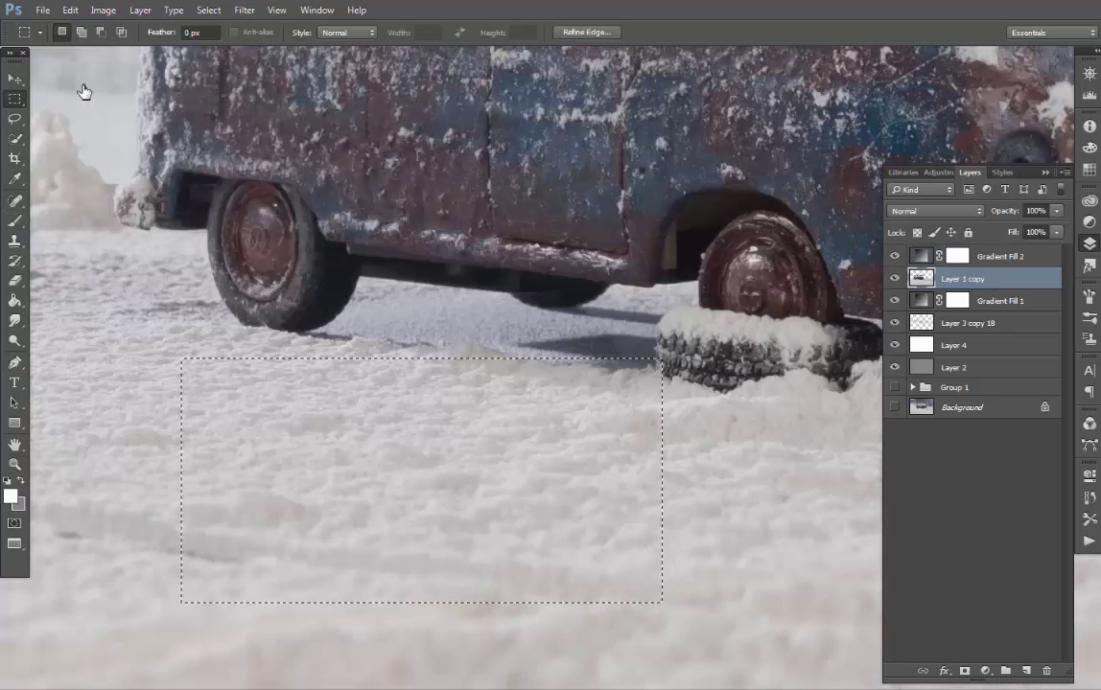
- Copy the selected snow patch to its own layer and darken it with Curves
{"action": "key", "text": "alt+i"}
{"action": "key", "text": "j"}
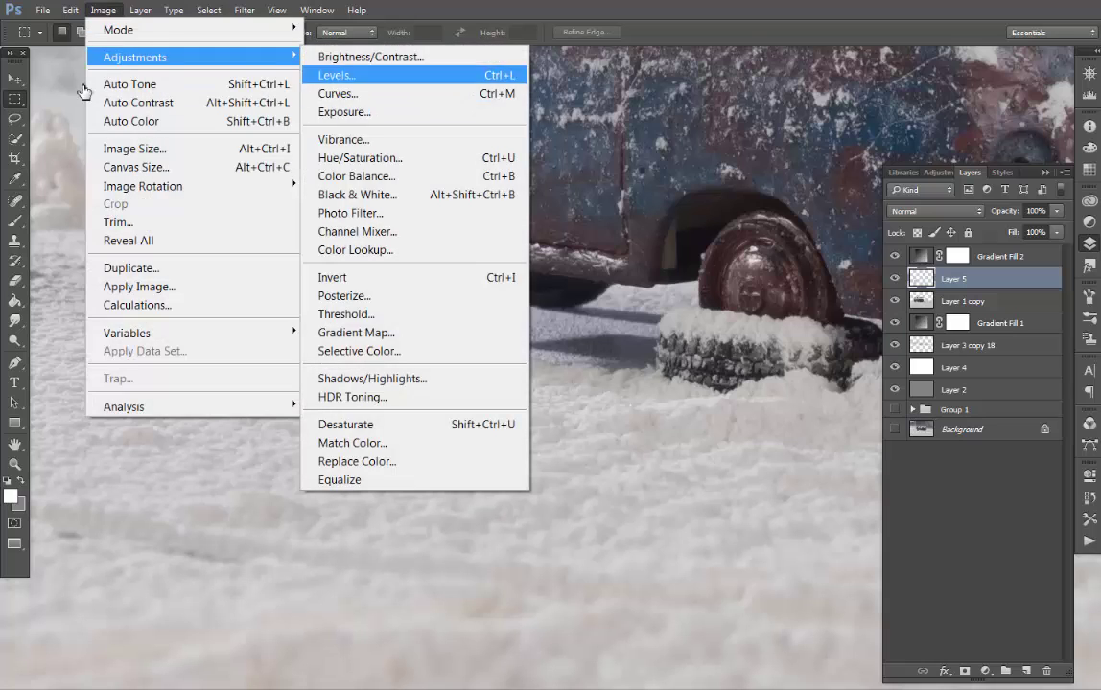
{"action": "key", "text": "u"}
{"action": "key", "text": "Right"}
{"action": "key", "text": "Right"}
{"action": "key", "text": "Right"}
{"action": "key", "text": "Down"}
{"action": "key", "text": "Down"}
{"action": "key", "text": "Down"}
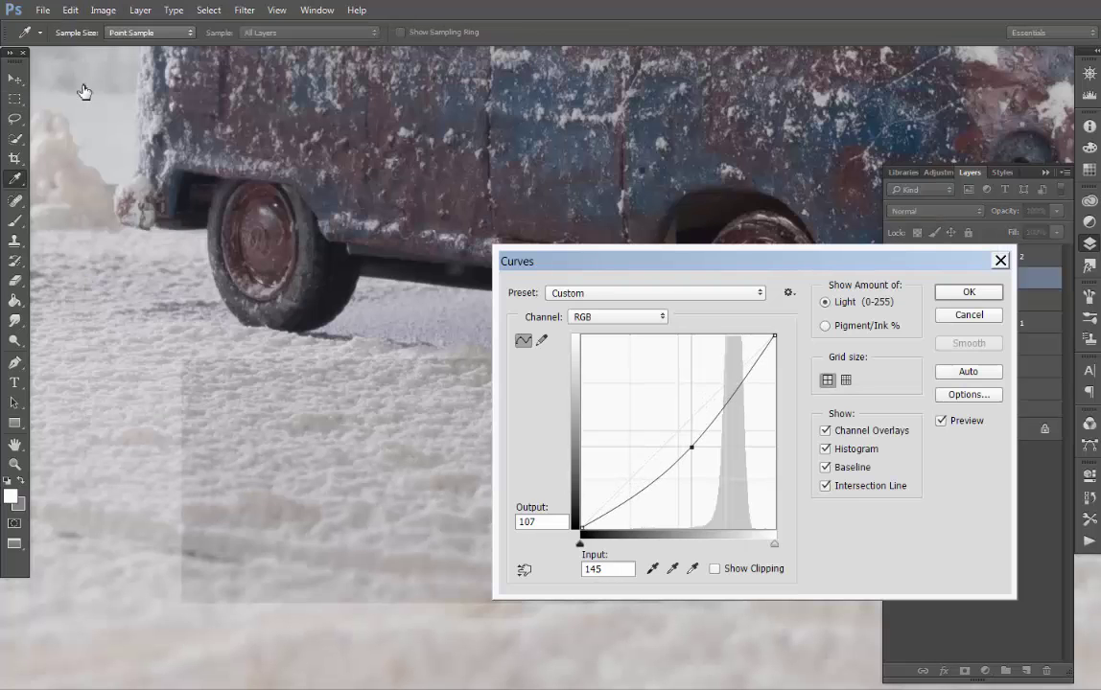
{"action": "key", "text": "Return"}
- Move the snow patch up over the van and set its opacity to 71%
{"action": "key", "text": "v"}
{"action": "left_click_drag", "start_coordinate": [477, 433], "coordinate": [575, 249]}
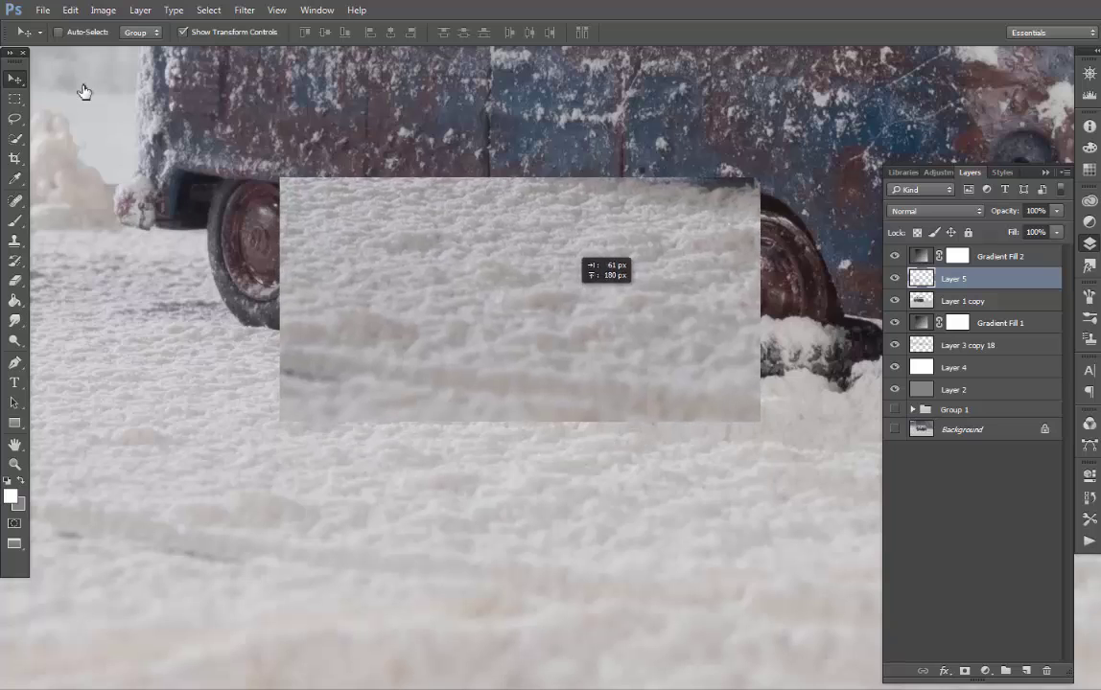
{"action": "key", "text": "7"}
{"action": "key", "text": "1"}
- Mask the snow patch, brushing it away under the van and filling the mask black
{"action": "key", "text": "ctrl+plus"}
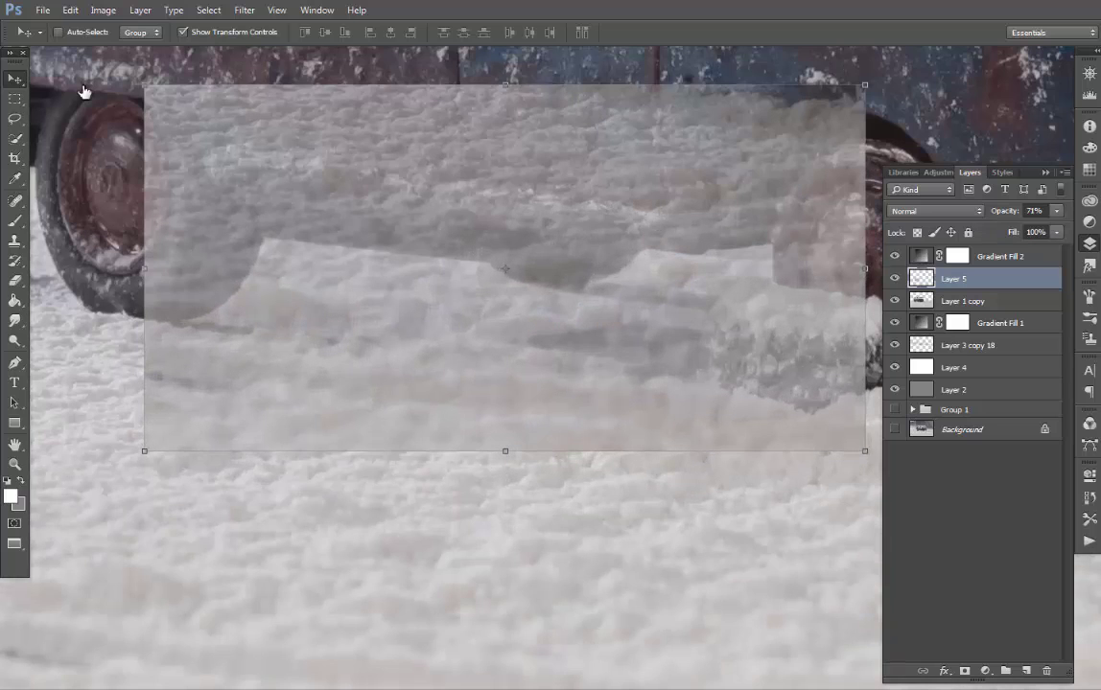
{"action": "key", "text": "b"}
{"action": "key", "text": "d"}
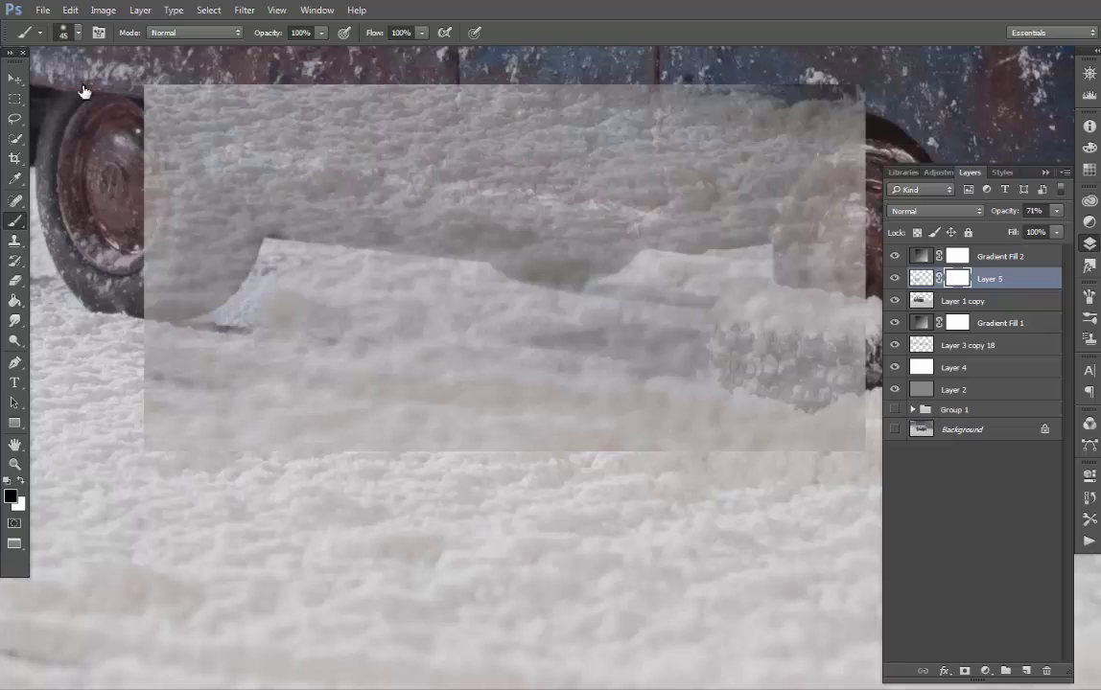
{"action": "key", "text": "bracketright"}
{"action": "key", "text": "bracketright"}
{"action": "key", "text": "bracketright"}
{"action": "left_click_drag", "start_coordinate": [250, 287], "coordinate": [614, 317]}
{"action": "left_click_drag", "start_coordinate": [585, 261], "coordinate": [345, 228]}
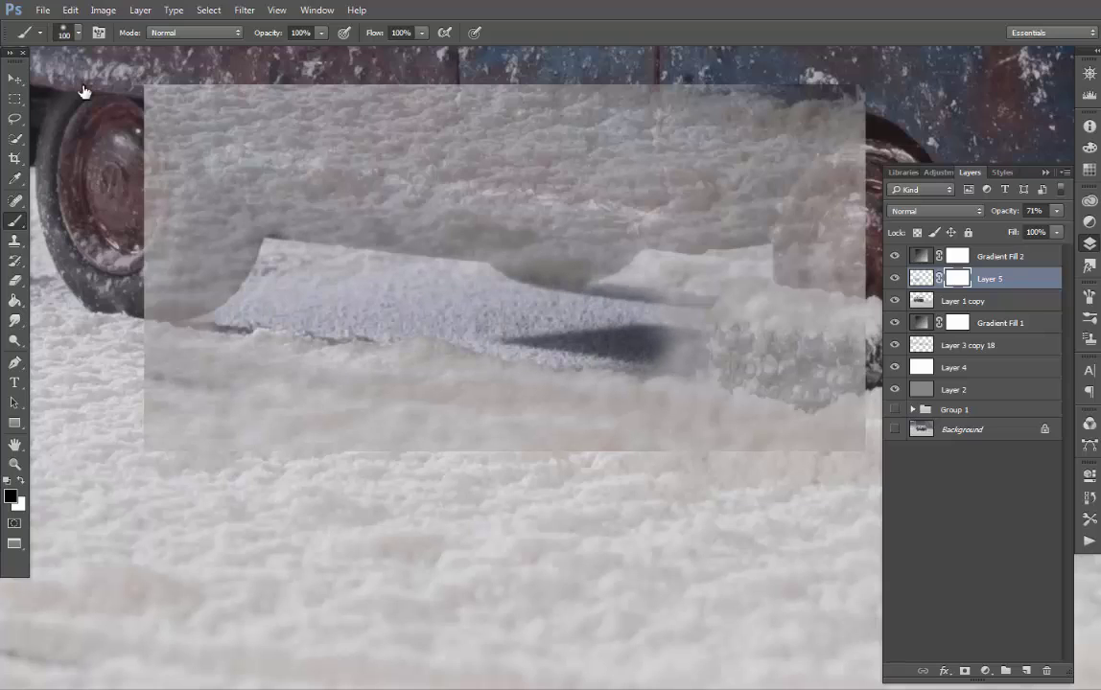
{"action": "mouse_move", "coordinate": [278, 213]}
{"action": "left_mouse_down"}
{"action": "mouse_move", "coordinate": [594, 273]}
{"action": "mouse_move", "coordinate": [624, 336]}
{"action": "mouse_move", "coordinate": [643, 335]}
{"action": "left_mouse_up"}
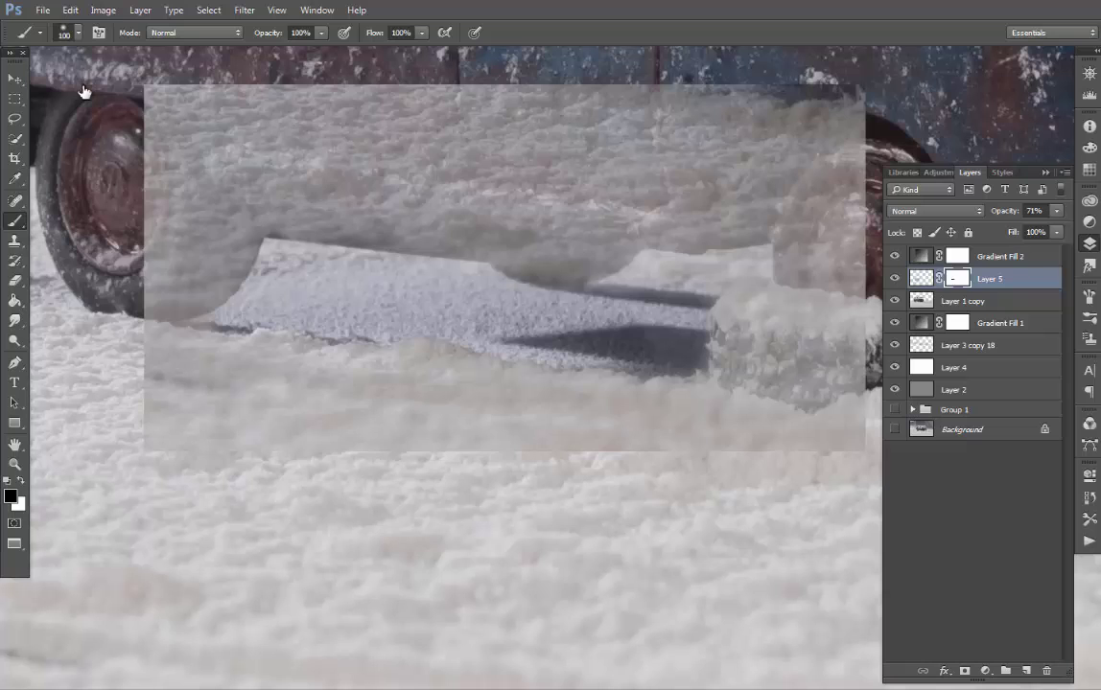
{"action": "key", "text": "alt+BackSpace"}
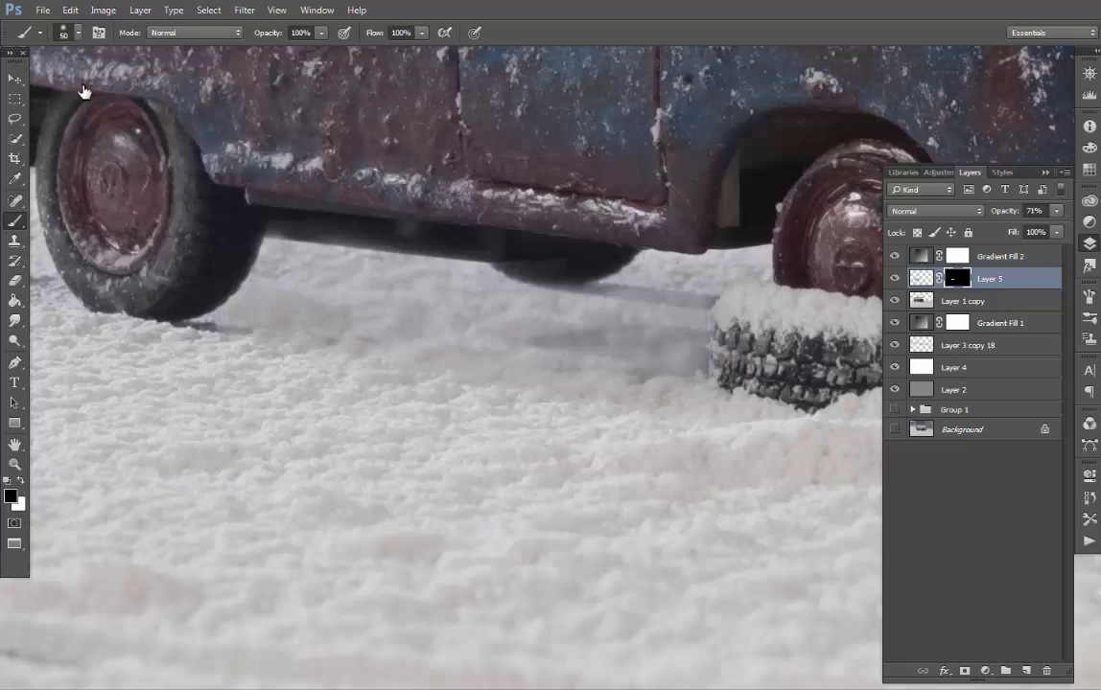
{"action": "key", "text": "x"}
{"action": "key", "text": "ctrl+minus"}
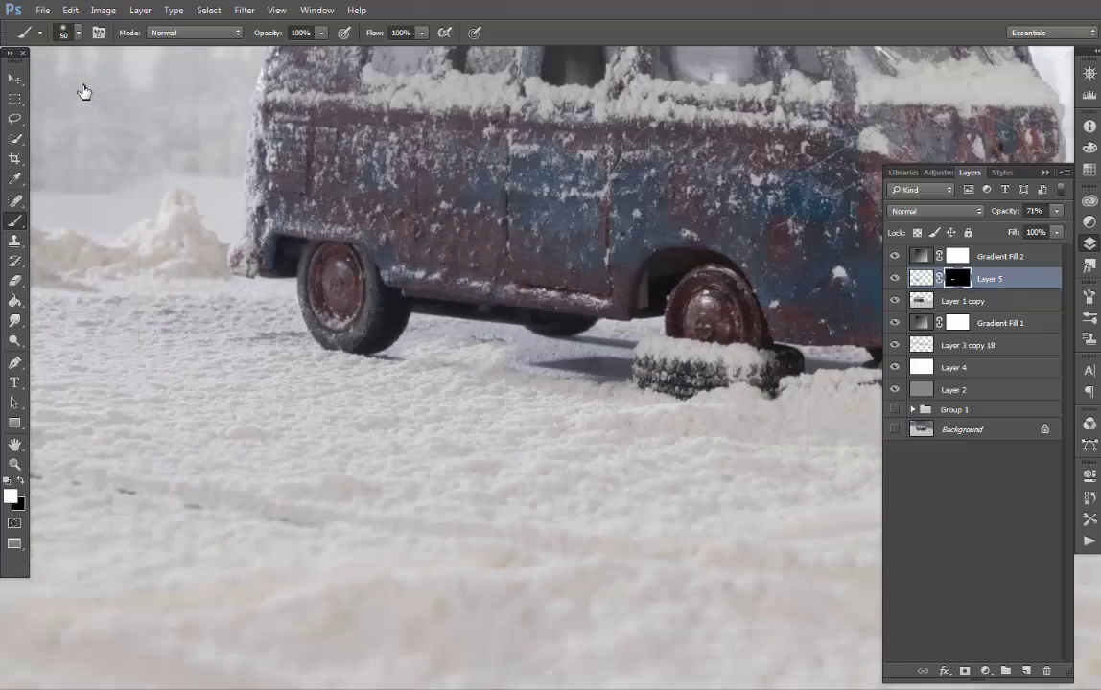
{"action": "key", "text": "ctrl+0"}
- Add a Curves adjustment layer with its curve pulled down to darken midtones
{"action": "key", "text": "alt+i"}
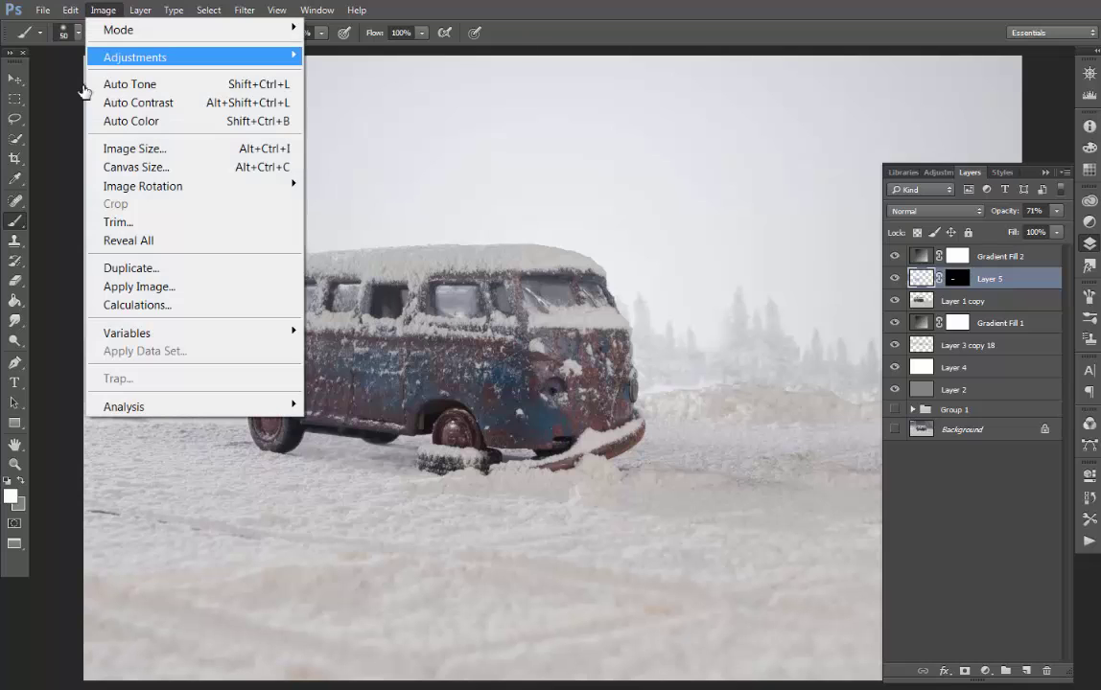
{"action": "key", "text": "j"}
{"action": "key", "text": "Down"}
{"action": "key", "text": "Down"}
{"action": "key", "text": "Return"}
{"action": "left_click_drag", "start_coordinate": [682, 441], "coordinate": [690, 447]}
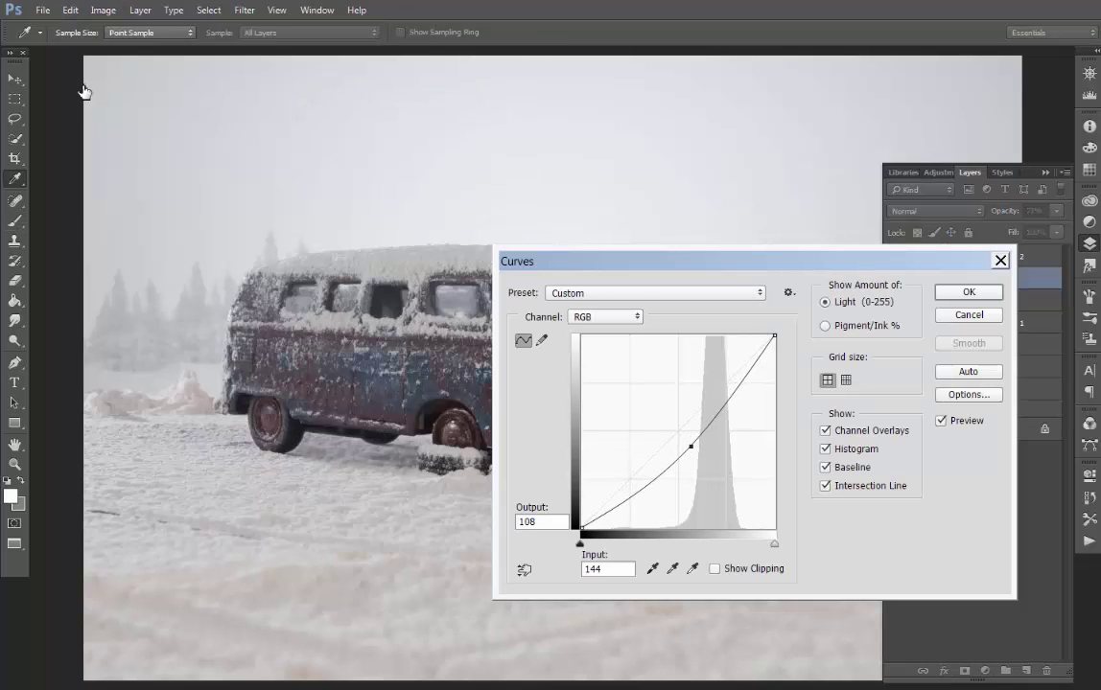
{"action": "left_click", "coordinate": [968, 292]}
{"action": "key", "text": "b"}
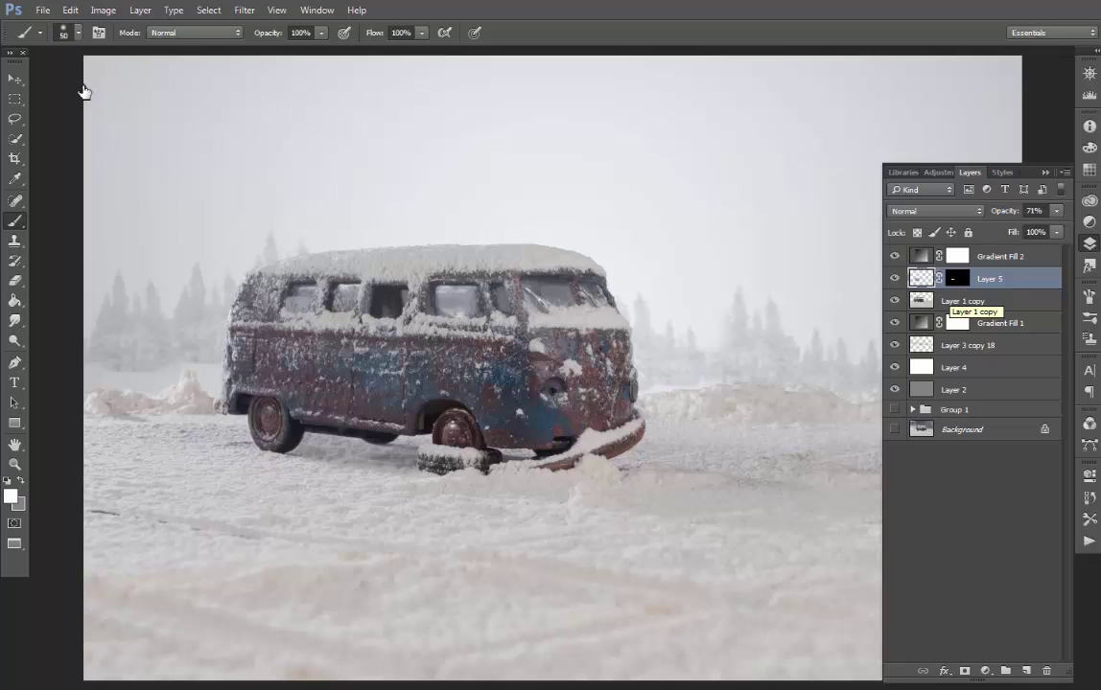
{"action": "key", "text": "ctrl+minus"}
- Add a radial gradient fill vignette above the top vignette layer at 248% scale
{"action": "left_click", "coordinate": [1000, 256]}
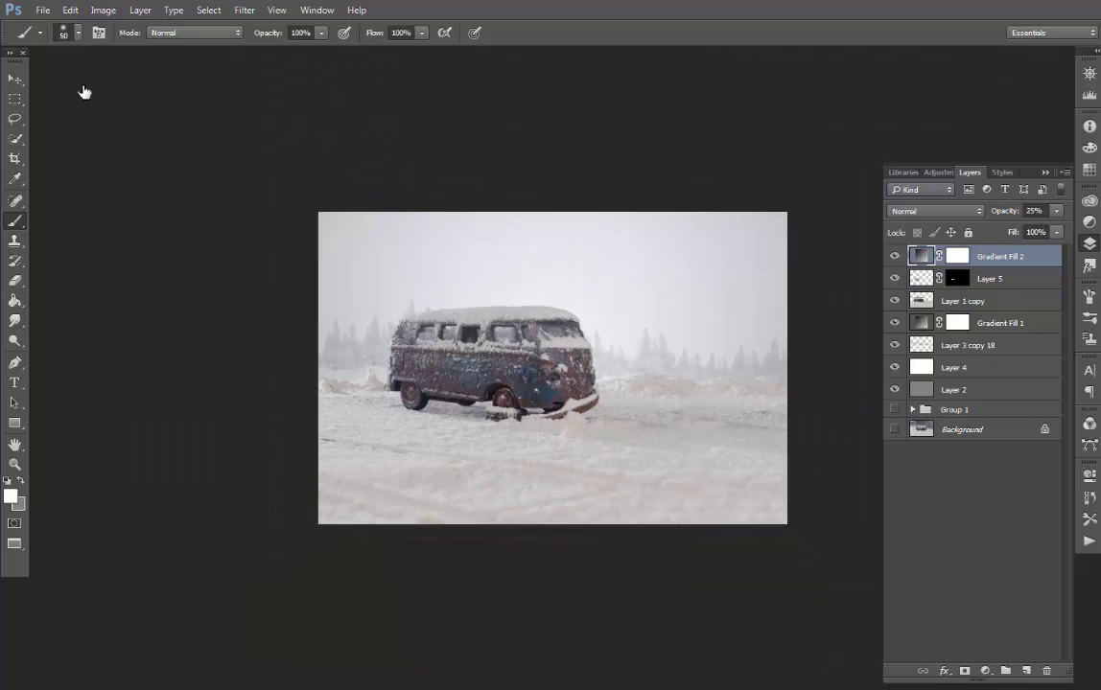
{"action": "left_click", "coordinate": [985, 670]}
{"action": "left_click", "coordinate": [902, 283]}
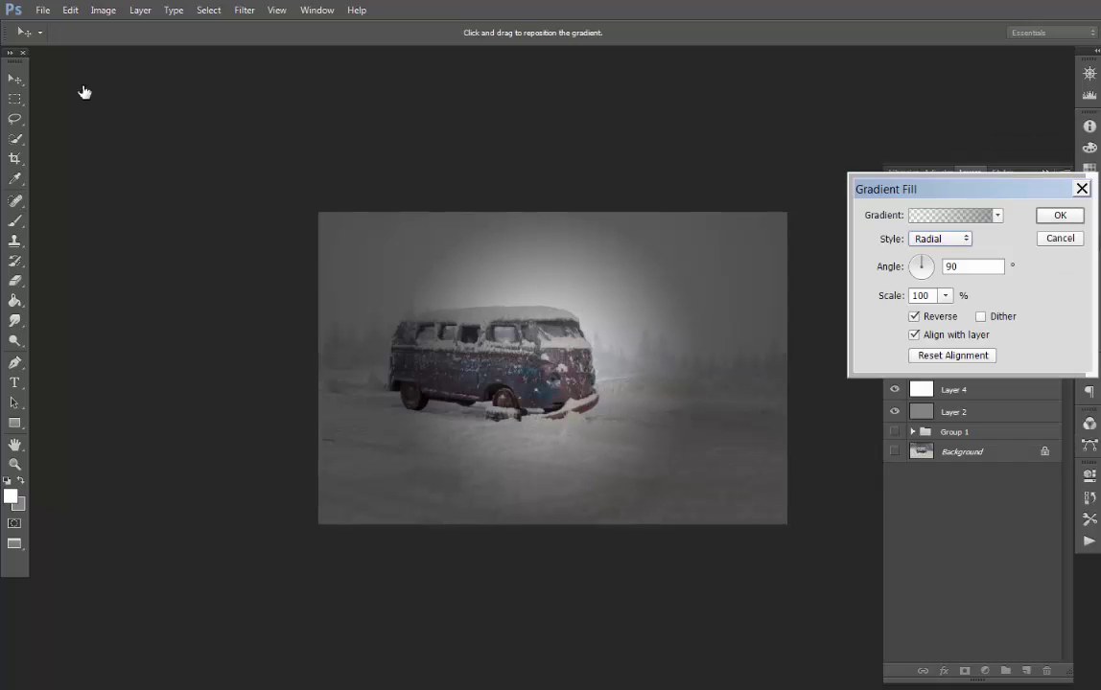
{"action": "left_click", "coordinate": [945, 296]}
{"action": "left_click_drag", "start_coordinate": [944, 313], "coordinate": [957, 313]}
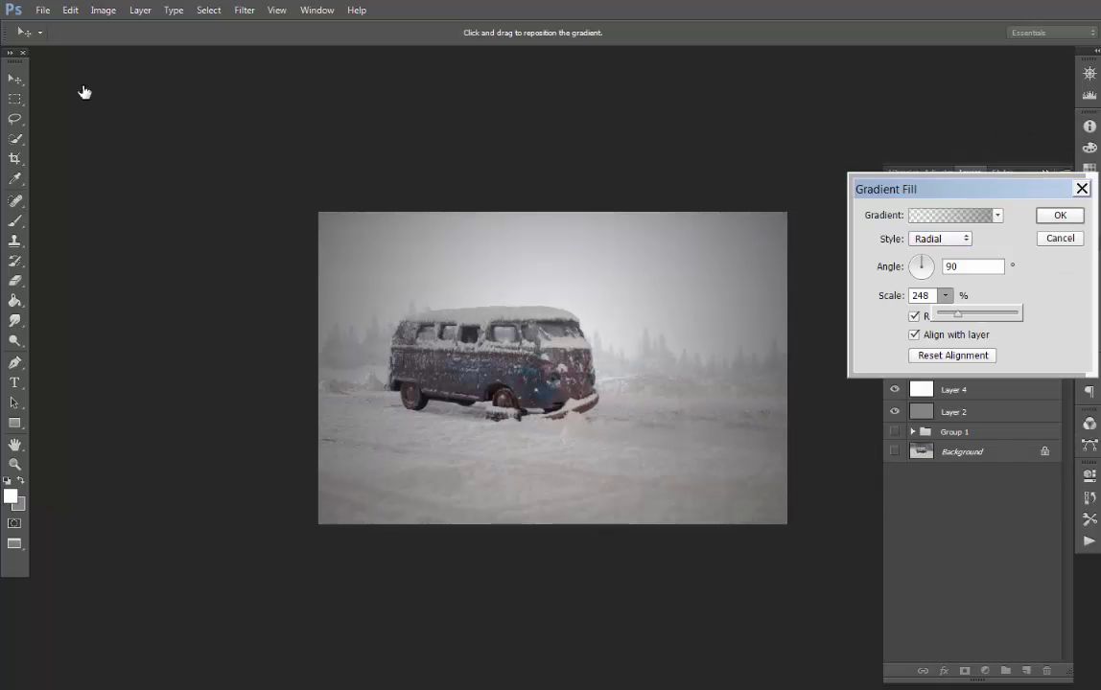
{"action": "key", "text": "Return"}
{"action": "key", "text": "b"}
{"action": "key", "text": "m"}
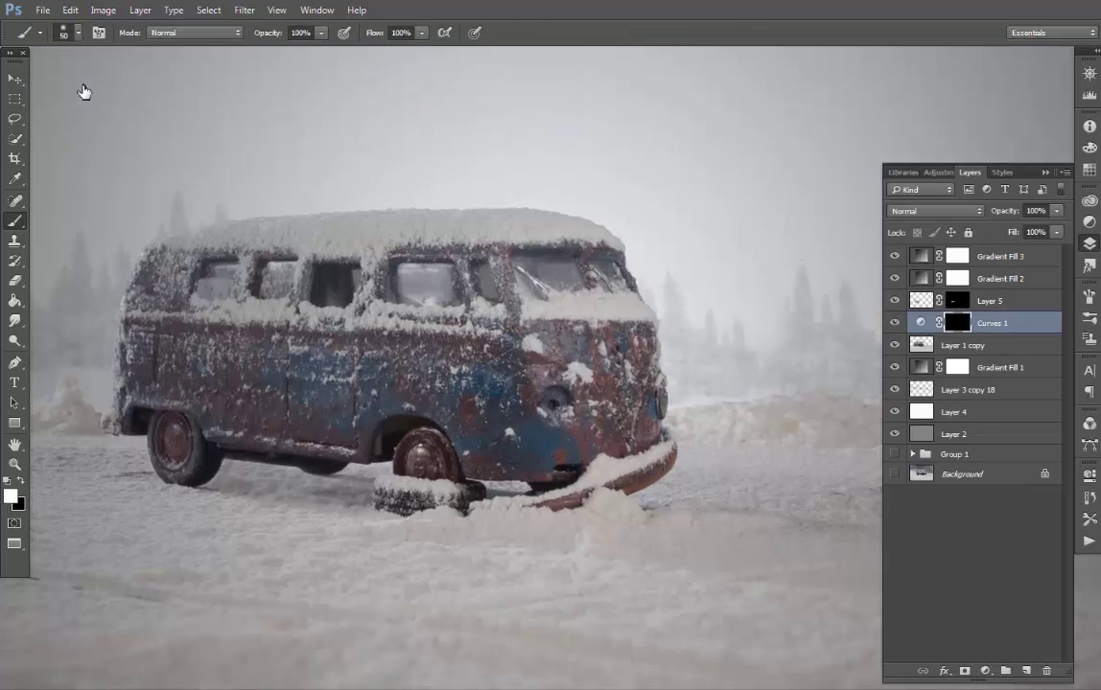
- Paint white at 50% brush opacity on the Curves 1 mask along the van's snowy roof
{"action": "key", "text": "5"}
{"action": "key", "text": "bracketleft"}
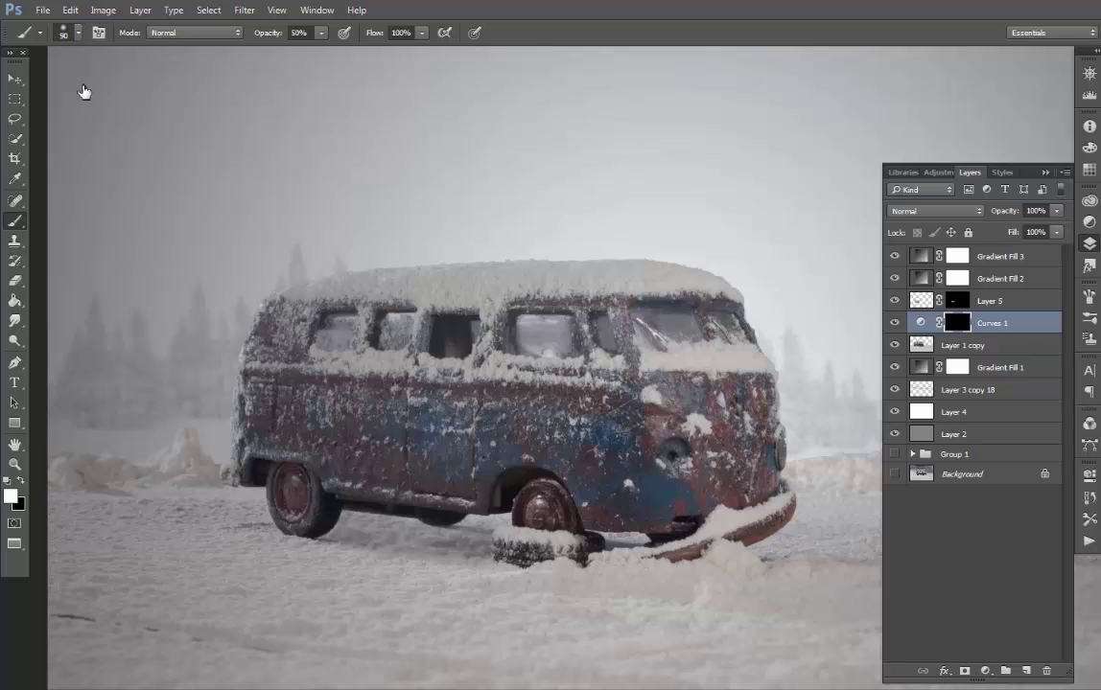
{"action": "key", "text": "bracketright"}
{"action": "key", "text": "bracketright"}
{"action": "key", "text": "bracketright"}
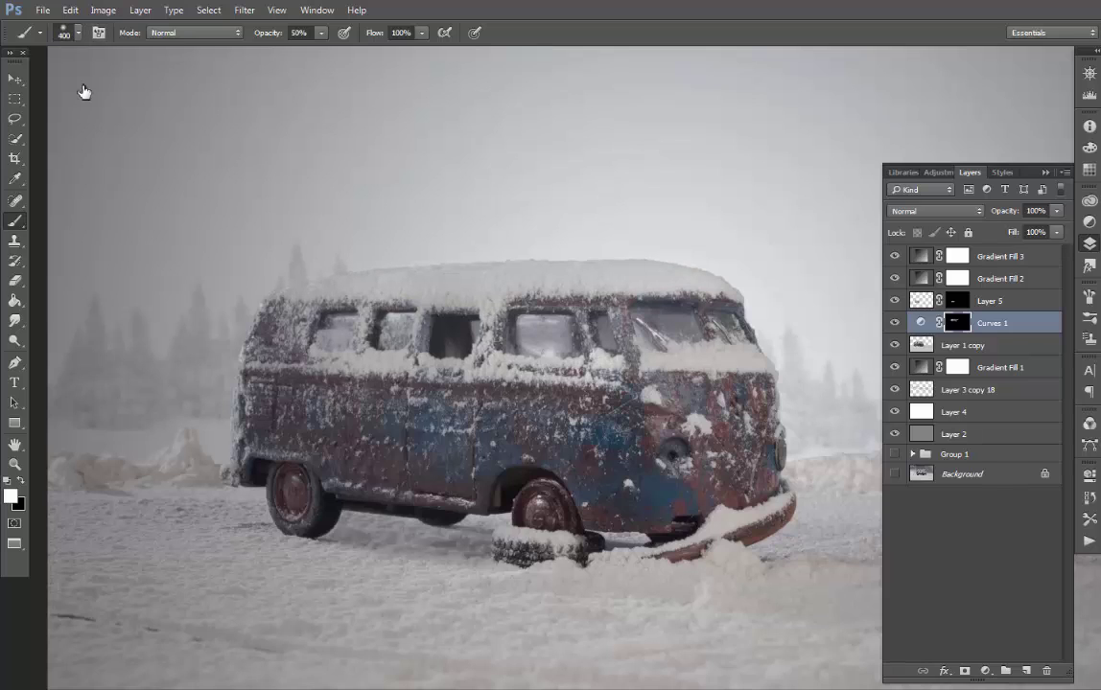
{"action": "key", "text": "bracketright"}
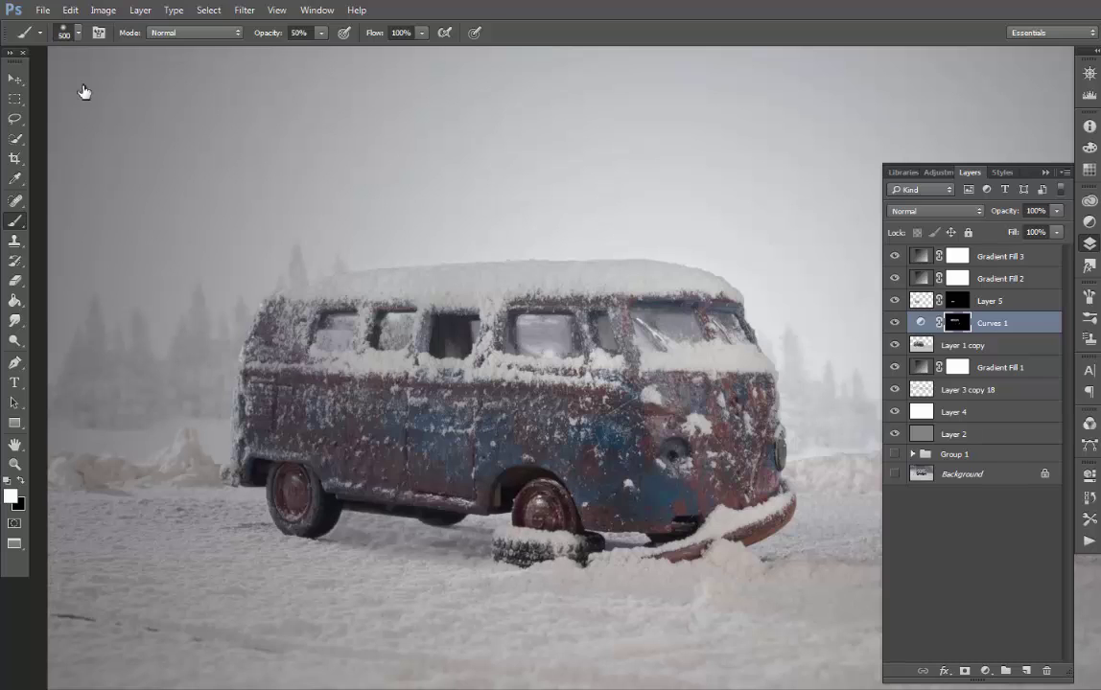
{"action": "key", "text": "ctrl+minus"}
{"action": "key", "text": "ctrl+minus"}
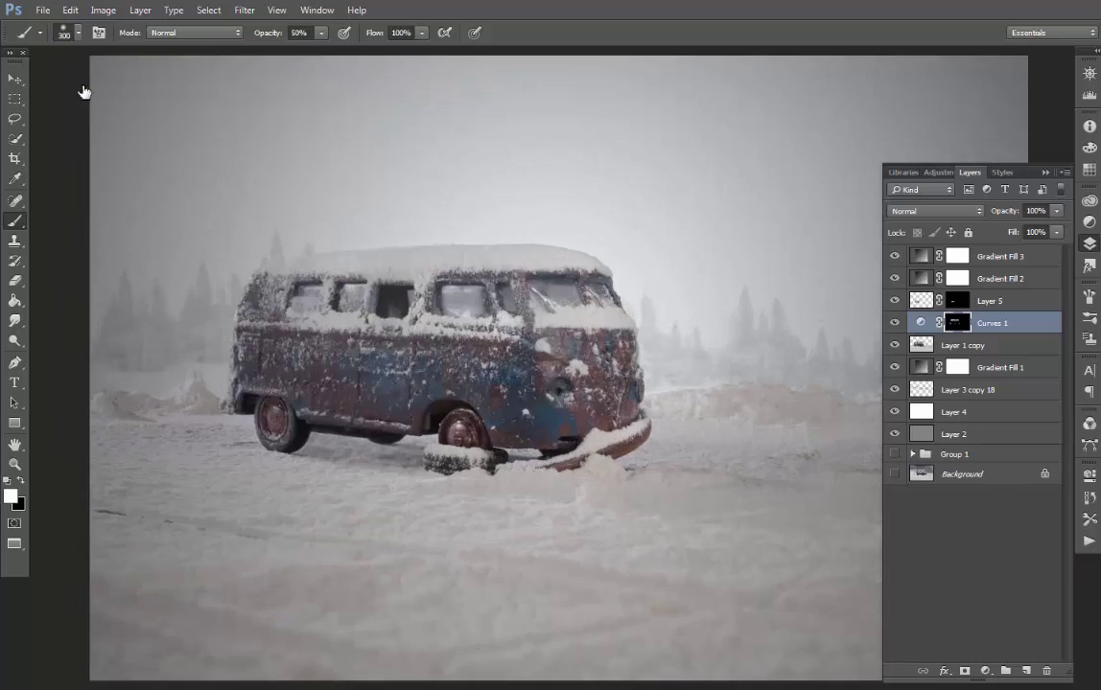
{"action": "key", "text": "ctrl+minus"}
{"action": "key", "text": "ctrl+plus"}
{"action": "key", "text": "ctrl+plus"}
{"action": "key", "text": "ctrl+plus"}
{"action": "key", "text": "ctrl+plus"}
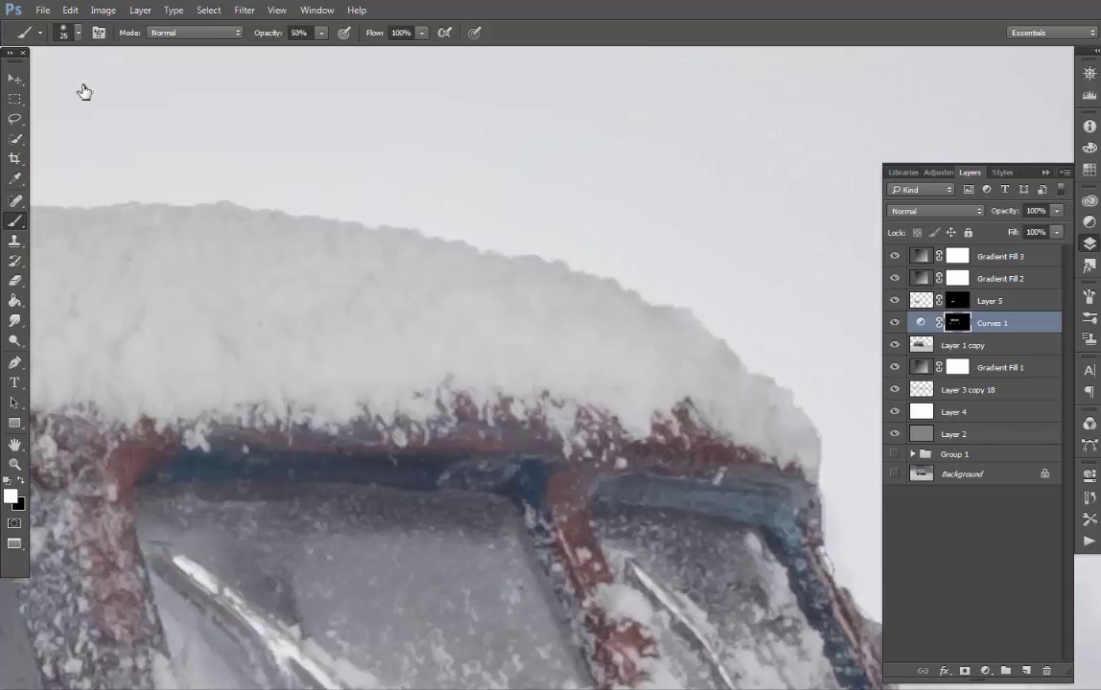
{"action": "key", "text": "bracketleft"}
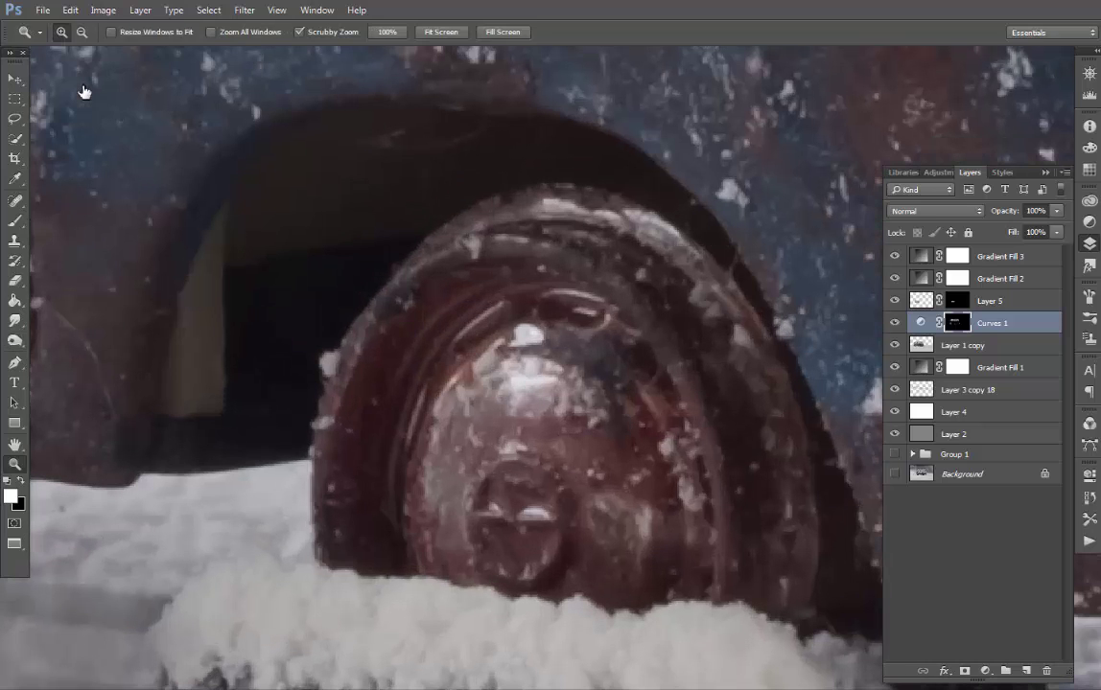
- Dodge the front wheel area on Layer 1 copy with Midtones range at 69% exposure
{"action": "key", "text": "o"}
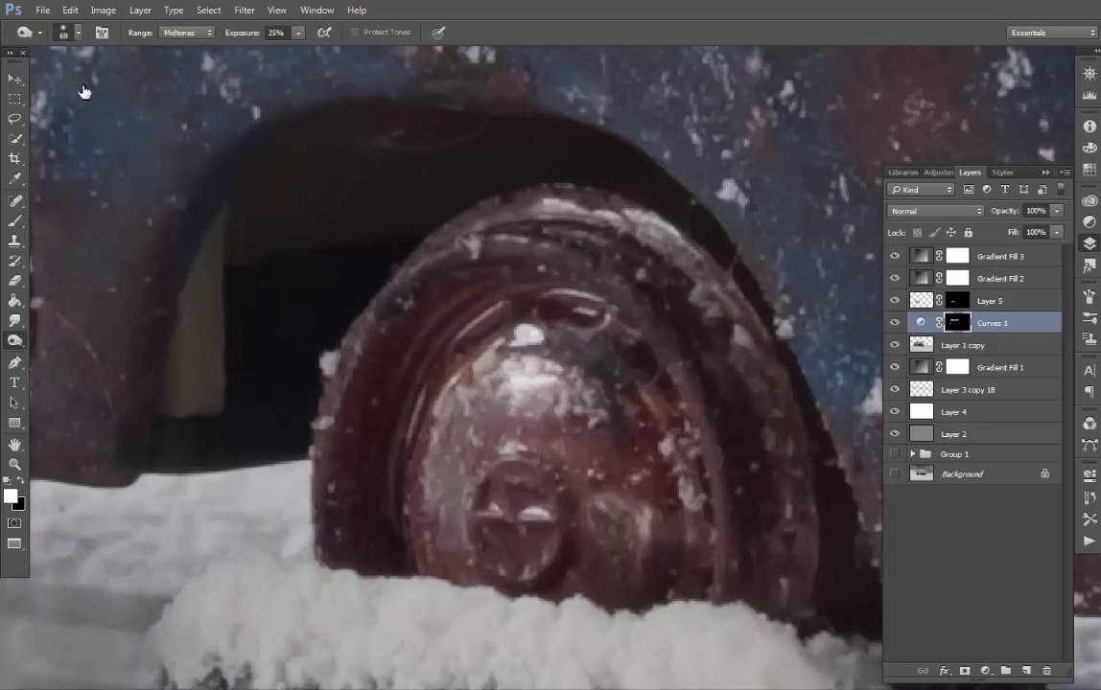
{"action": "key", "text": "6"}
{"action": "key", "text": "9"}
{"action": "key", "text": "alt+bracketleft"}
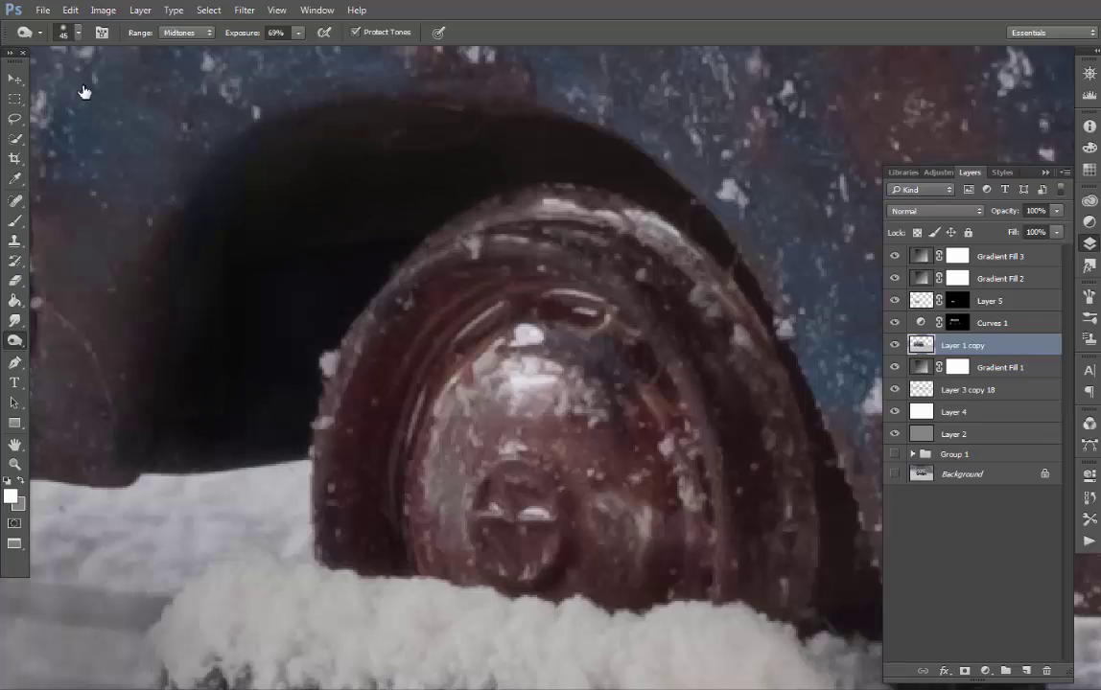
{"action": "key", "text": "ctrl+0"}
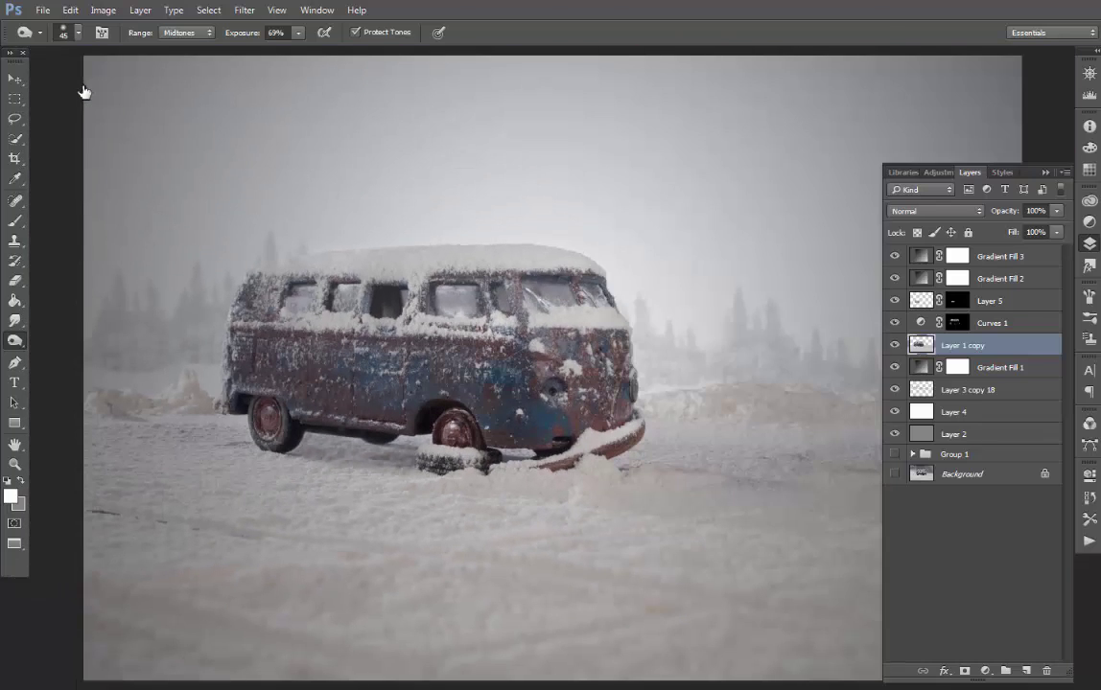
- Merge the Curves adjustment down into the van layer
{"action": "key", "text": "alt+t"}
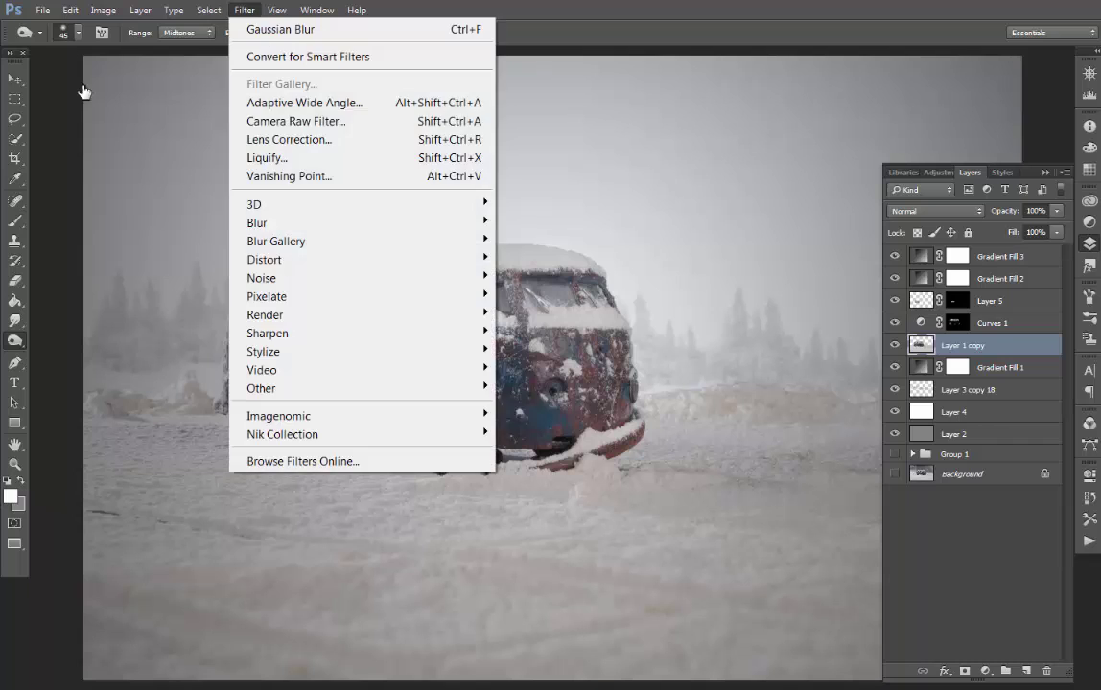
{"action": "key", "text": "Escape"}
{"action": "key", "text": "alt+bracketright"}
{"action": "key", "text": "Delete"}
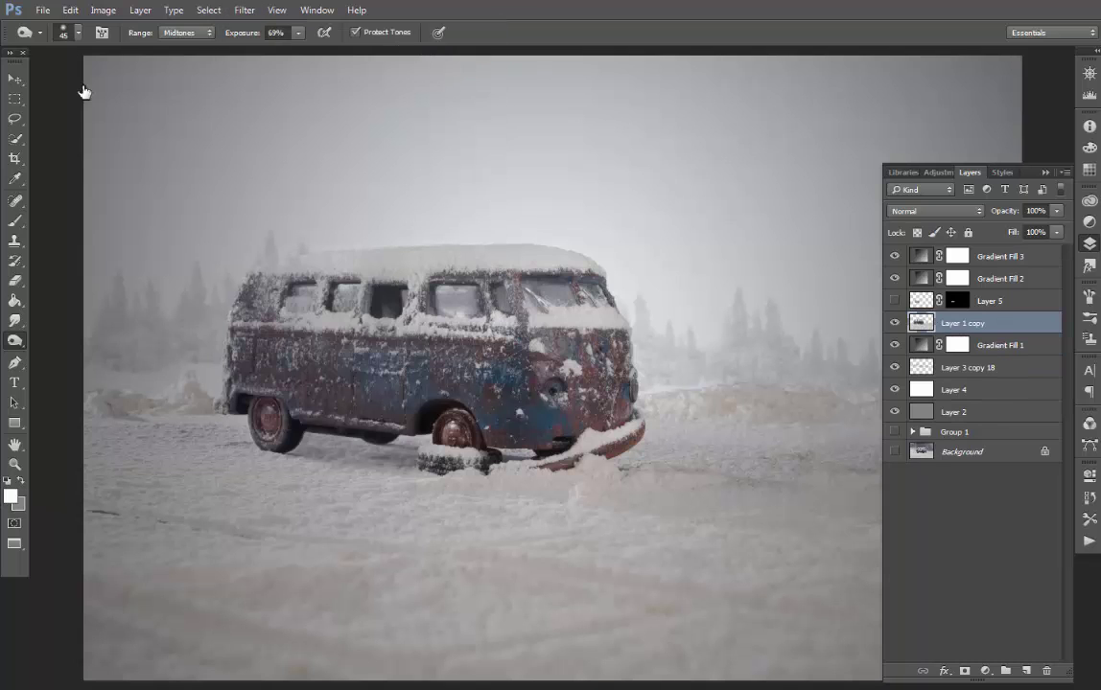
{"action": "key", "text": "alt+t"}
{"action": "key", "text": "Escape"}
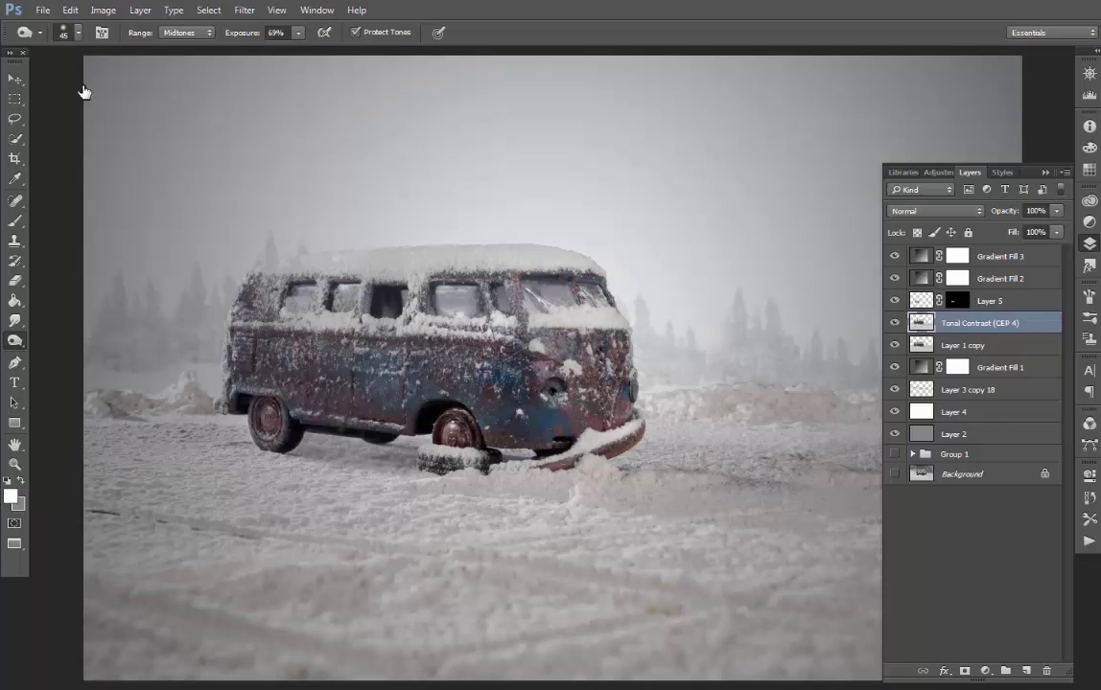
- Add a mask to the Tonal Contrast layer and paint the van back in at full strength
{"action": "left_click", "coordinate": [964, 670], "text": "alt"}
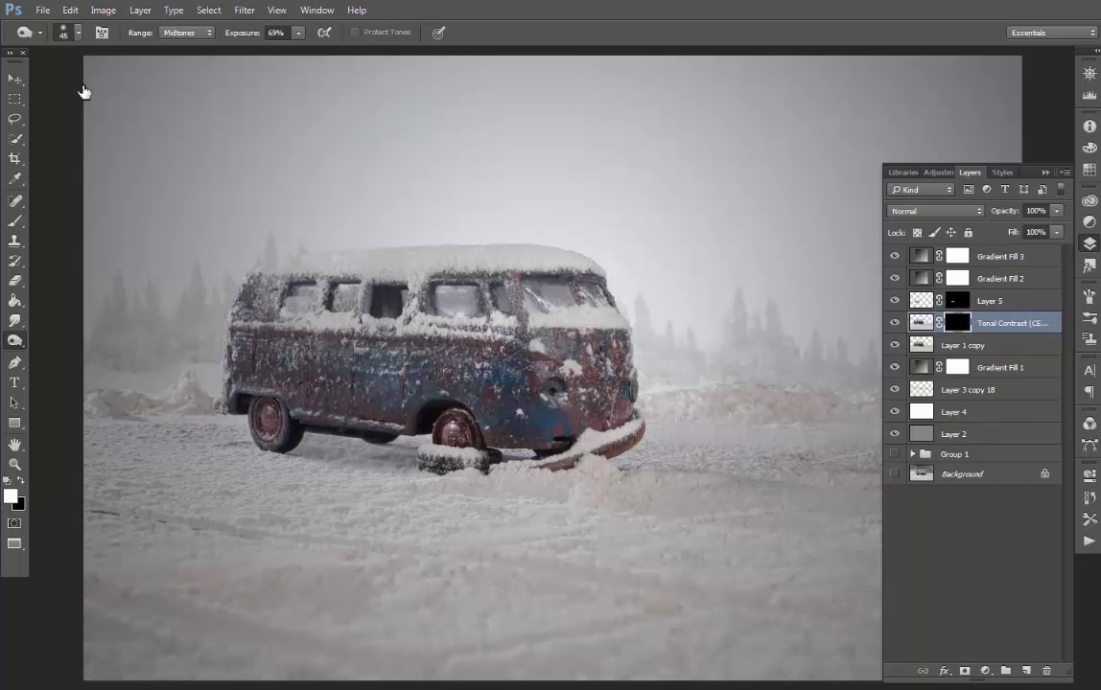
{"action": "key", "text": "b"}
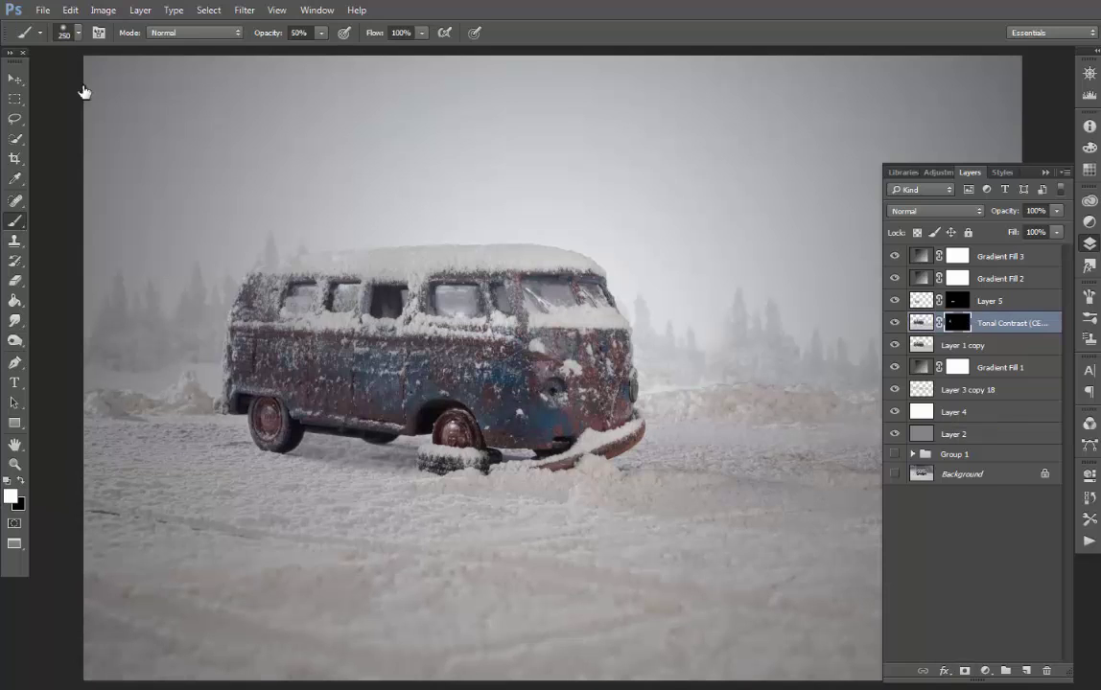
{"action": "key", "text": "0"}
{"action": "key", "text": "ctrl+minus"}
{"action": "key", "text": "ctrl+minus"}
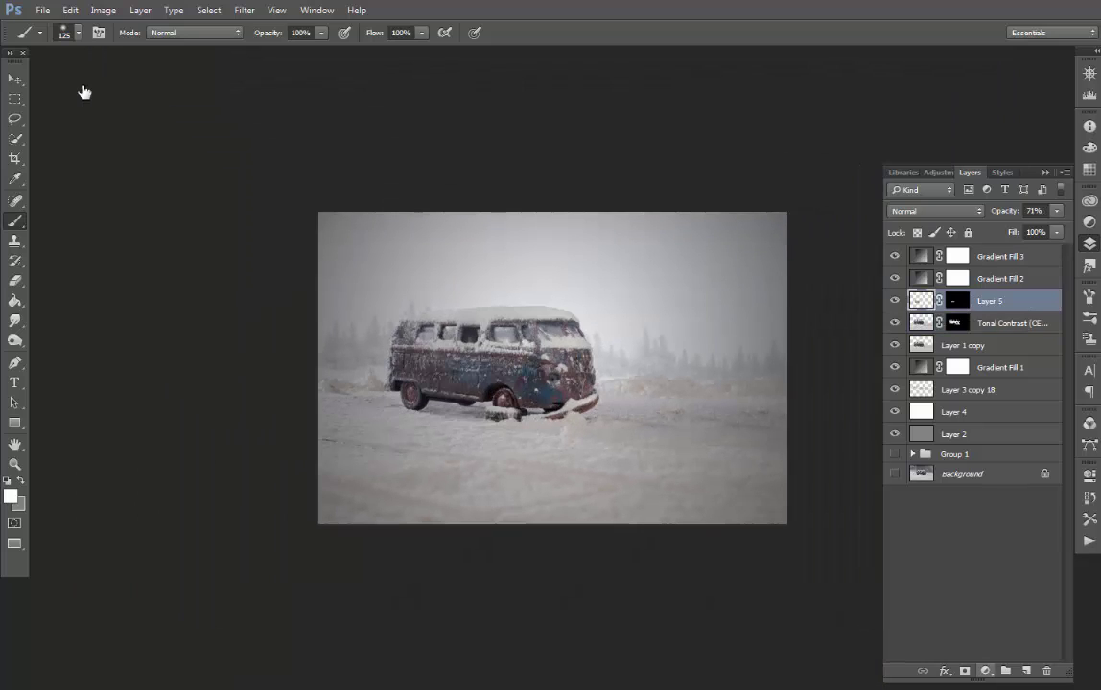
- Lower the Hue/Saturation saturation to -34 and add an empty Layer 6 on top
{"action": "key", "text": "Down"}
{"action": "key", "text": "Down"}
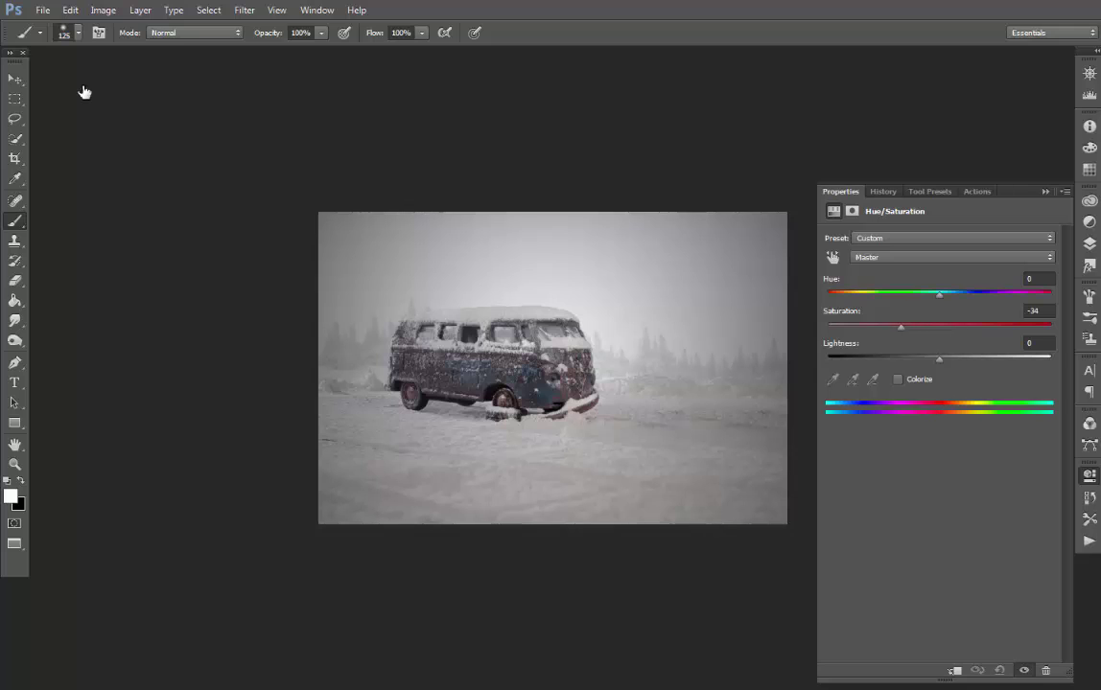
{"action": "type", "text": "-"}
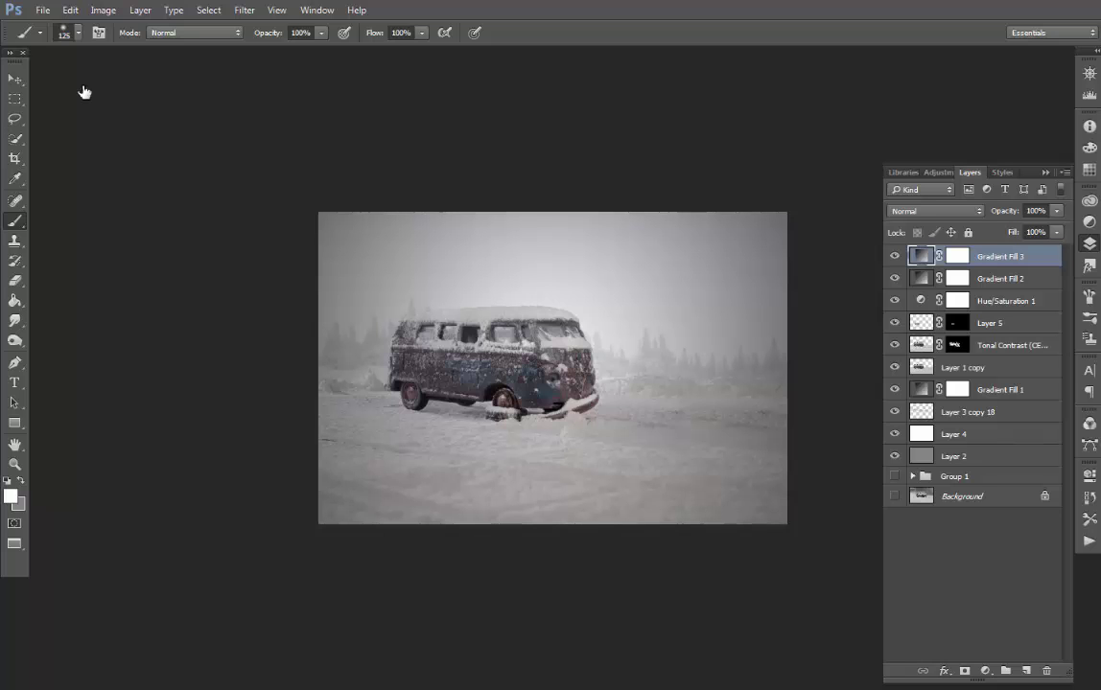
{"action": "key", "text": "ctrl+shift+alt+n"}
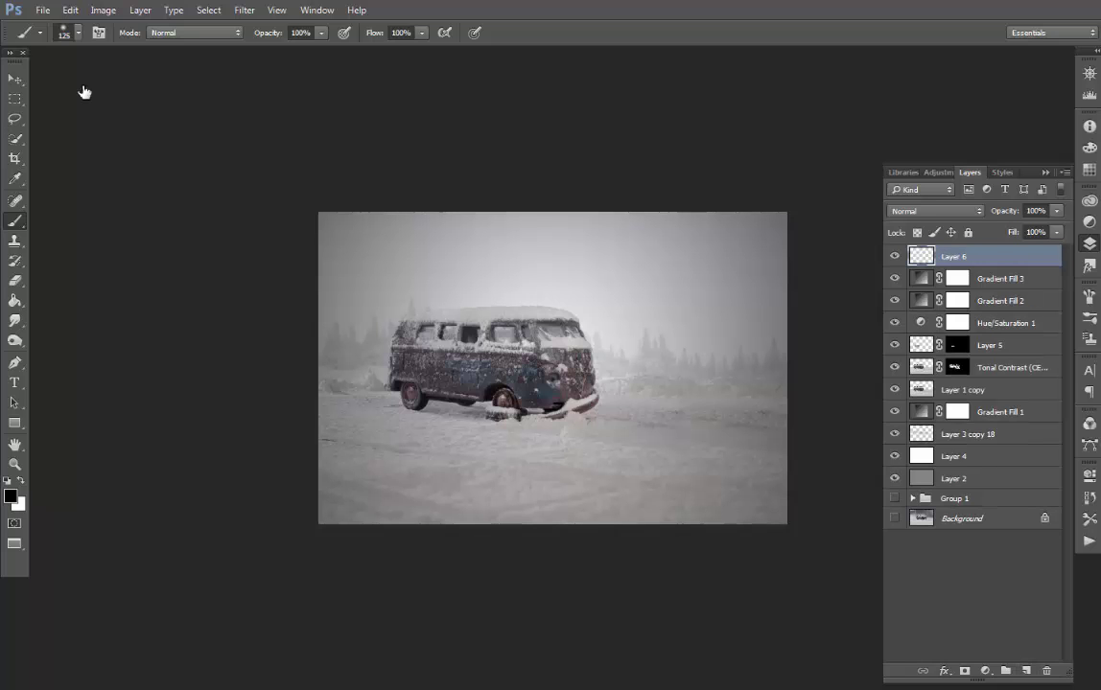
- Zoom in on the van's windows and choose the cracked-glass brush preset at 198 px
{"action": "key", "text": "z"}
{"action": "key", "text": "ctrl+plus"}
{"action": "key", "text": "ctrl+plus"}
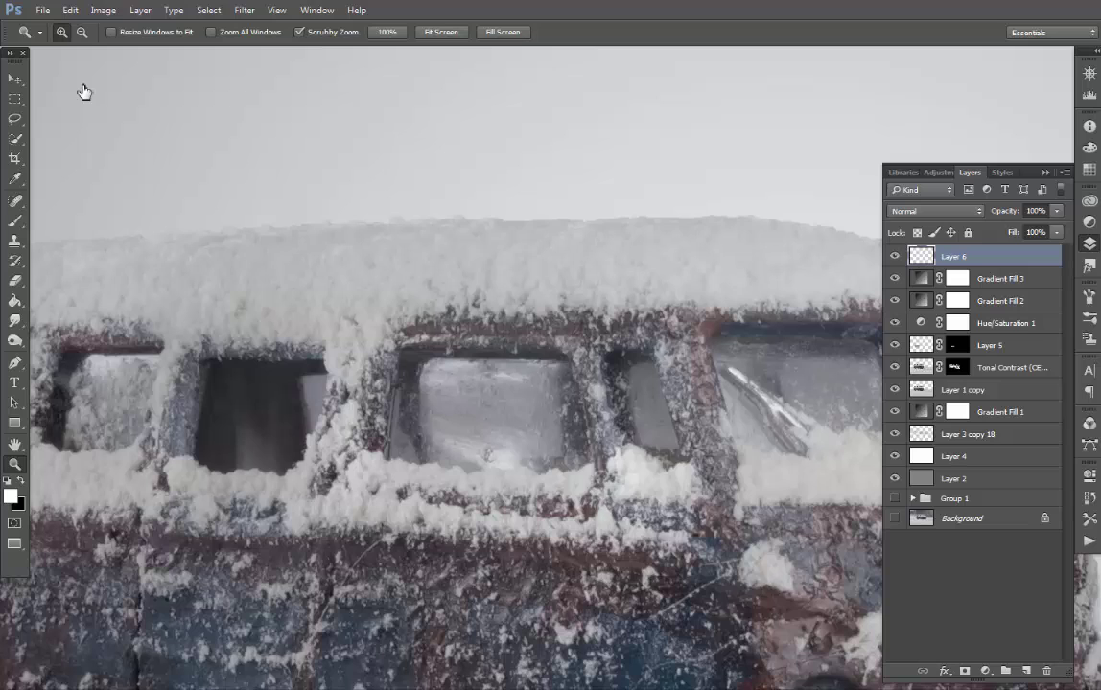
{"action": "key", "text": "b"}
{"action": "right_click", "coordinate": [547, 398]}
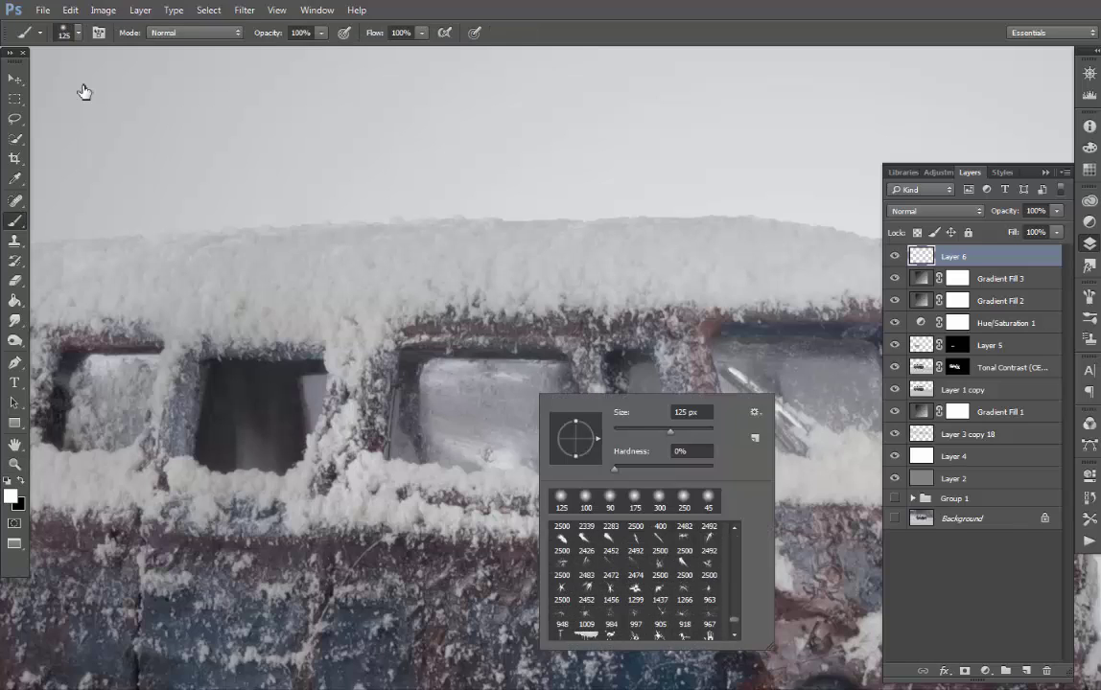
{"action": "scroll", "coordinate": [647, 575], "scroll_direction": "down", "scroll_amount": 1}
{"action": "left_click", "coordinate": [684, 599]}
{"action": "type", "text": "198"}
{"action": "key", "text": "Return"}
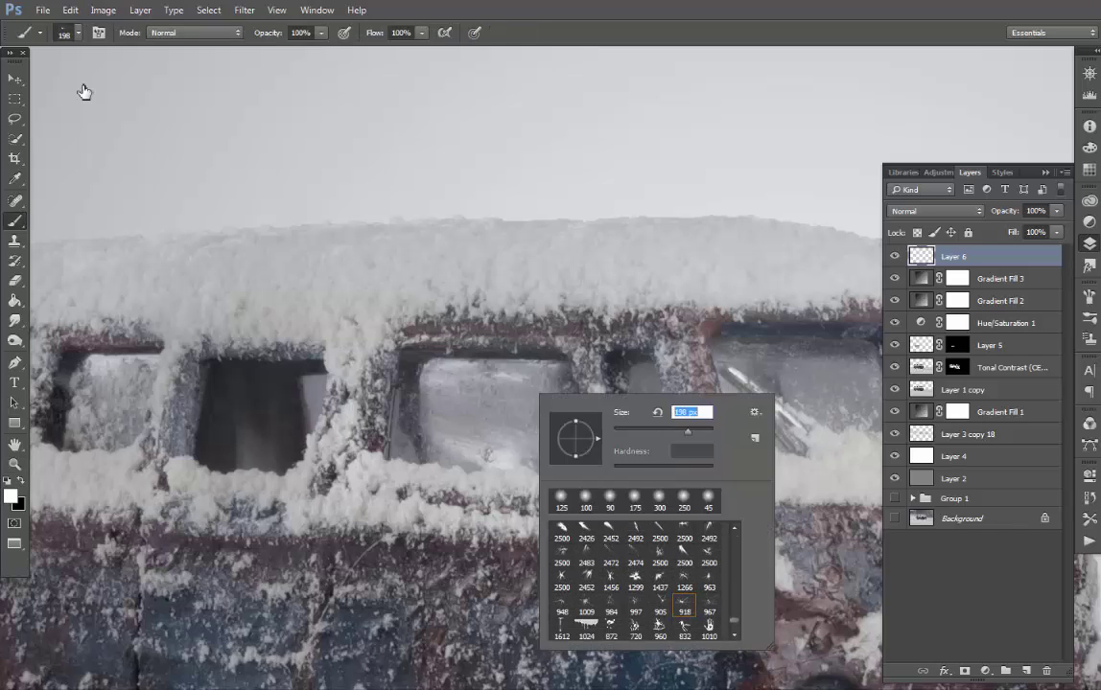
{"action": "key", "text": "Return"}
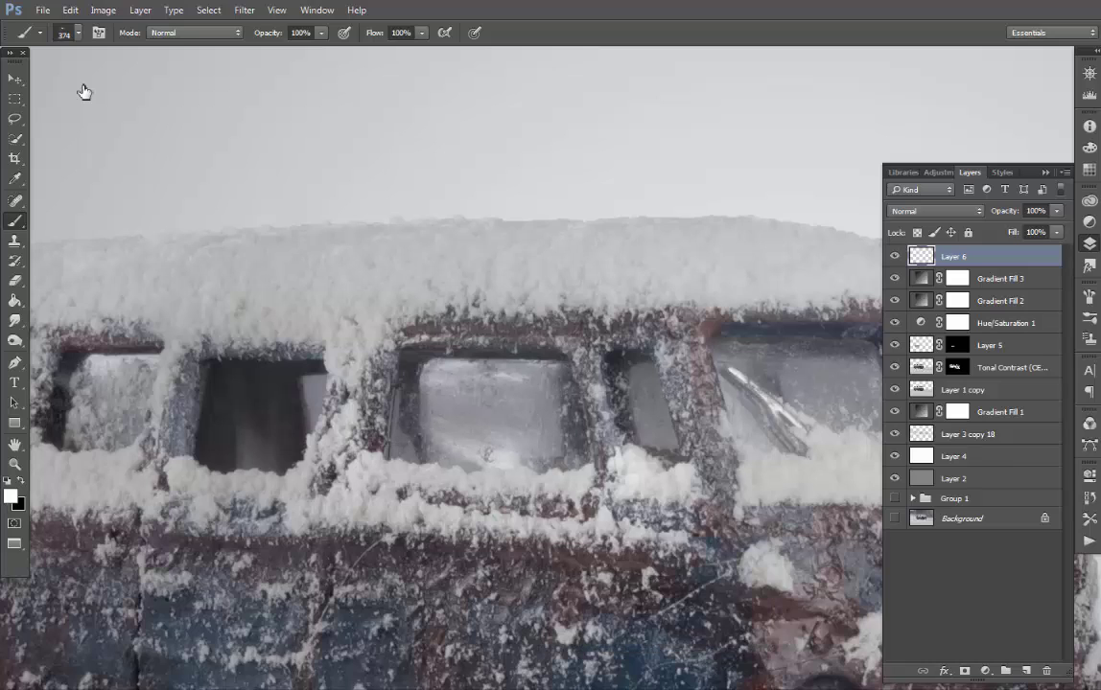
- Shrink, tilt and skew the stamped crack to fit the side window, and add Bevel & Emboss
{"action": "key", "text": "v"}
{"action": "key", "text": "ctrl+t"}
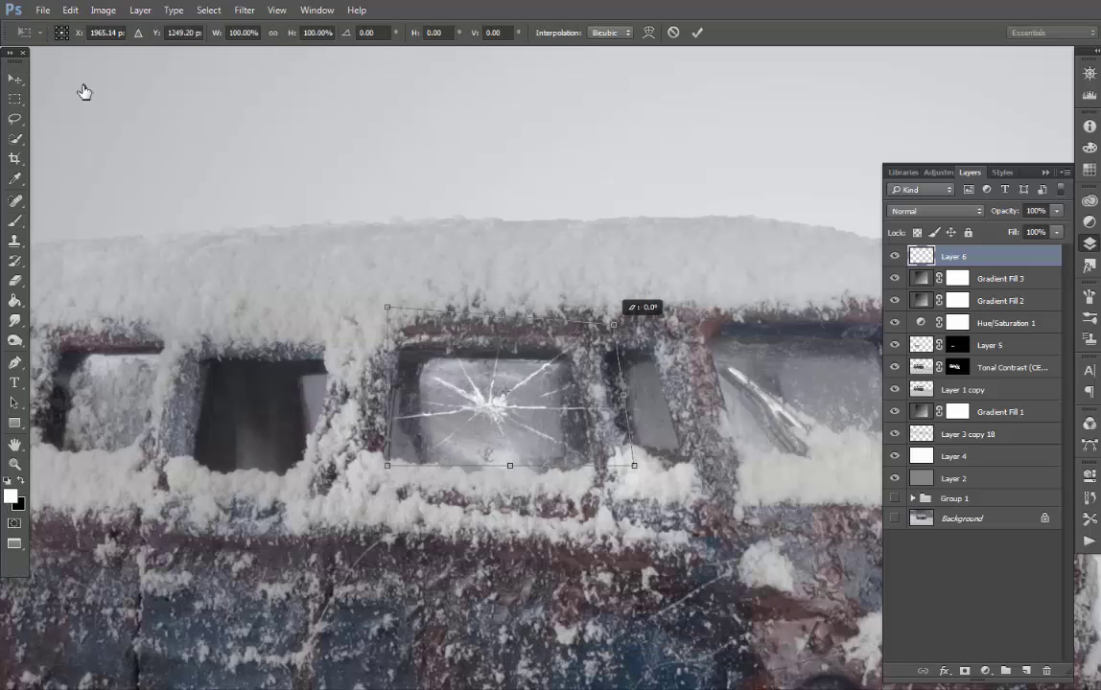
{"action": "left_click_drag", "start_coordinate": [634, 465], "coordinate": [623, 431]}
{"action": "left_click_drag", "start_coordinate": [652, 317], "coordinate": [643, 288]}
{"action": "left_click_drag", "start_coordinate": [498, 326], "coordinate": [432, 288]}
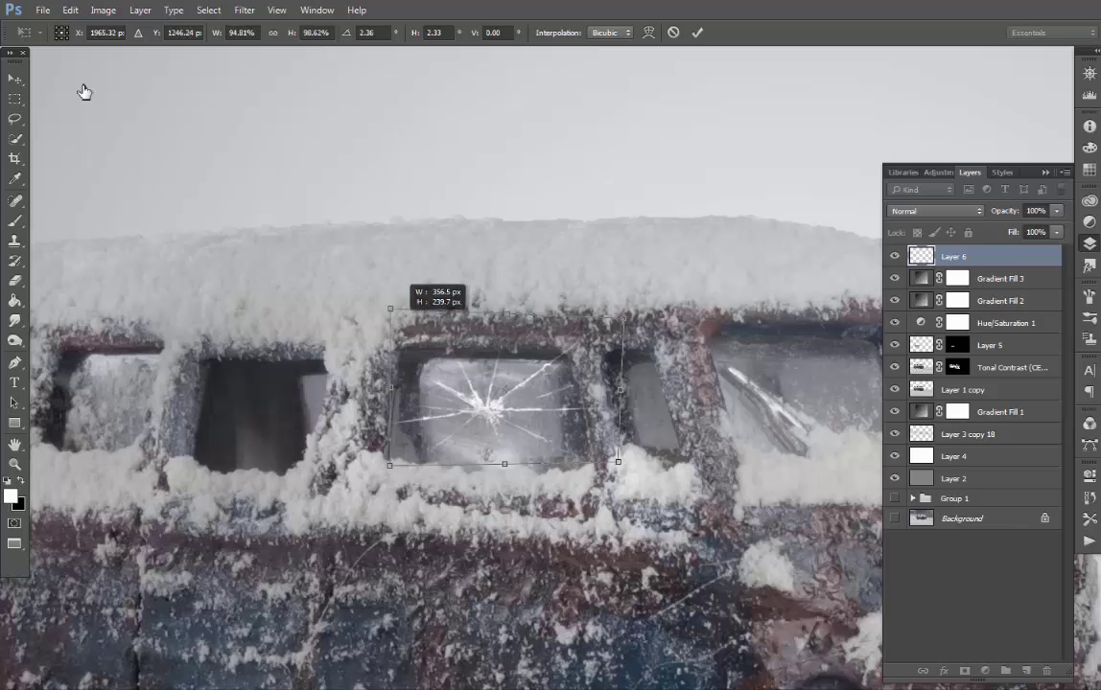
{"action": "left_click_drag", "start_coordinate": [509, 355], "coordinate": [537, 355]}
{"action": "key", "text": "Return"}
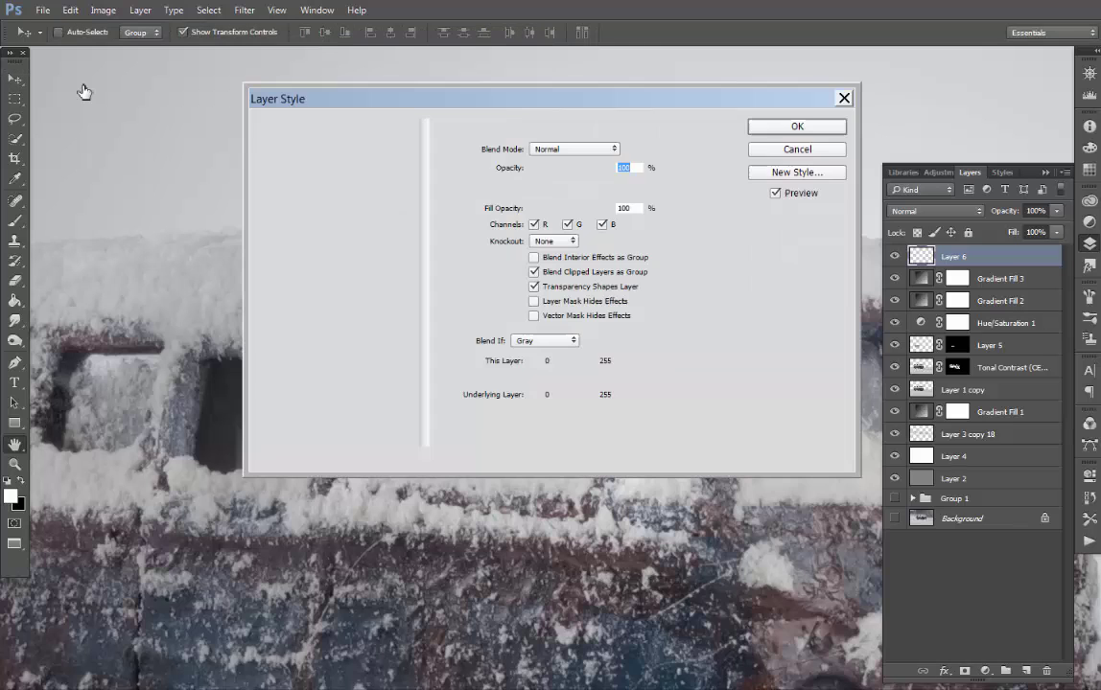
{"action": "key", "text": "Return"}
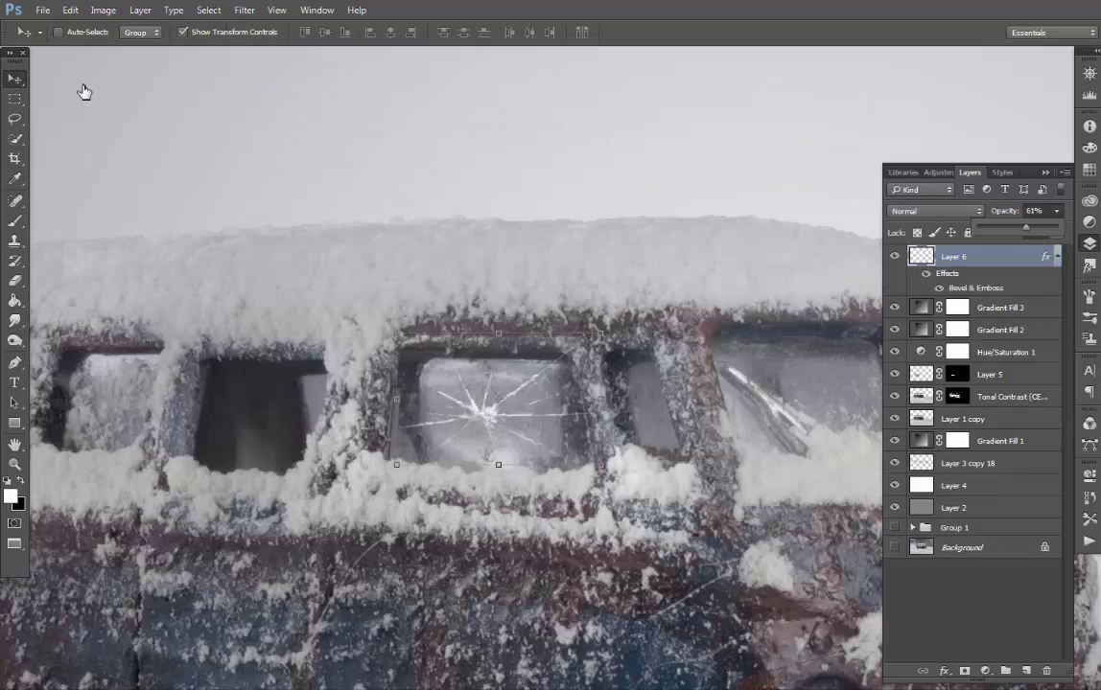
- Erase the crack's edges with a 24 px eraser and fade the layer to about 50% opacity
{"action": "key", "text": "e"}
{"action": "right_click", "coordinate": [635, 339]}
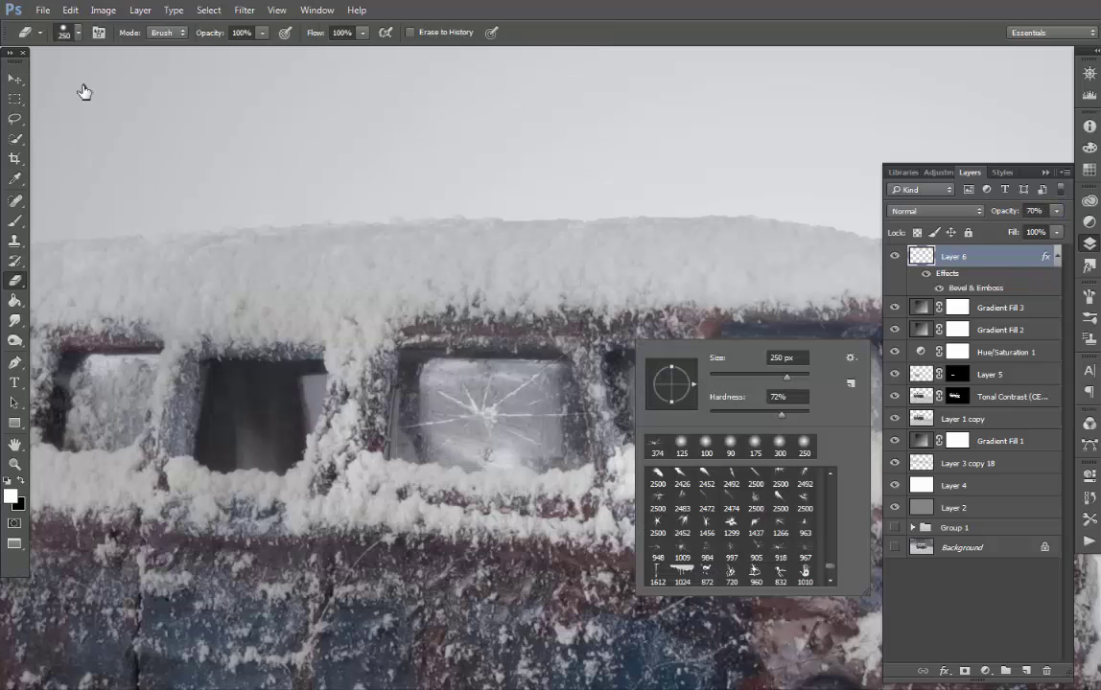
{"action": "type", "text": "24"}
{"action": "key", "text": "Return"}
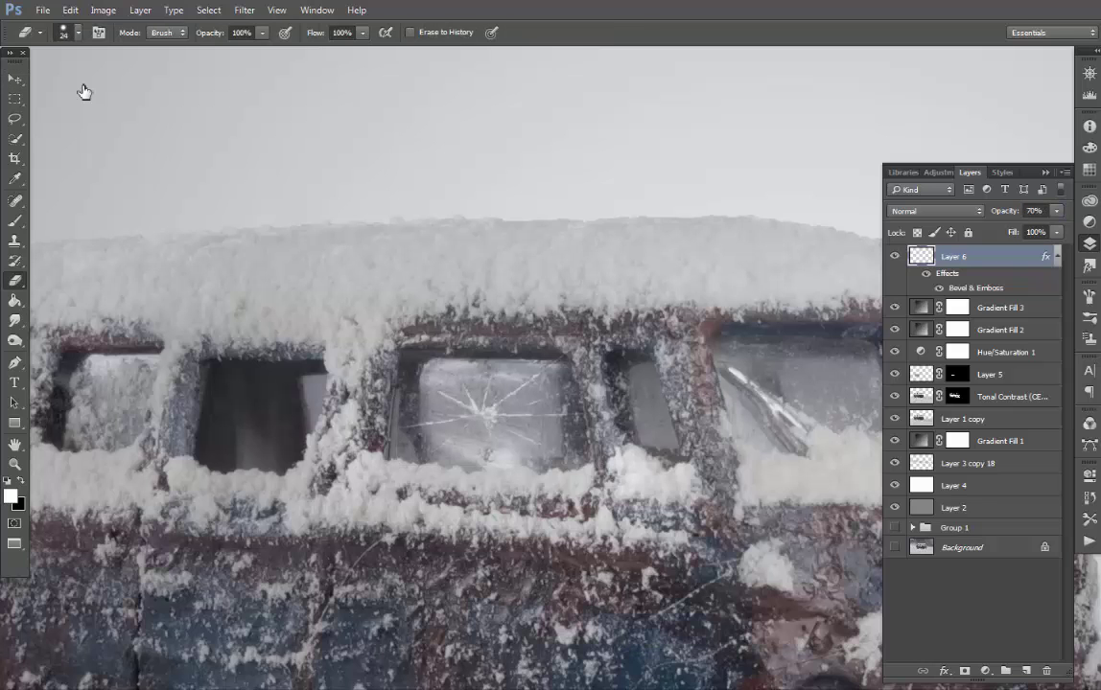
{"action": "left_click", "coordinate": [83, 91]}
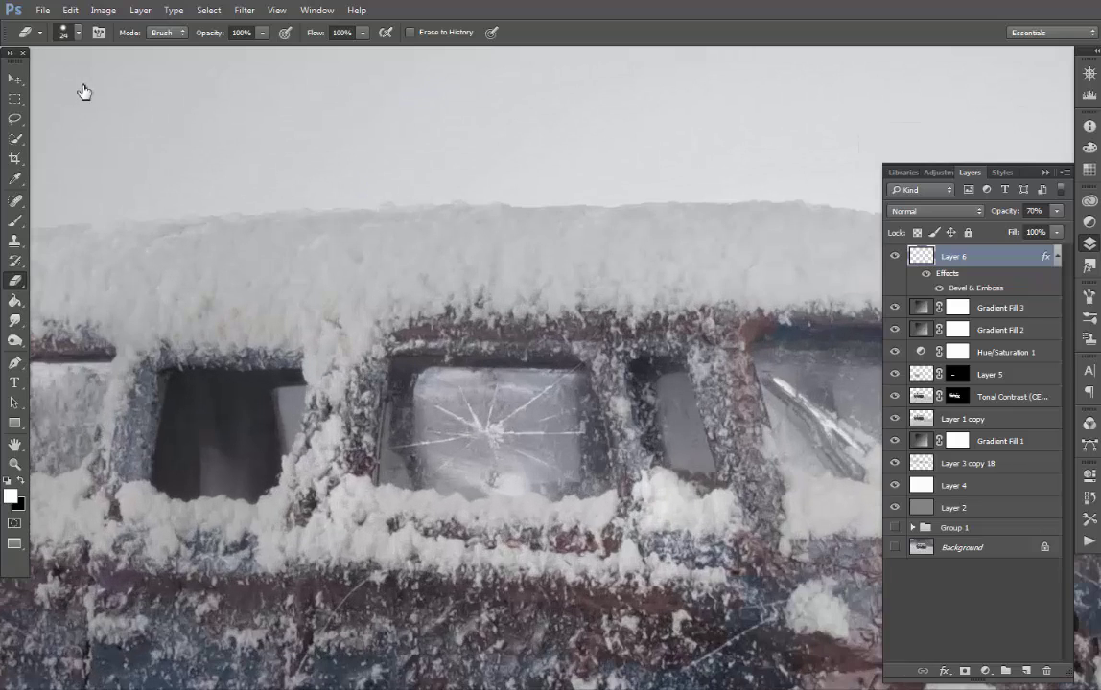
{"action": "left_click_drag", "start_coordinate": [1056, 210], "coordinate": [1019, 227]}
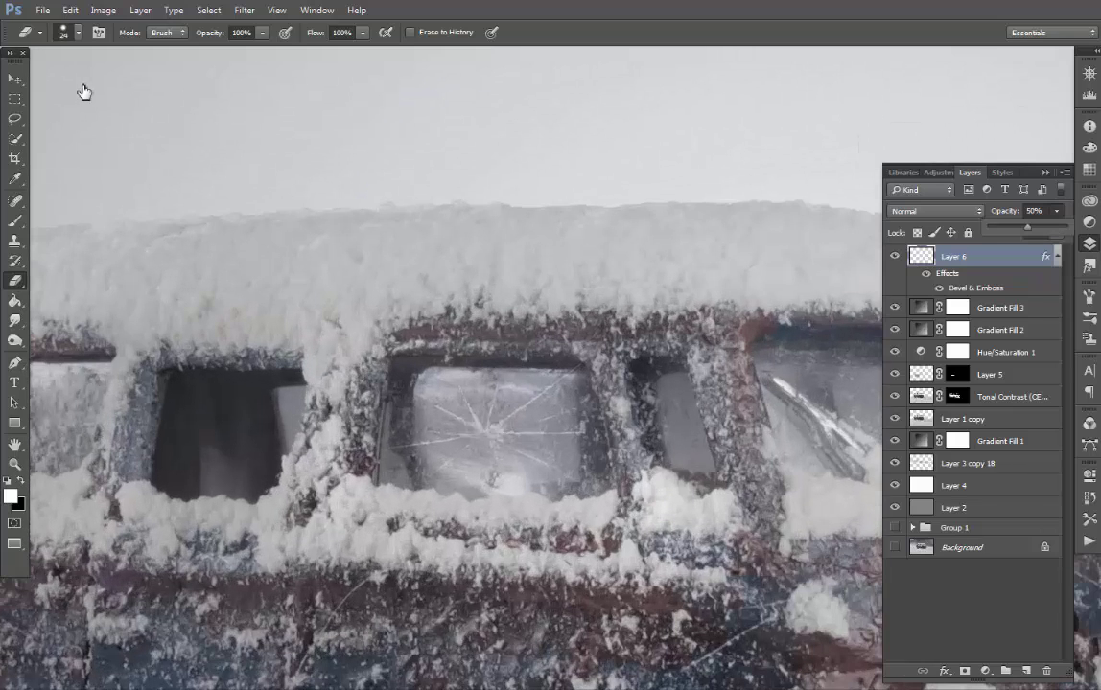
{"action": "key", "text": "F7"}
- Restamp a smaller crack over the right windows on a new Layer 7
{"action": "key", "text": "b"}
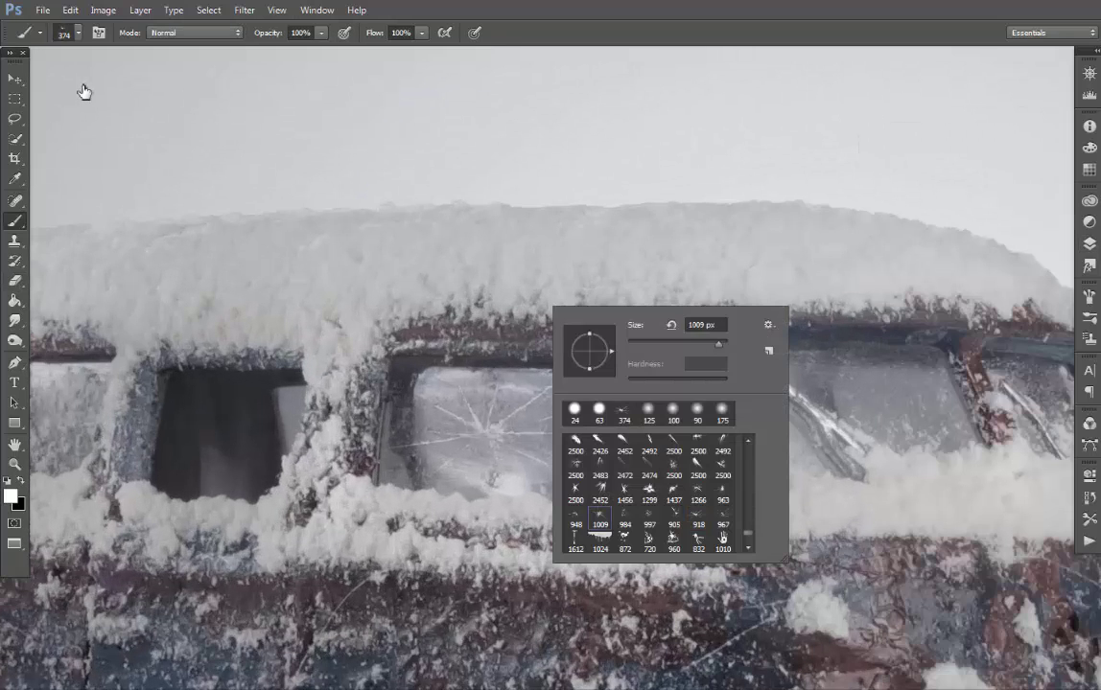
{"action": "left_click", "coordinate": [878, 389]}
{"action": "key", "text": "ctrl+z"}
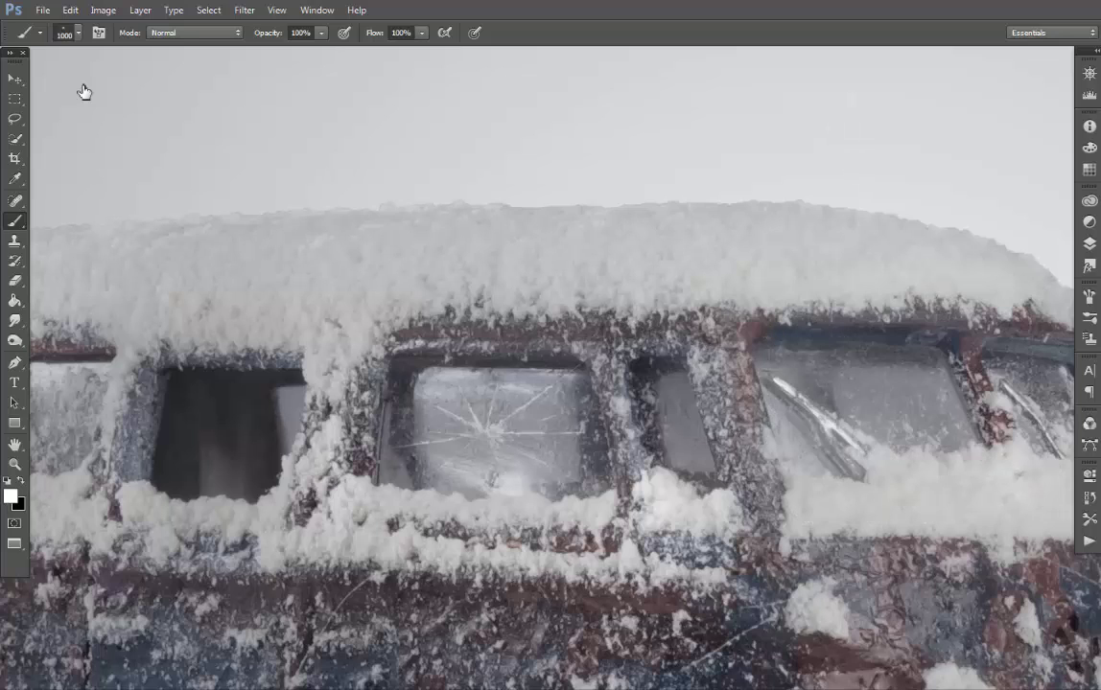
{"action": "key", "text": "bracketleft"}
{"action": "key", "text": "ctrl+z"}
{"action": "key", "text": "F7"}
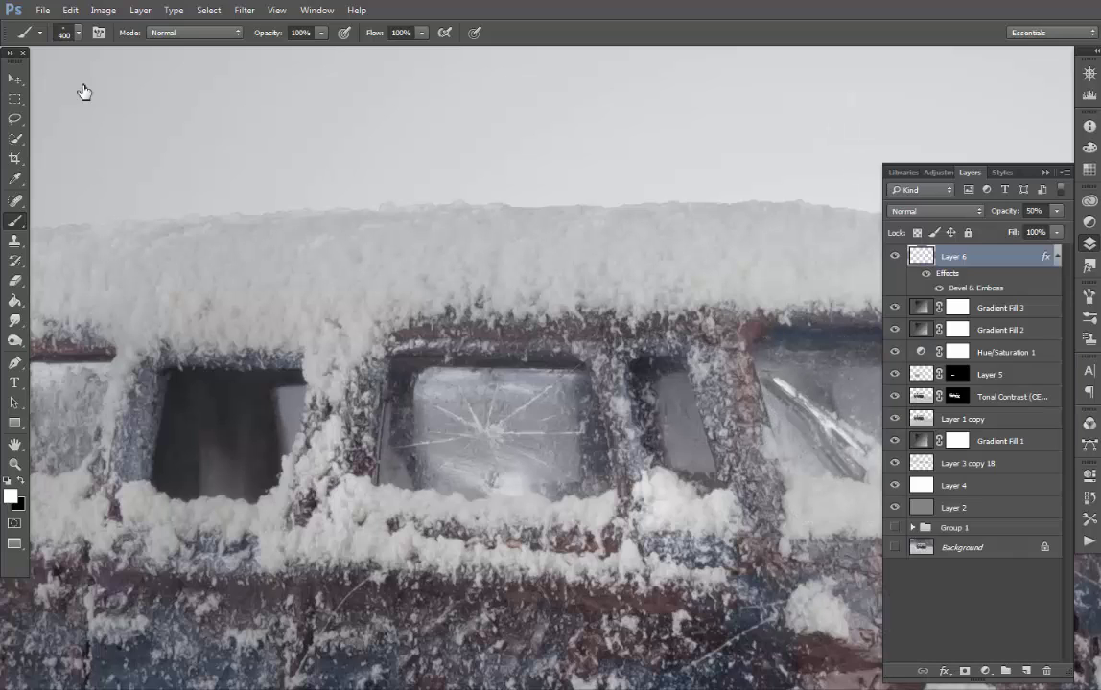
{"action": "key", "text": "F7"}
{"action": "key", "text": "ctrl+z"}
- Set the crack brush to 125 px with black as the painting colour for the windshield
{"action": "key", "text": "F7"}
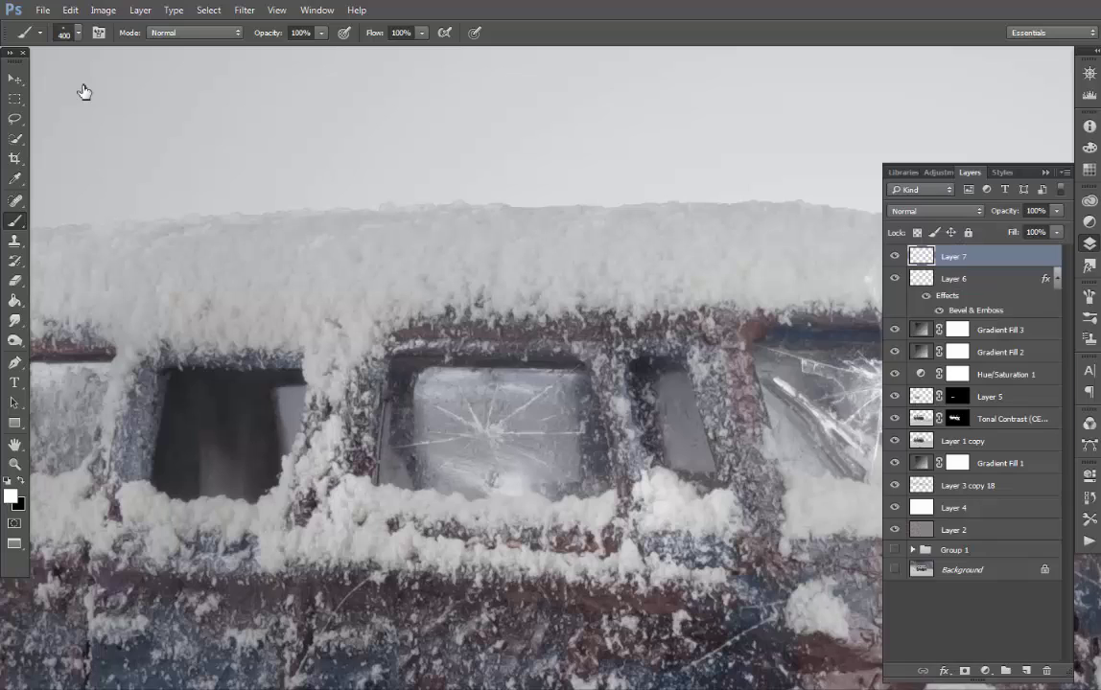
{"action": "key", "text": "F7"}
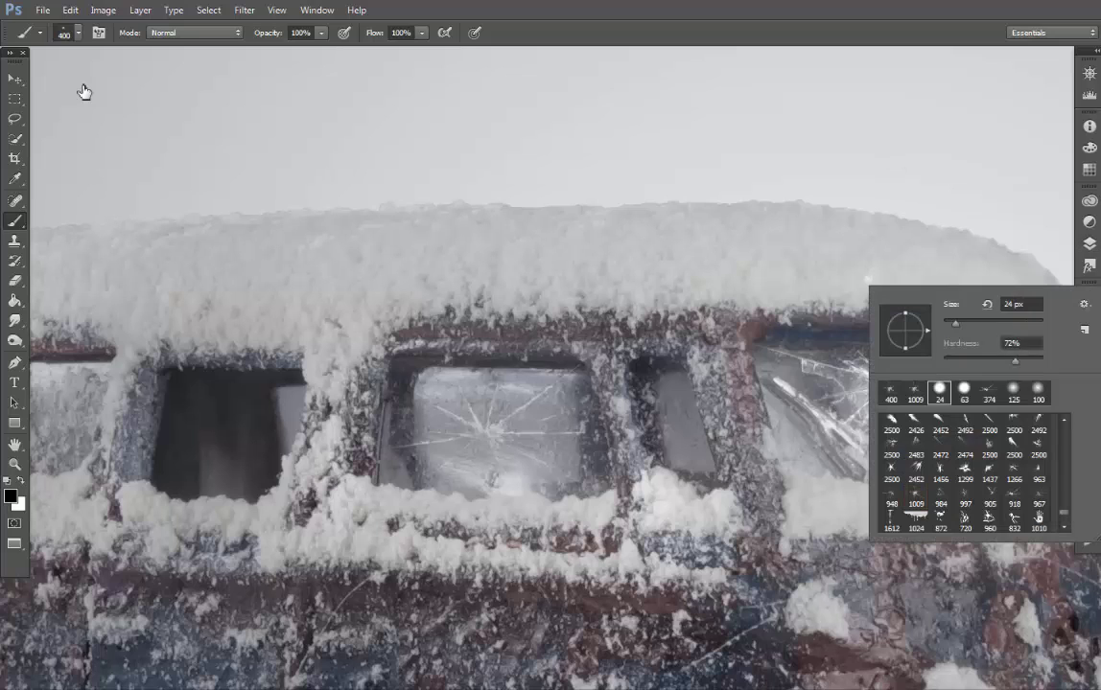
{"action": "key", "text": "bracketleft"}
{"action": "key", "text": "bracketleft"}
{"action": "key", "text": "bracketleft"}
{"action": "key", "text": "x"}
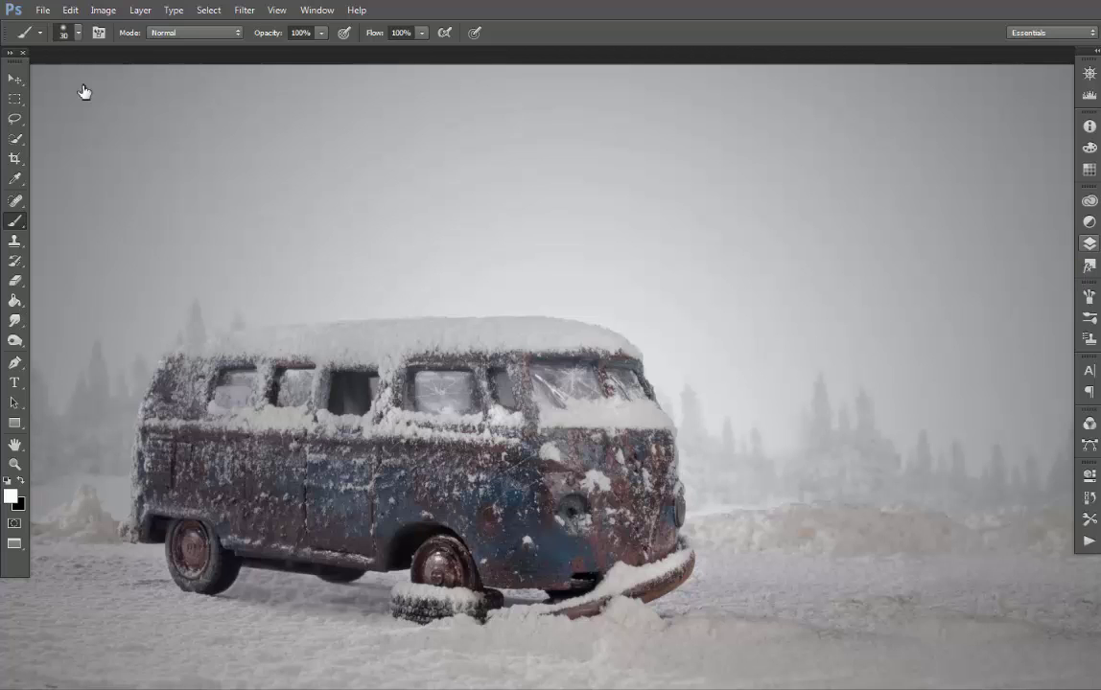
- Set up a new Overlay layer with 50% gray fill above the lower layer
{"action": "key", "text": "F7"}
{"action": "key", "text": "ctrl+shift+n"}
{"action": "key", "text": "Escape"}
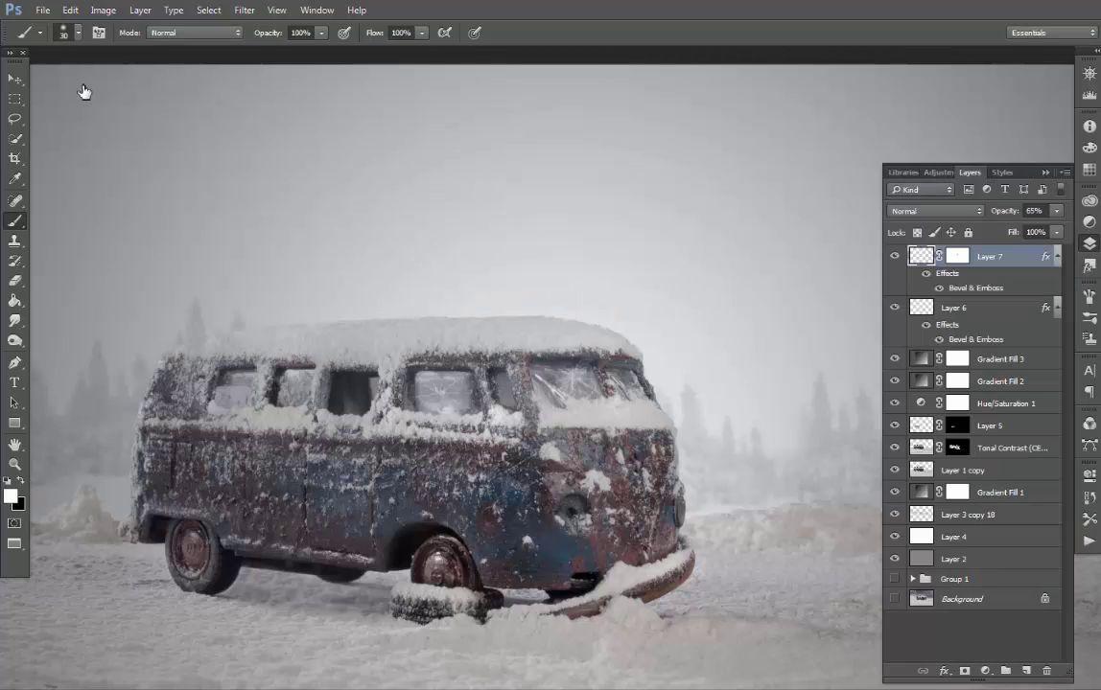
{"action": "key", "text": "alt+bracketleft"}
{"action": "key", "text": "alt+bracketleft"}
{"action": "key", "text": "alt+bracketleft"}
{"action": "key", "text": "ctrl+shift+n"}
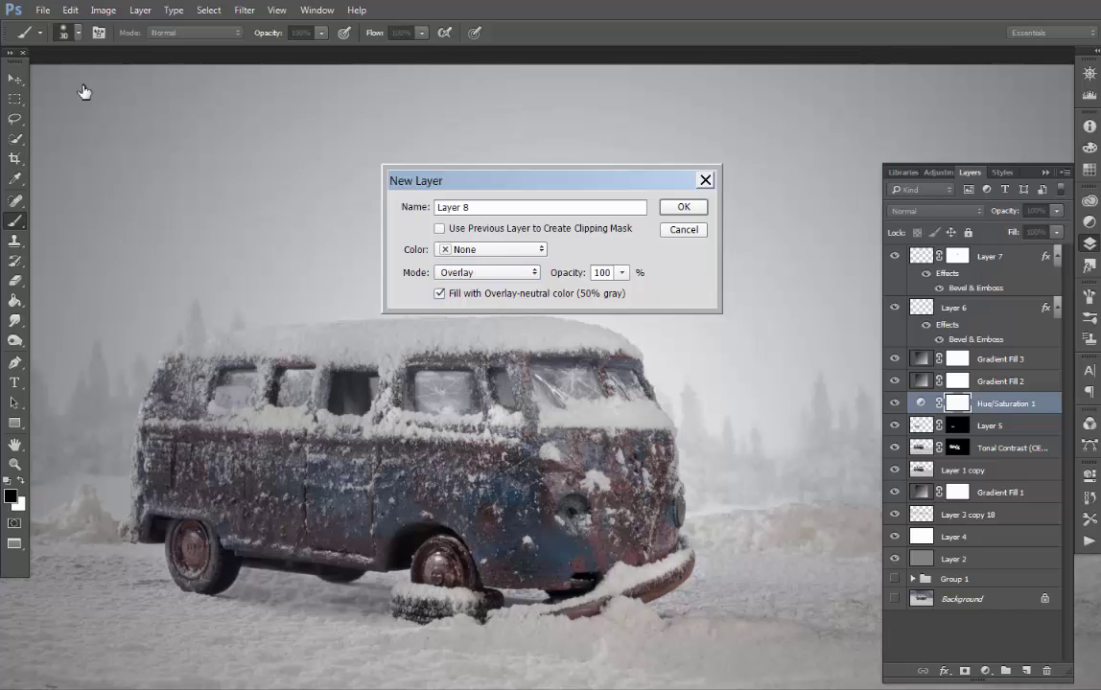
- Create gray Overlay Layer 8 and burn darker shading around the windows and door seams
{"action": "key", "text": "Return"}
{"action": "key", "text": "o"}
{"action": "key", "text": "ctrl+plus"}
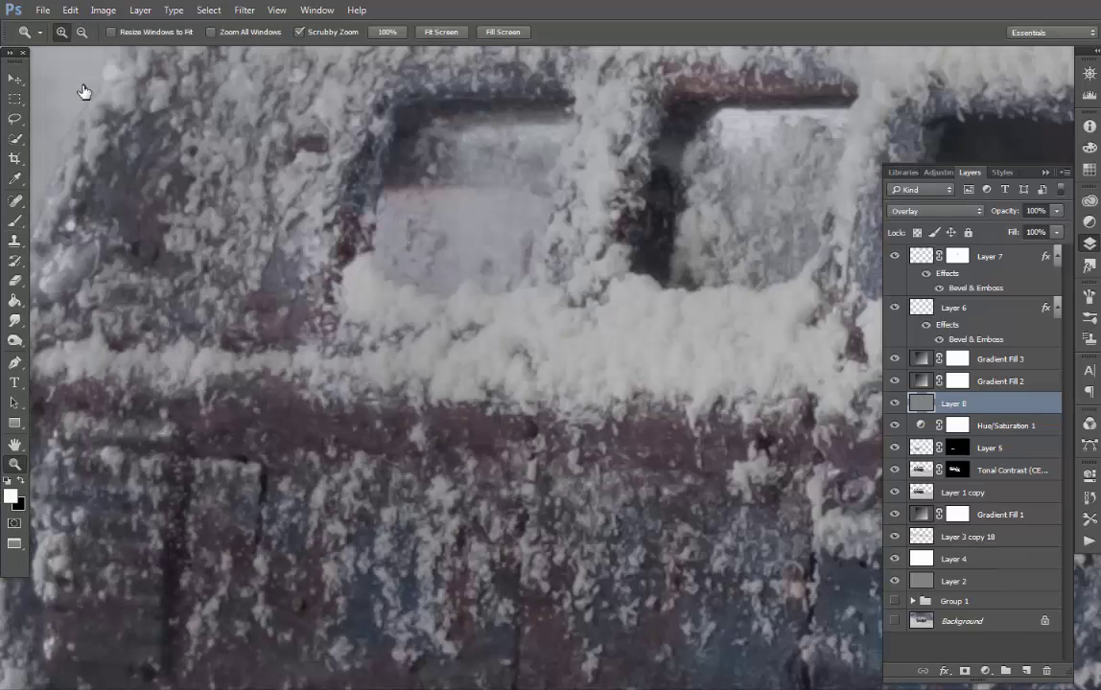
{"action": "type", "text": "50"}
{"action": "key", "text": "Return"}
{"action": "key", "text": "bracketleft"}
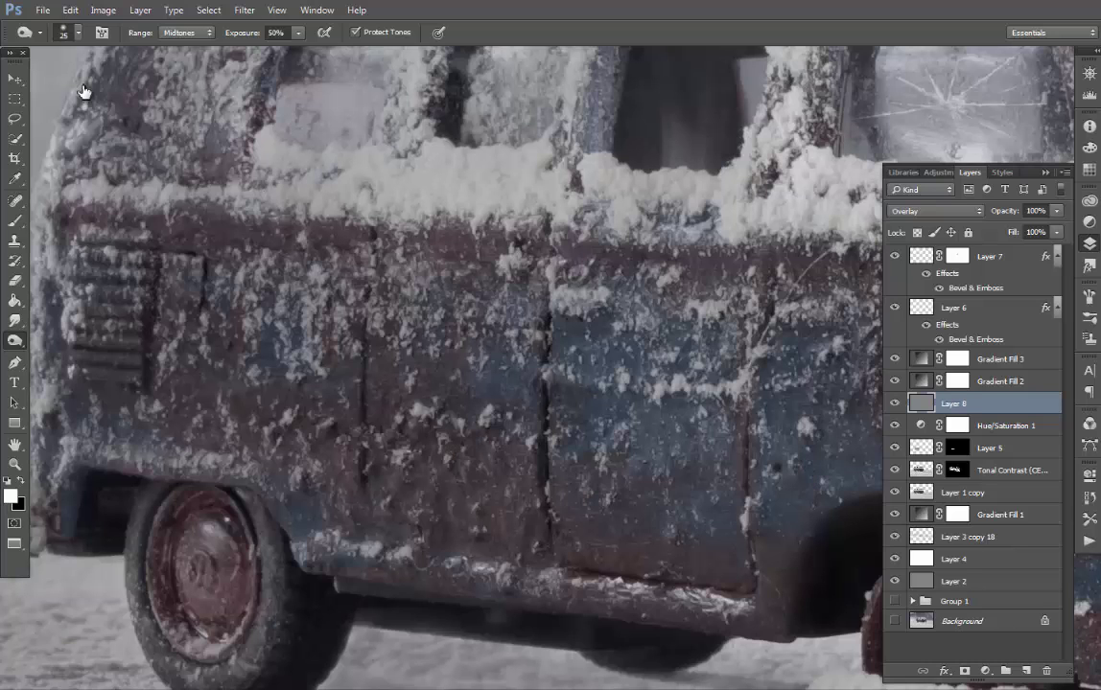
{"action": "key", "text": "bracketleft"}
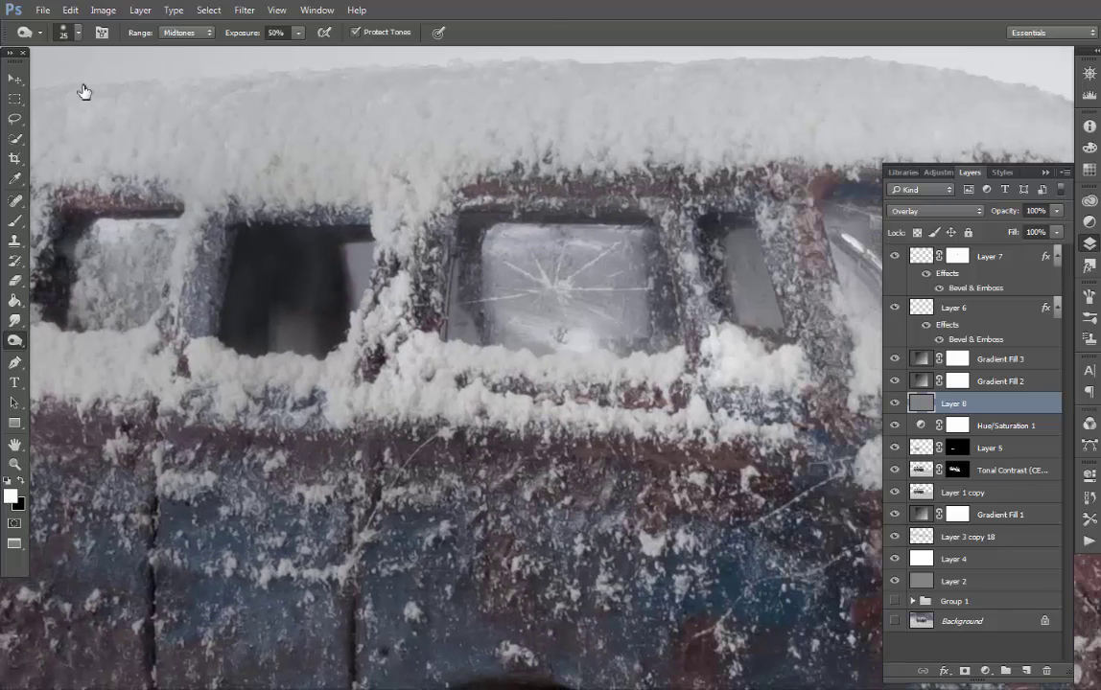
{"action": "key", "text": "bracketright"}
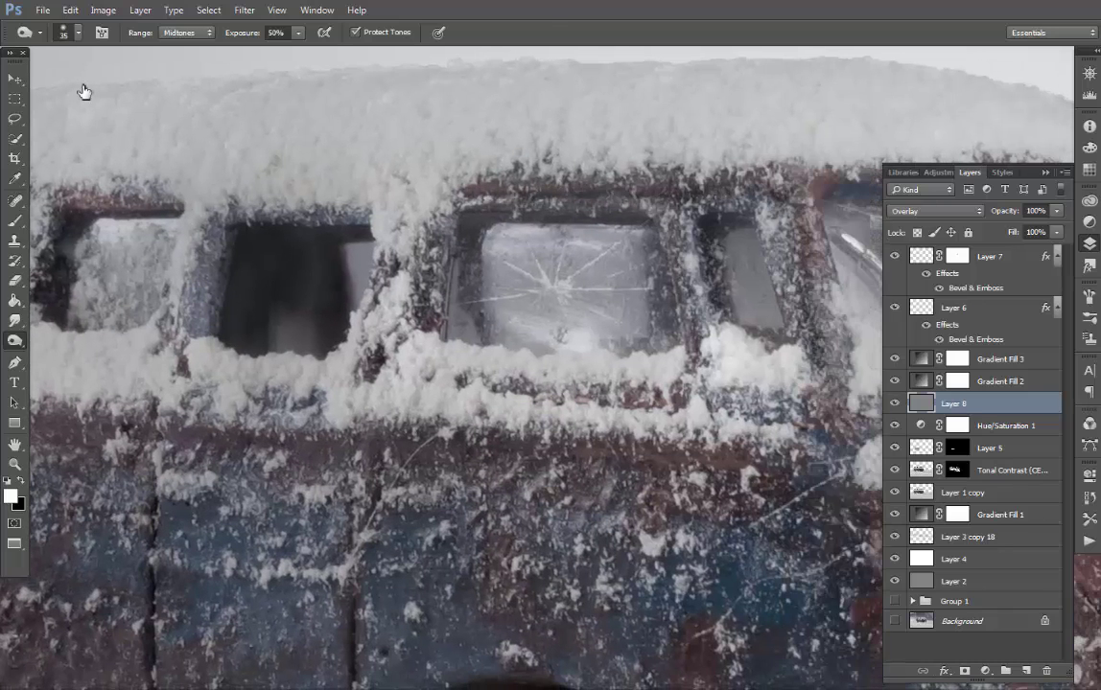
{"action": "key", "text": "bracketright"}
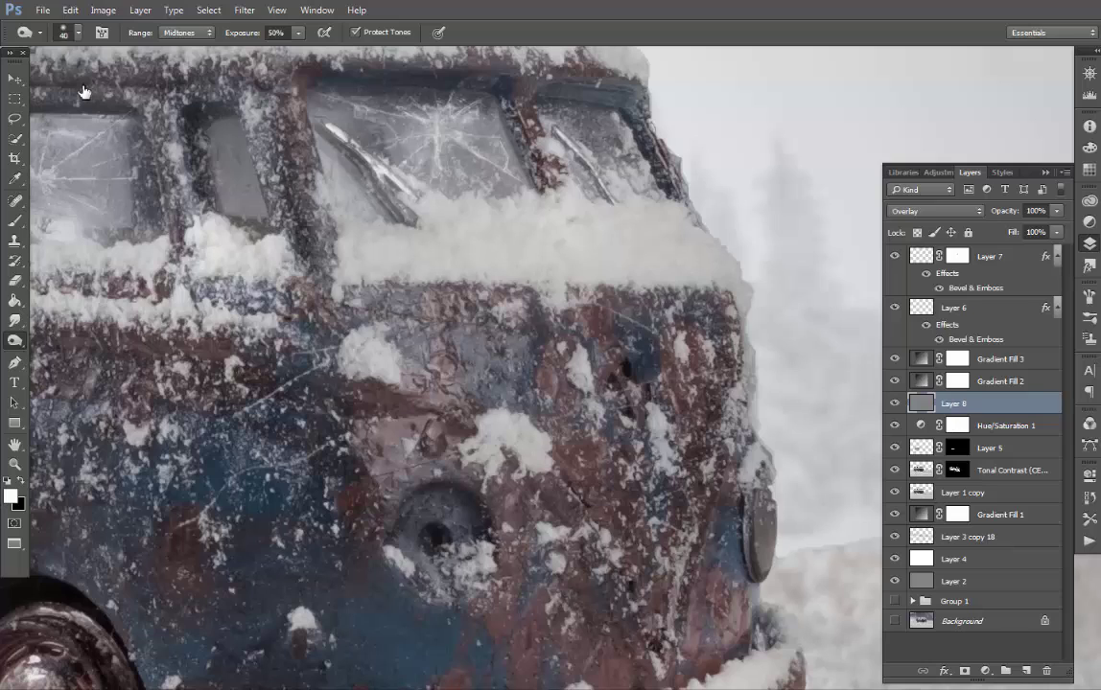
{"action": "key", "text": "bracketright"}
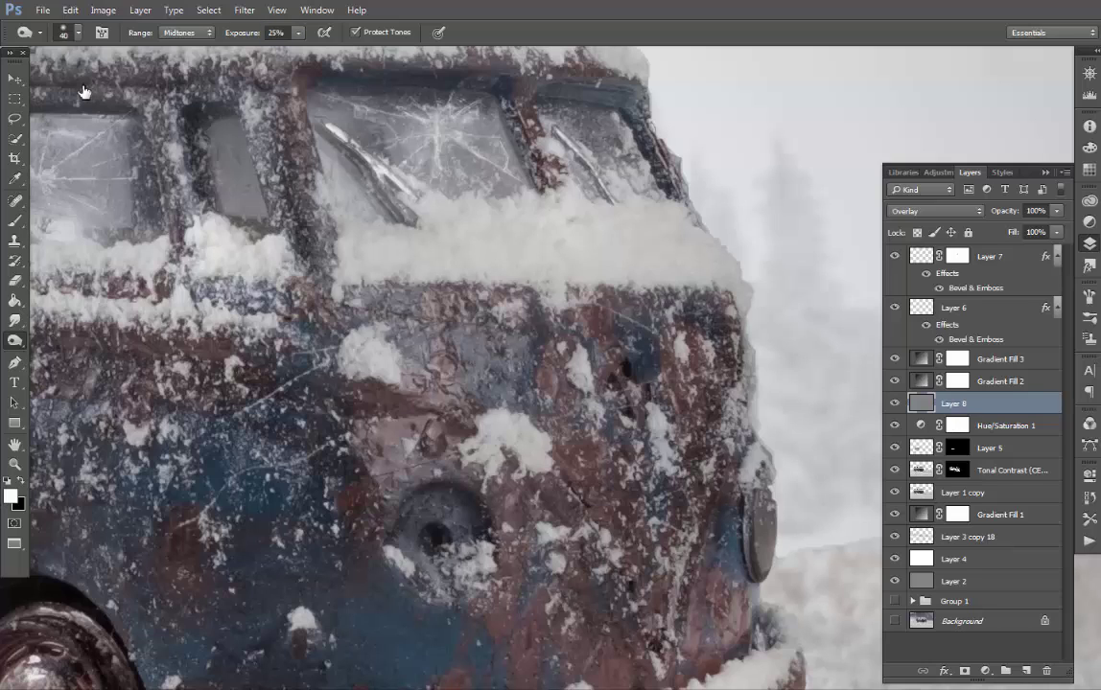
{"action": "key", "text": "bracketright"}
- Darken the van's front and lower body near the wheel arch with the Burn tool
{"action": "left_click_drag", "start_coordinate": [514, 368], "coordinate": [576, 580]}
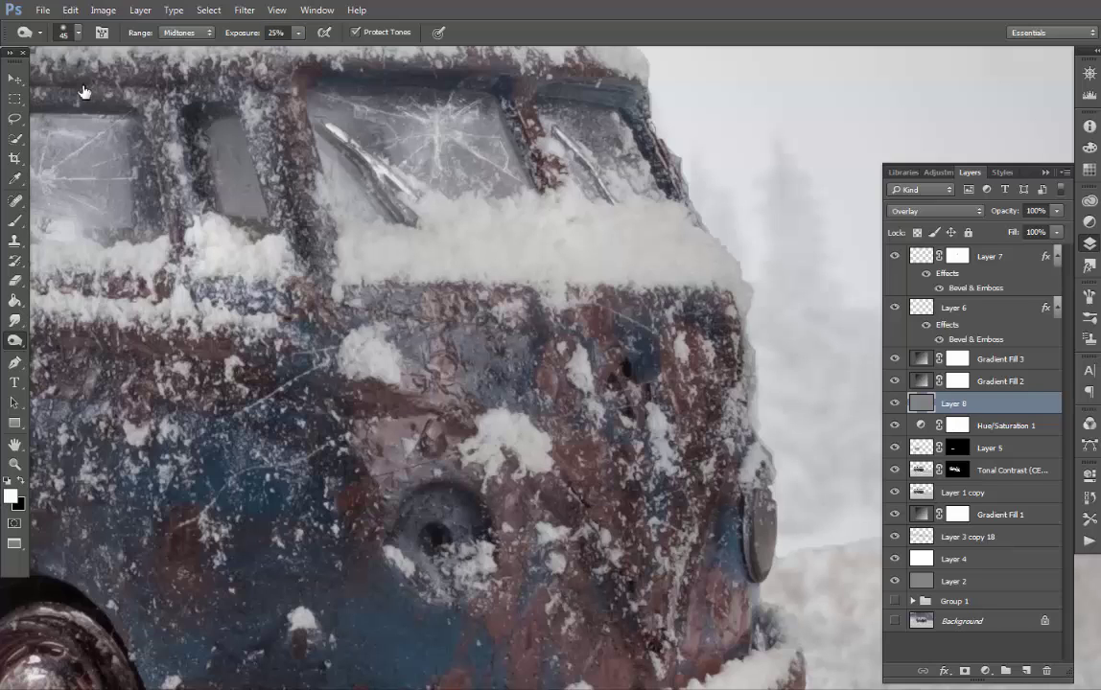
{"action": "left_click_drag", "start_coordinate": [489, 430], "coordinate": [614, 537]}
{"action": "left_click_drag", "start_coordinate": [652, 461], "coordinate": [671, 556]}
{"action": "mouse_move", "coordinate": [441, 532]}
{"action": "left_mouse_down"}
{"action": "mouse_move", "coordinate": [441, 405]}
{"action": "mouse_move", "coordinate": [271, 393]}
{"action": "mouse_move", "coordinate": [551, 384]}
{"action": "left_mouse_up"}
{"action": "left_click_drag", "start_coordinate": [331, 558], "coordinate": [257, 535]}
{"action": "left_click_drag", "start_coordinate": [441, 532], "coordinate": [257, 501]}
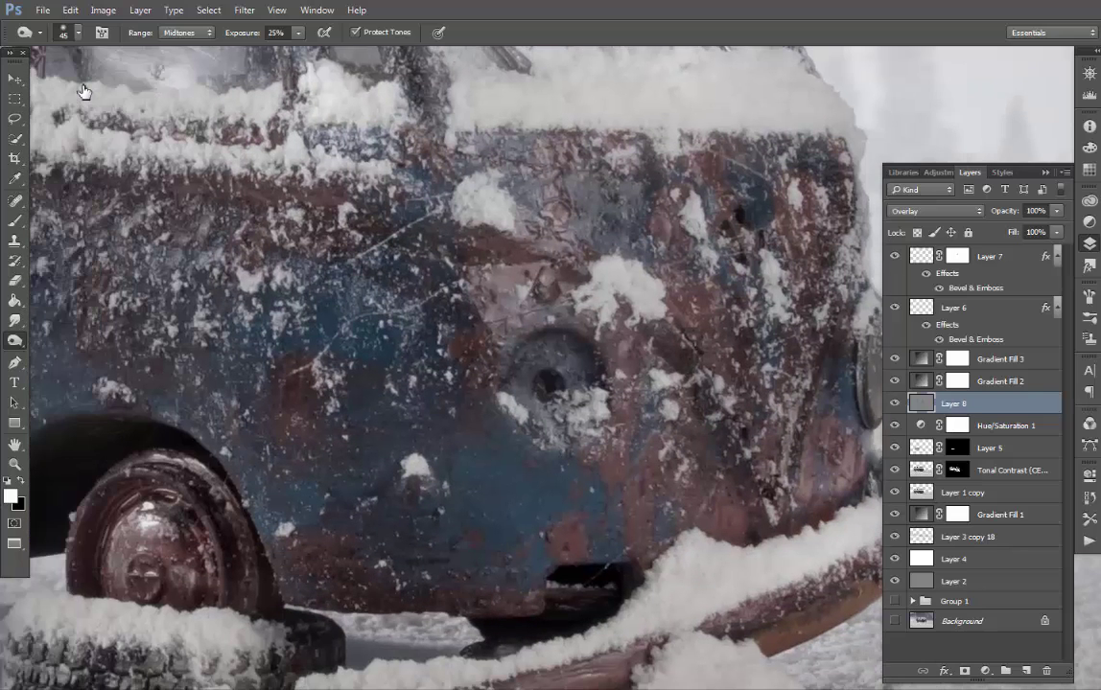
{"action": "left_click_drag", "start_coordinate": [259, 393], "coordinate": [551, 422]}
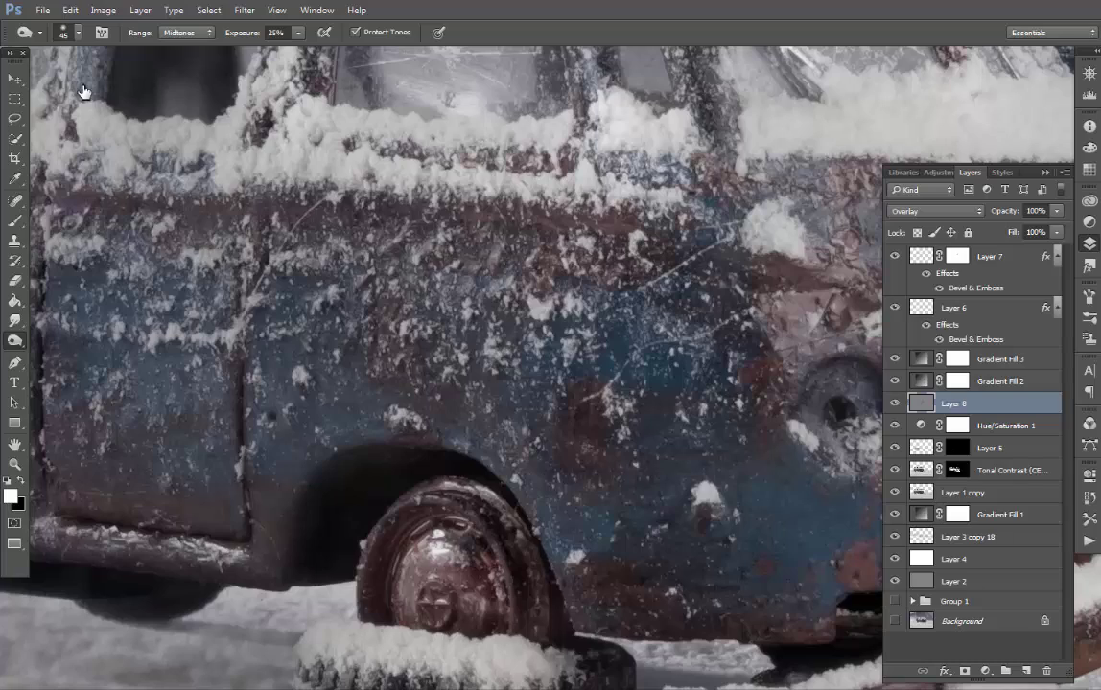
- Zoom in close on the rear wheel to continue darkening it
{"action": "key", "text": "ctrl+0"}
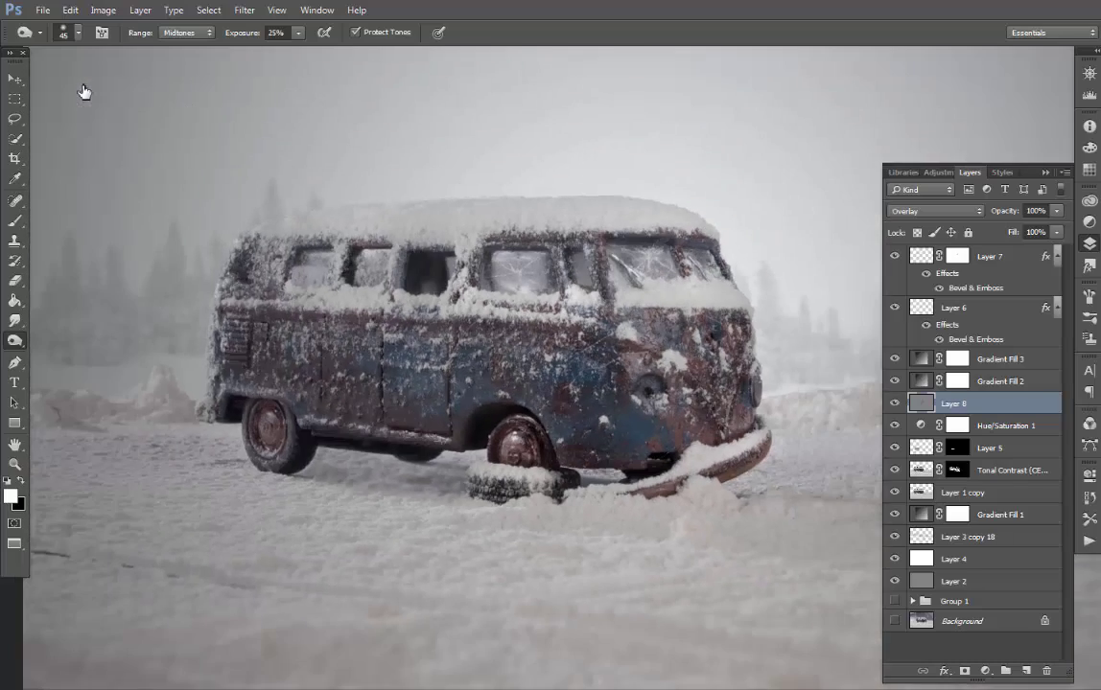
{"action": "key", "text": "z"}
{"action": "left_click_drag", "start_coordinate": [273, 426], "coordinate": [383, 427]}
{"action": "key", "text": "b"}
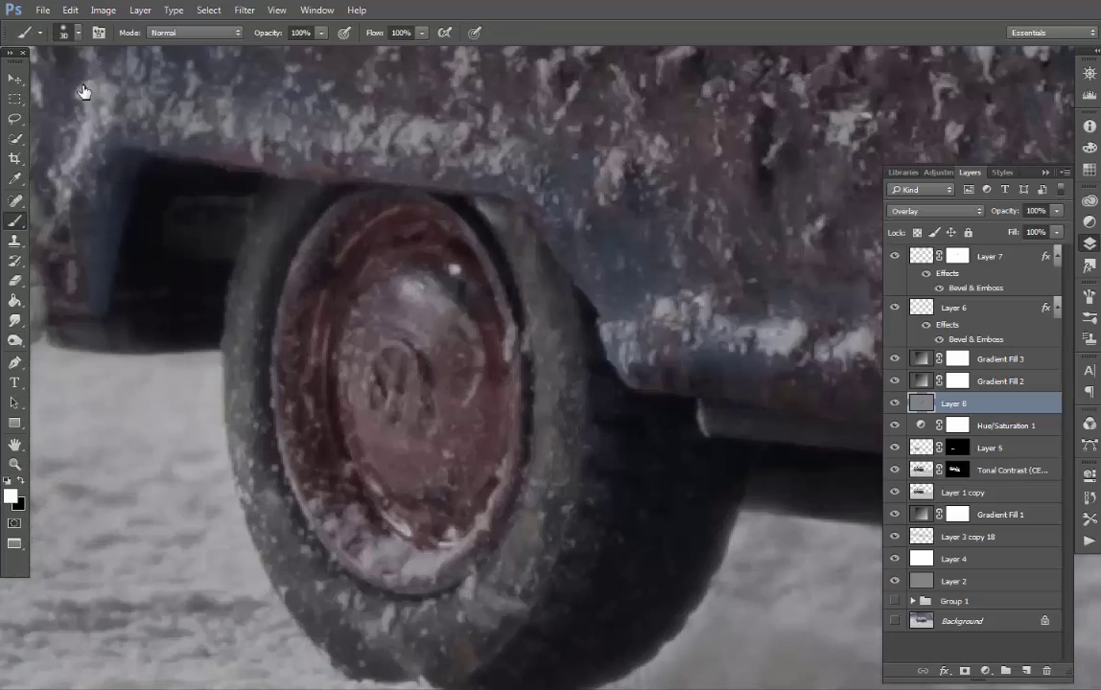
{"action": "key", "text": "o"}
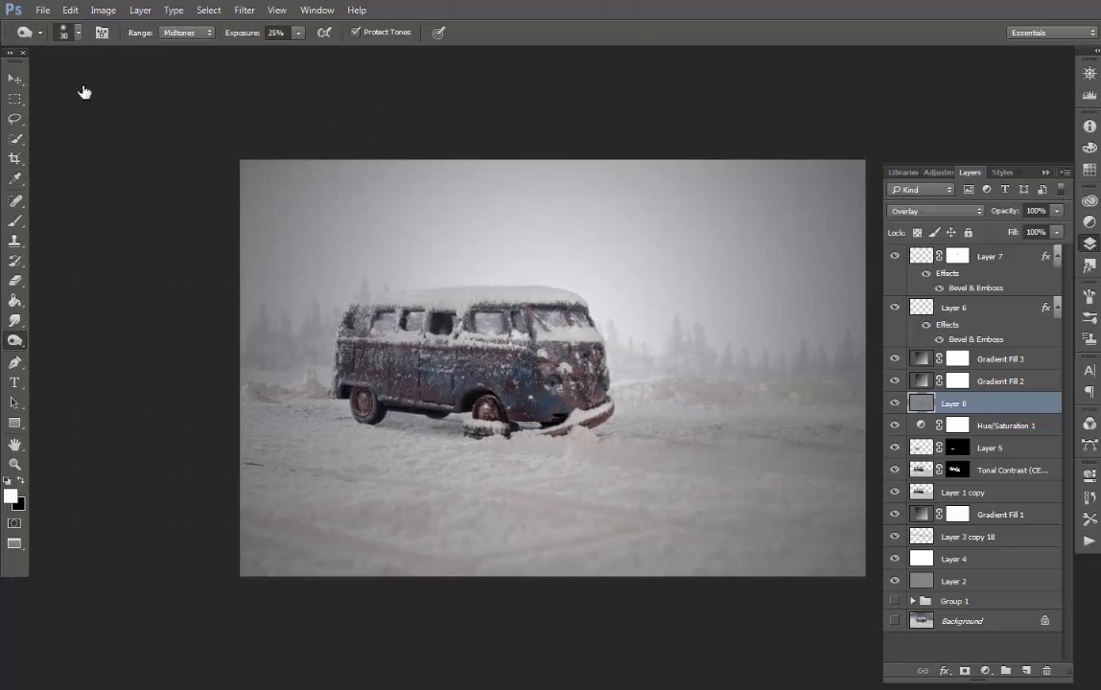
- Paint a soft white glow on Layer 9, then shrink it and move it beside the van's front
{"action": "key", "text": "b"}
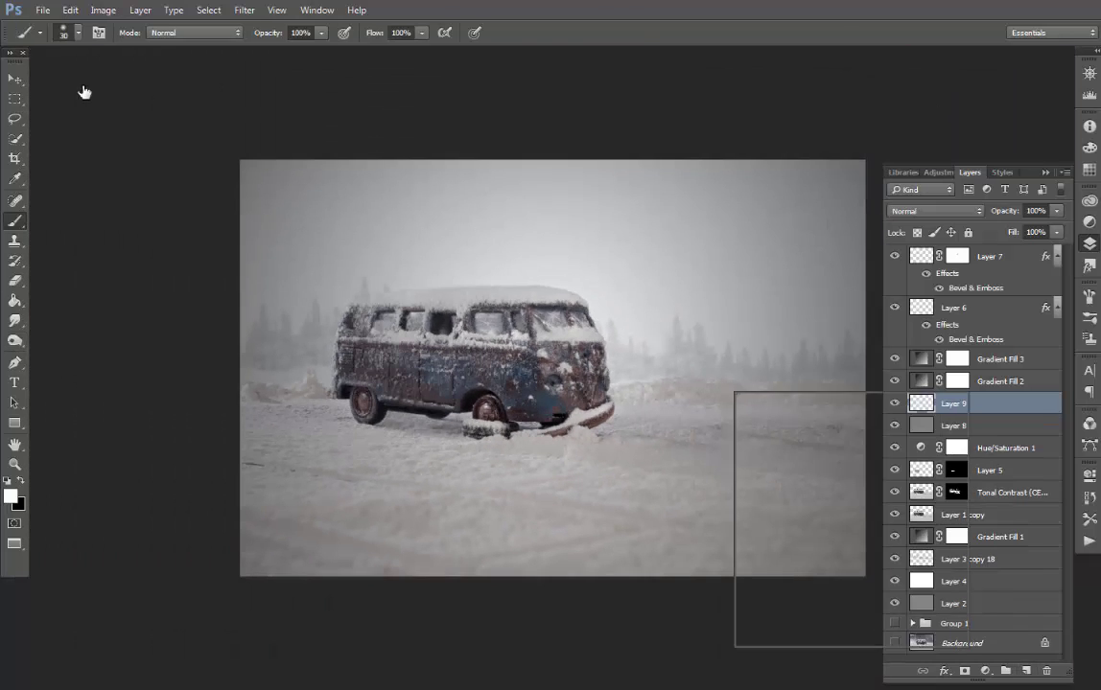
{"action": "right_click", "coordinate": [736, 393]}
{"action": "scroll", "coordinate": [830, 580], "scroll_direction": "up", "scroll_amount": 1}
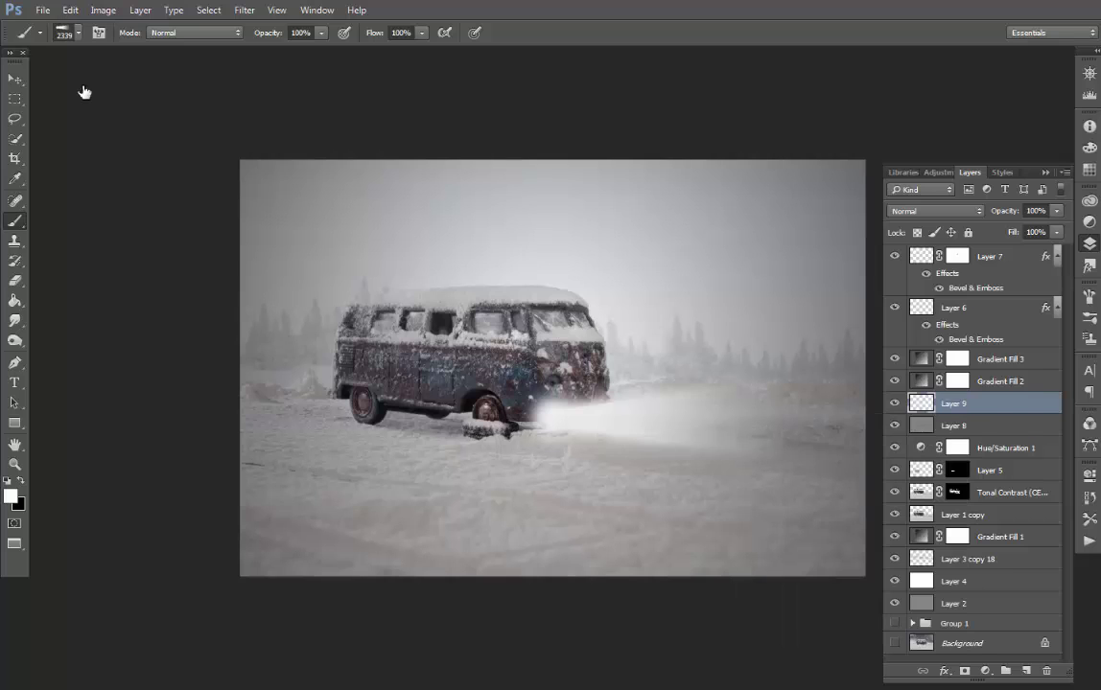
{"action": "key", "text": "v"}
{"action": "key", "text": "ctrl+t"}
{"action": "left_click_drag", "start_coordinate": [781, 368], "coordinate": [662, 419]}
{"action": "left_click_drag", "start_coordinate": [588, 450], "coordinate": [651, 382]}
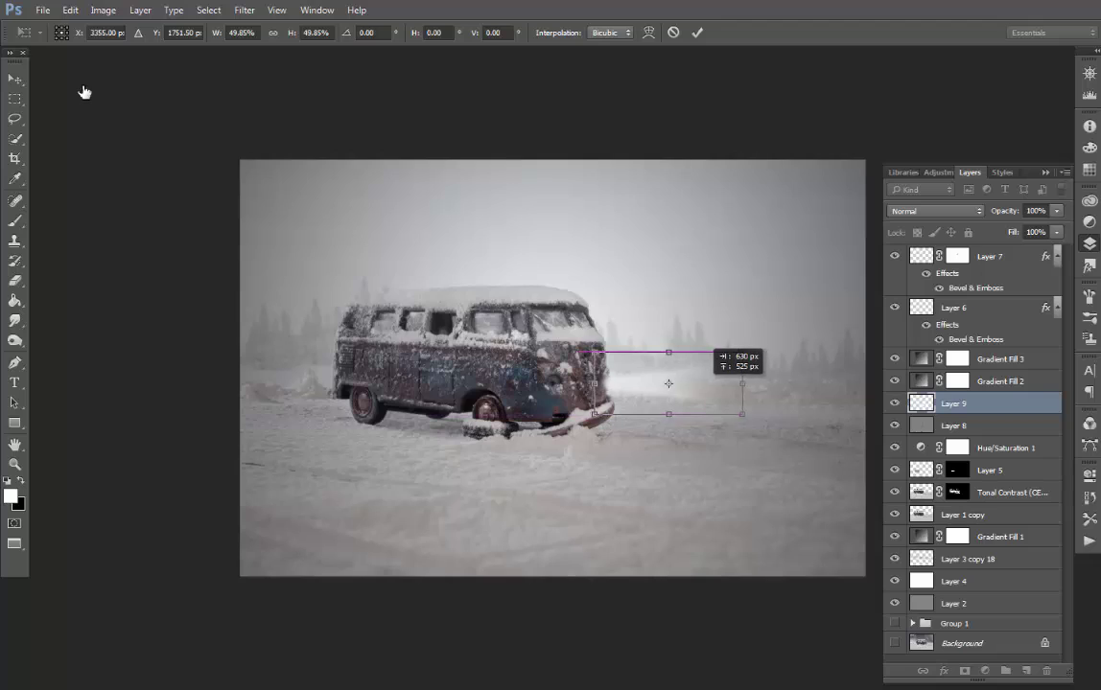
- Nudge the glow into its exact position beside the van's front
{"action": "key", "text": "ctrl+plus"}
{"action": "key", "text": "ctrl+plus"}
{"action": "key", "text": "ctrl+plus"}
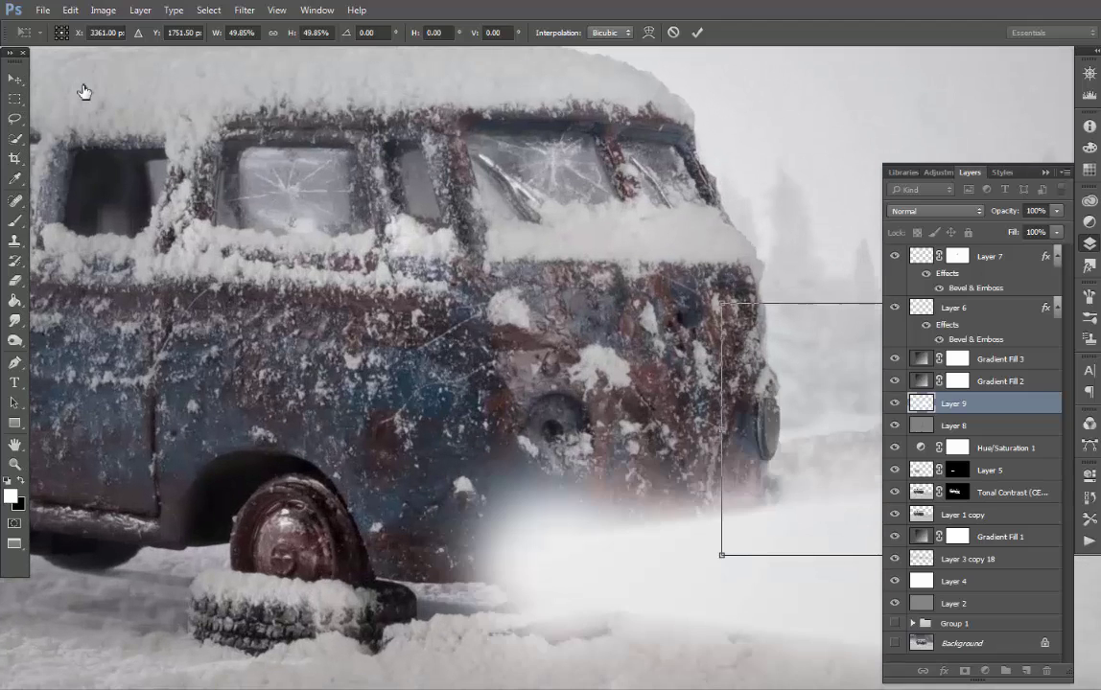
{"action": "key", "text": "ctrl+plus"}
{"action": "key", "text": "ctrl+plus"}
{"action": "key", "text": "Up"}
{"action": "key", "text": "Up"}
{"action": "key", "text": "Up"}
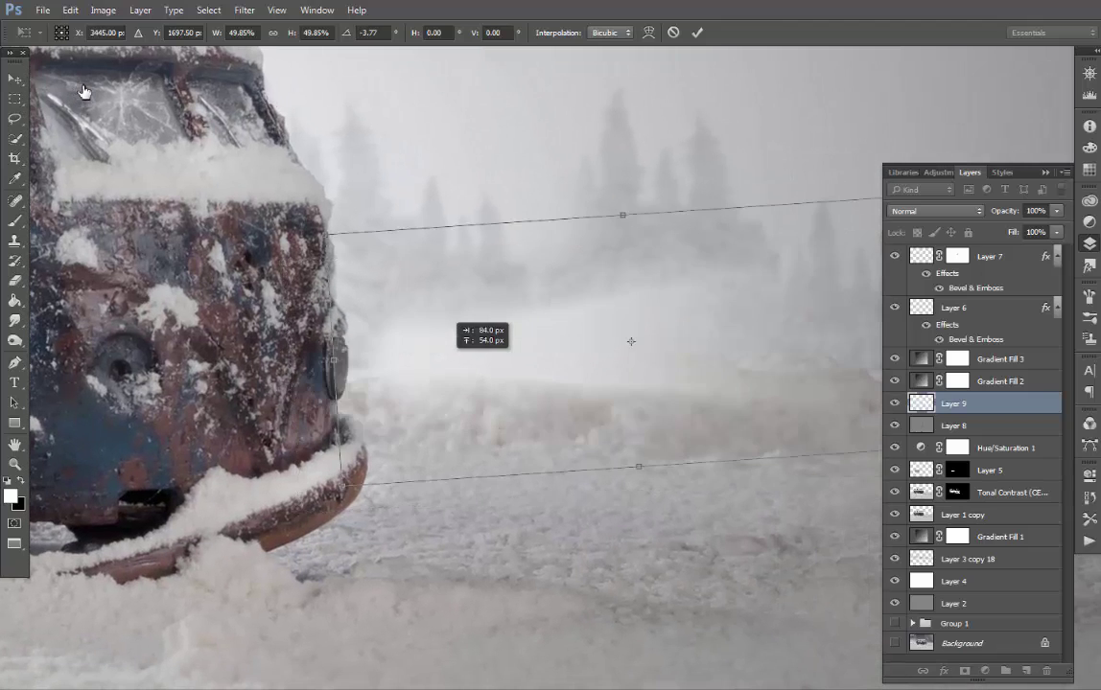
{"action": "key", "text": "Return"}
{"action": "key", "text": "Left"}
{"action": "key", "text": "Left"}
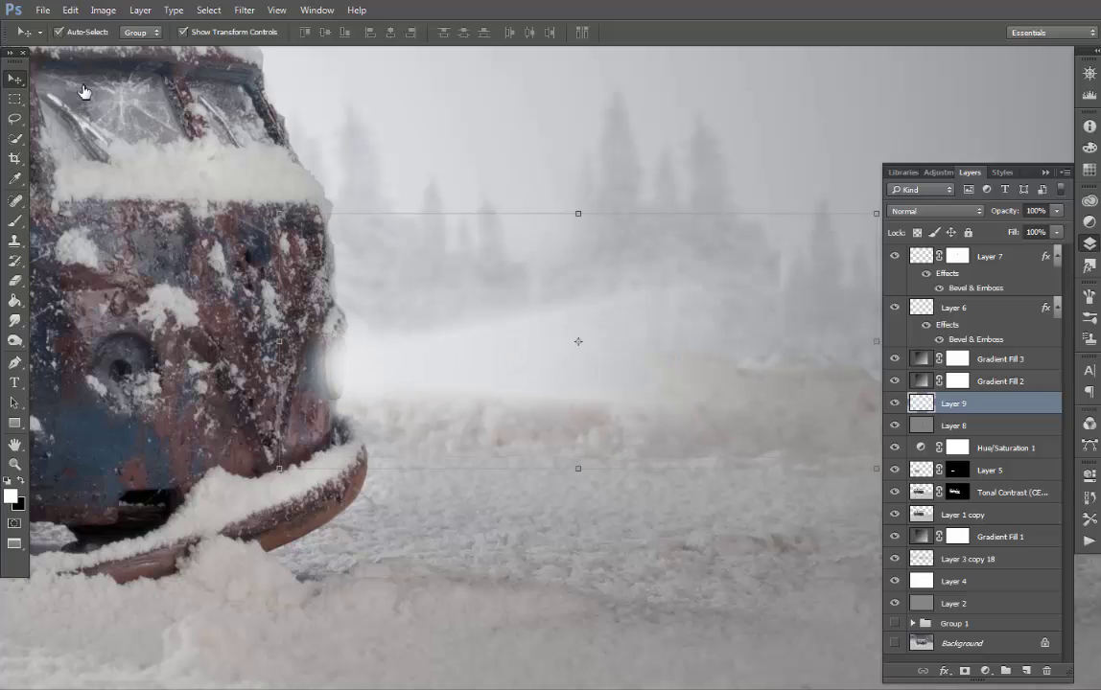
{"action": "key", "text": "ctrl+minus"}
- Stretch and skew the glow outward into a headlight beam across the snow
{"action": "key", "text": "ctrl+t"}
{"action": "mouse_move", "coordinate": [806, 460]}
{"action": "left_mouse_down"}
{"action": "mouse_move", "coordinate": [750, 437]}
{"action": "mouse_move", "coordinate": [760, 465]}
{"action": "left_mouse_up"}
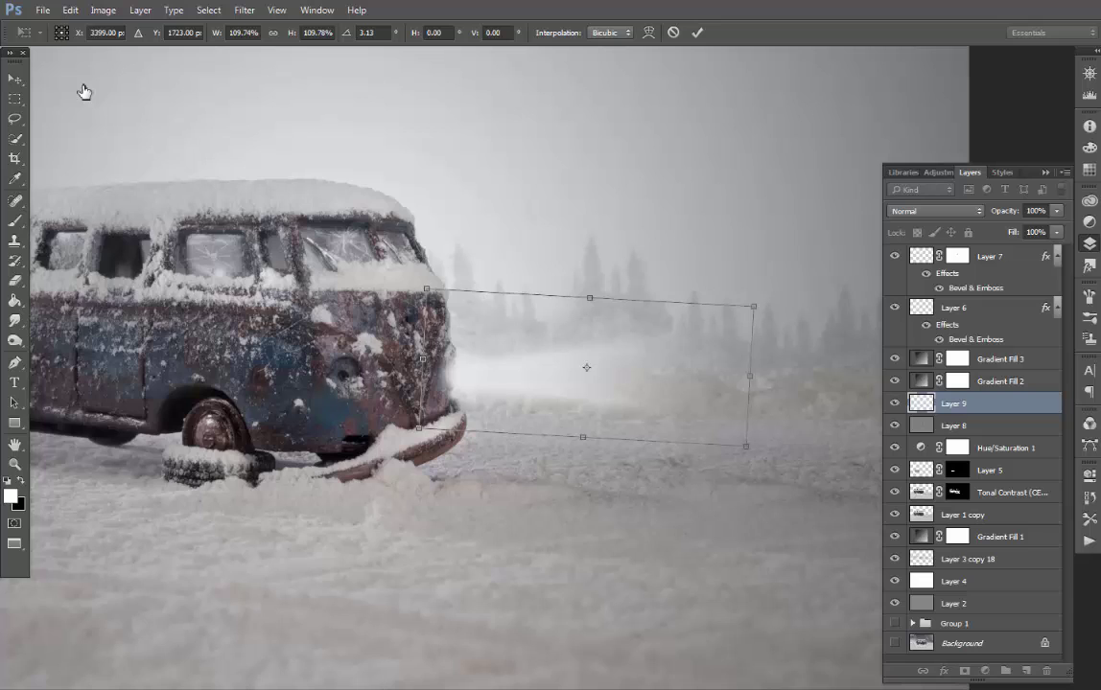
{"action": "key", "text": "ctrl+minus"}
{"action": "mouse_move", "coordinate": [757, 382]}
{"action": "left_mouse_down"}
{"action": "mouse_move", "coordinate": [843, 389]}
{"action": "mouse_move", "coordinate": [805, 451]}
{"action": "left_mouse_up"}
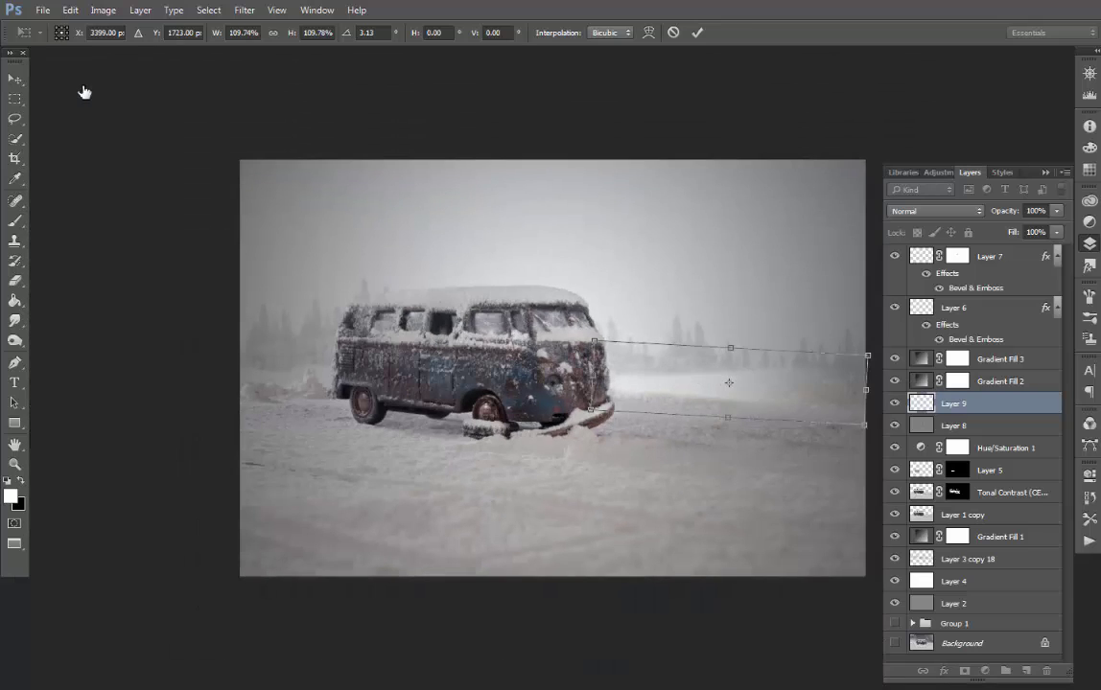
{"action": "left_click_drag", "start_coordinate": [758, 349], "coordinate": [856, 334]}
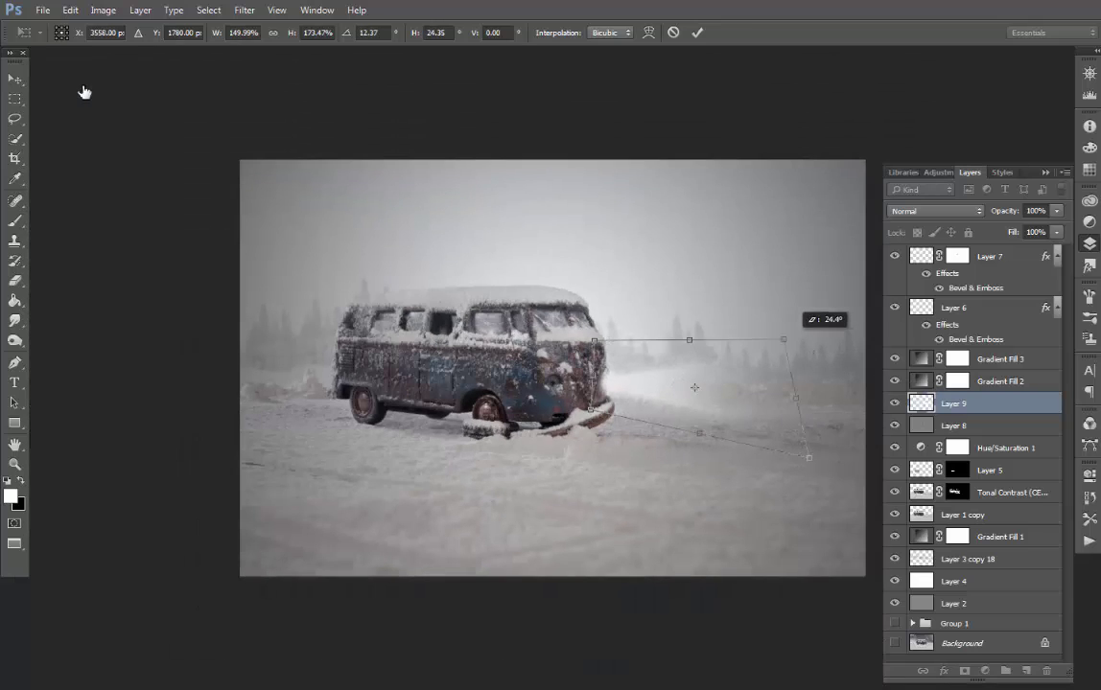
{"action": "left_click_drag", "start_coordinate": [805, 456], "coordinate": [863, 482]}
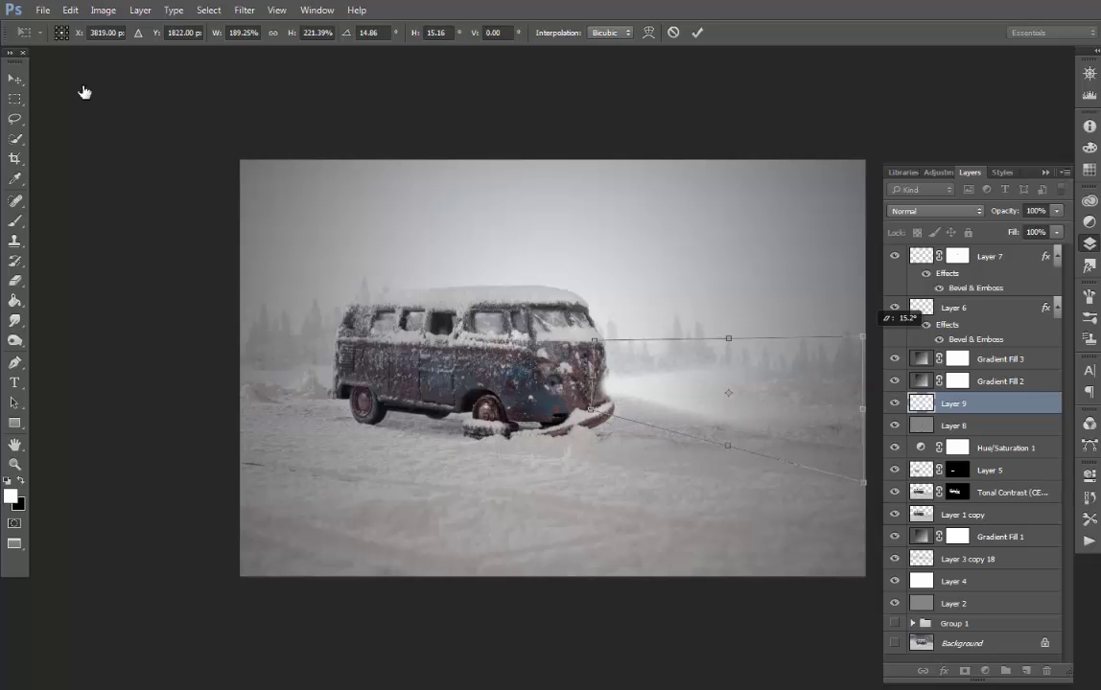
{"action": "key", "text": "ctrl+plus"}
{"action": "key", "text": "ctrl+plus"}
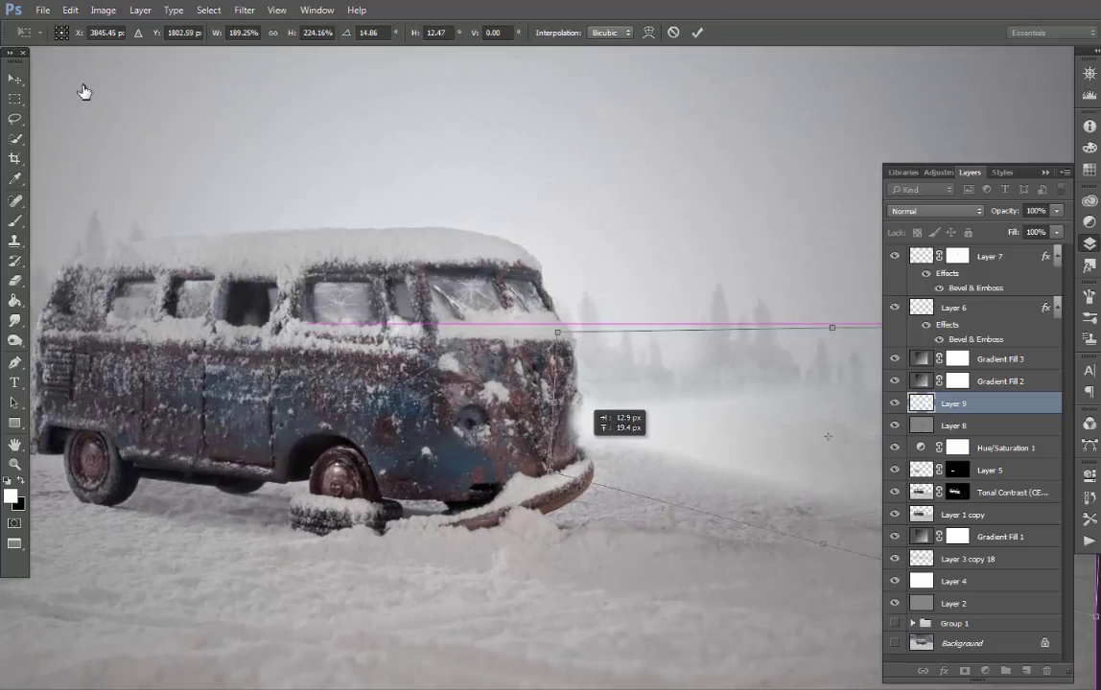
{"action": "key", "text": "Return"}
- Set Layer 9 to 80% opacity and review the Gradient Fill 1 and 2 layers
{"action": "key", "text": "ctrl+minus"}
{"action": "key", "text": "ctrl+minus"}
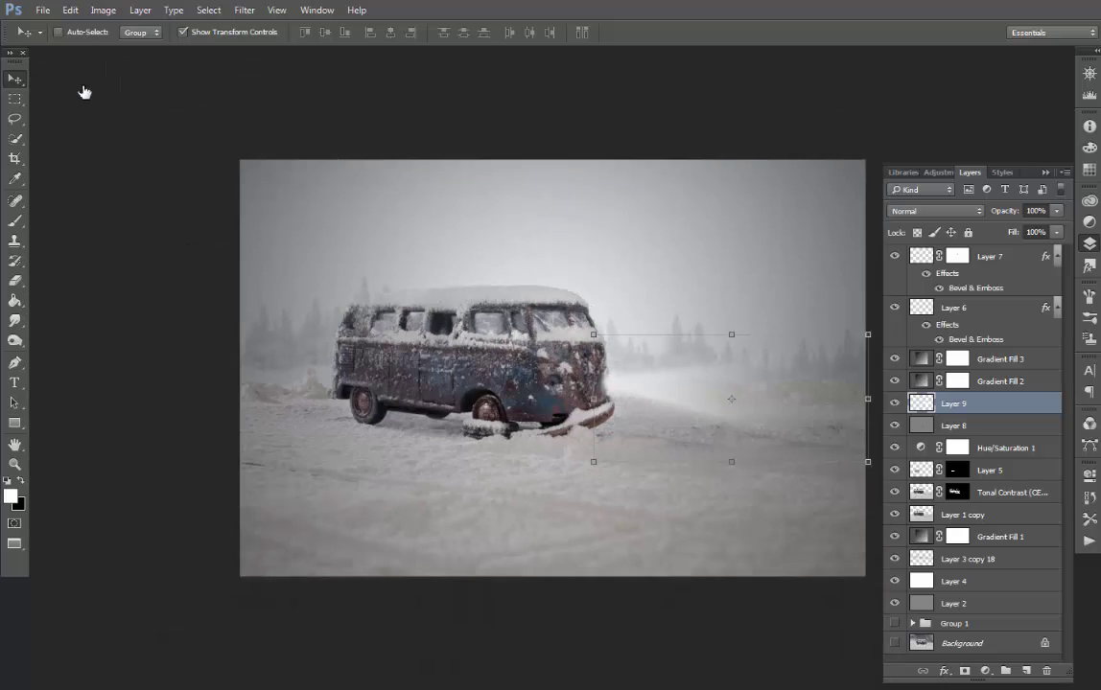
{"action": "key", "text": "8"}
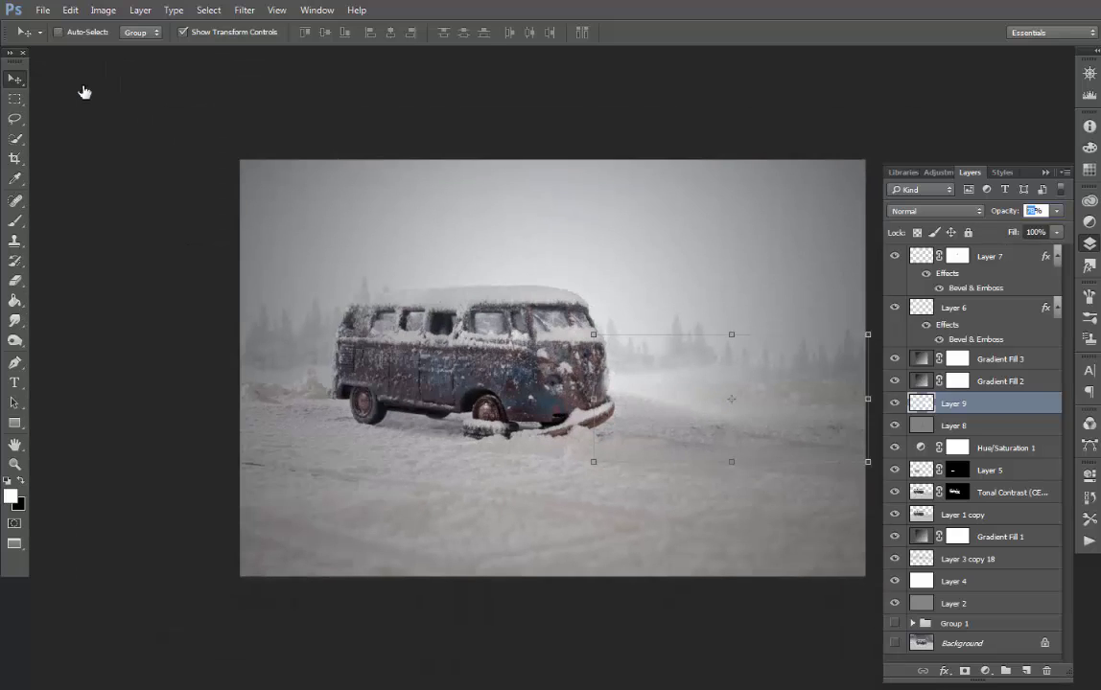
{"action": "key", "text": "ctrl+minus"}
{"action": "key", "text": "ctrl+minus"}
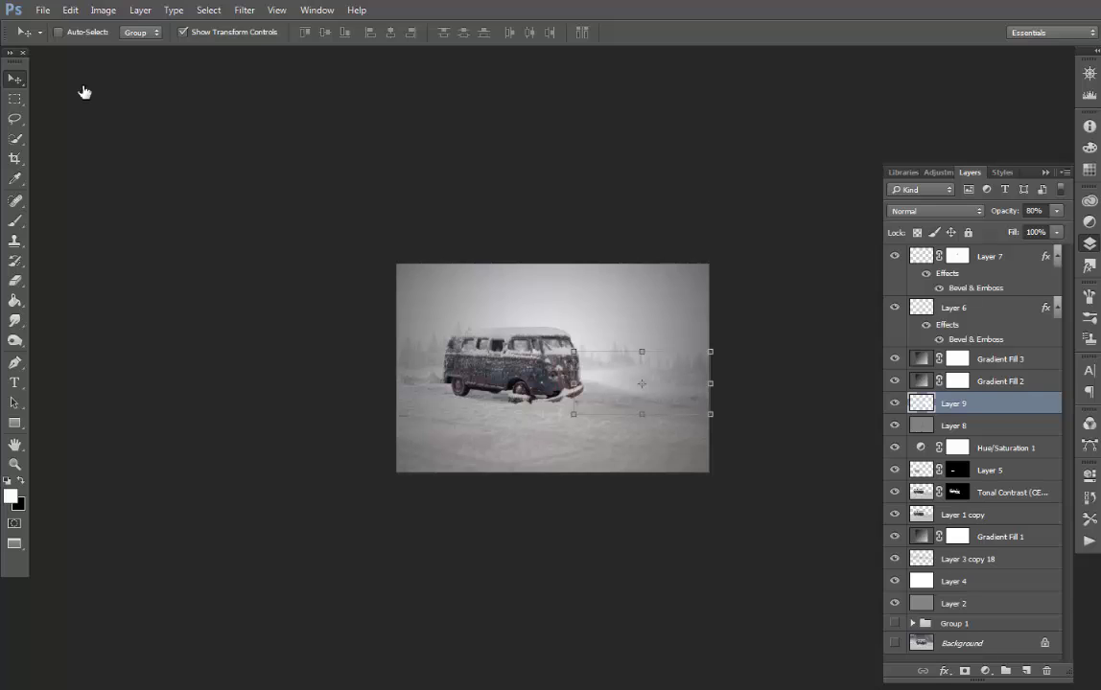
{"action": "left_click", "coordinate": [893, 536]}
{"action": "left_click", "coordinate": [893, 536]}
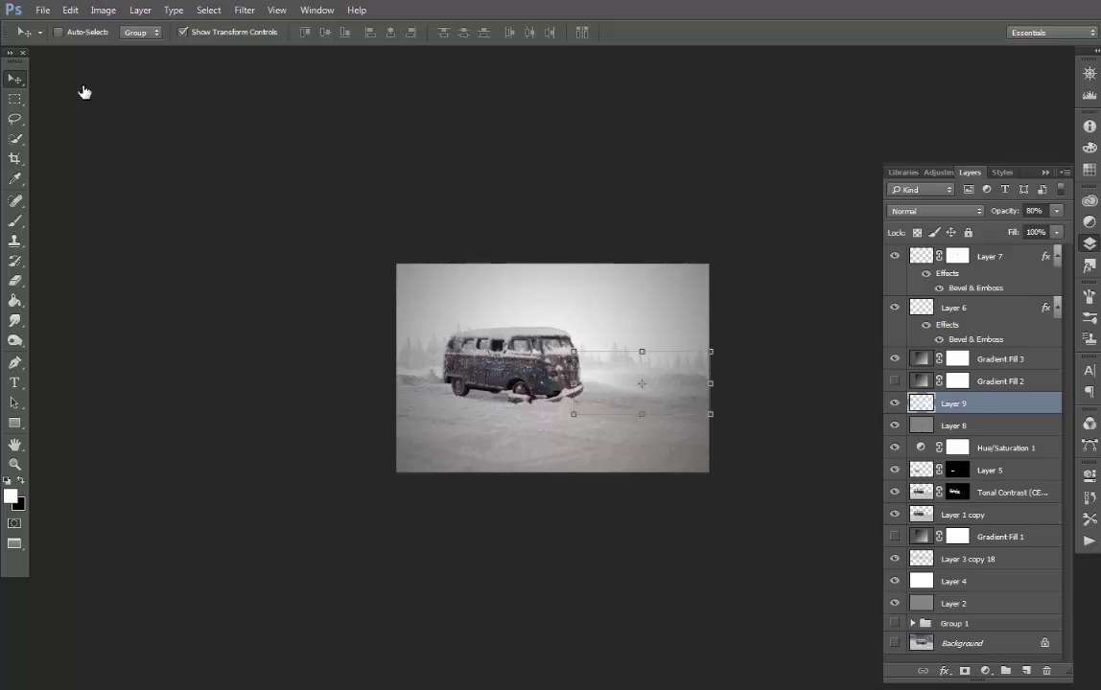
{"action": "double_click", "coordinate": [921, 380]}
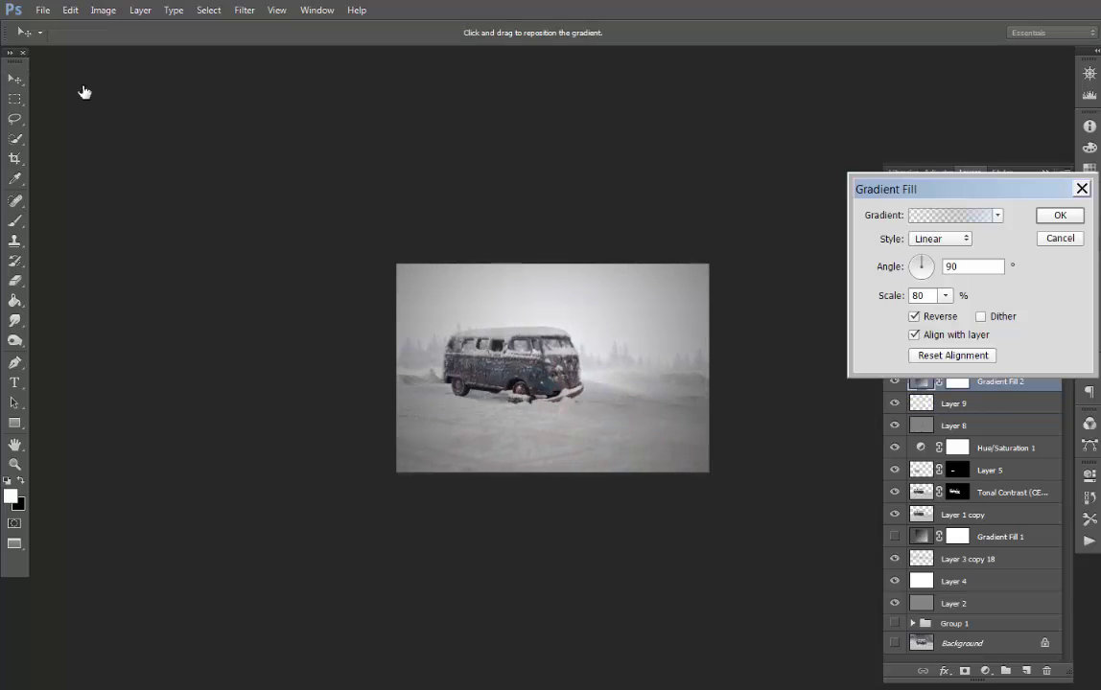
{"action": "key", "text": "Return"}
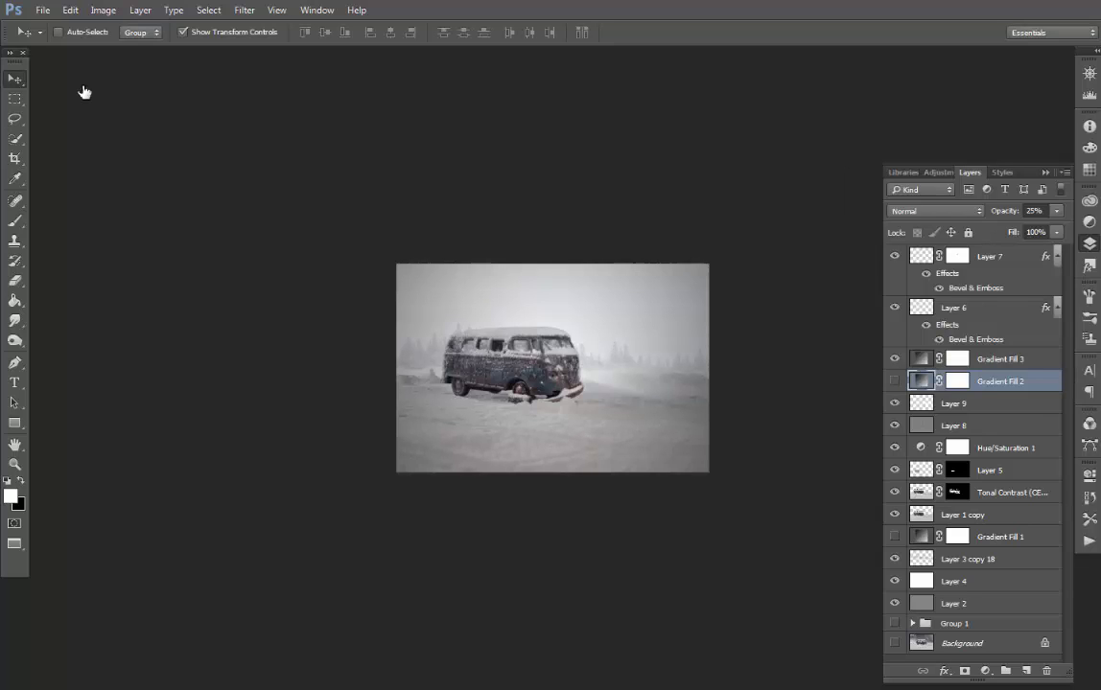
- Move the glow Layer 9 to the top of the stack at 70% opacity
{"action": "key", "text": "ctrl+plus"}
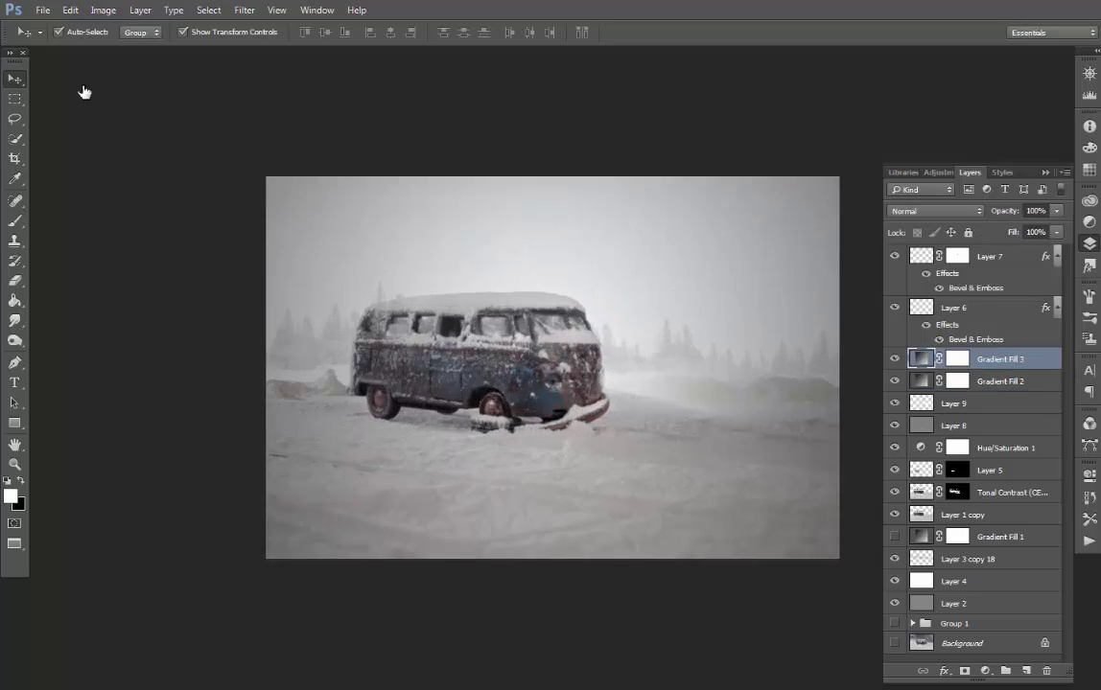
{"action": "key", "text": "alt+bracketright"}
{"action": "key", "text": "ctrl+comma"}
{"action": "key", "text": "ctrl+comma"}
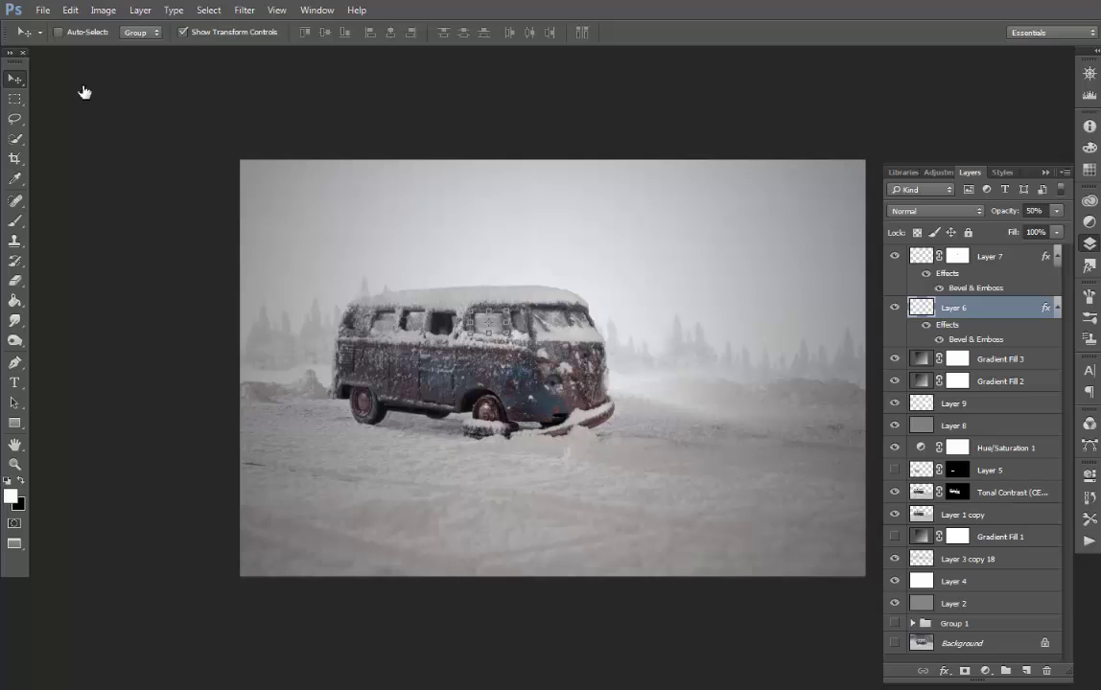
{"action": "key", "text": "alt+bracketleft"}
{"action": "key", "text": "alt+bracketleft"}
{"action": "key", "text": "alt+bracketleft"}
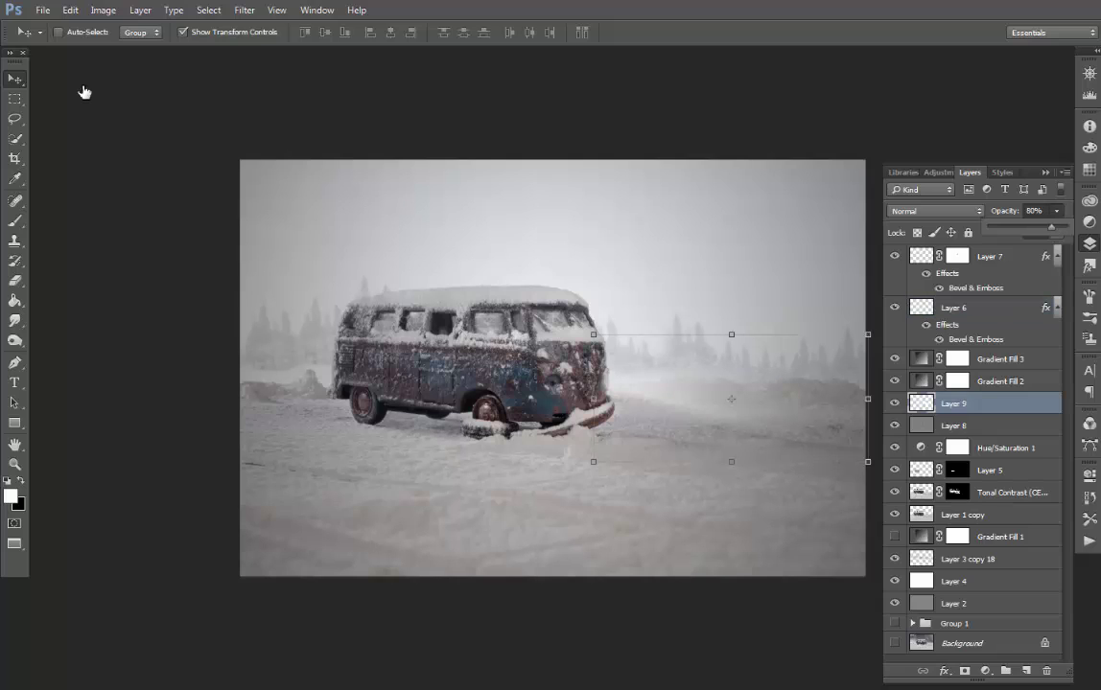
{"action": "key", "text": "ctrl+shift+bracketright"}
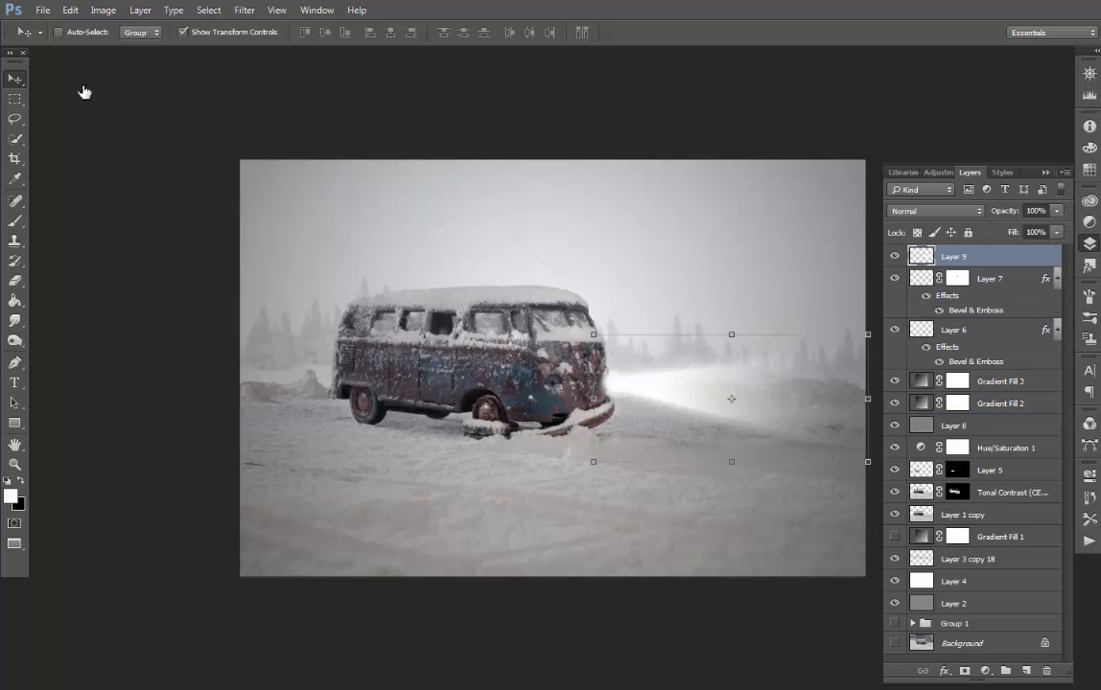
{"action": "left_click_drag", "start_coordinate": [1032, 227], "coordinate": [1041, 226]}
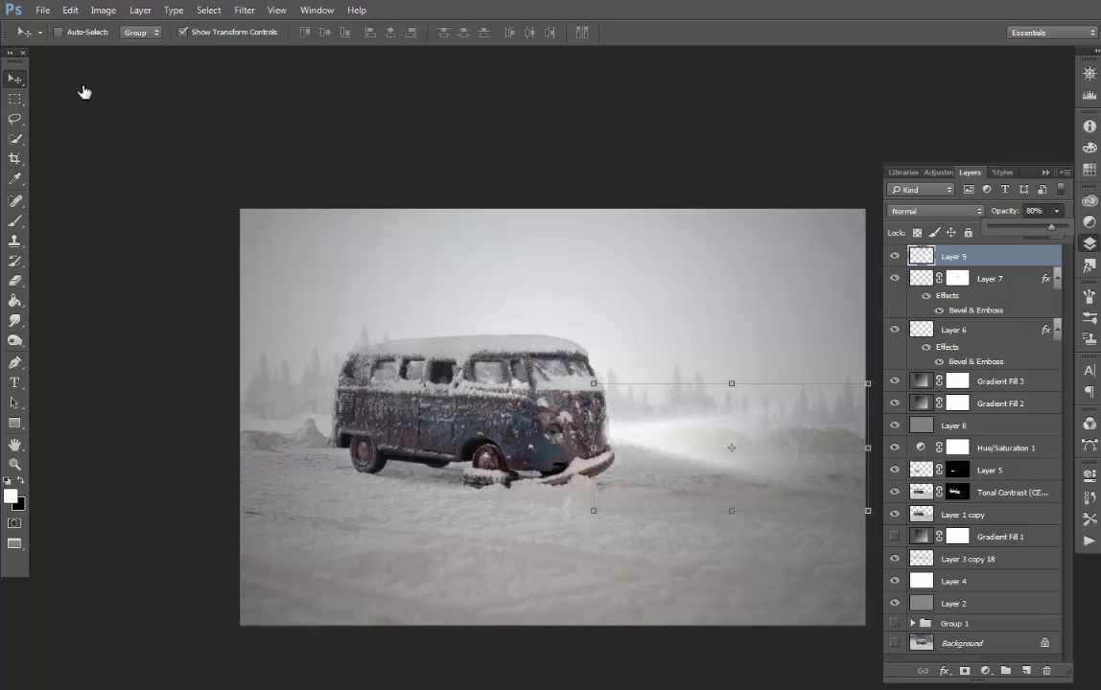
{"action": "key", "text": "7"}
- Skew the hazy glow slightly beside the van's front
{"action": "key", "text": "ctrl+minus"}
{"action": "key", "text": "ctrl+minus"}
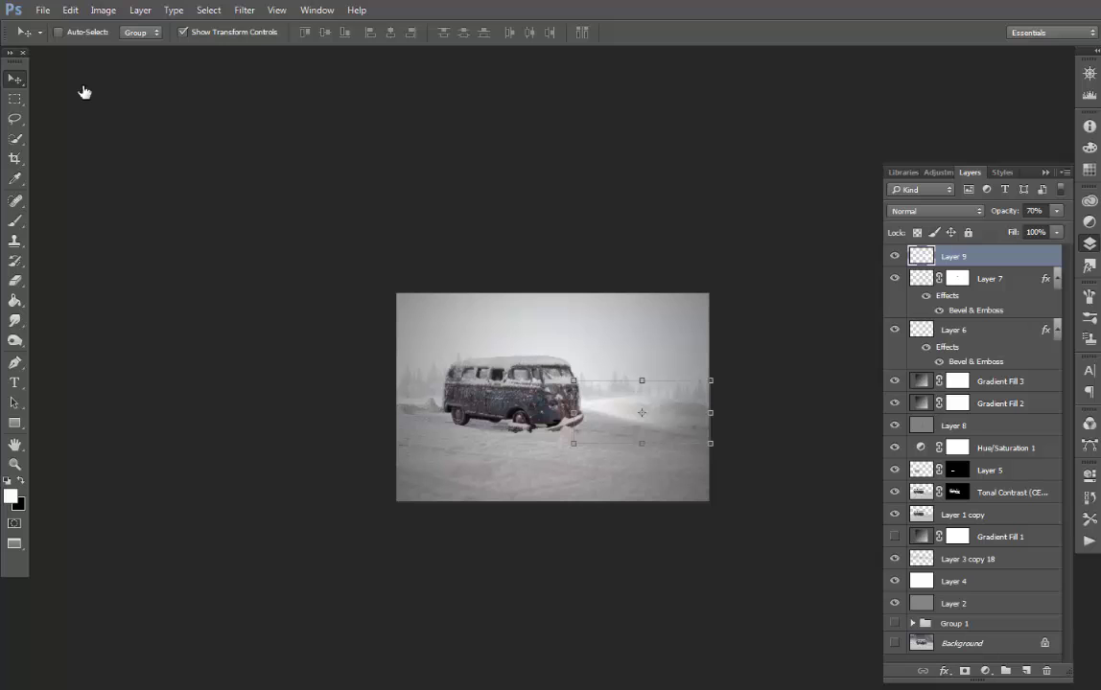
{"action": "key", "text": "ctrl+plus"}
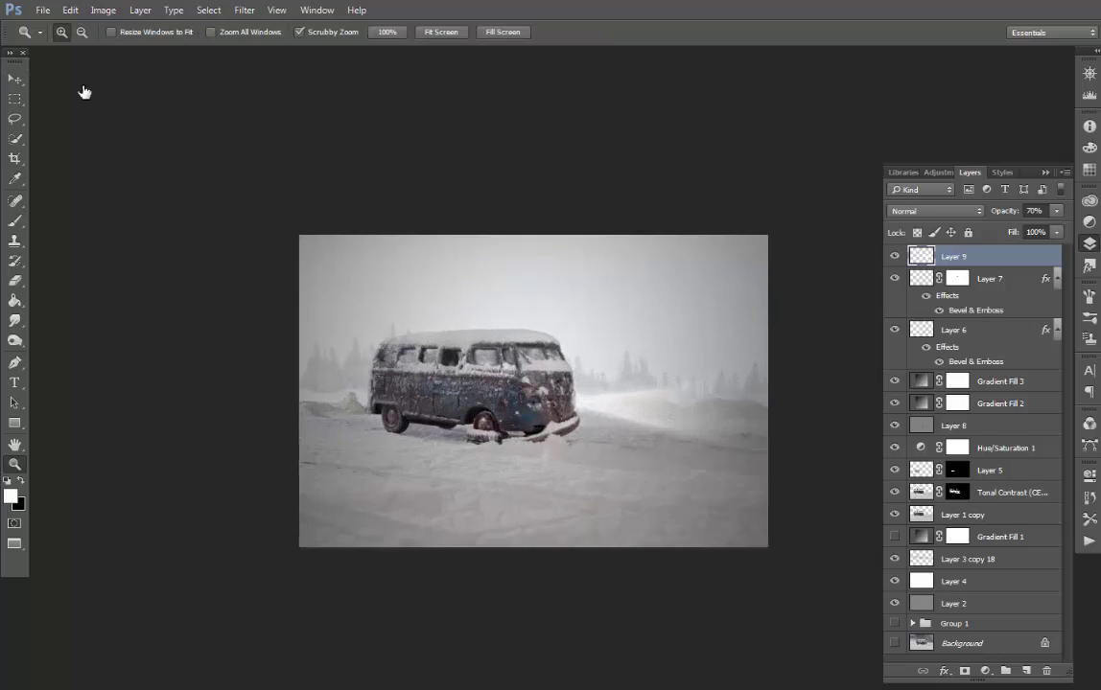
{"action": "key", "text": "ctrl+plus"}
{"action": "key", "text": "ctrl+plus"}
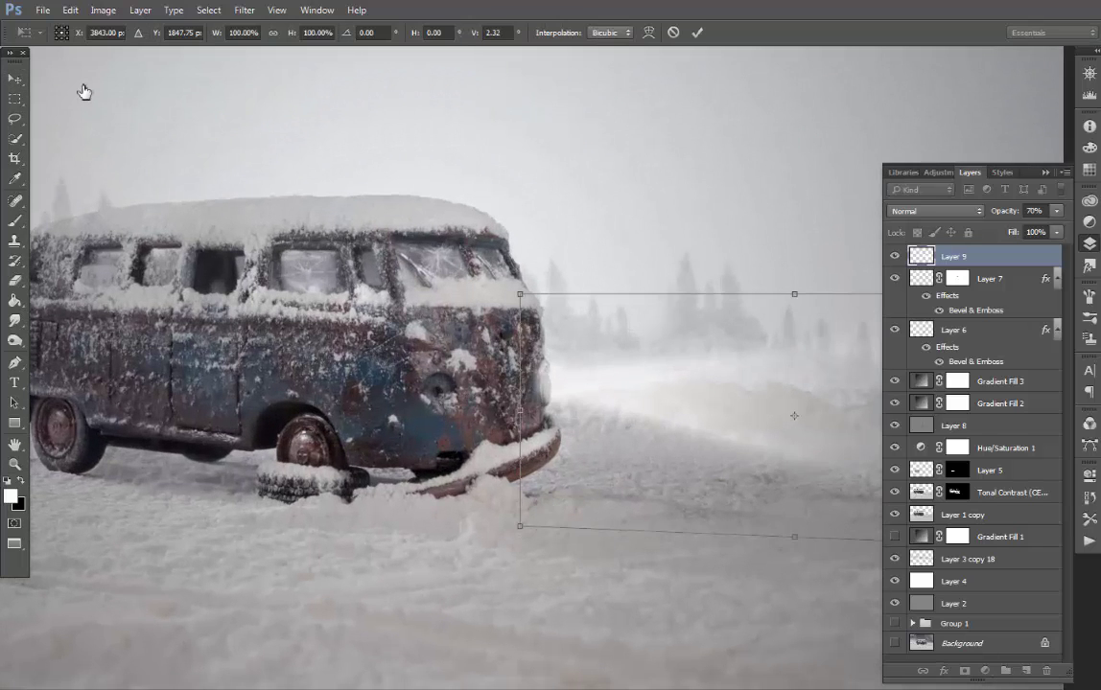
{"action": "left_click_drag", "start_coordinate": [520, 294], "coordinate": [516, 303]}
{"action": "key", "text": "Return"}
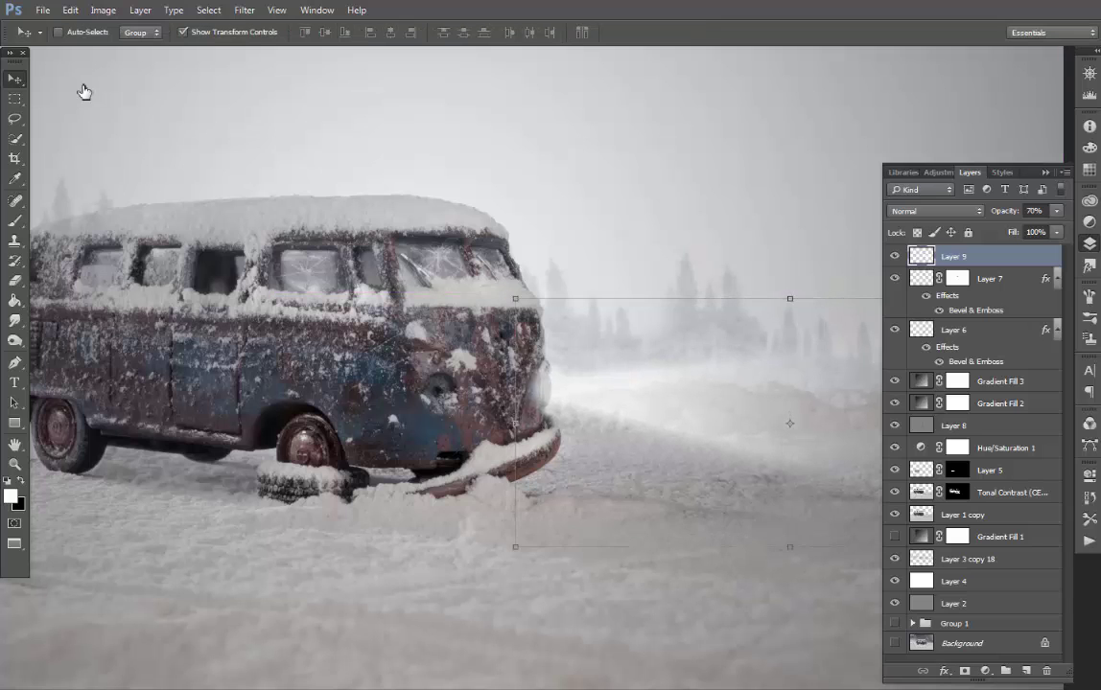
{"action": "key", "text": "ctrl+minus"}
{"action": "key", "text": "ctrl+minus"}
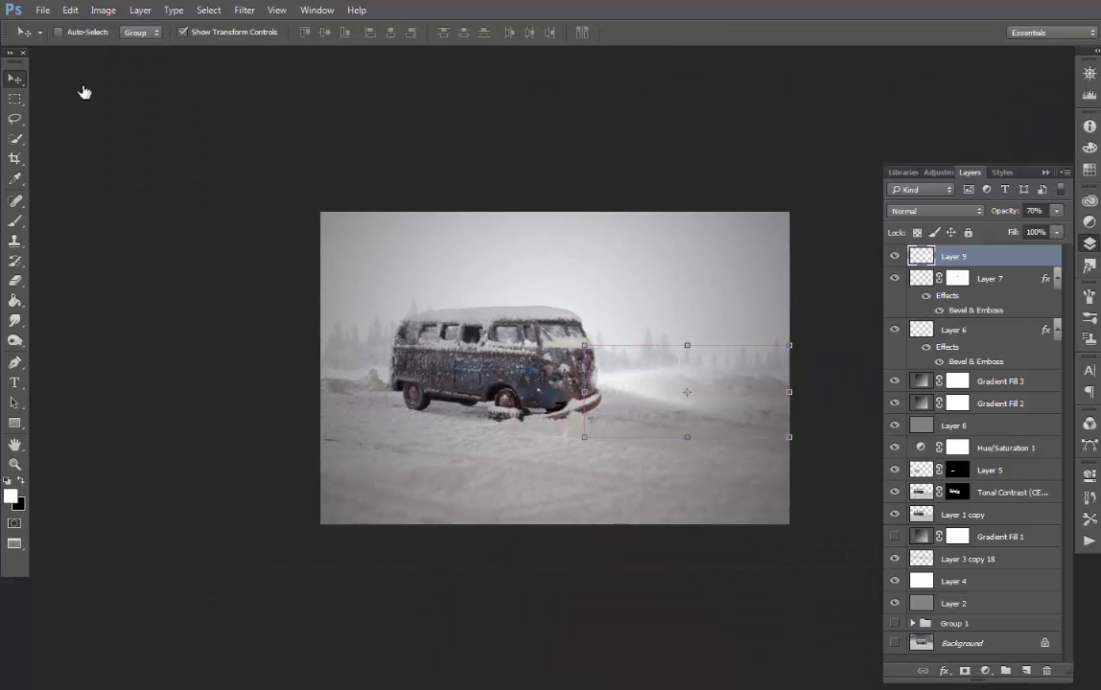
- Add a reversed radial dark-vignette Gradient Fill at scale 219 and 50% opacity
{"action": "left_click", "coordinate": [985, 671]}
{"action": "left_click", "coordinate": [926, 311]}
{"action": "left_click", "coordinate": [940, 237]}
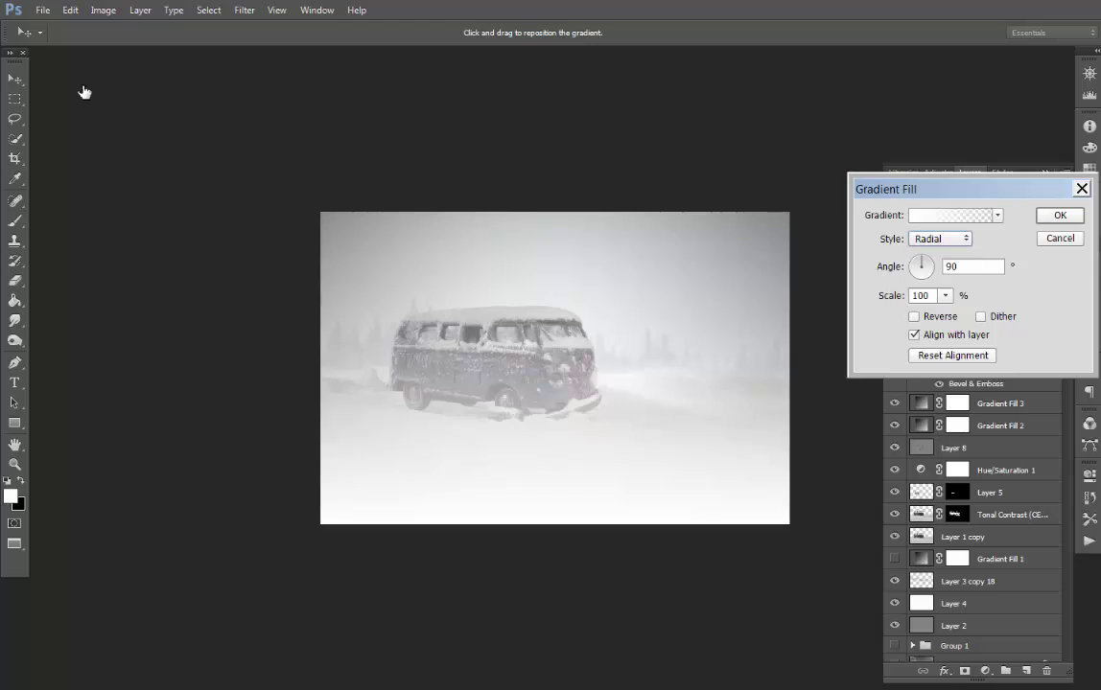
{"action": "left_click", "coordinate": [913, 316]}
{"action": "left_click", "coordinate": [950, 214]}
{"action": "left_click", "coordinate": [791, 179]}
{"action": "left_click", "coordinate": [1041, 160]}
{"action": "left_click", "coordinate": [945, 296]}
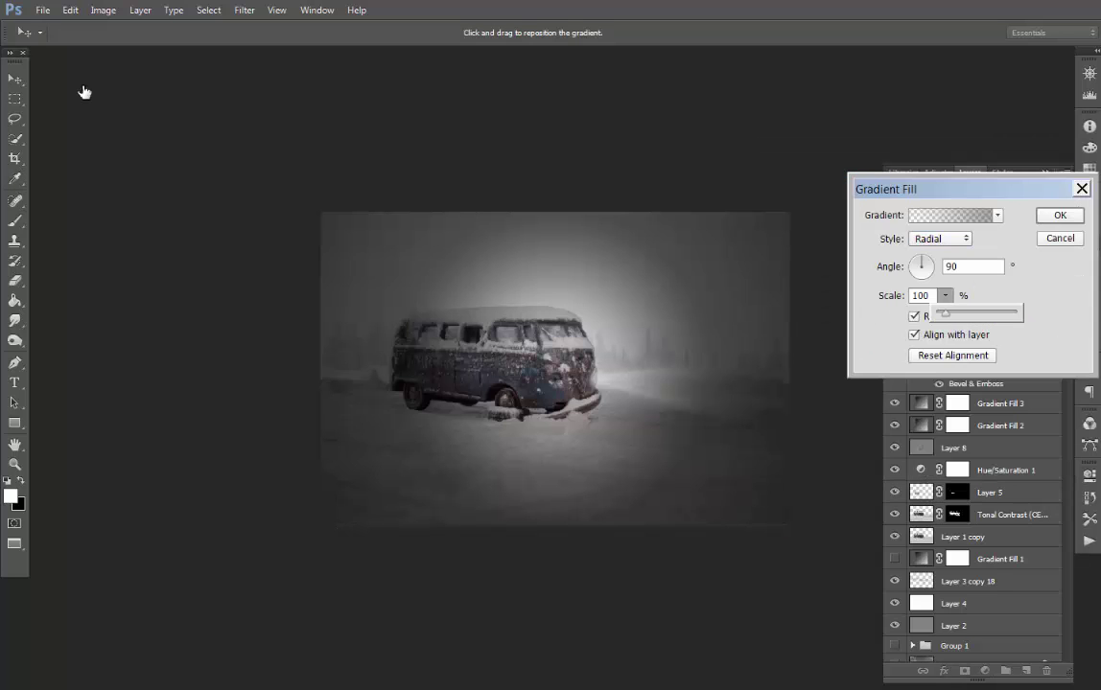
{"action": "left_click_drag", "start_coordinate": [939, 313], "coordinate": [954, 313]}
{"action": "key", "text": "Return"}
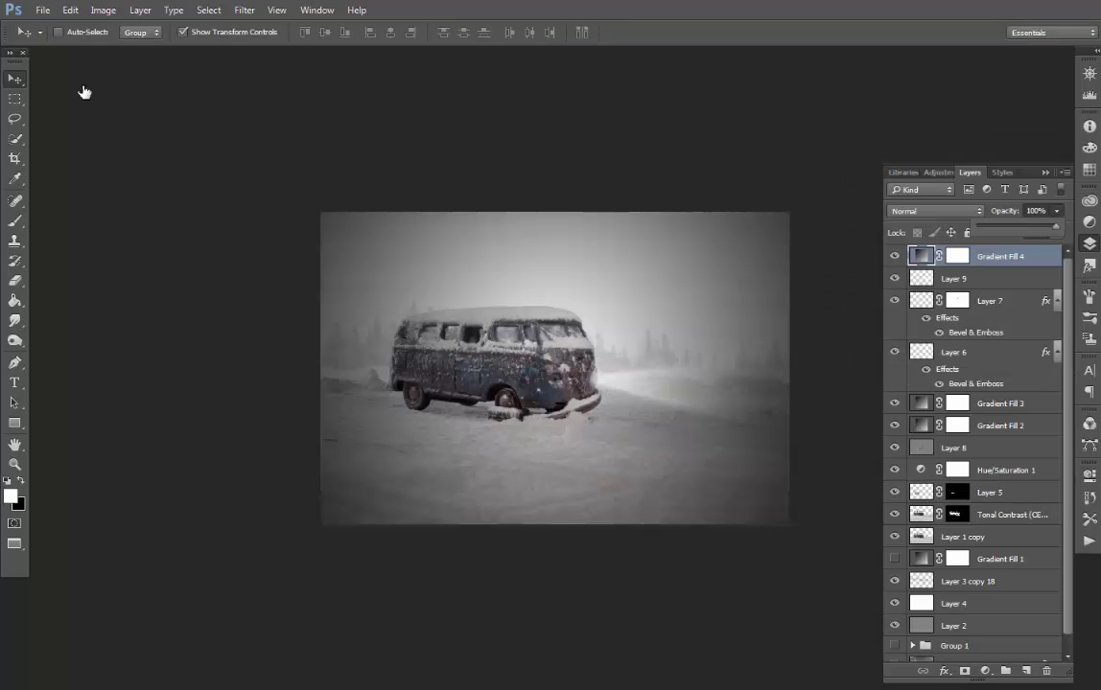
{"action": "key", "text": "5"}
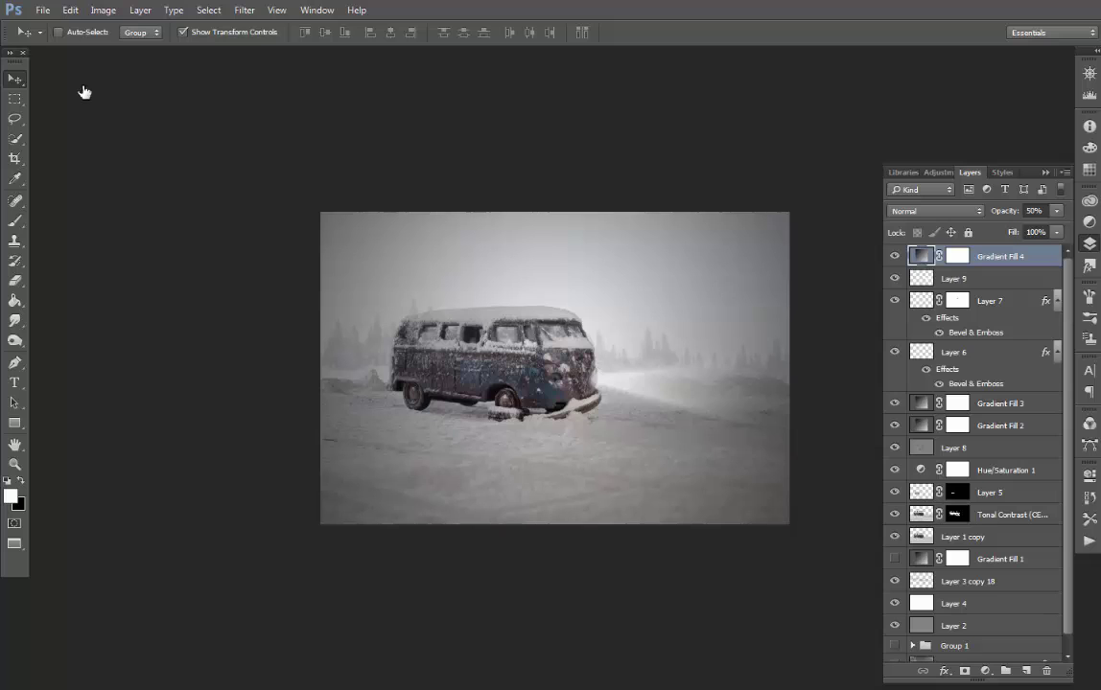
- Select the bright snowflakes in DSCF4200.RAF by colour range and bring them into the van image
{"action": "key", "text": "ctrl+Tab"}
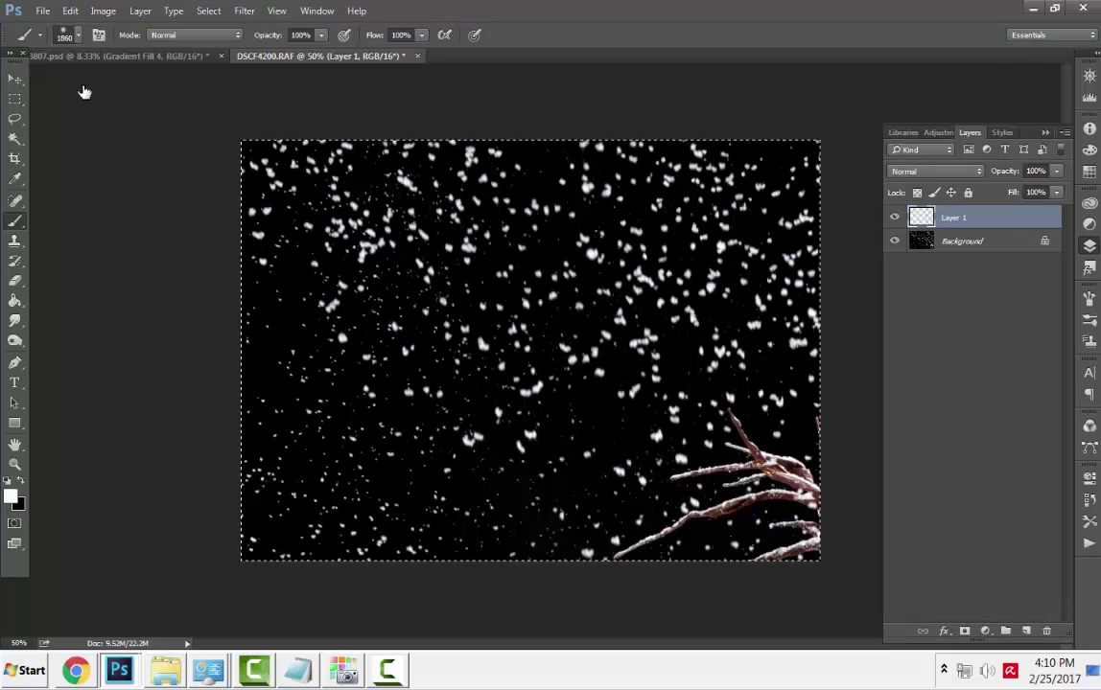
{"action": "key", "text": "i"}
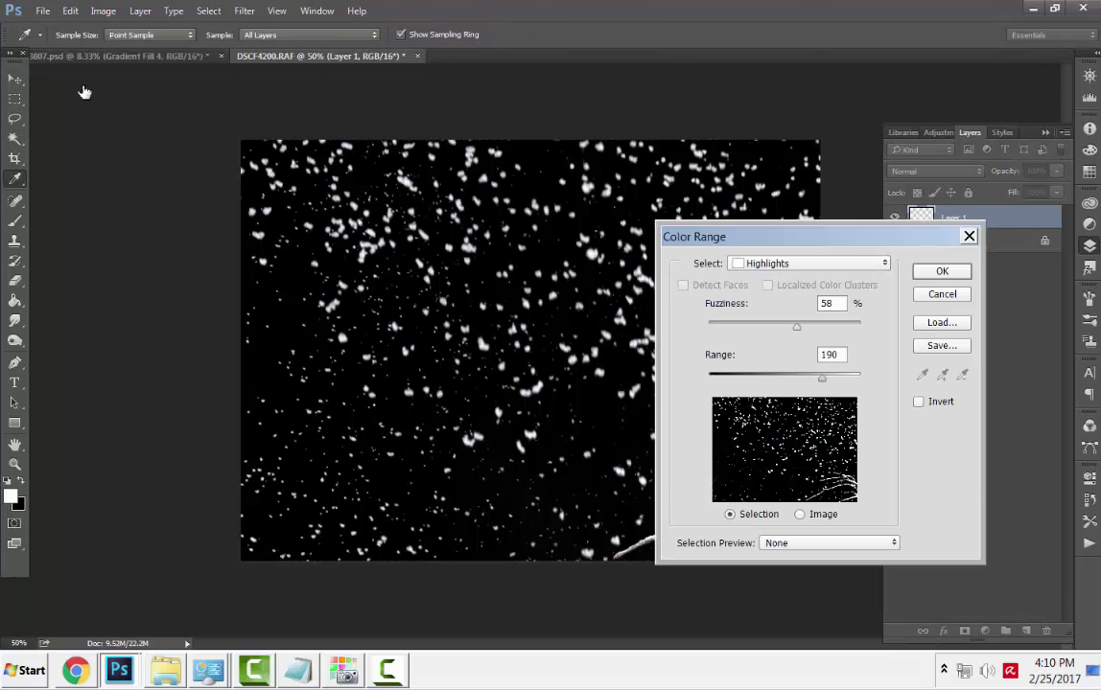
{"action": "key", "text": "Return"}
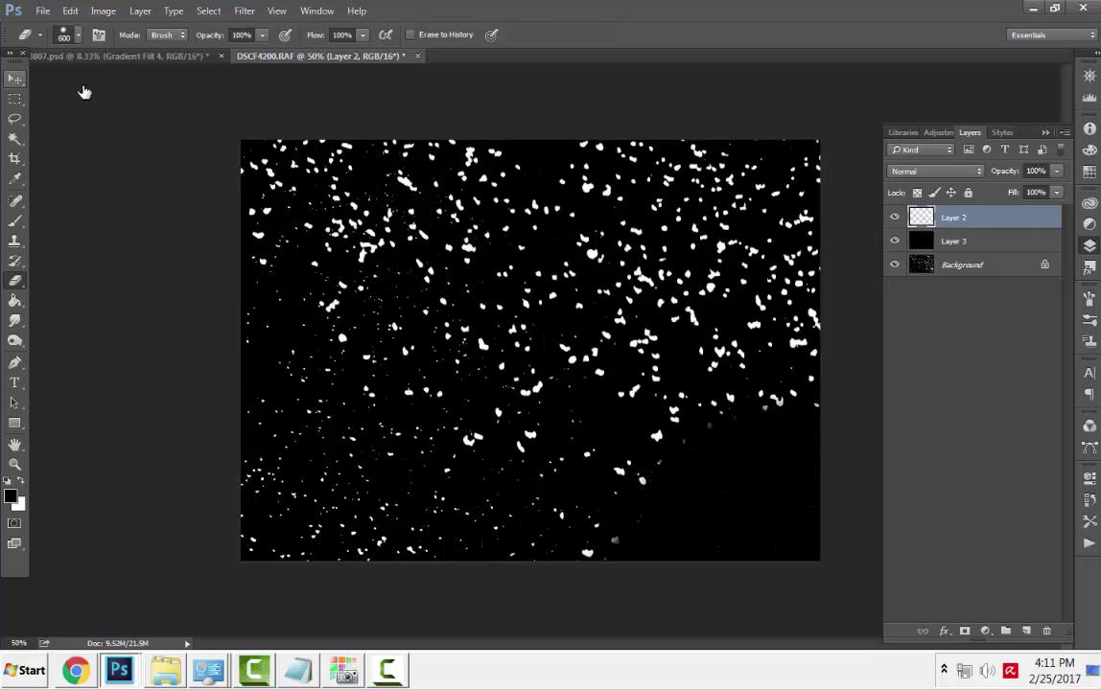
{"action": "key", "text": "v"}
{"action": "key", "text": "ctrl+Tab"}
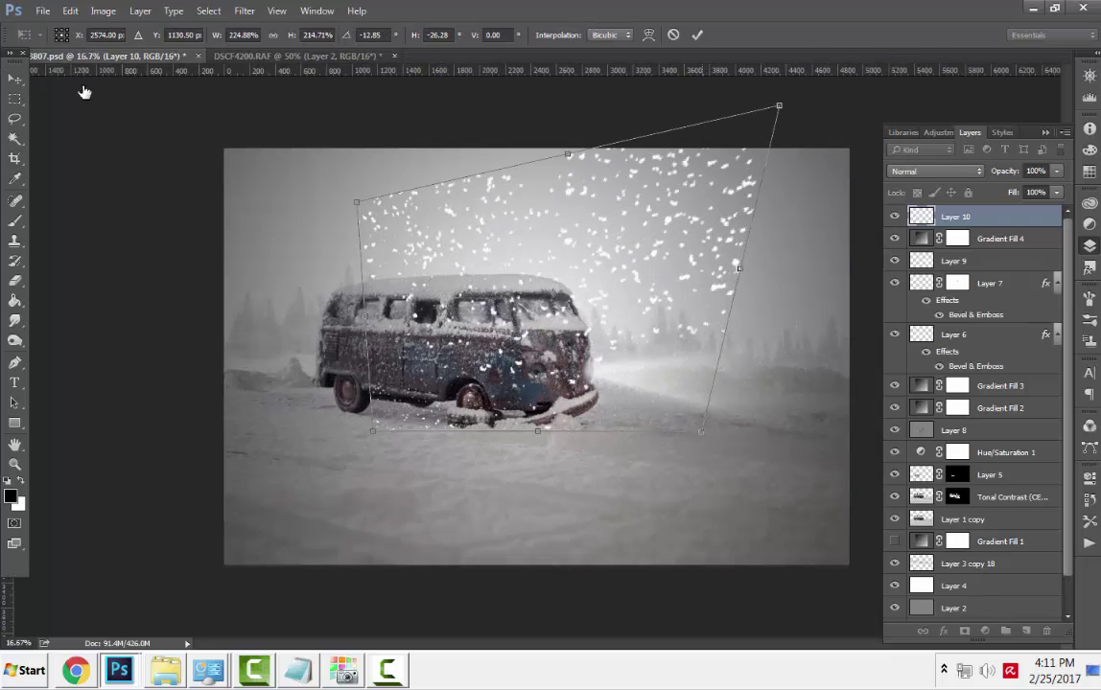
- Shrink the snowflakes into the top-right sky and distort their top-right corner
{"action": "key", "text": "Return"}
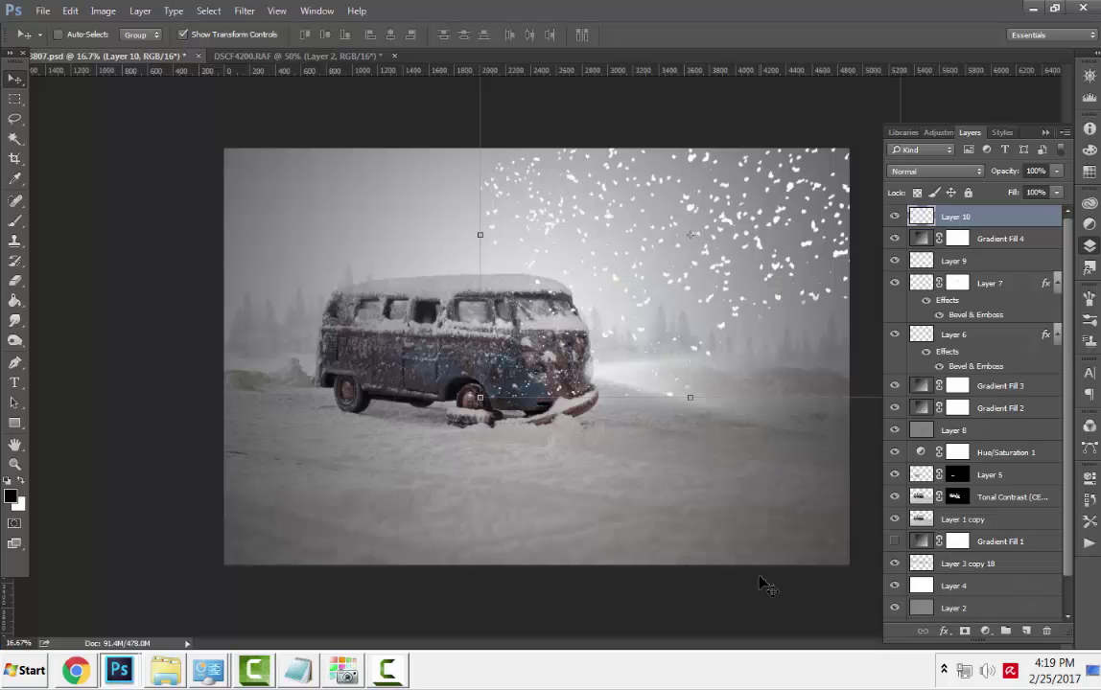
{"action": "key", "text": "ctrl+minus"}
{"action": "left_click_drag", "start_coordinate": [805, 184], "coordinate": [769, 184]}
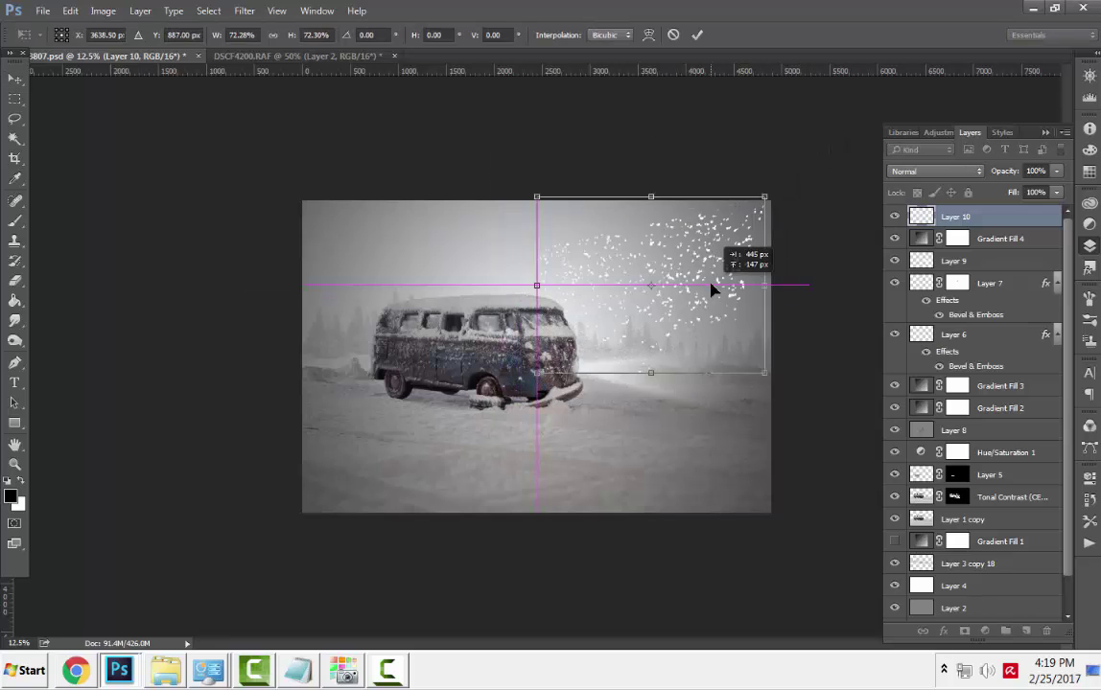
{"action": "left_click_drag", "start_coordinate": [667, 294], "coordinate": [742, 290]}
{"action": "left_click_drag", "start_coordinate": [793, 181], "coordinate": [779, 194]}
{"action": "key", "text": "Return"}
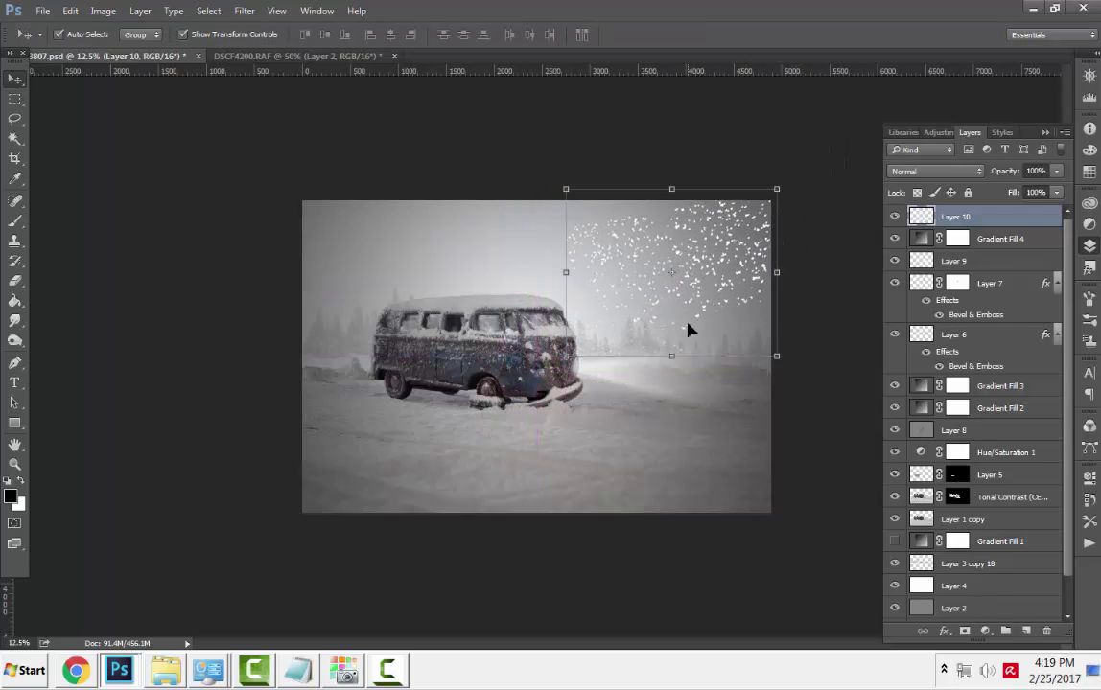
- Duplicate the snowflakes over the bus and stretch the copy upward
{"action": "left_click_drag", "start_coordinate": [688, 327], "coordinate": [503, 365], "text": "alt"}
{"action": "key", "text": "ctrl+t"}
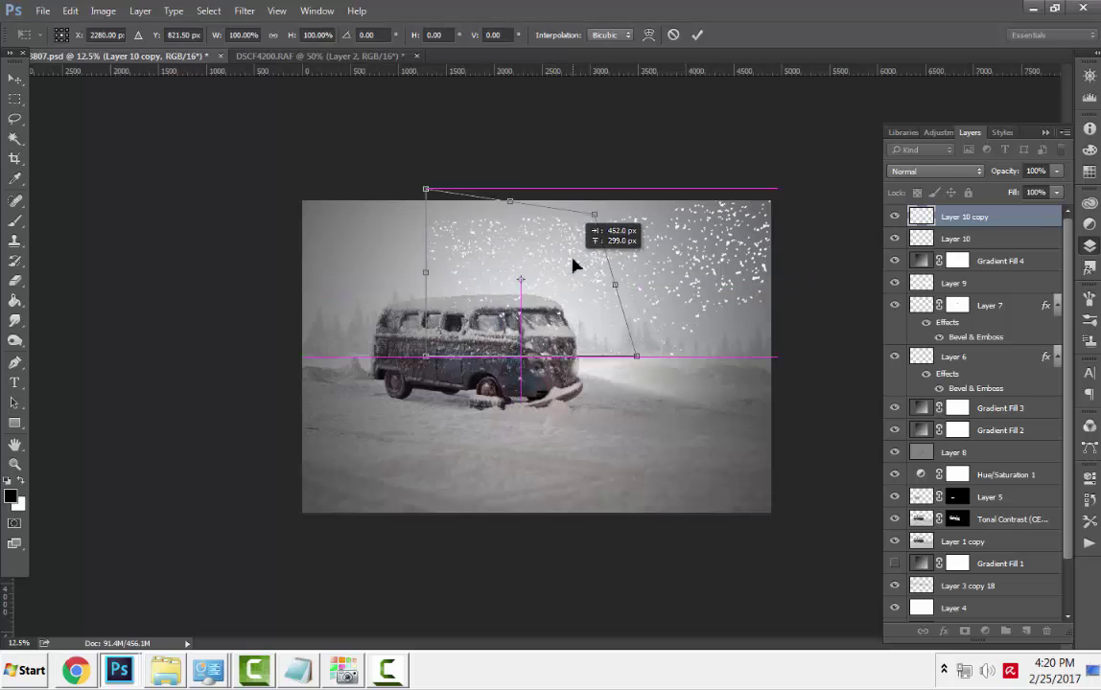
{"action": "left_click_drag", "start_coordinate": [550, 252], "coordinate": [697, 192]}
{"action": "key", "text": "Return"}
{"action": "key", "text": "e"}
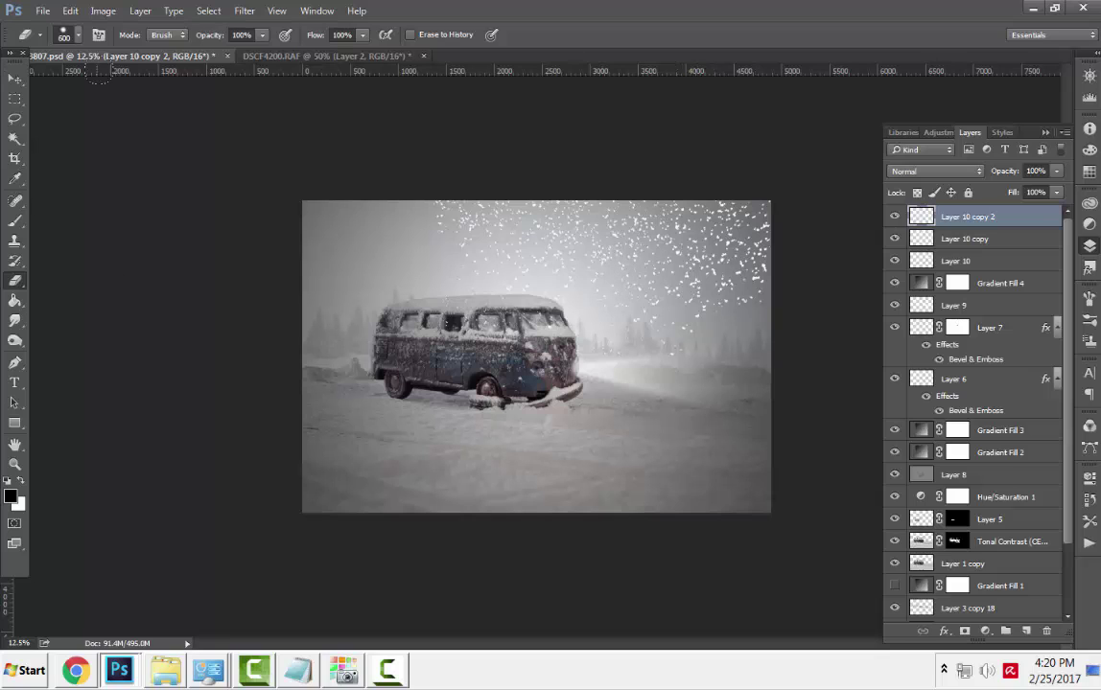
- Duplicate Layer 10, then move and rotate the first snowflake copy into place
{"action": "left_click", "coordinate": [921, 261]}
{"action": "key", "text": "v"}
{"action": "key", "text": "ctrl+t"}
{"action": "key", "text": "Escape"}
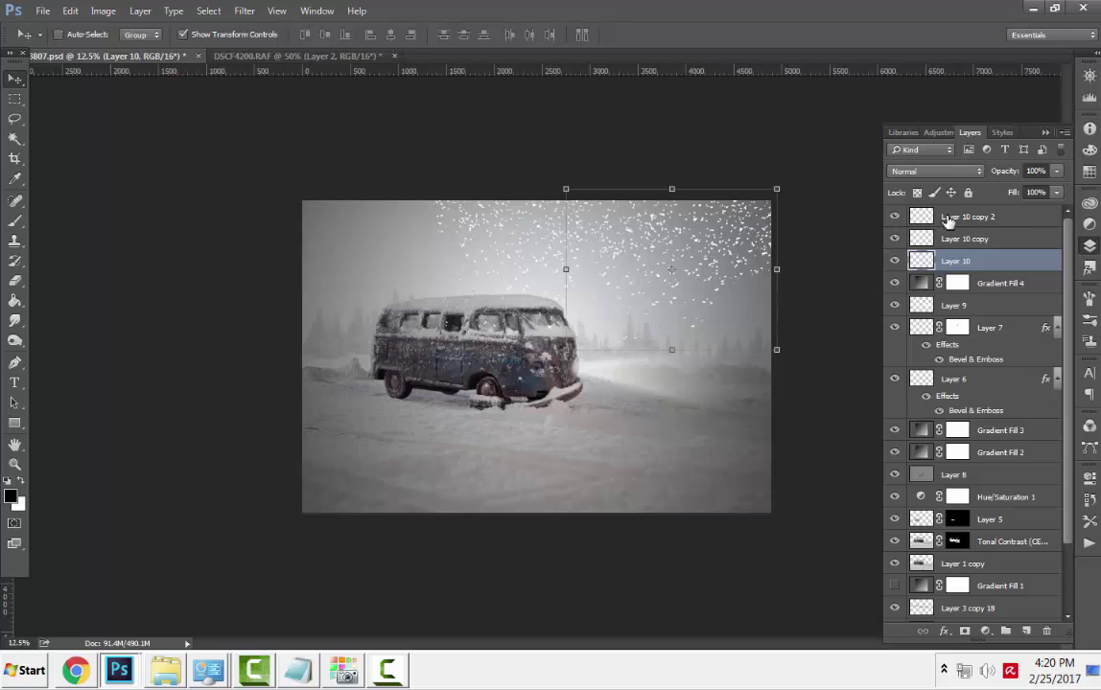
{"action": "key", "text": "ctrl+j"}
{"action": "left_click_drag", "start_coordinate": [745, 320], "coordinate": [752, 375]}
{"action": "key", "text": "ctrl+t"}
{"action": "mouse_move", "coordinate": [725, 476]}
{"action": "left_mouse_down"}
{"action": "mouse_move", "coordinate": [767, 439]}
{"action": "mouse_move", "coordinate": [742, 324]}
{"action": "left_mouse_up"}
{"action": "key", "text": "Return"}
{"action": "key", "text": "e"}
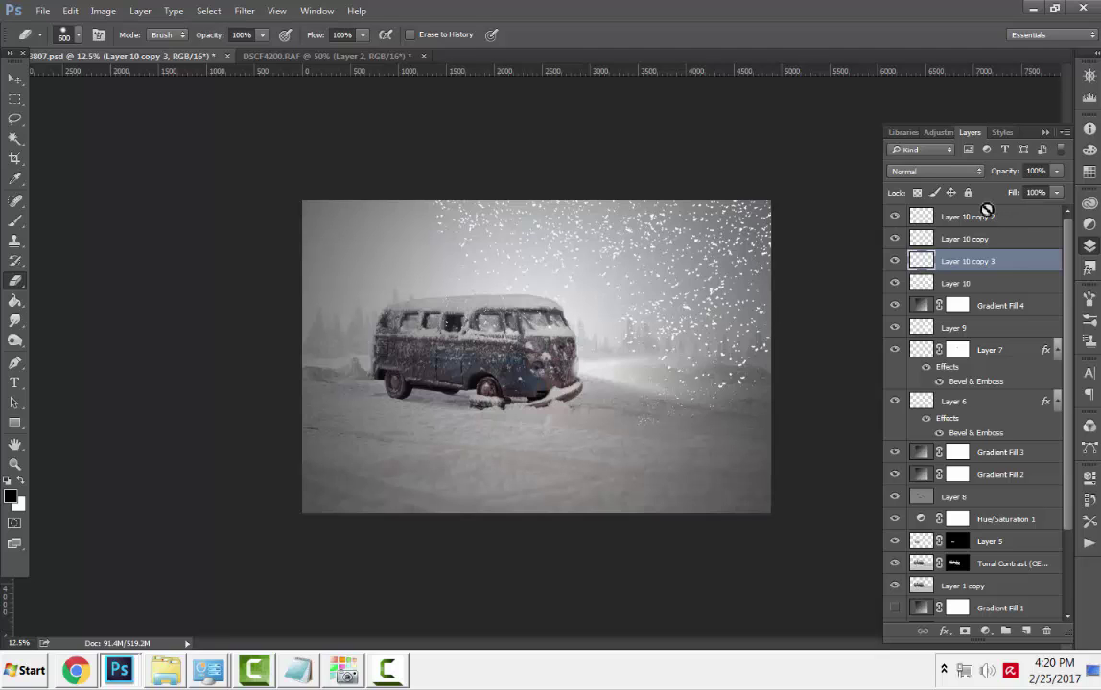
- Add two more snowflake copies moved to new spots in the scene
{"action": "key", "text": "ctrl+j"}
{"action": "key", "text": "v"}
{"action": "left_click_drag", "start_coordinate": [450, 326], "coordinate": [444, 402]}
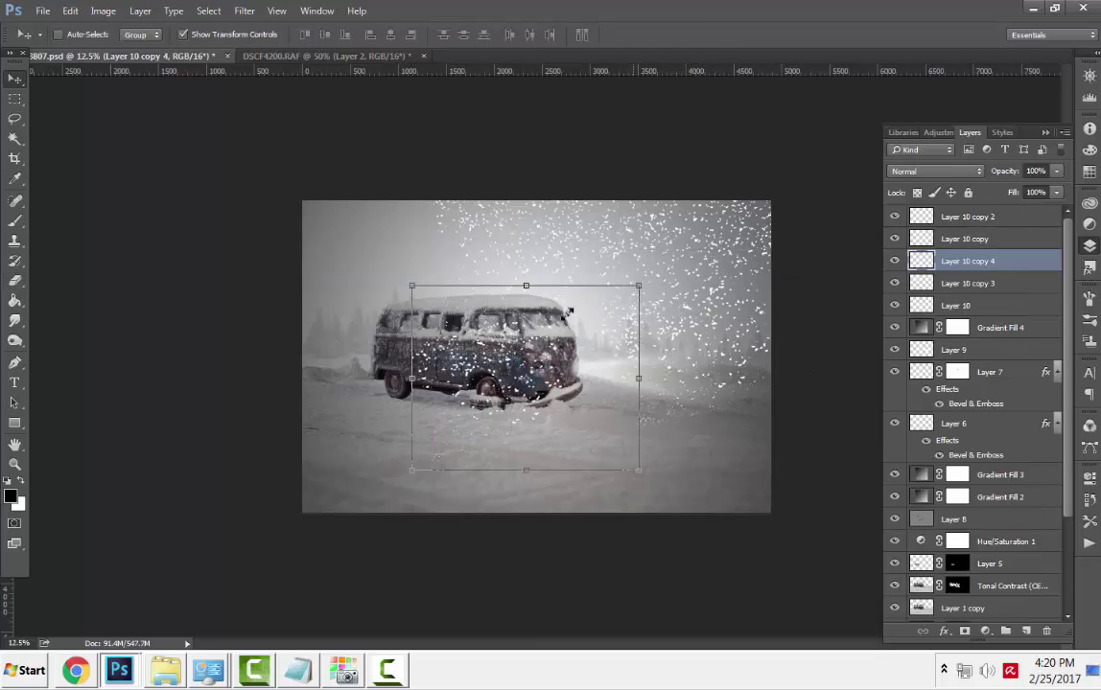
{"action": "key", "text": "ctrl+t"}
{"action": "key", "text": "Return"}
{"action": "mouse_move", "coordinate": [518, 434]}
{"action": "left_mouse_down"}
{"action": "mouse_move", "coordinate": [429, 253]}
{"action": "mouse_move", "coordinate": [477, 299]}
{"action": "left_mouse_up"}
{"action": "key", "text": "ctrl+j"}
{"action": "key", "text": "e"}
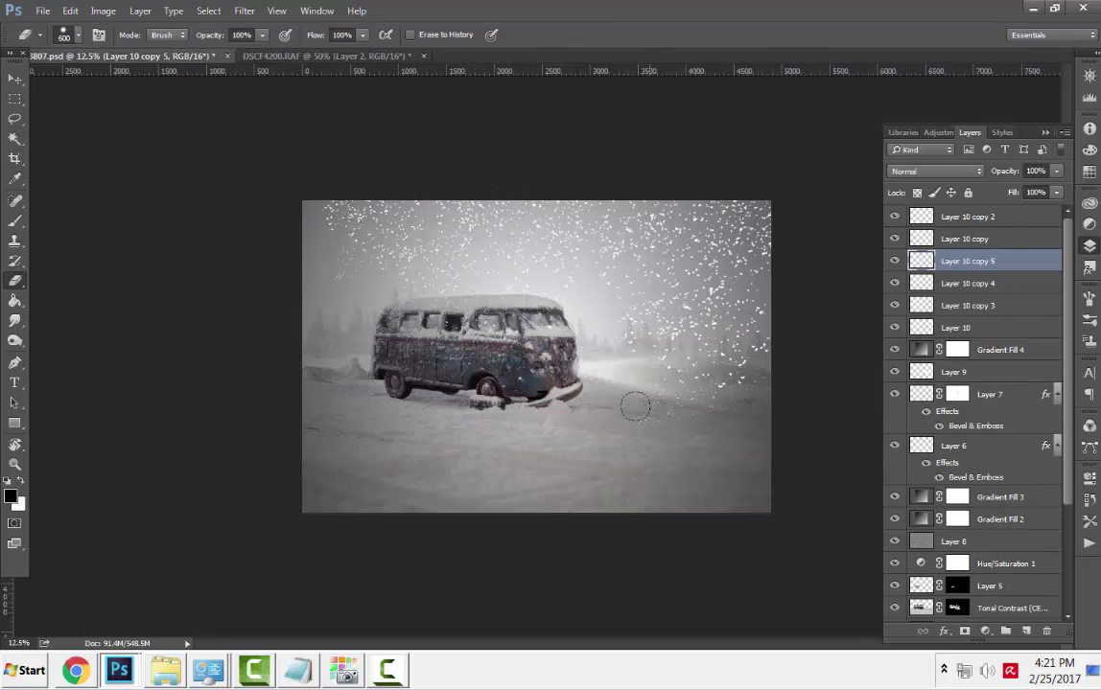
- Place two further Layer 10 copies elsewhere in the scene and across the van
{"action": "left_click", "coordinate": [969, 327]}
{"action": "key", "text": "v"}
{"action": "key", "text": "ctrl+j"}
{"action": "mouse_move", "coordinate": [577, 412]}
{"action": "left_mouse_down"}
{"action": "mouse_move", "coordinate": [352, 352]}
{"action": "mouse_move", "coordinate": [376, 338]}
{"action": "left_mouse_up"}
{"action": "key", "text": "e"}
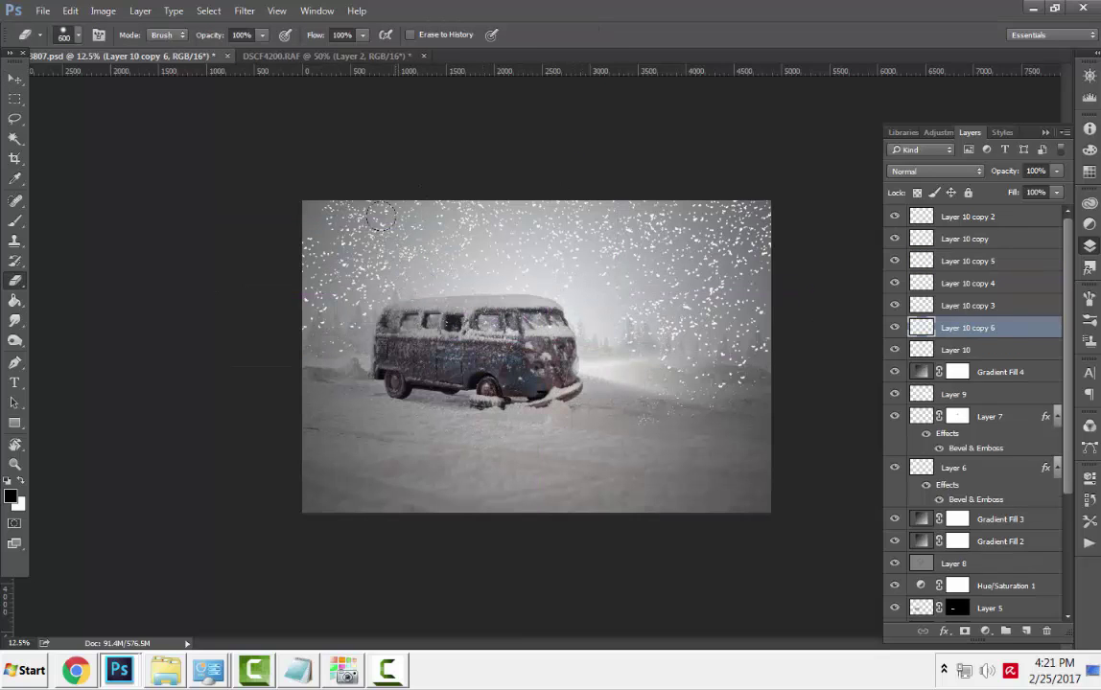
{"action": "key", "text": "ctrl+j"}
{"action": "key", "text": "v"}
{"action": "left_click_drag", "start_coordinate": [548, 330], "coordinate": [429, 381]}
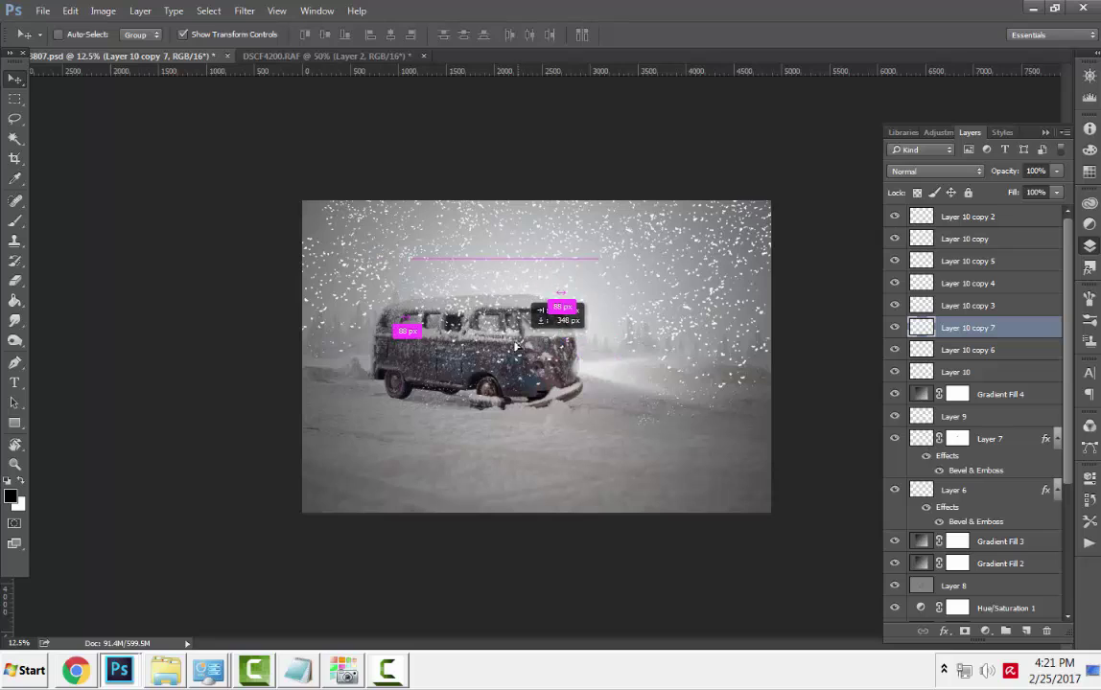
{"action": "key", "text": "e"}
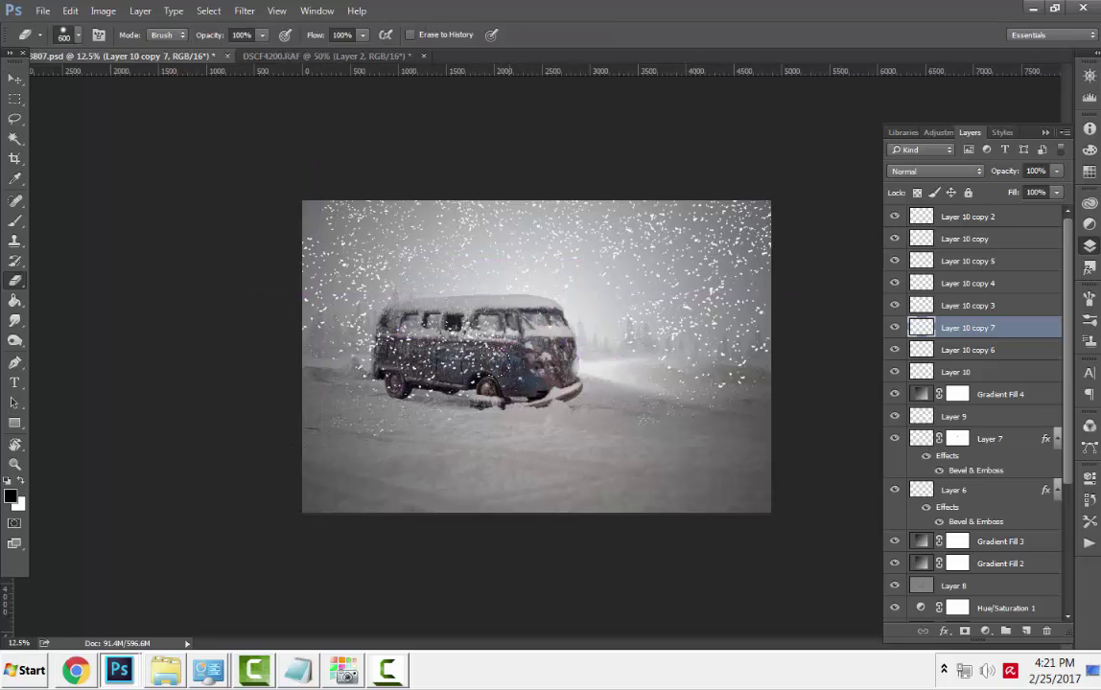
- Add an enlarged snow copy rotated about -90° over the van, then select Layer 10 through copy 2
{"action": "key", "text": "ctrl+j"}
{"action": "key", "text": "v"}
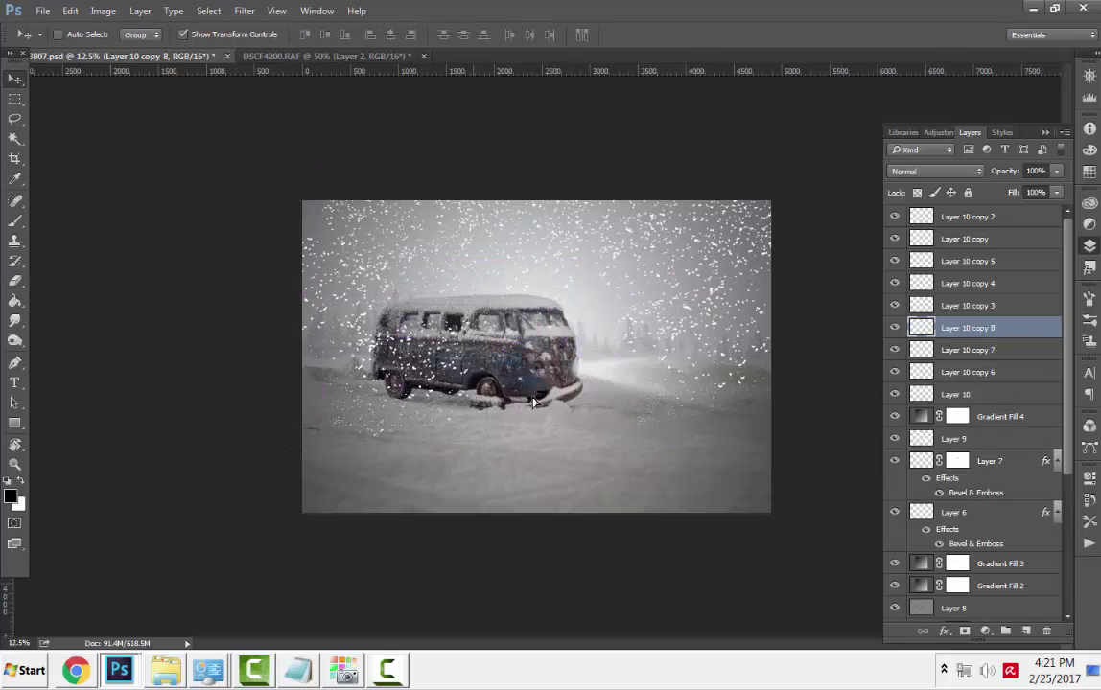
{"action": "key", "text": "ctrl+t"}
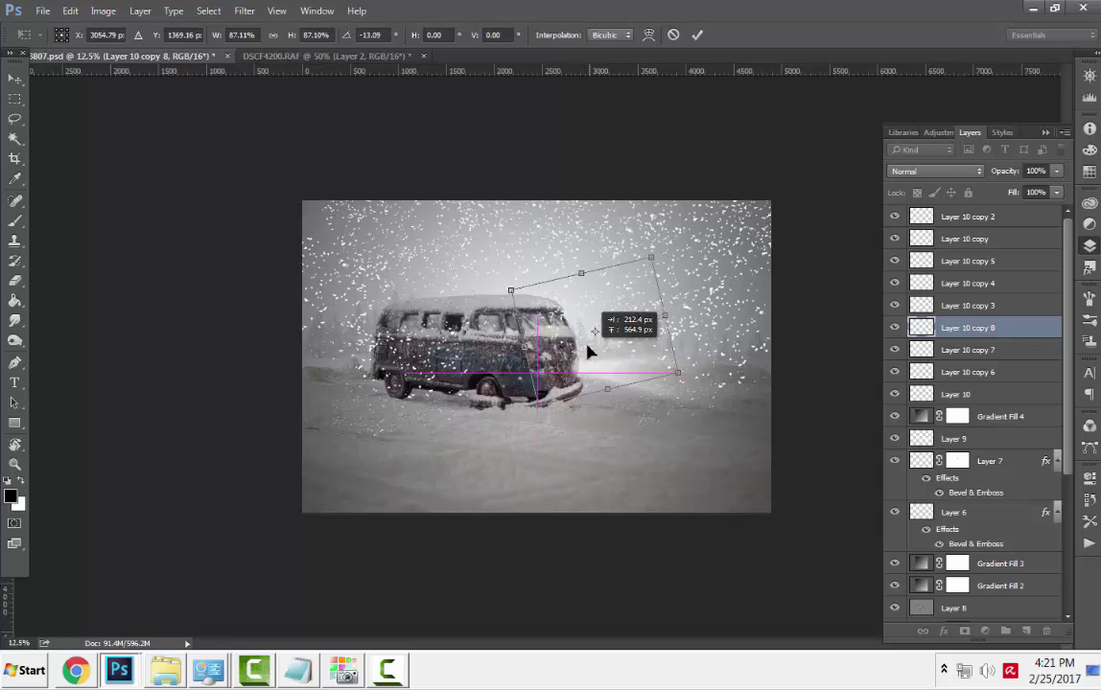
{"action": "mouse_move", "coordinate": [617, 448]}
{"action": "left_mouse_down"}
{"action": "mouse_move", "coordinate": [582, 400]}
{"action": "mouse_move", "coordinate": [660, 295]}
{"action": "mouse_move", "coordinate": [455, 455]}
{"action": "left_mouse_up"}
{"action": "left_click_drag", "start_coordinate": [537, 402], "coordinate": [580, 413]}
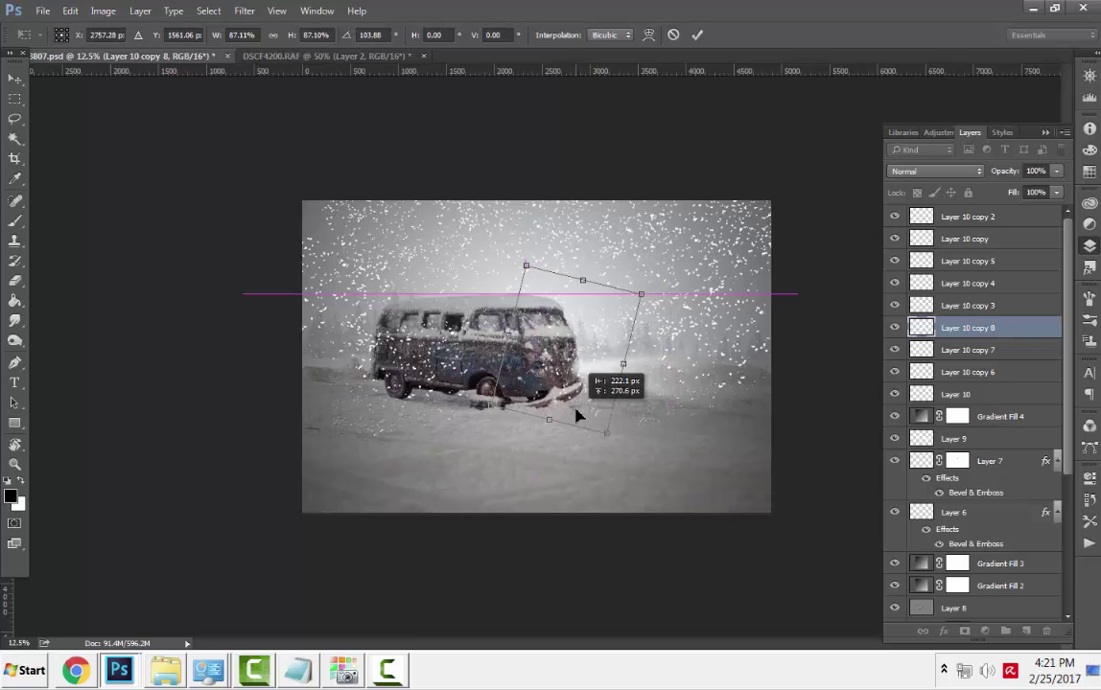
{"action": "key", "text": "Return"}
{"action": "left_click", "coordinate": [959, 394]}
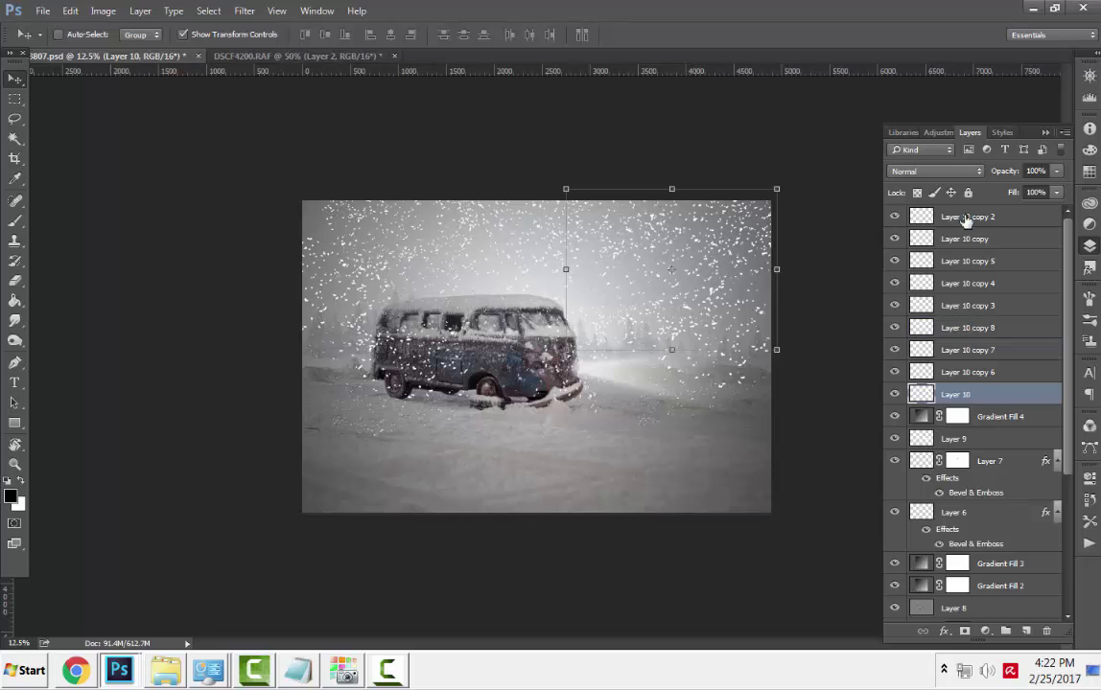
{"action": "left_click", "coordinate": [965, 216], "text": "shift"}
- Merge the snowflake copies and flip the merged snow vertically, lower in the scene
{"action": "key", "text": "ctrl+e"}
{"action": "left_click_drag", "start_coordinate": [527, 160], "coordinate": [604, 519]}
{"action": "key", "text": "Return"}
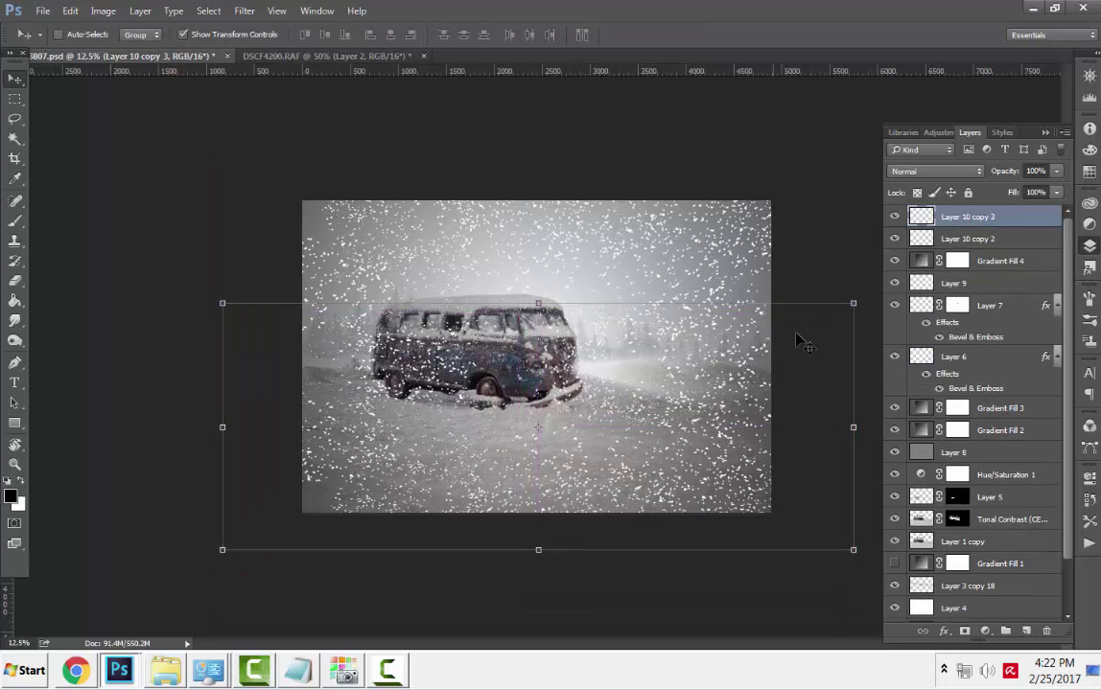
{"action": "left_click", "coordinate": [952, 245]}
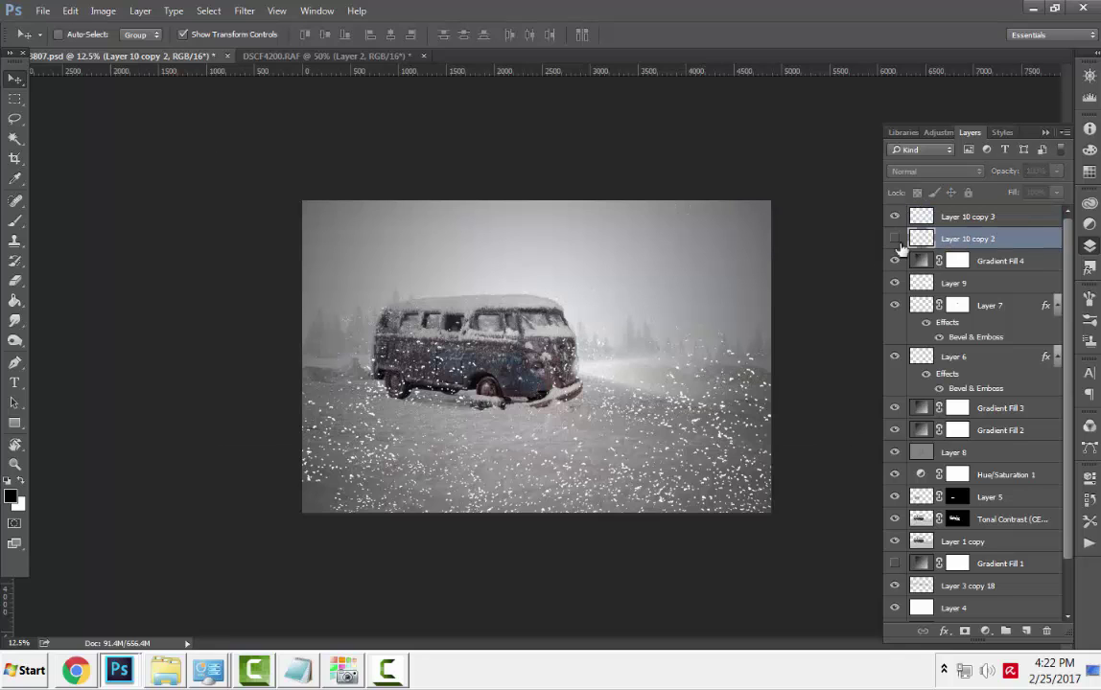
{"action": "left_click", "coordinate": [965, 217]}
{"action": "key", "text": "e"}
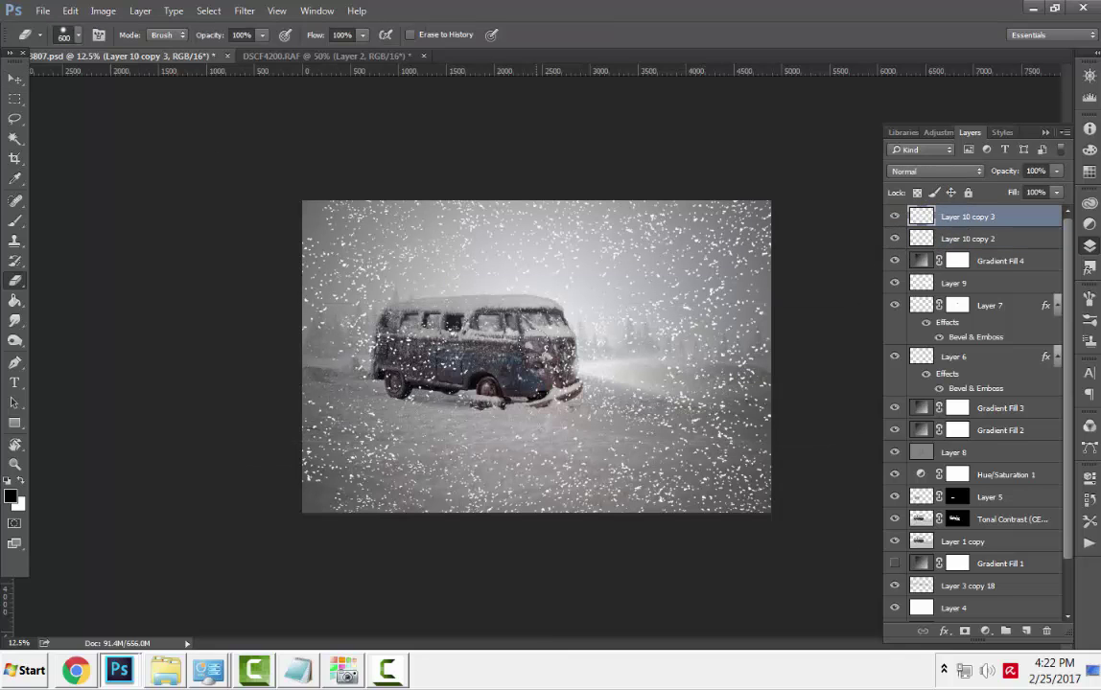
{"action": "key", "text": "v"}
- Create a big-flake Layer 10, enlarged then scaled to 87.30% and tilted slightly
{"action": "key", "text": "ctrl+v"}
{"action": "key", "text": "ctrl+t"}
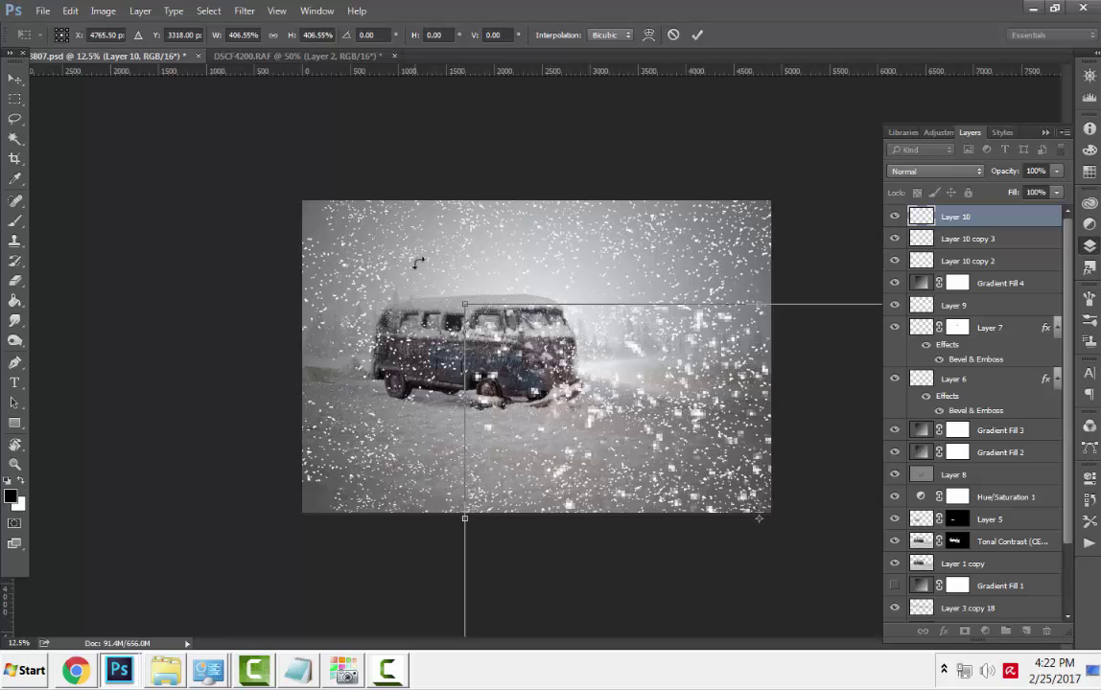
{"action": "mouse_move", "coordinate": [464, 305]}
{"action": "left_mouse_down"}
{"action": "mouse_move", "coordinate": [318, 216]}
{"action": "mouse_move", "coordinate": [342, 220]}
{"action": "left_mouse_up"}
{"action": "key", "text": "Return"}
{"action": "key", "text": "ctrl+t"}
{"action": "mouse_move", "coordinate": [283, 132]}
{"action": "left_mouse_down"}
{"action": "mouse_move", "coordinate": [266, 173]}
{"action": "mouse_move", "coordinate": [259, 149]}
{"action": "mouse_move", "coordinate": [213, 165]}
{"action": "left_mouse_up"}
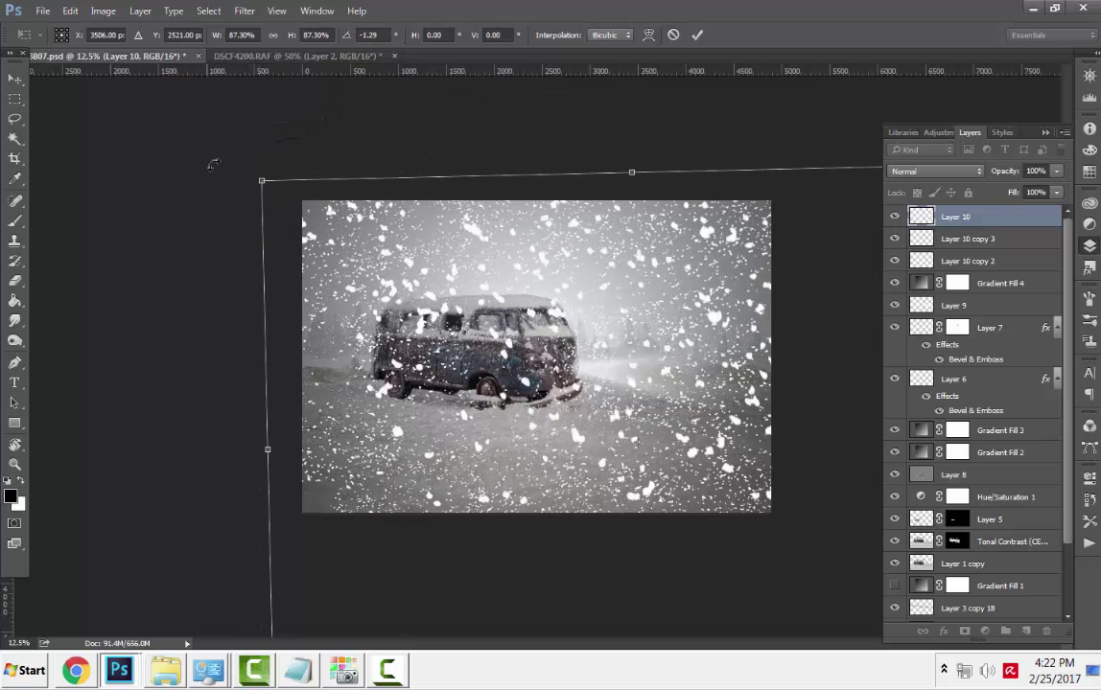
{"action": "key", "text": "Return"}
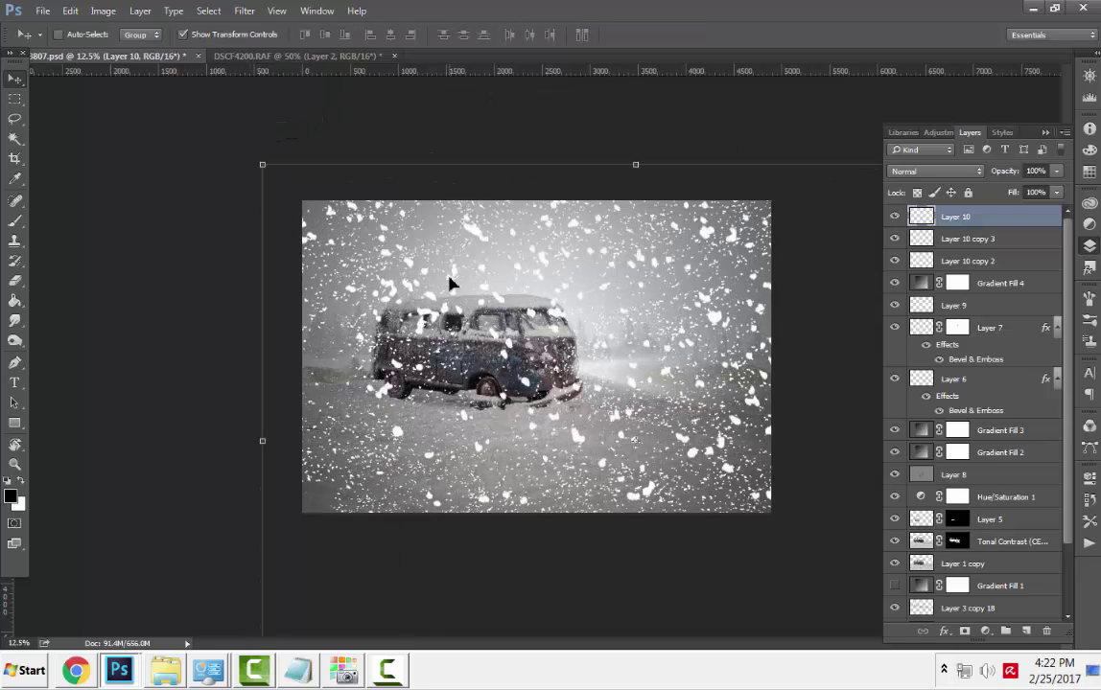
- Apply a heavy Gaussian Blur of radius 26.4 to Layer 10
{"action": "left_click", "coordinate": [243, 11]}
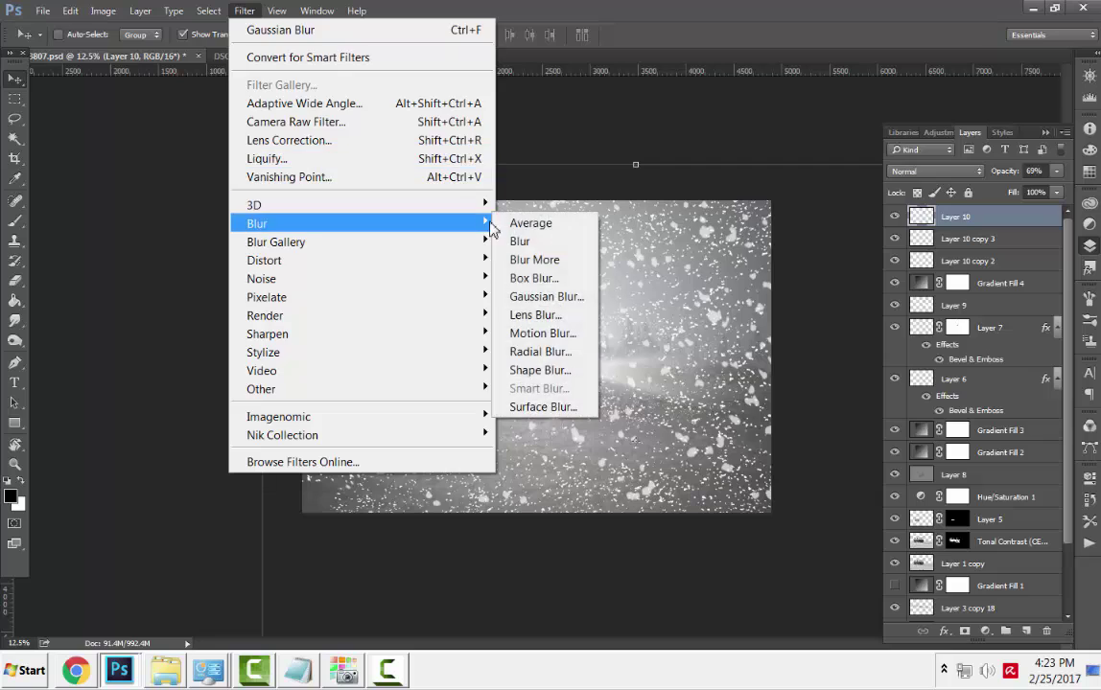
{"action": "left_click", "coordinate": [554, 298]}
{"action": "left_click", "coordinate": [920, 233]}
{"action": "left_click", "coordinate": [243, 11]}
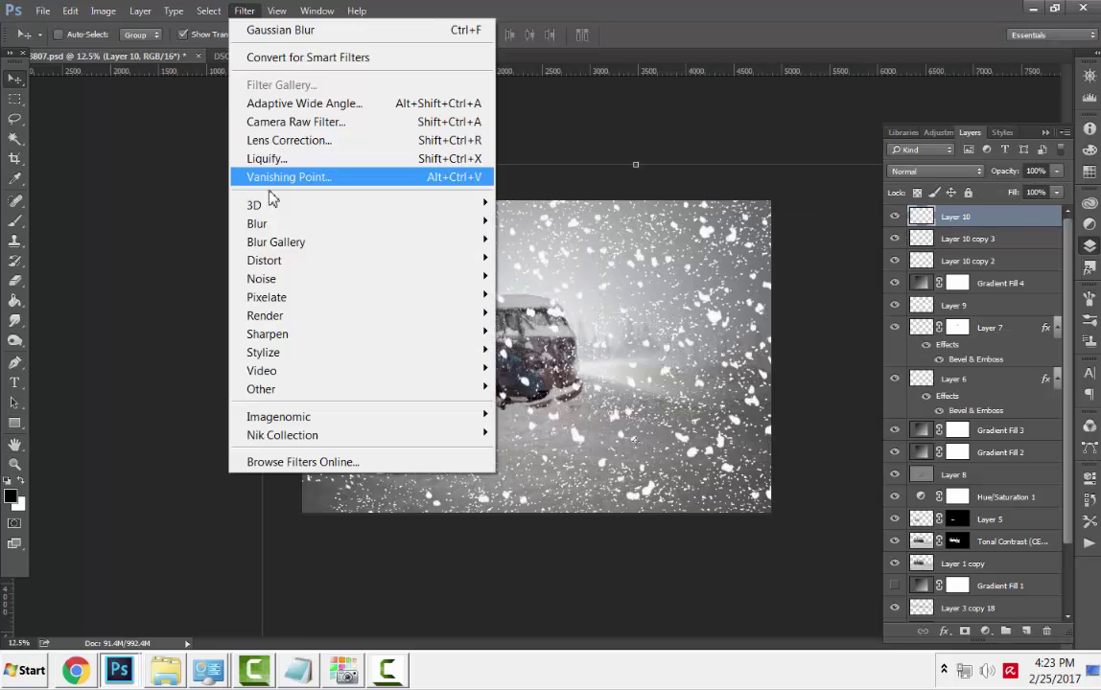
{"action": "left_click", "coordinate": [531, 299]}
{"action": "left_click_drag", "start_coordinate": [756, 443], "coordinate": [797, 450]}
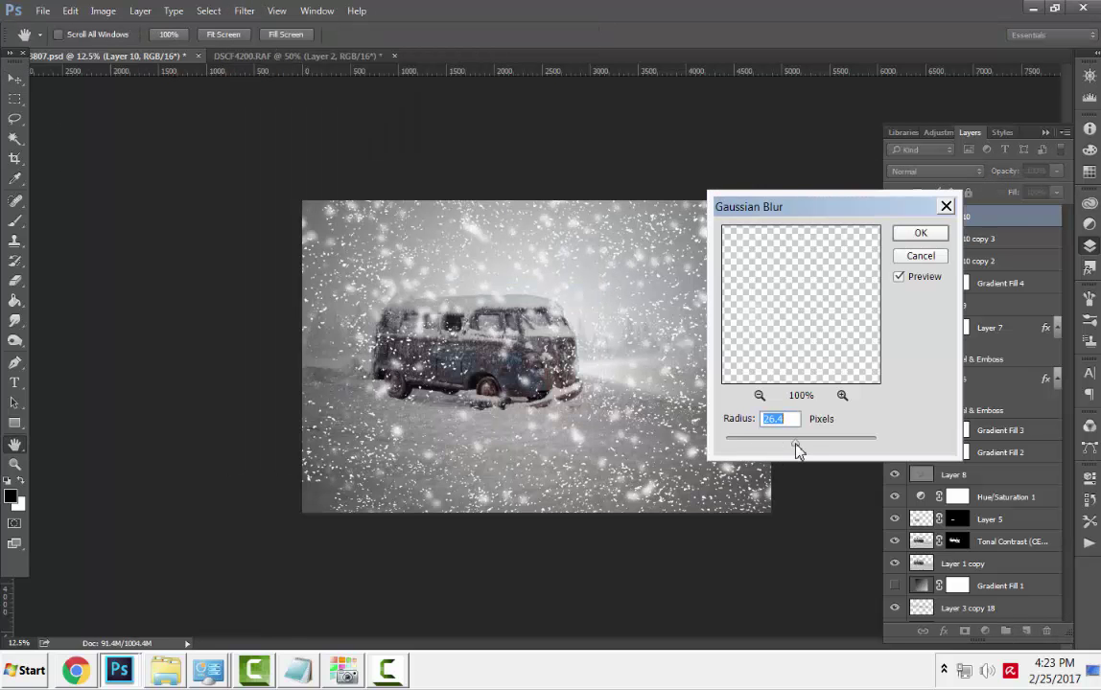
{"action": "left_click", "coordinate": [920, 233]}
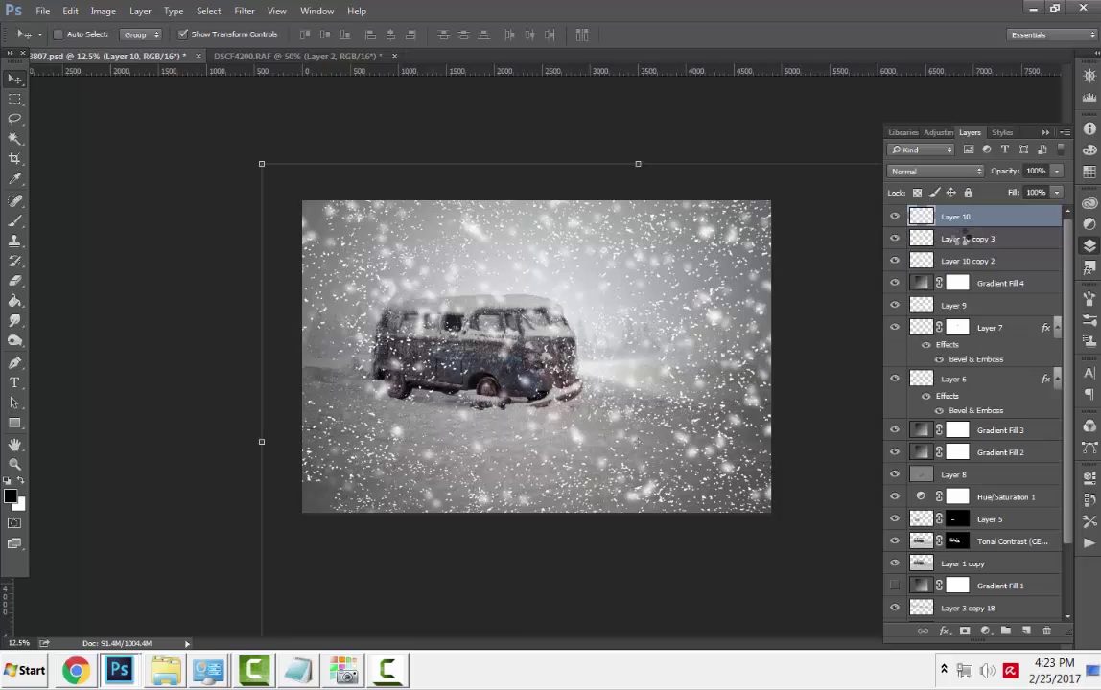
- Give Layer 10 copy 3 a lighter Gaussian Blur
{"action": "left_click", "coordinate": [966, 239]}
{"action": "left_click", "coordinate": [243, 10]}
{"action": "left_click", "coordinate": [542, 303]}
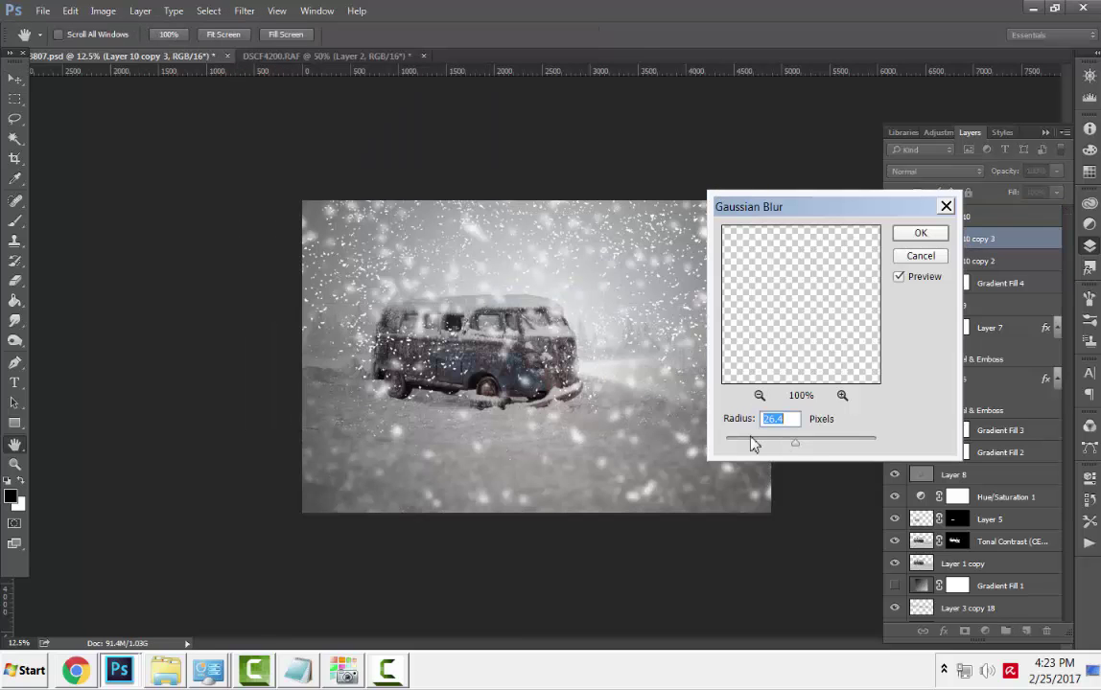
{"action": "left_click_drag", "start_coordinate": [752, 442], "coordinate": [774, 445]}
{"action": "left_click", "coordinate": [920, 233]}
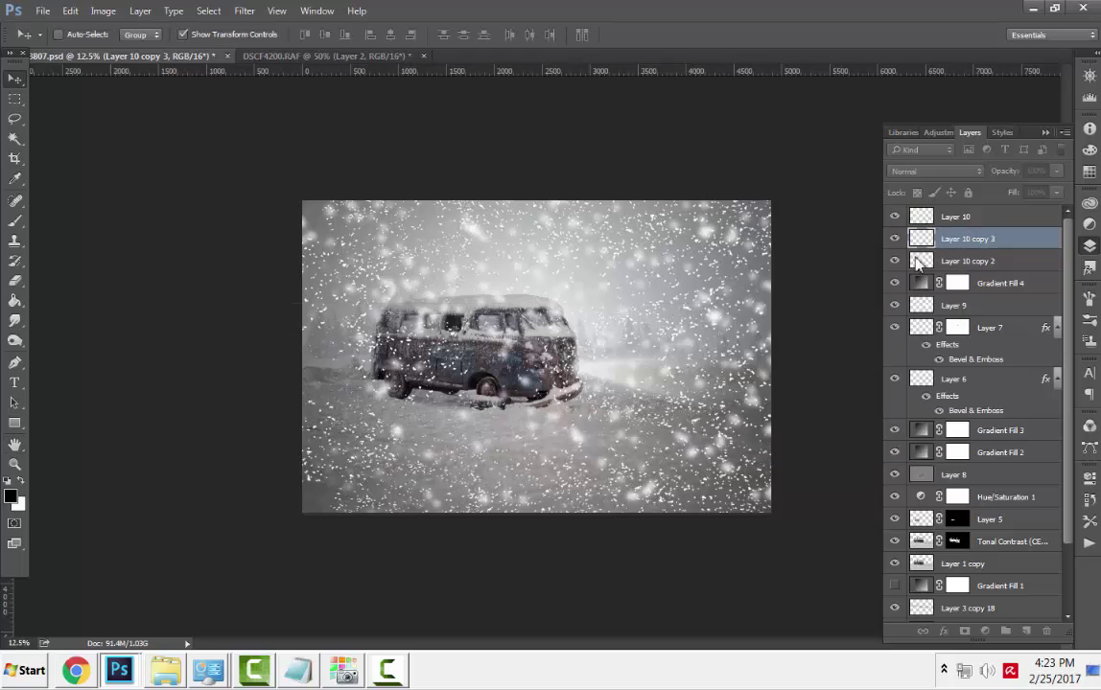
- Blur Layer 10 copy 2 with a light 4.5-radius Gaussian Blur
{"action": "left_click", "coordinate": [978, 261]}
{"action": "left_click", "coordinate": [243, 10]}
{"action": "left_click", "coordinate": [542, 303]}
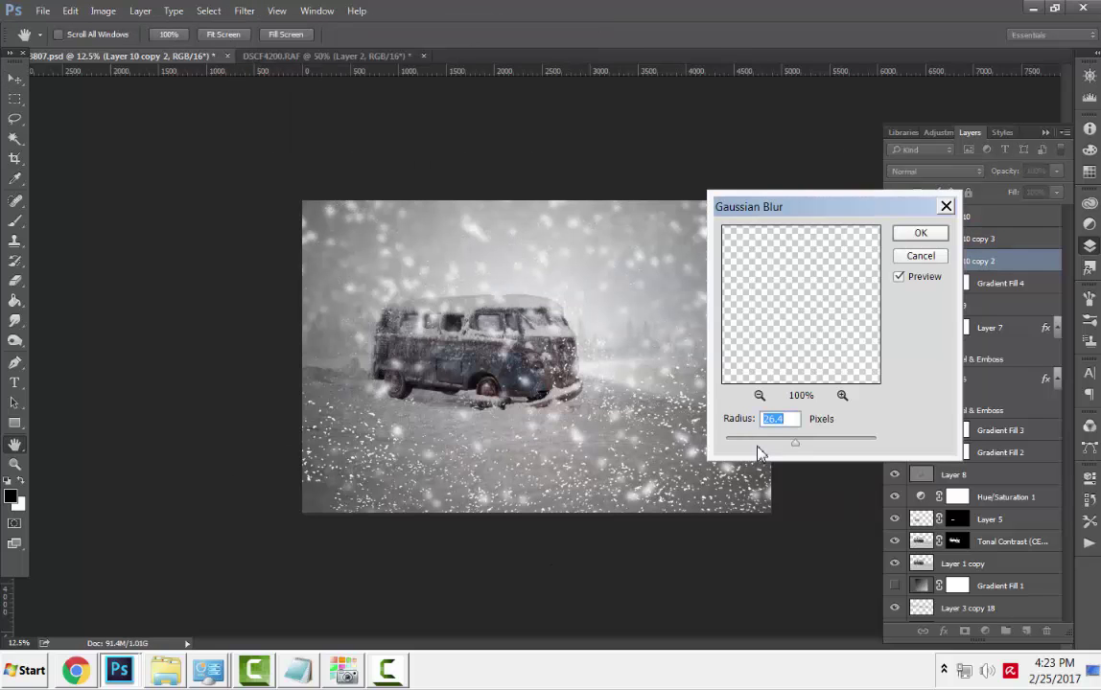
{"action": "left_click", "coordinate": [763, 443]}
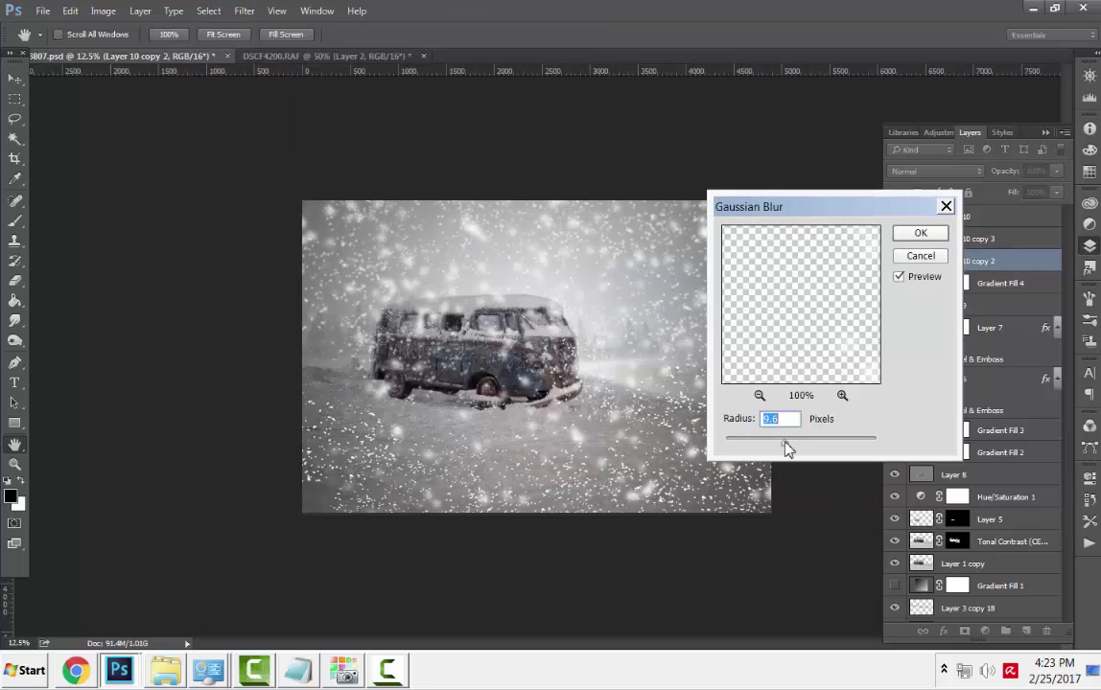
{"action": "left_click", "coordinate": [922, 239]}
{"action": "key", "text": "v"}
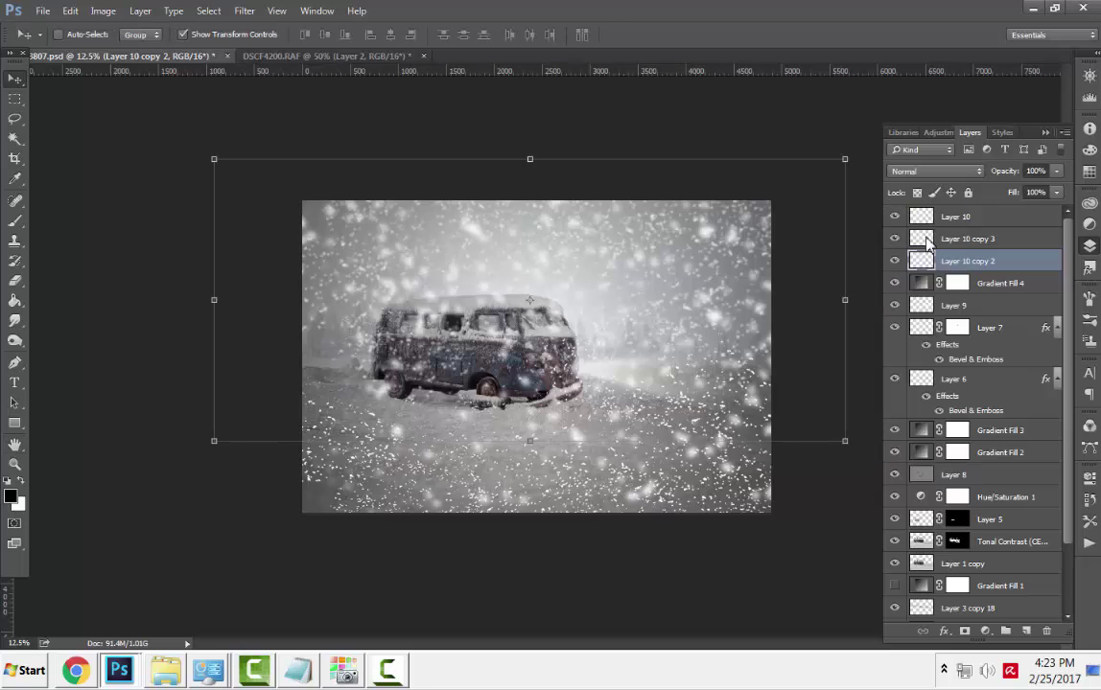
- Re-blur Layer 10 copy 3, fade the snow layers to 67% opacity, and shift Layer 10 about 133 px left
{"action": "left_click", "coordinate": [949, 240]}
{"action": "left_click", "coordinate": [244, 11]}
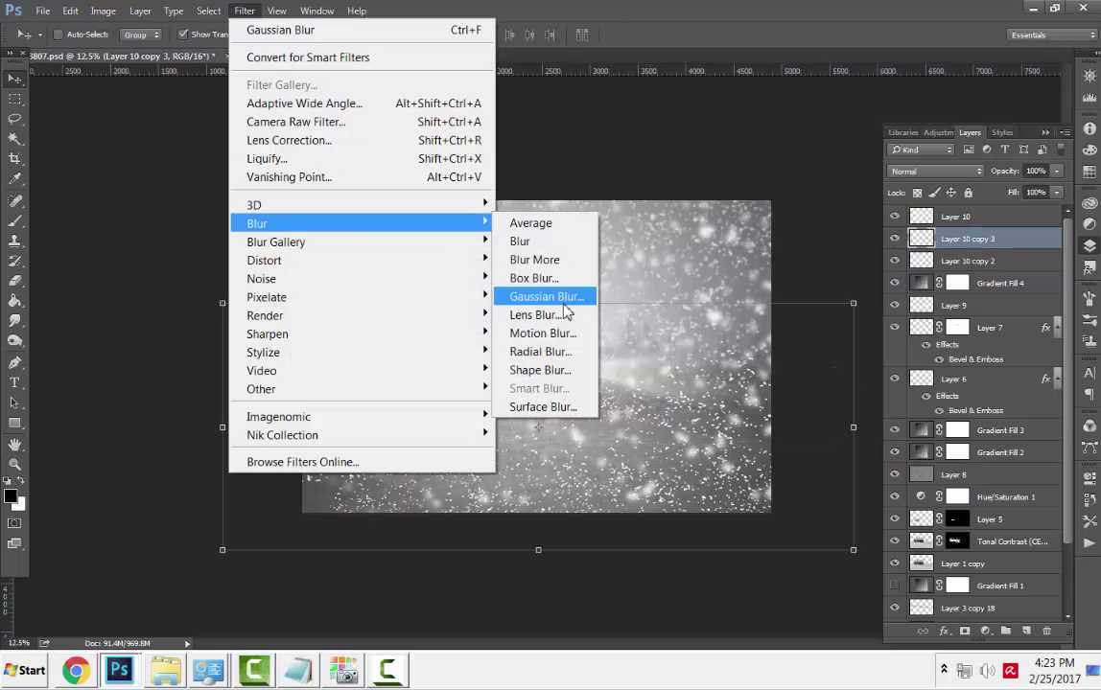
{"action": "left_click", "coordinate": [552, 294]}
{"action": "left_click", "coordinate": [919, 233]}
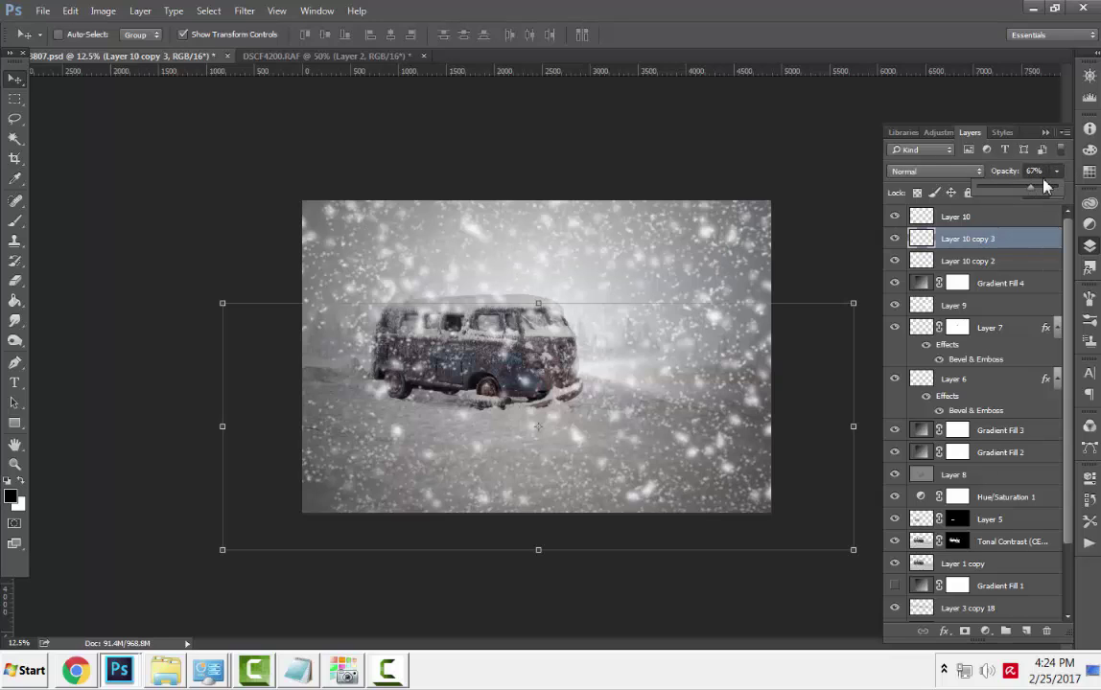
{"action": "left_click", "coordinate": [895, 260]}
{"action": "left_click", "coordinate": [949, 259]}
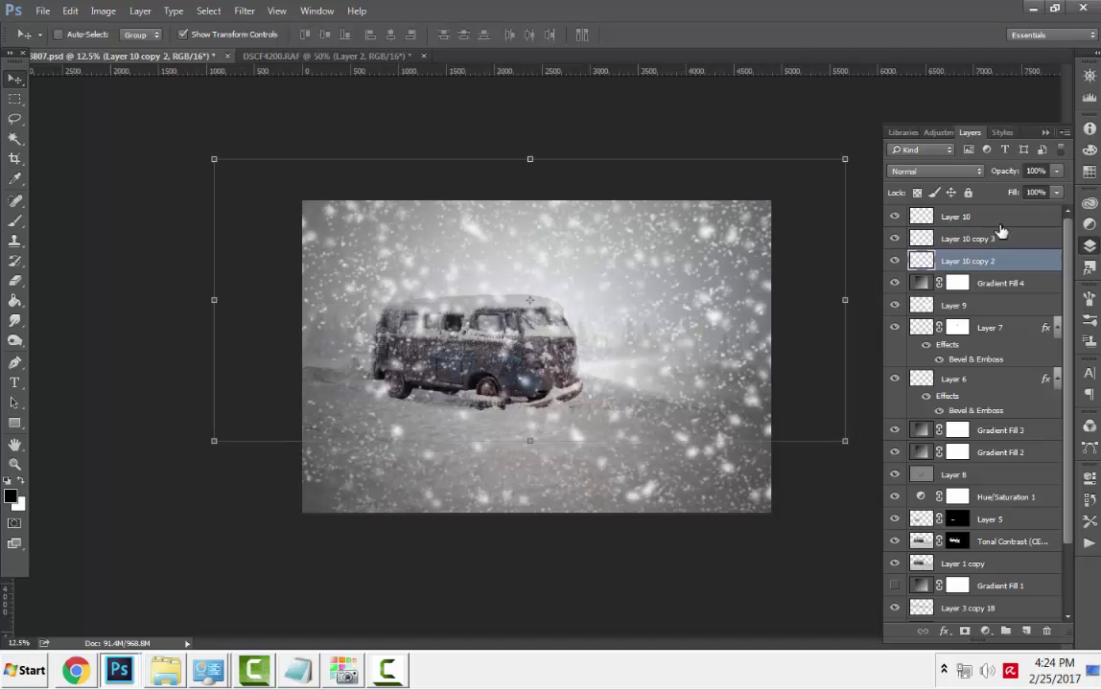
{"action": "left_click", "coordinate": [954, 219]}
{"action": "left_click", "coordinate": [1057, 171]}
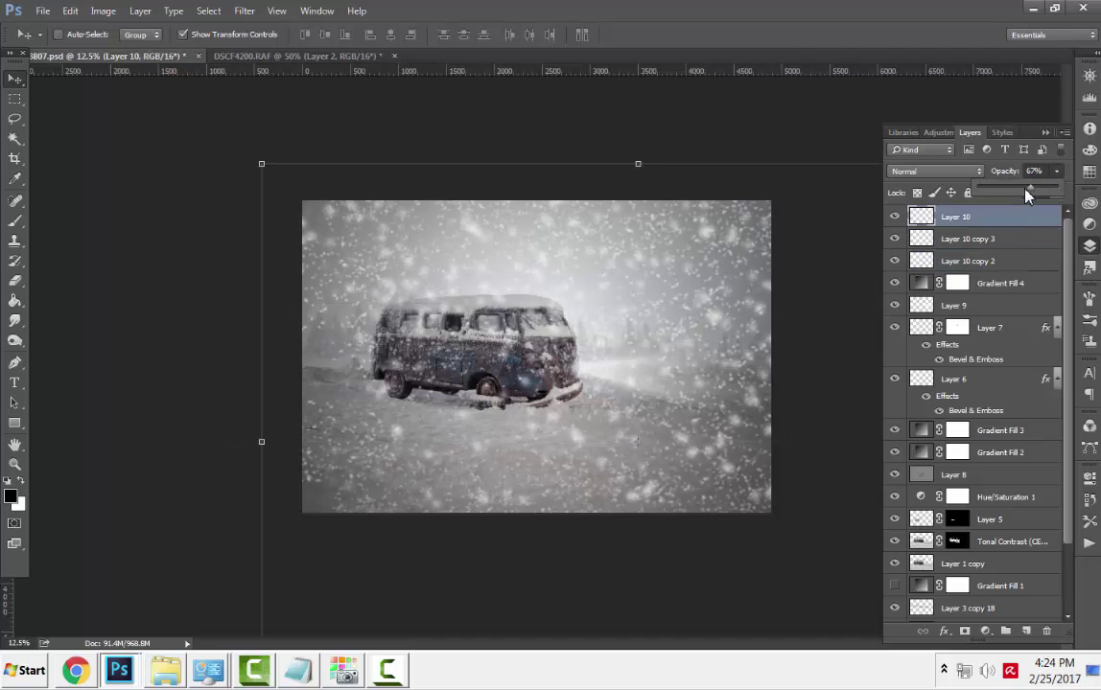
{"action": "left_click_drag", "start_coordinate": [680, 340], "coordinate": [528, 357]}
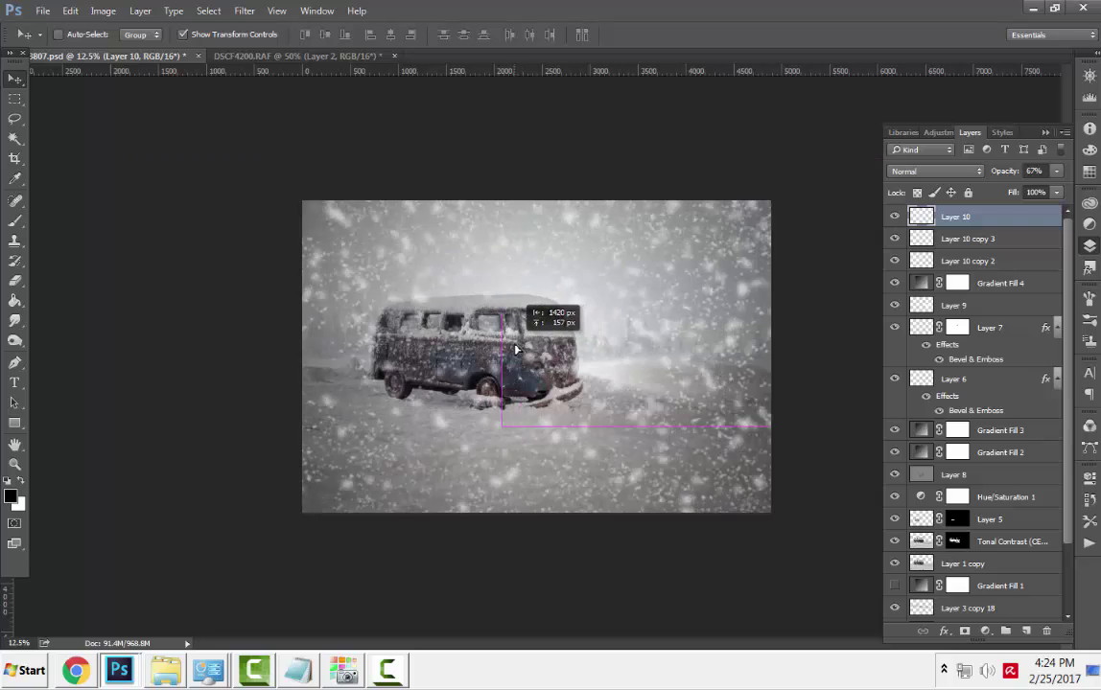
{"action": "left_click", "coordinate": [17, 98]}
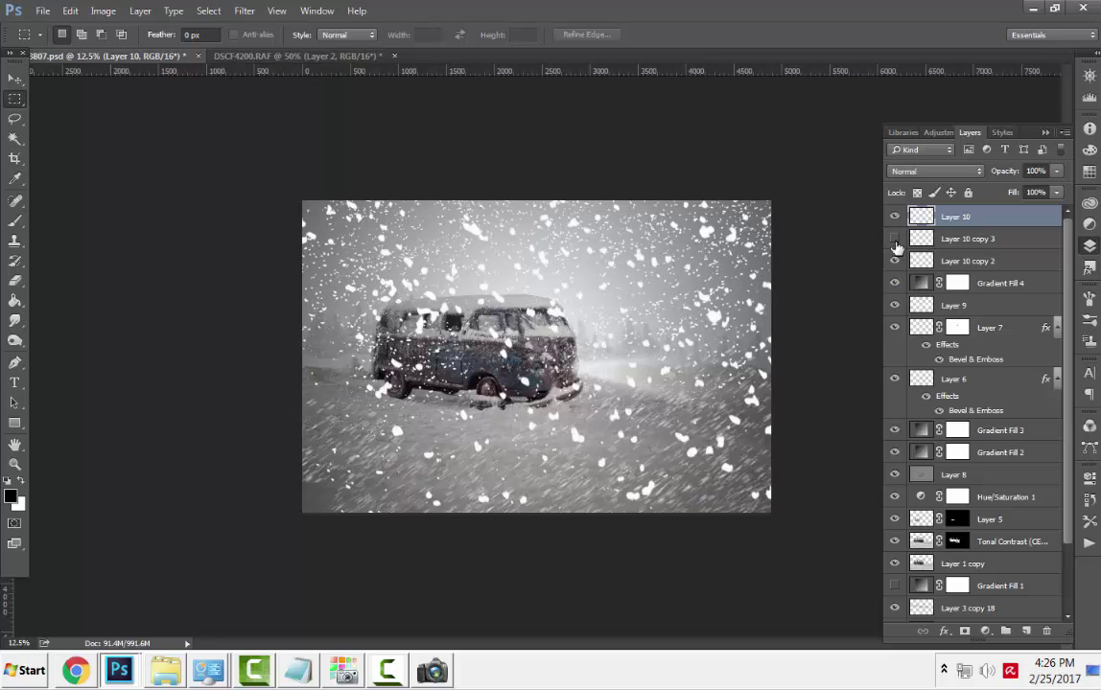
- Move Layer 10 copy 3 below Gradient Fill 2 and give it a Motion Blur
{"action": "left_click_drag", "start_coordinate": [967, 238], "coordinate": [997, 294]}
{"action": "key", "text": "ctrl+z"}
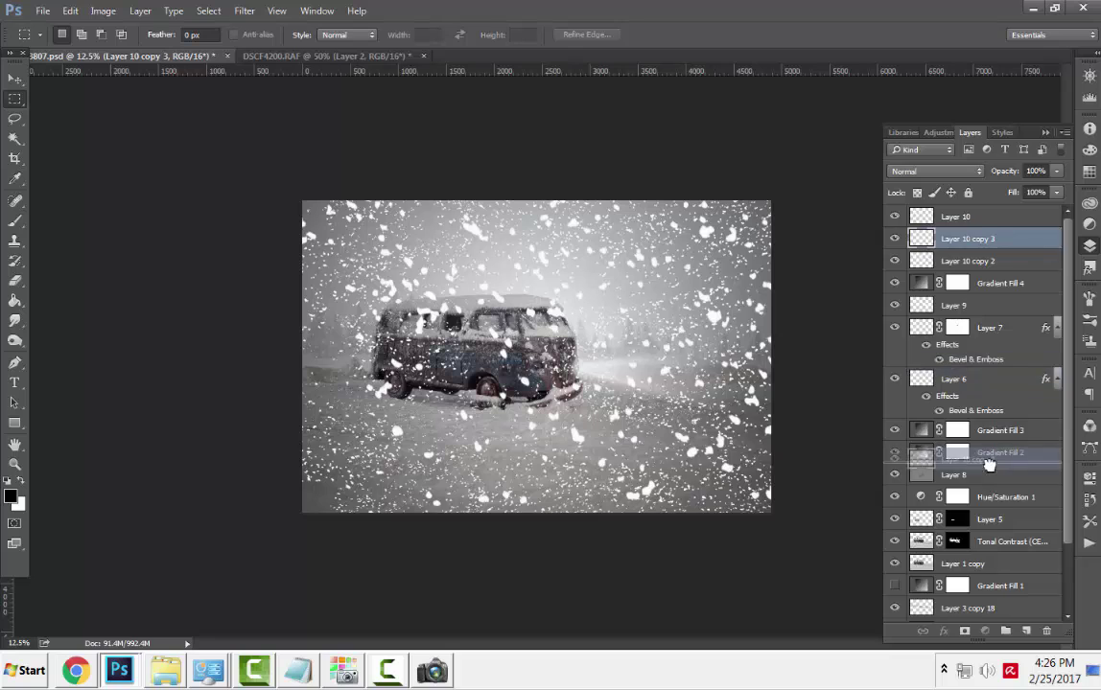
{"action": "left_click_drag", "start_coordinate": [999, 247], "coordinate": [991, 465]}
{"action": "left_click", "coordinate": [244, 11]}
{"action": "mouse_move", "coordinate": [257, 223]}
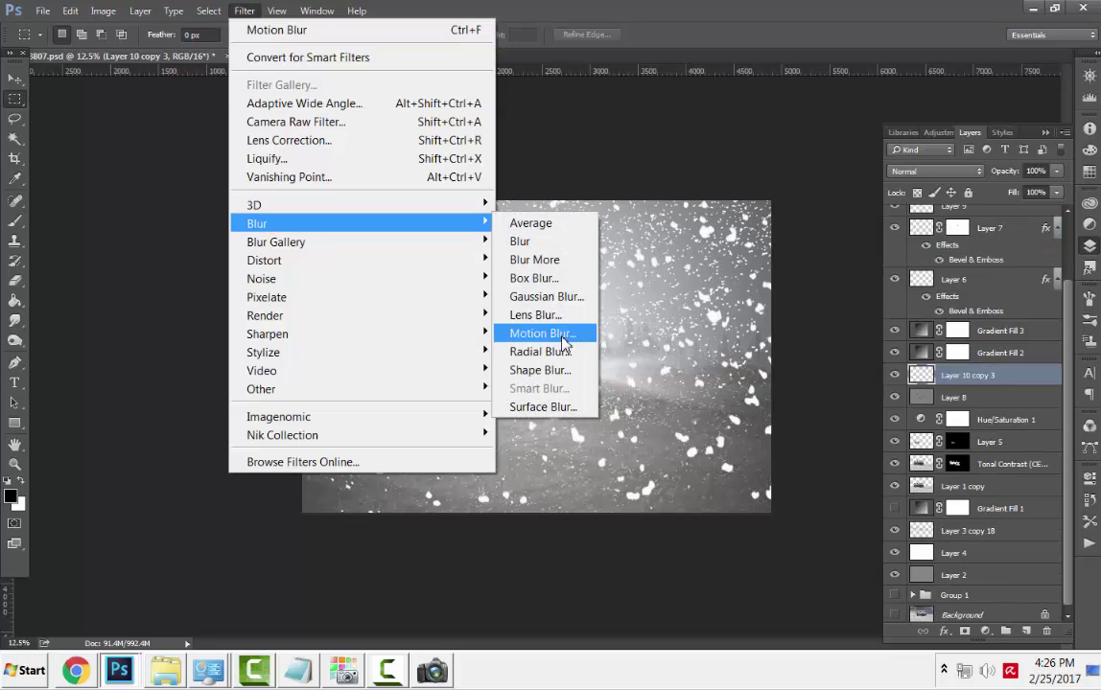
{"action": "left_click", "coordinate": [545, 287]}
{"action": "left_click", "coordinate": [939, 231]}
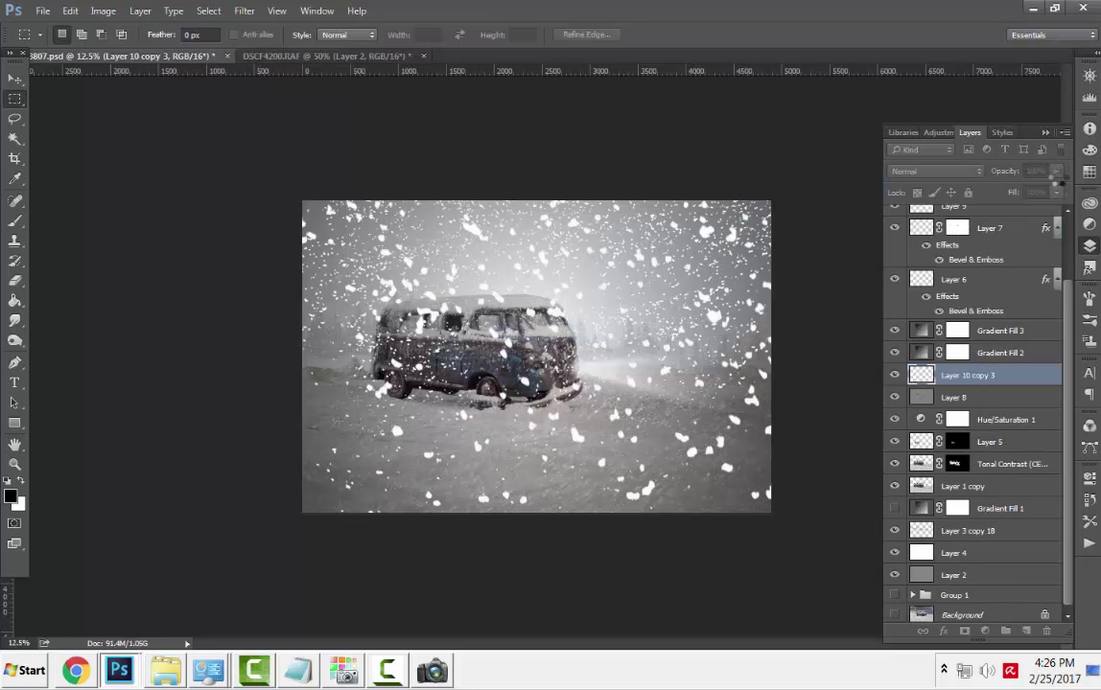
{"action": "left_click_drag", "start_coordinate": [1002, 375], "coordinate": [1002, 353]}
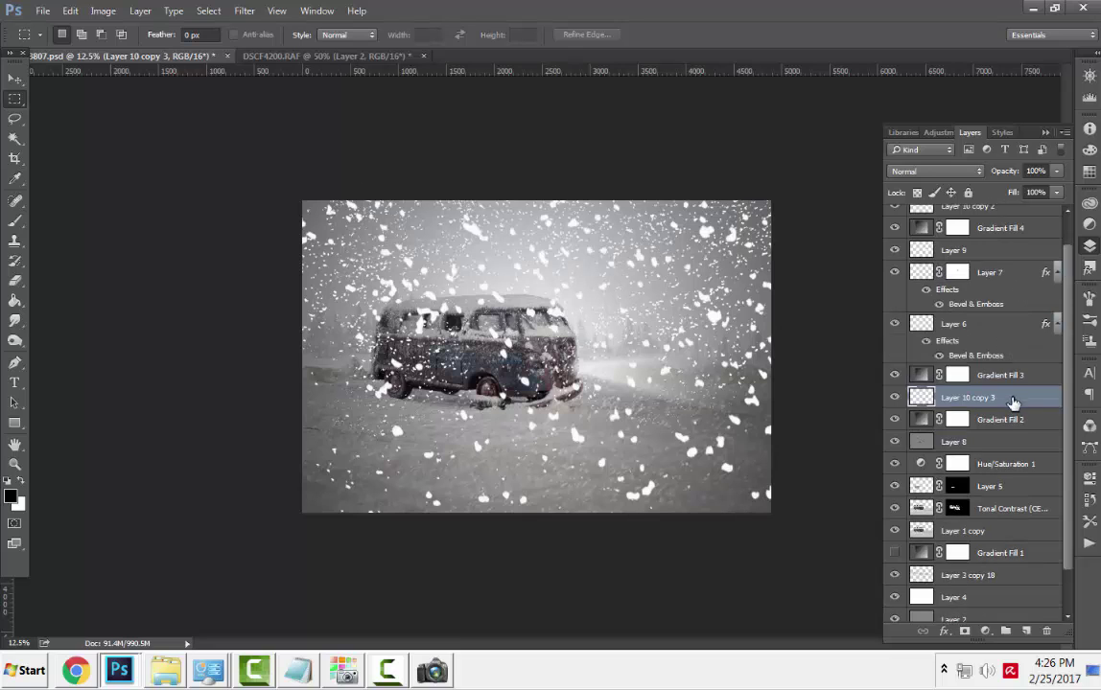
{"action": "left_click_drag", "start_coordinate": [1013, 402], "coordinate": [980, 422]}
- Apply a Motion Blur to Layer 10 copy 2
{"action": "scroll", "coordinate": [997, 431], "scroll_direction": "down", "scroll_amount": 2}
{"action": "left_click", "coordinate": [978, 283]}
{"action": "scroll", "coordinate": [949, 287], "scroll_direction": "up", "scroll_amount": 3}
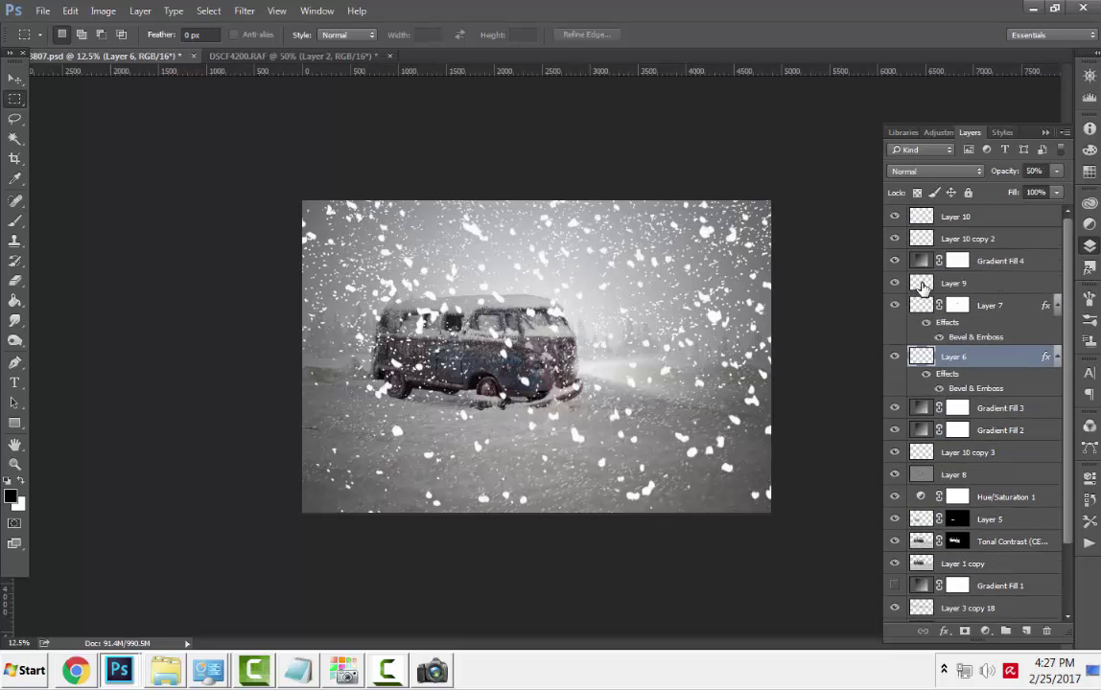
{"action": "left_click", "coordinate": [926, 238]}
{"action": "left_click", "coordinate": [244, 11]}
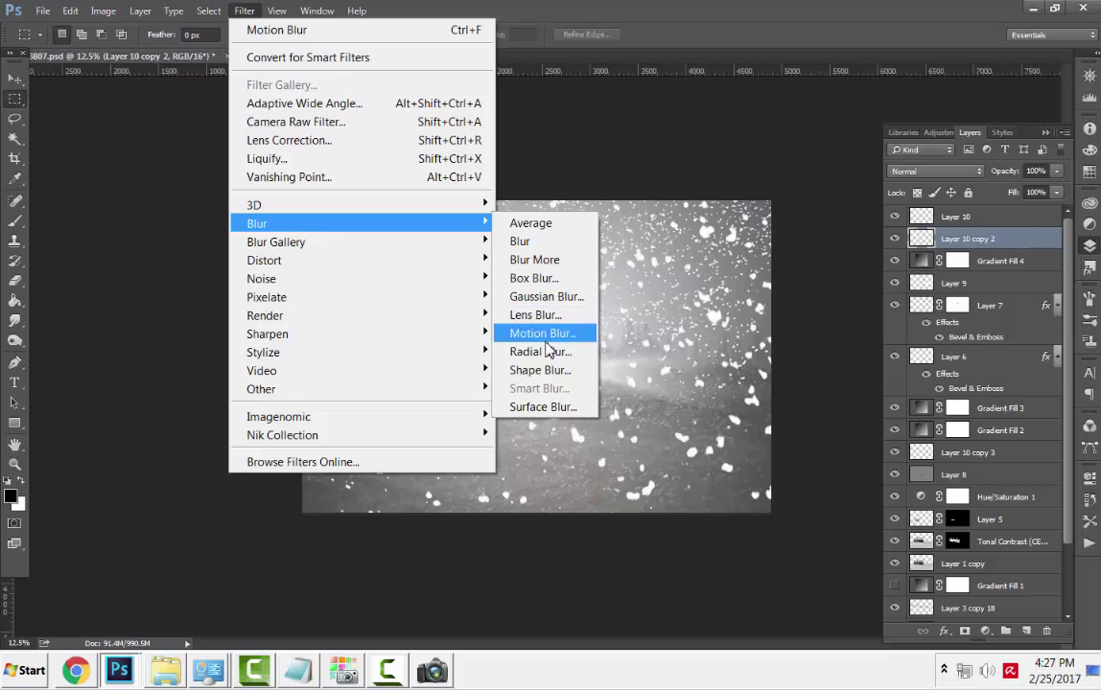
{"action": "left_click", "coordinate": [555, 272]}
{"action": "key", "text": "Return"}
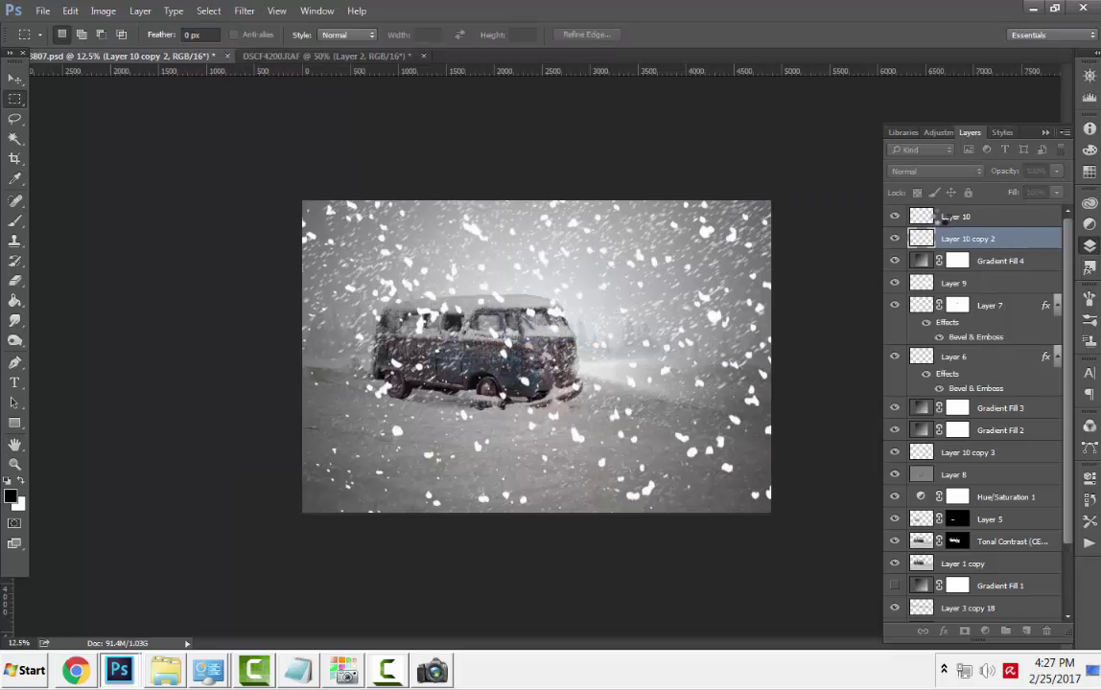
- Shrink Layer 10 to about 75% and give it a 36°, 66-pixel Motion Blur
{"action": "left_click", "coordinate": [955, 217]}
{"action": "key", "text": "v"}
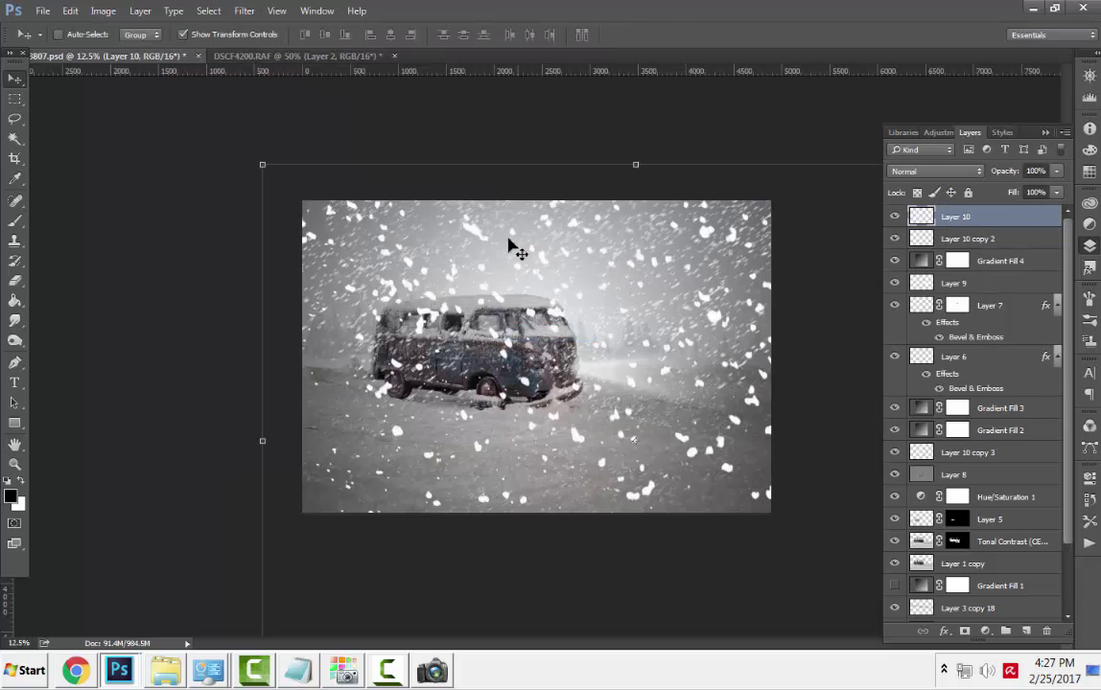
{"action": "key", "text": "ctrl+t"}
{"action": "left_click_drag", "start_coordinate": [263, 165], "coordinate": [288, 186]}
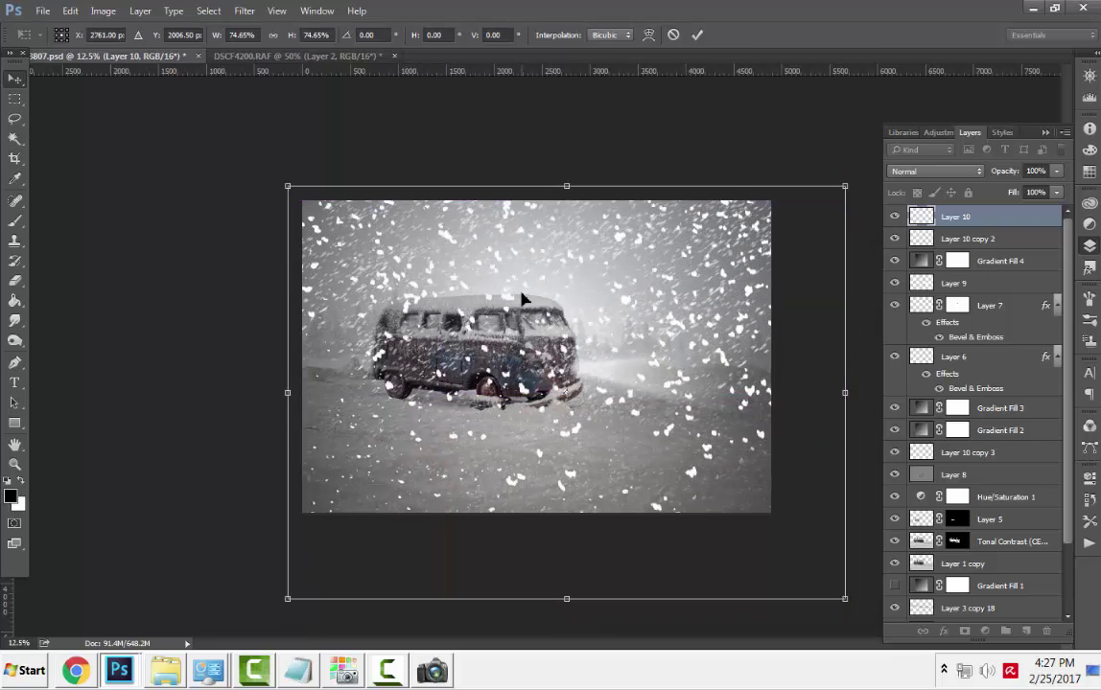
{"action": "key", "text": "Return"}
{"action": "left_click", "coordinate": [244, 11]}
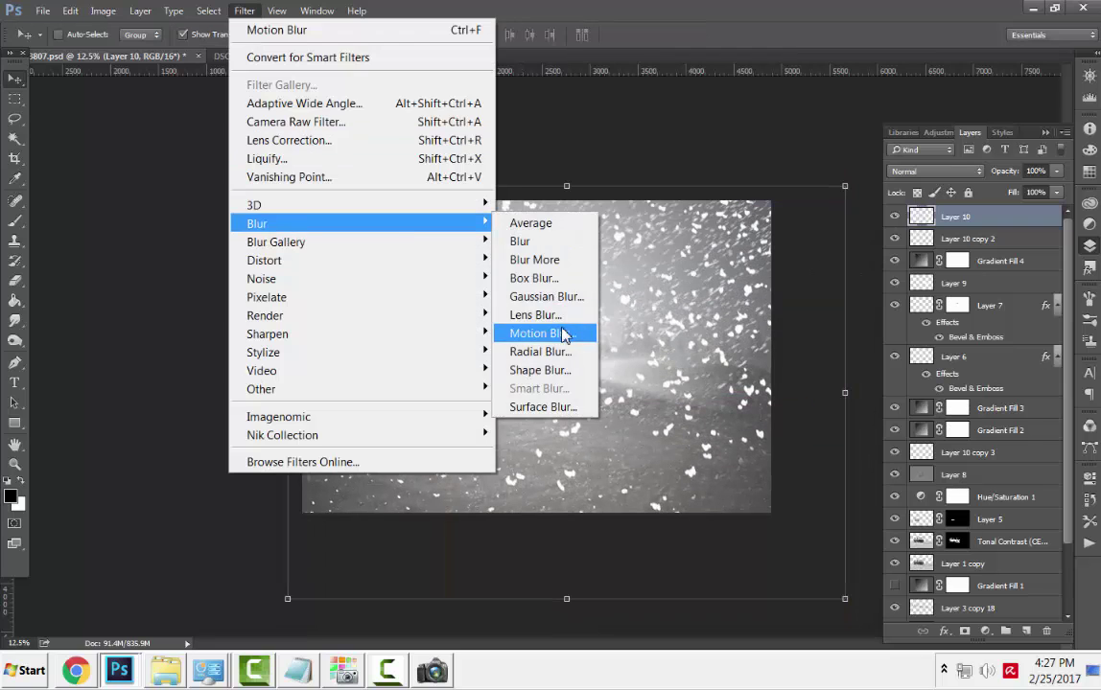
{"action": "left_click", "coordinate": [560, 258]}
{"action": "left_click_drag", "start_coordinate": [787, 461], "coordinate": [799, 469]}
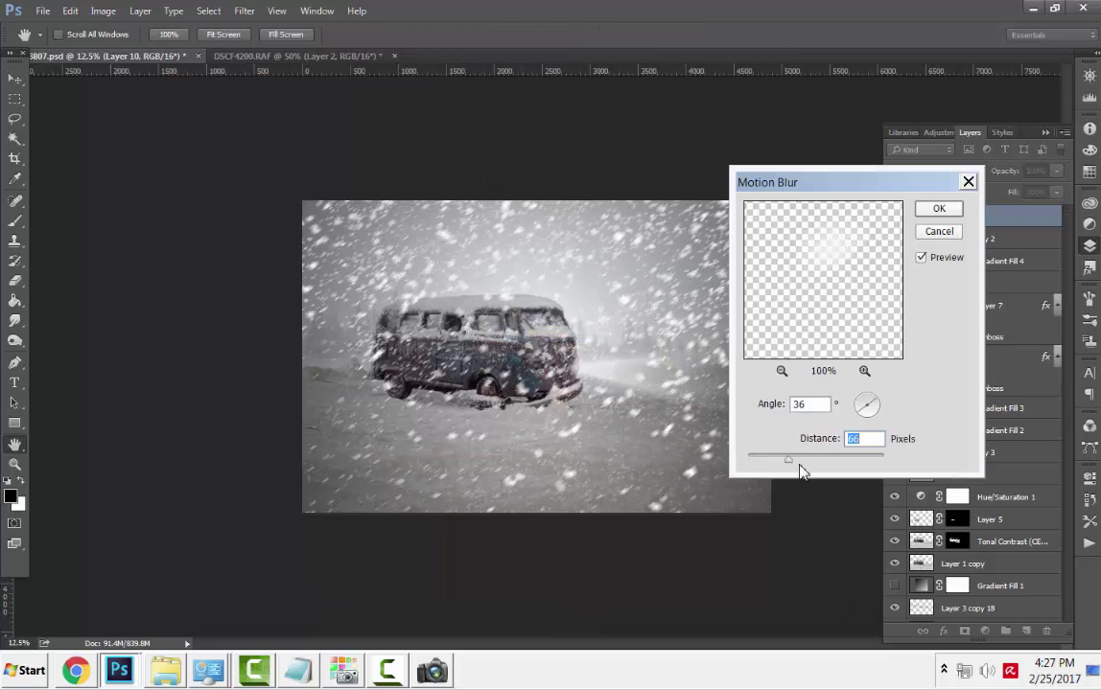
{"action": "left_click", "coordinate": [939, 211]}
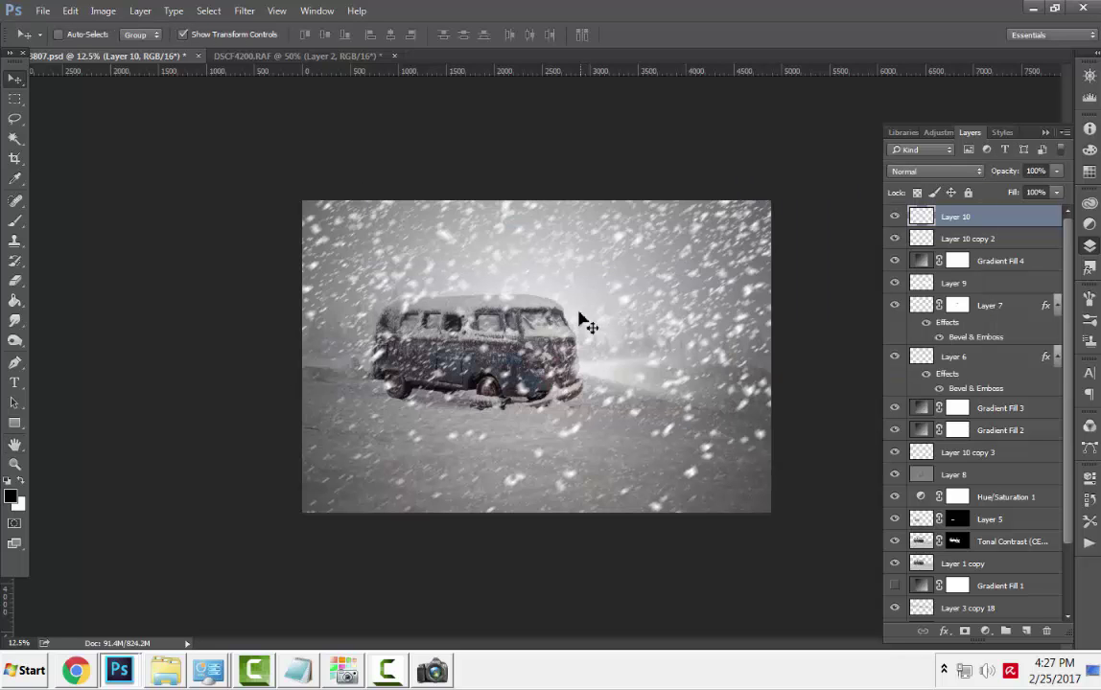
- Stretch Layer 10's bottom corners far beyond the canvas and reposition the snow
{"action": "left_click_drag", "start_coordinate": [580, 319], "coordinate": [570, 278]}
{"action": "key", "text": "ctrl+minus"}
{"action": "key", "text": "ctrl+t"}
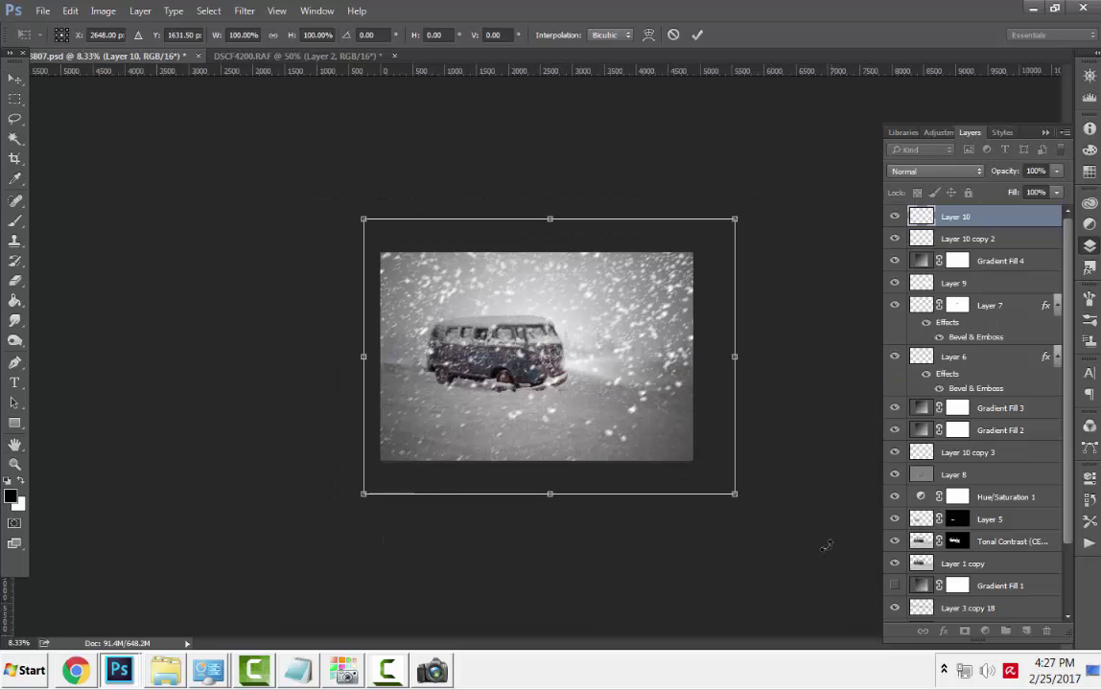
{"action": "left_click_drag", "start_coordinate": [735, 494], "coordinate": [868, 624], "text": "ctrl"}
{"action": "left_click_drag", "start_coordinate": [364, 494], "coordinate": [67, 638], "text": "ctrl"}
{"action": "left_click_drag", "start_coordinate": [558, 428], "coordinate": [573, 437]}
{"action": "key", "text": "Return"}
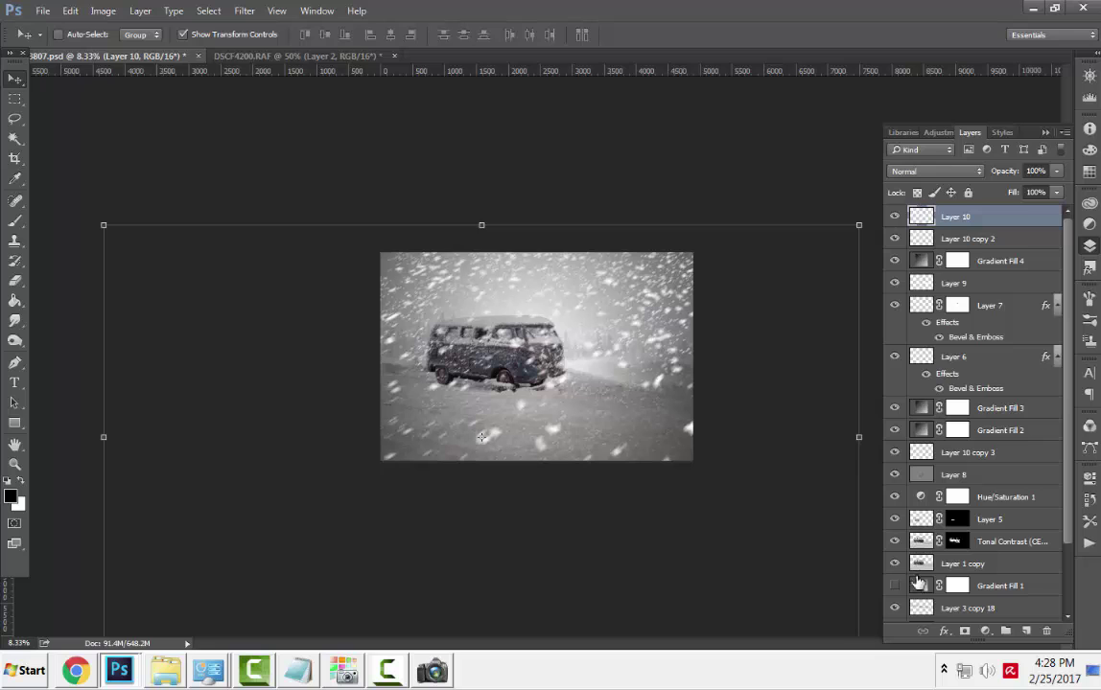
- Add a Deep Blue Photo Filter adjustment layer at 25% and inspect the tint
{"action": "left_click", "coordinate": [985, 631]}
{"action": "left_click", "coordinate": [970, 480]}
{"action": "left_click", "coordinate": [959, 197]}
{"action": "left_click", "coordinate": [897, 367]}
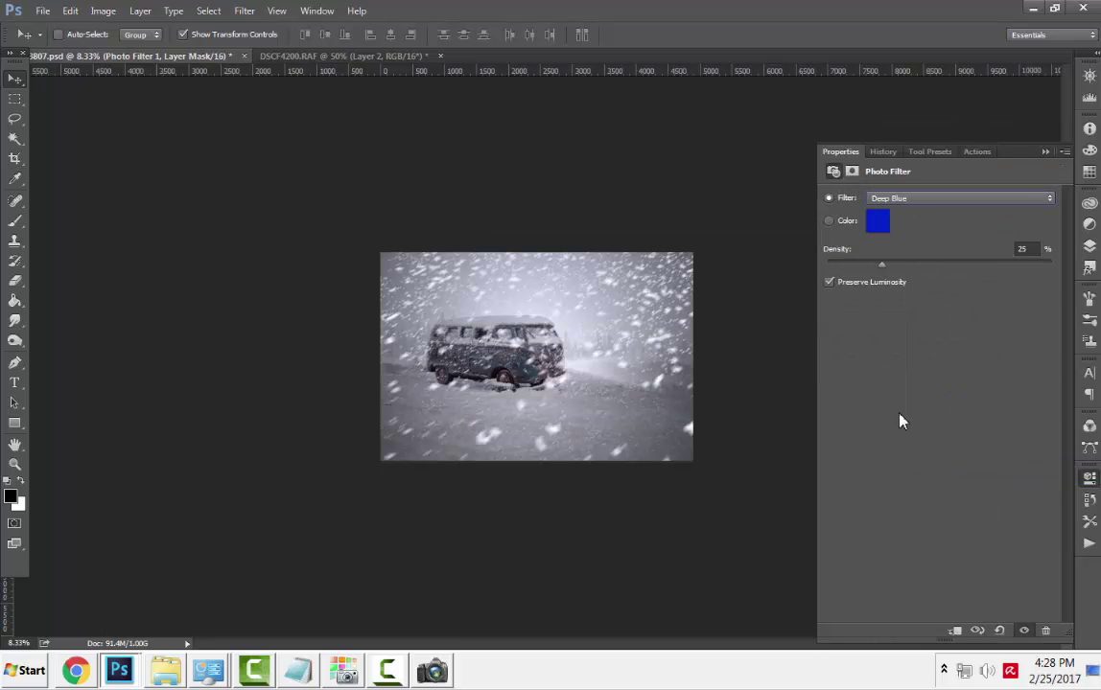
{"action": "key", "text": "ctrl+plus"}
{"action": "key", "text": "ctrl+plus"}
{"action": "key", "text": "ctrl+plus"}
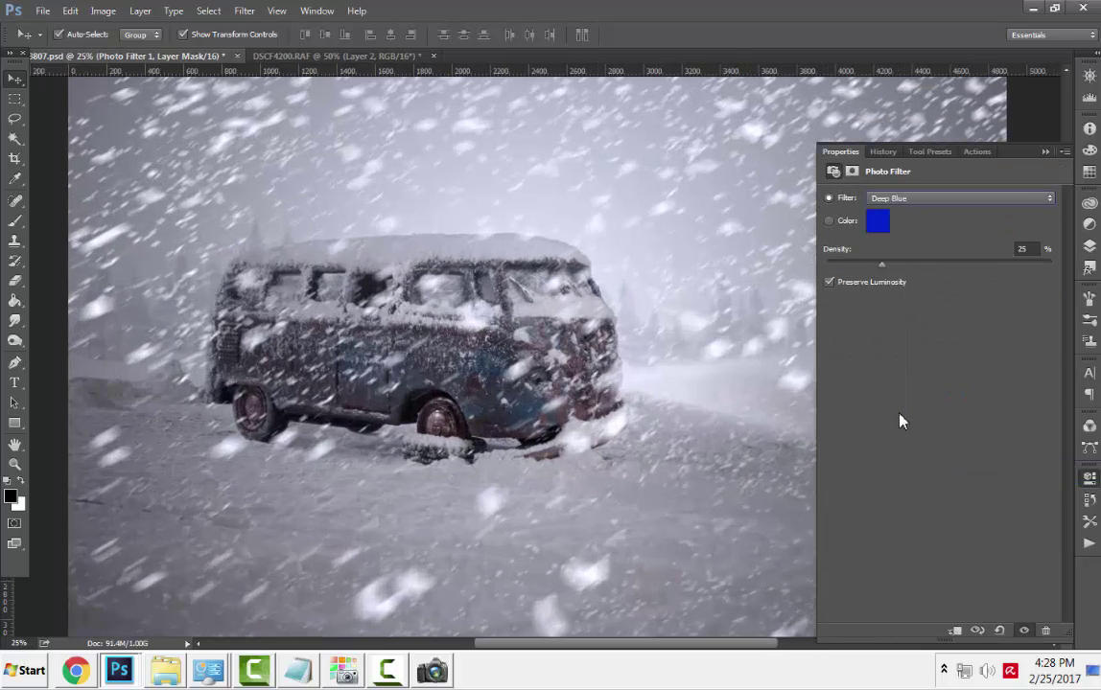
{"action": "key", "text": "ctrl+minus"}
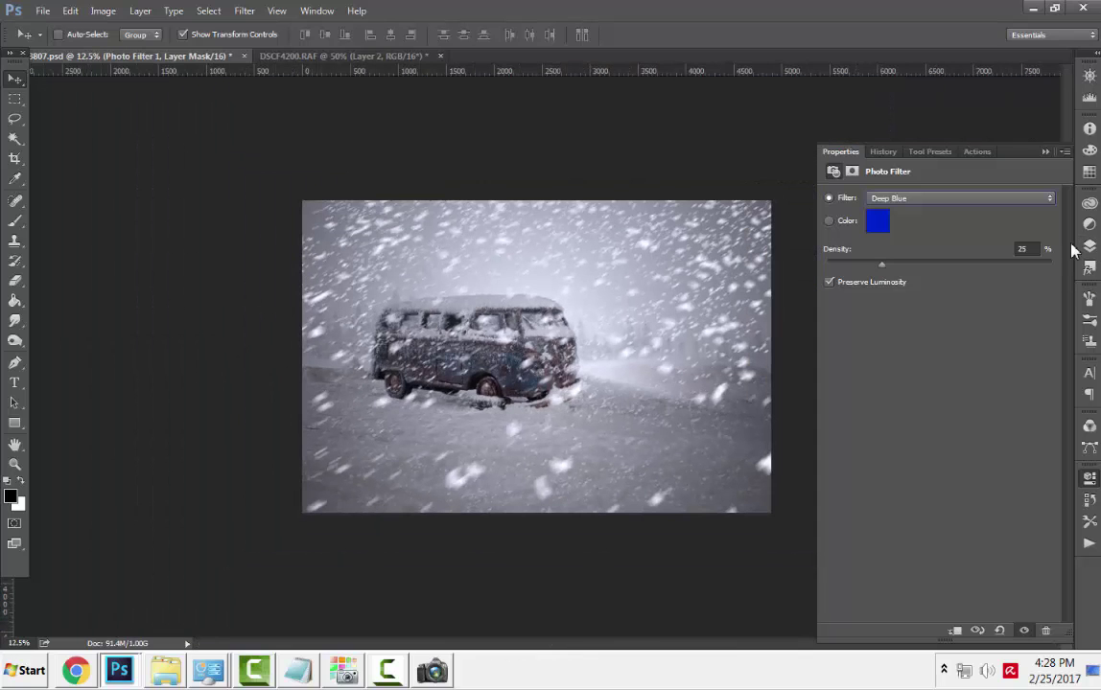
- Duplicate Gradient Fill 4 and place the 50% copy just below Photo Filter 1 to darken the vignette
{"action": "left_click", "coordinate": [1090, 248]}
{"action": "left_click", "coordinate": [997, 288]}
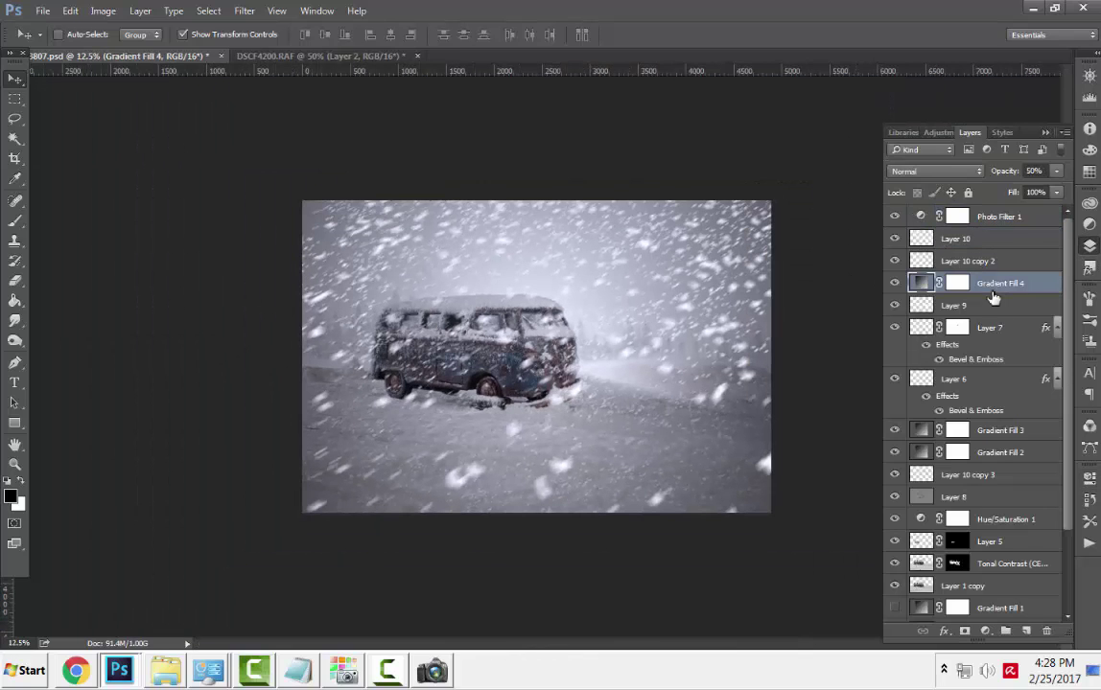
{"action": "key", "text": "ctrl+j"}
{"action": "left_click_drag", "start_coordinate": [997, 288], "coordinate": [997, 234]}
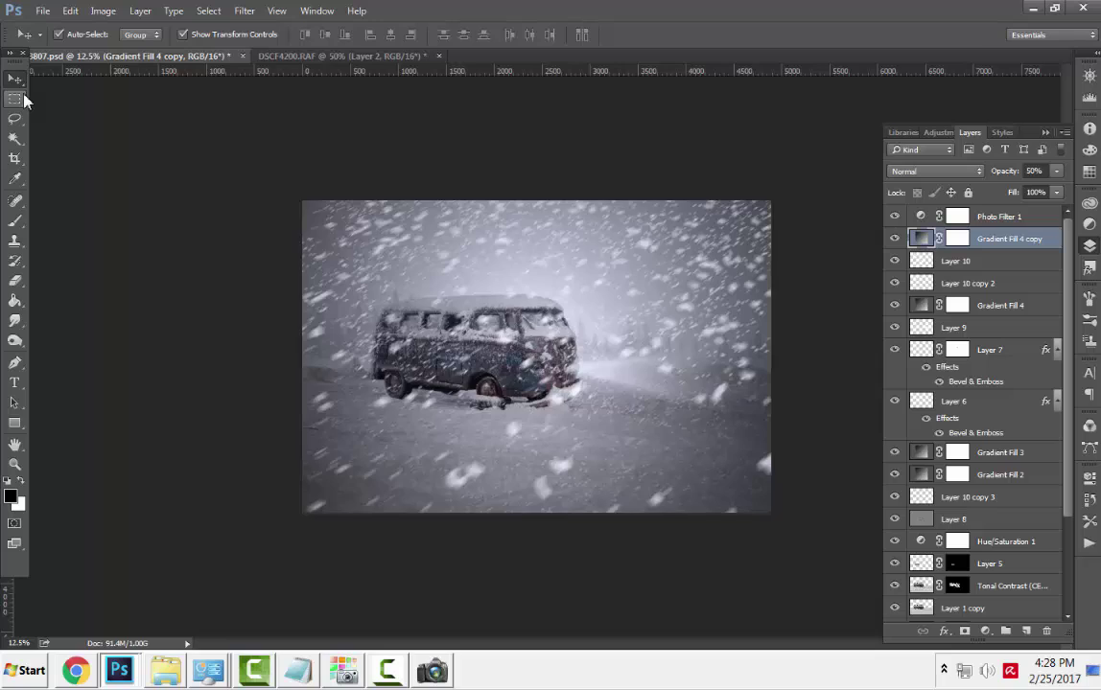
{"action": "key", "text": "ctrl+minus"}
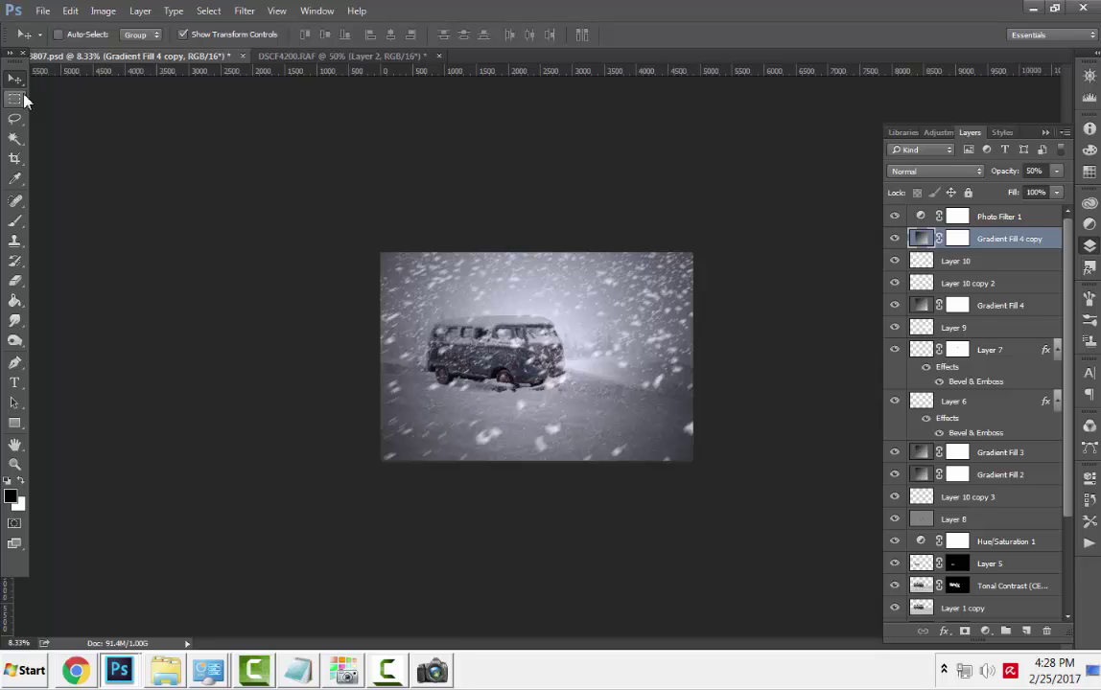
{"action": "key", "text": "ctrl+plus"}
{"action": "key", "text": "ctrl+plus"}
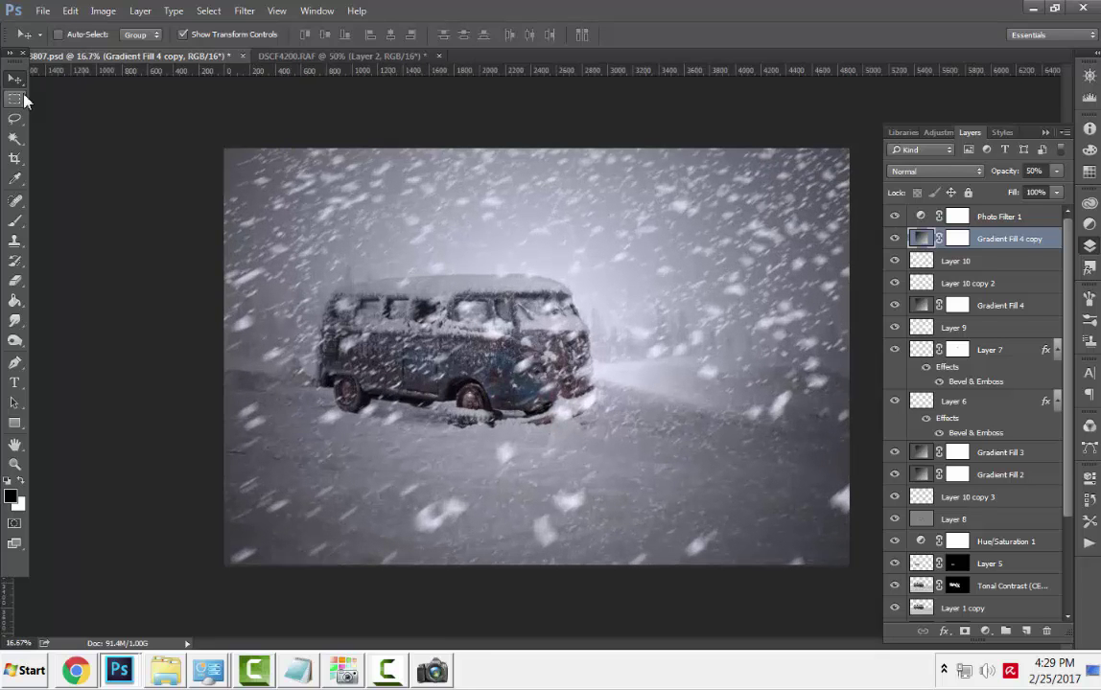
{"action": "key", "text": "ctrl+minus"}
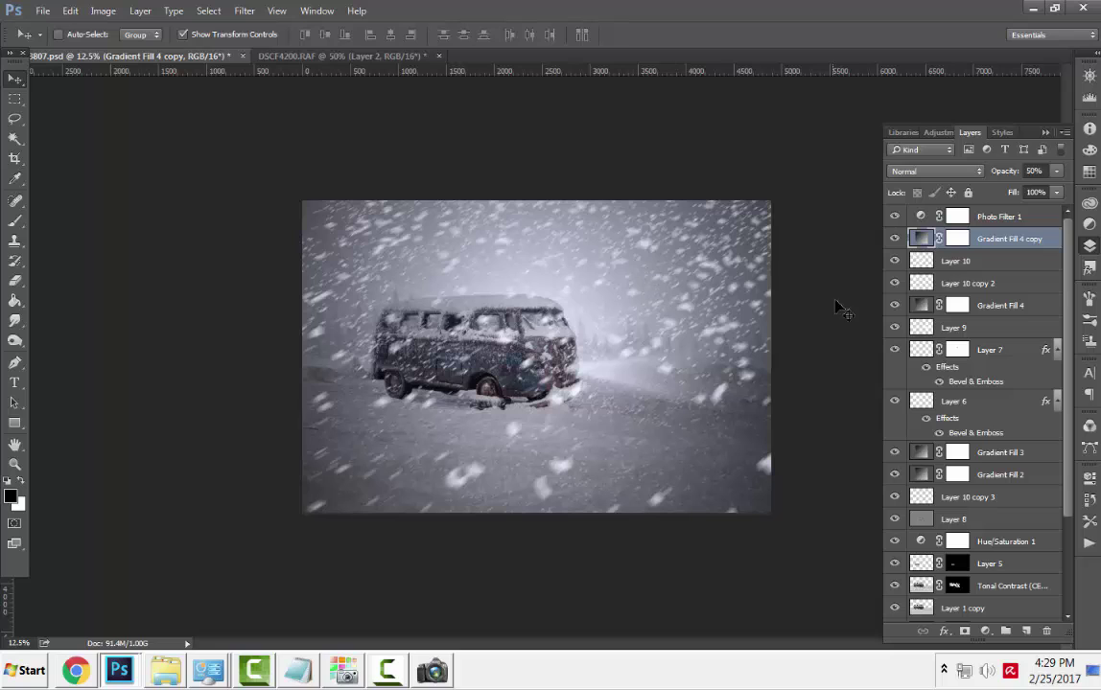
{"action": "left_click", "coordinate": [956, 261]}
{"action": "key", "text": "e"}
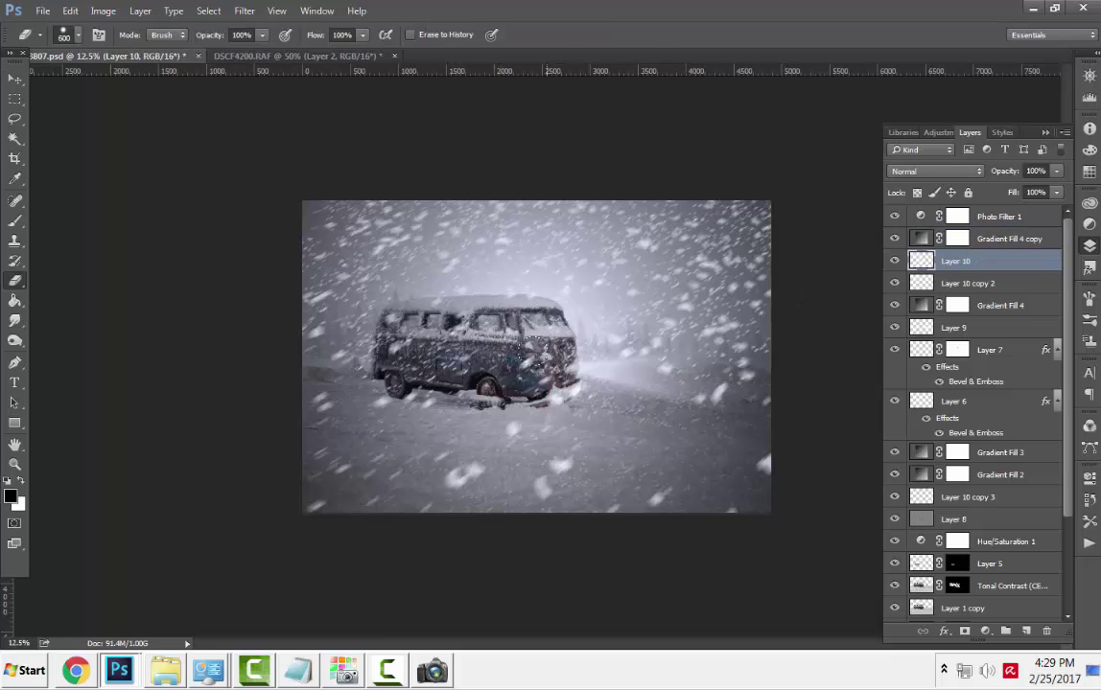
- Duplicate the Layer 10 snow, shift it down, and mask it to show only below the van
{"action": "key", "text": "ctrl+j"}
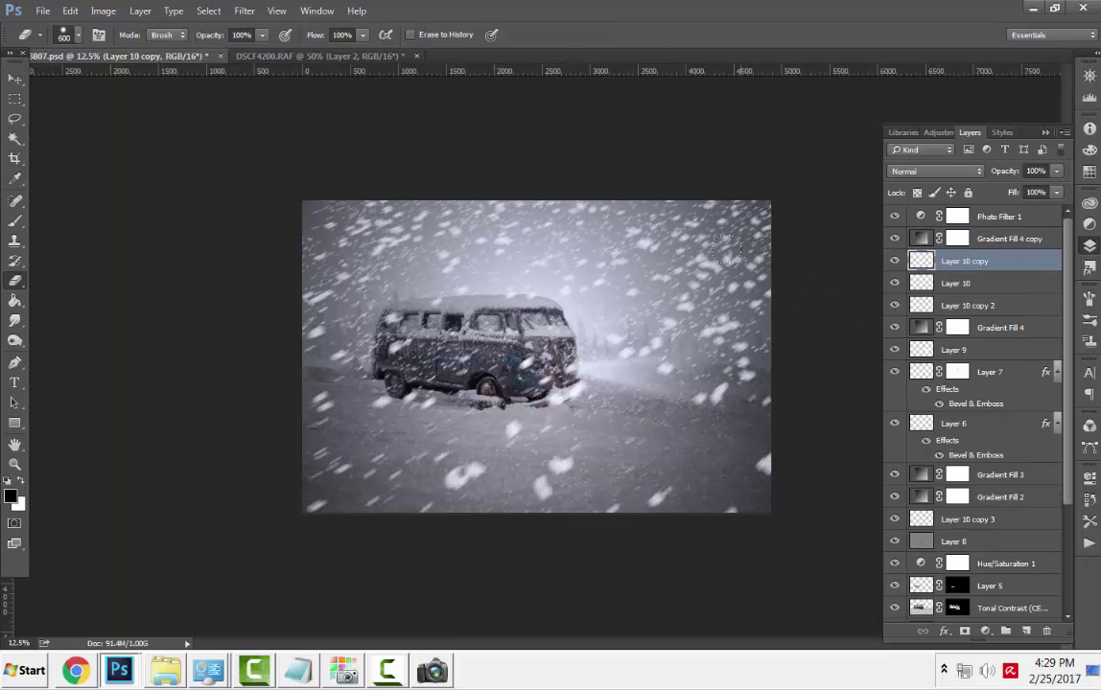
{"action": "key", "text": "v"}
{"action": "mouse_move", "coordinate": [692, 432]}
{"action": "left_mouse_down"}
{"action": "mouse_move", "coordinate": [756, 518]}
{"action": "mouse_move", "coordinate": [752, 508]}
{"action": "left_mouse_up"}
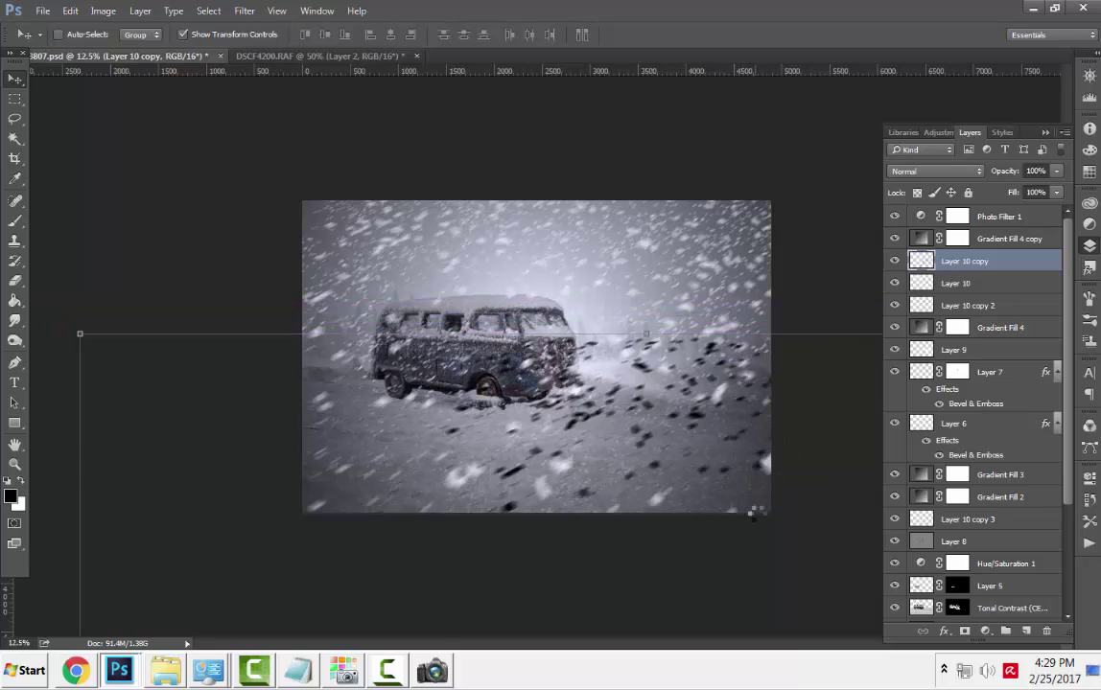
{"action": "left_click", "coordinate": [964, 631], "text": "alt"}
{"action": "key", "text": "b"}
{"action": "key", "text": "x"}
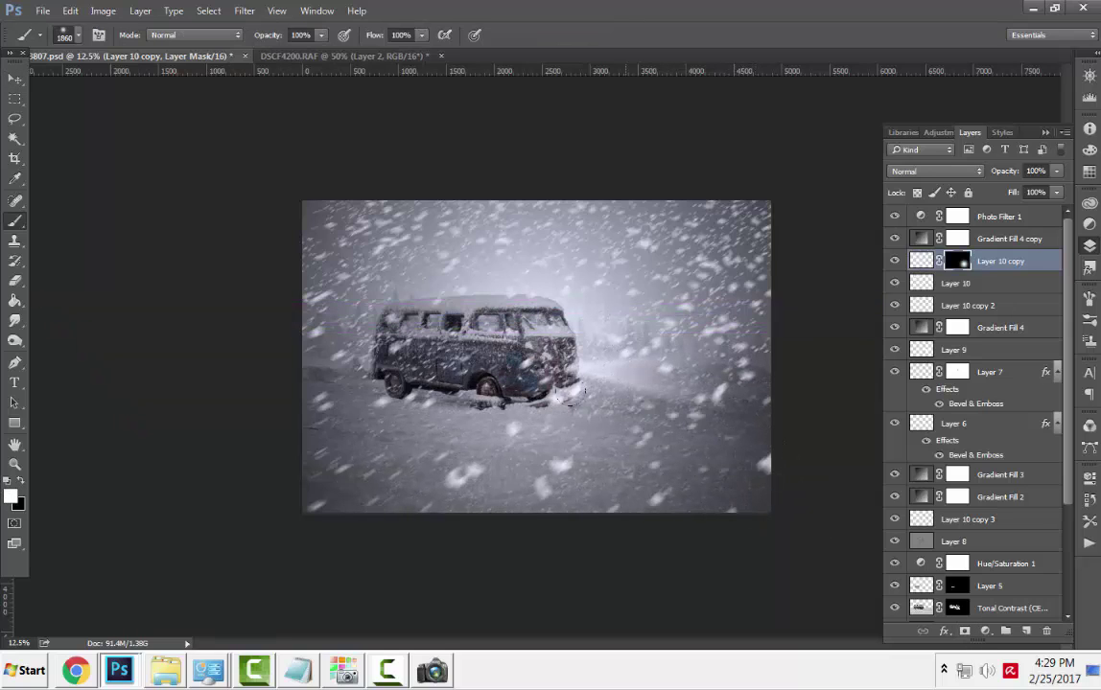
{"action": "left_click_drag", "start_coordinate": [522, 420], "coordinate": [551, 424]}
- Erase snow over the van's right side on Layer 10 with a 200 px eraser
{"action": "left_click", "coordinate": [1041, 217]}
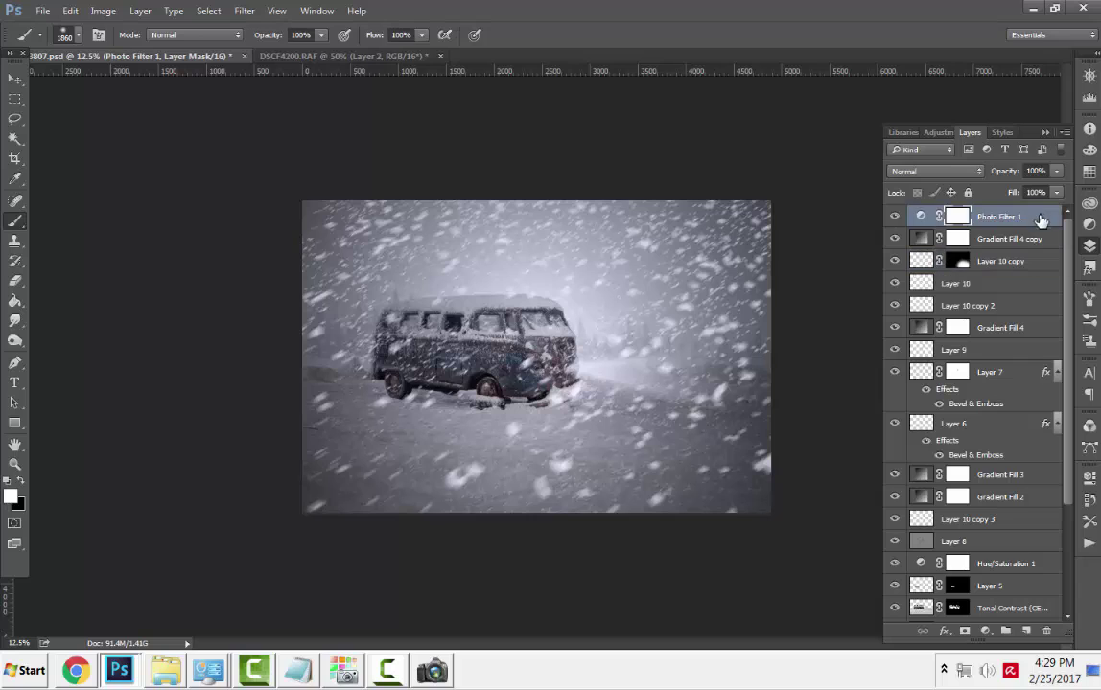
{"action": "key", "text": "v"}
{"action": "left_click", "coordinate": [949, 283]}
{"action": "key", "text": "e"}
{"action": "key", "text": "bracketleft"}
{"action": "key", "text": "bracketleft"}
{"action": "key", "text": "bracketleft"}
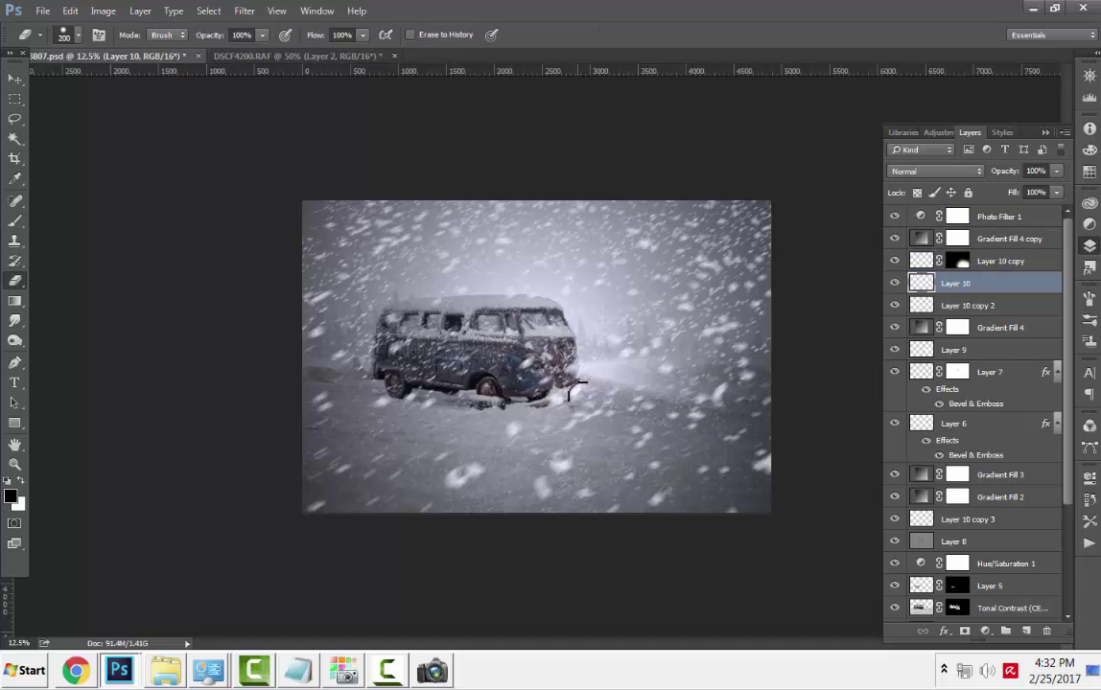
{"action": "left_click_drag", "start_coordinate": [508, 341], "coordinate": [542, 403]}
- Compare the result with Layer 6 toggled, then set Layer 9's headlight beam to 75% opacity
{"action": "scroll", "coordinate": [1002, 364], "scroll_direction": "down", "scroll_amount": 2}
{"action": "left_click", "coordinate": [911, 541]}
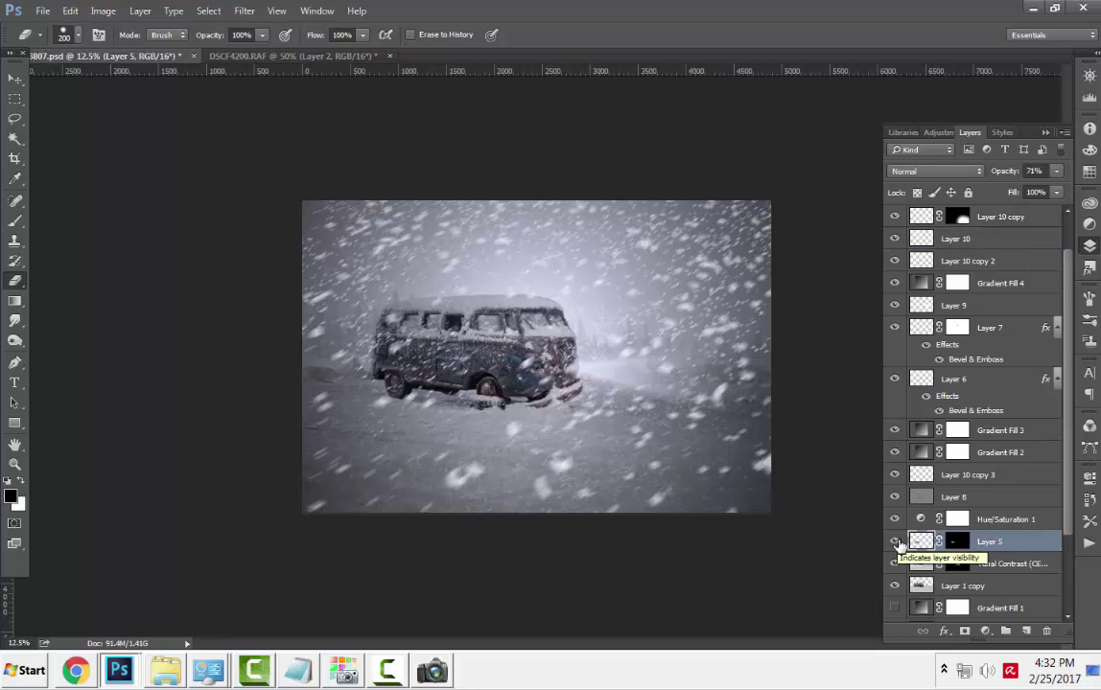
{"action": "left_click", "coordinate": [896, 381]}
{"action": "left_click", "coordinate": [895, 379]}
{"action": "left_click", "coordinate": [953, 305]}
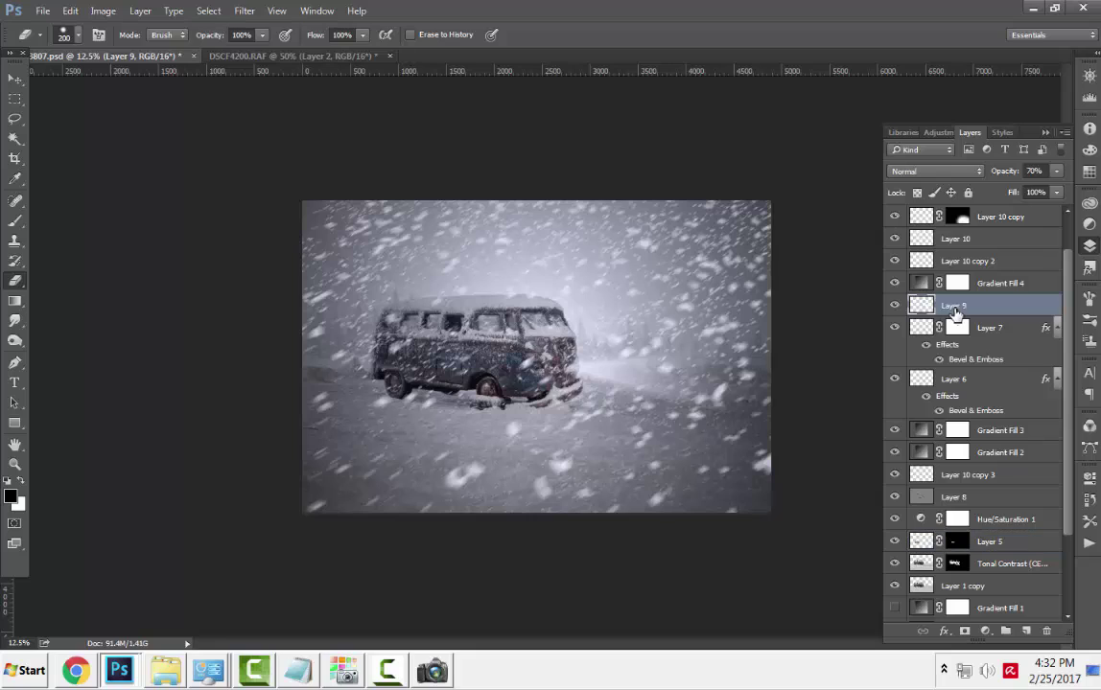
{"action": "left_click", "coordinate": [1056, 171]}
{"action": "left_click_drag", "start_coordinate": [1064, 191], "coordinate": [1047, 184]}
{"action": "left_click", "coordinate": [1088, 247]}
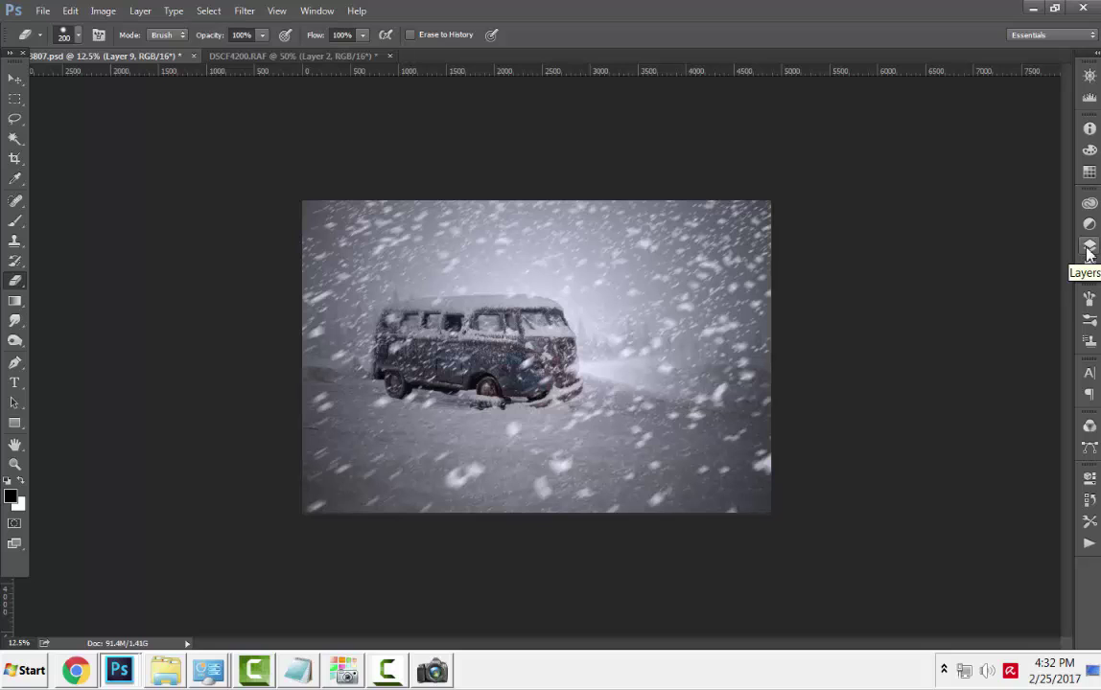
{"action": "left_click", "coordinate": [1088, 247]}
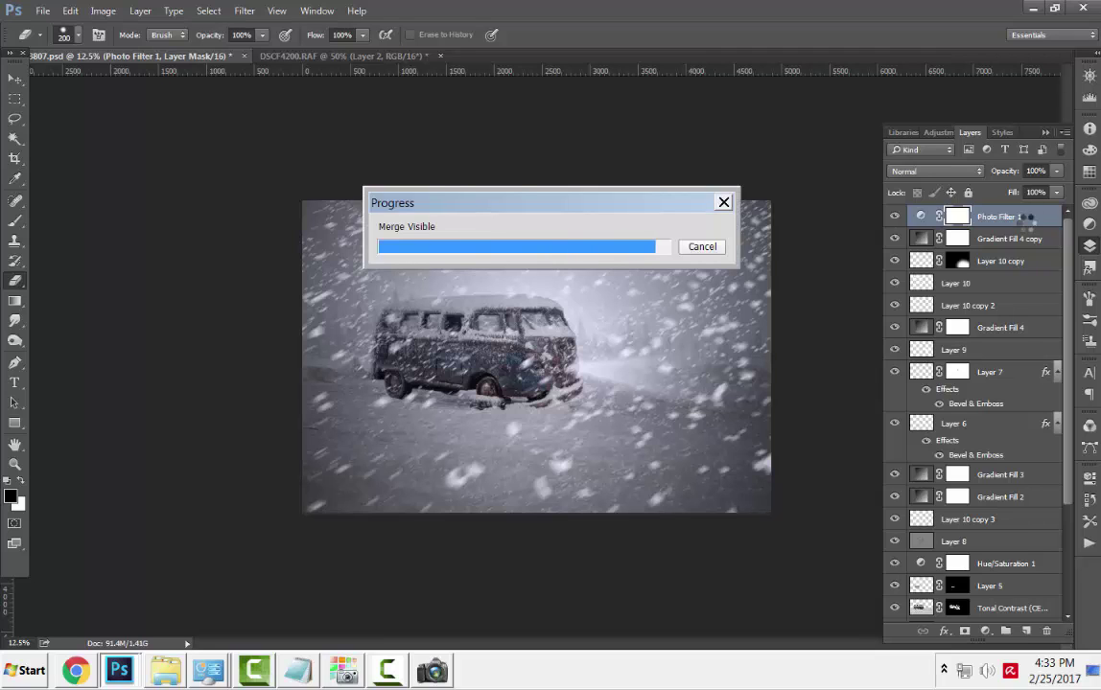
- Duplicate the merged Layer 11 and scale the copy up to about 108%
{"action": "key", "text": "ctrl+j"}
{"action": "key", "text": "v"}
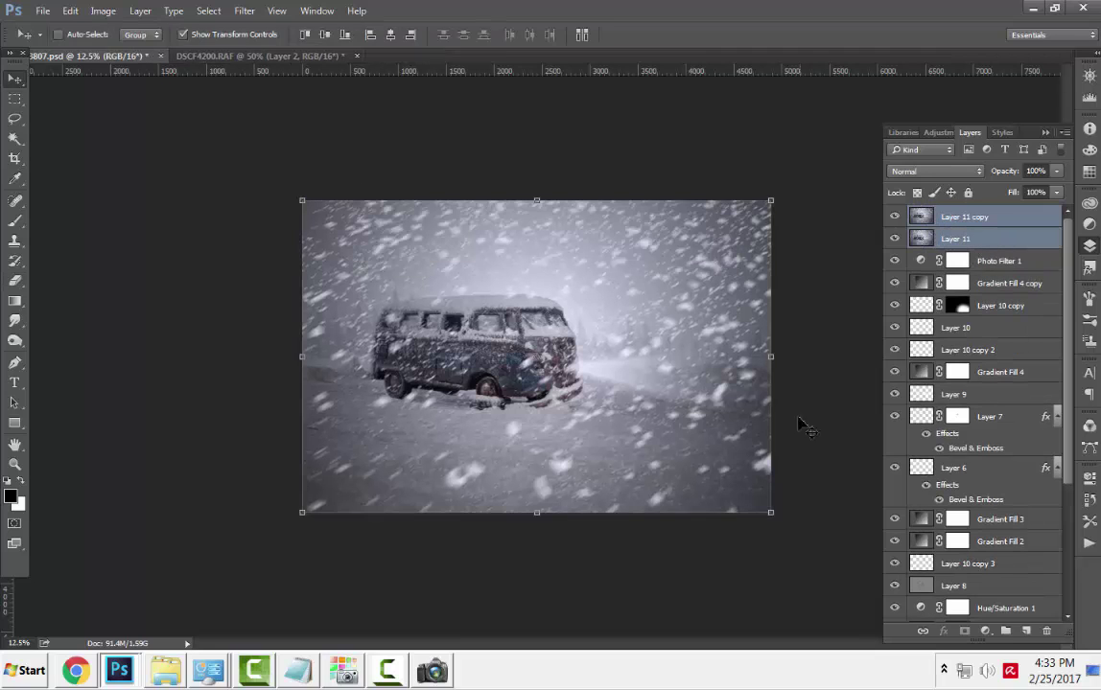
{"action": "left_click_drag", "start_coordinate": [769, 512], "coordinate": [797, 538]}
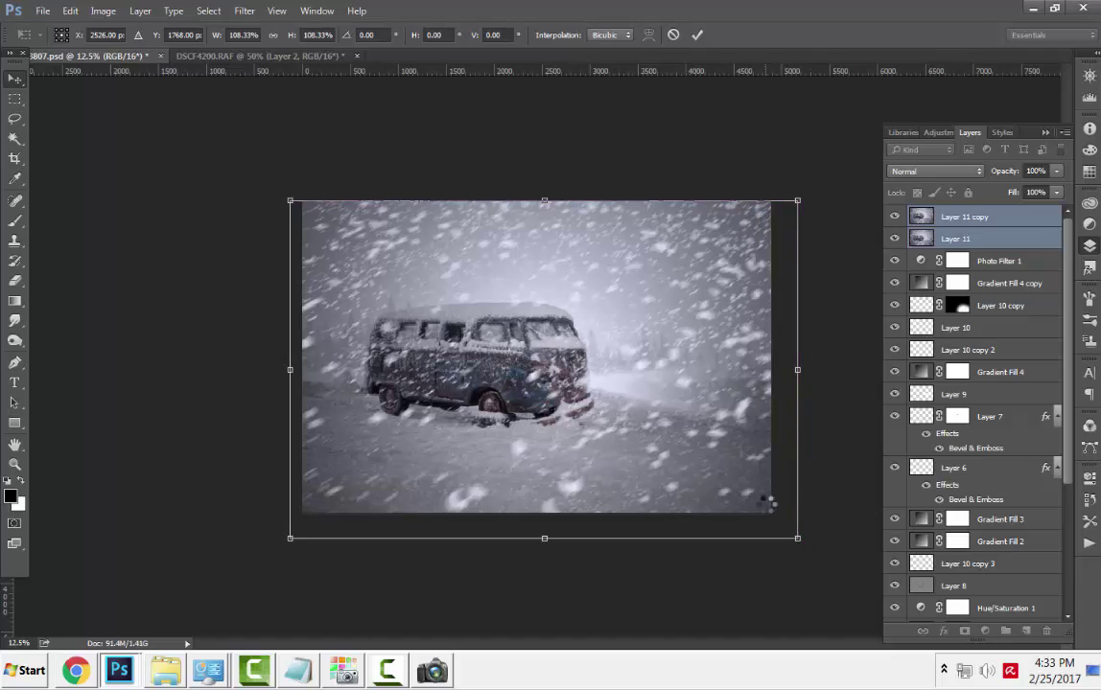
{"action": "key", "text": "Return"}
- Gaussian-blur the Layer 11 copy and mask it with a radial gradient to the image edges
{"action": "left_click", "coordinate": [244, 10]}
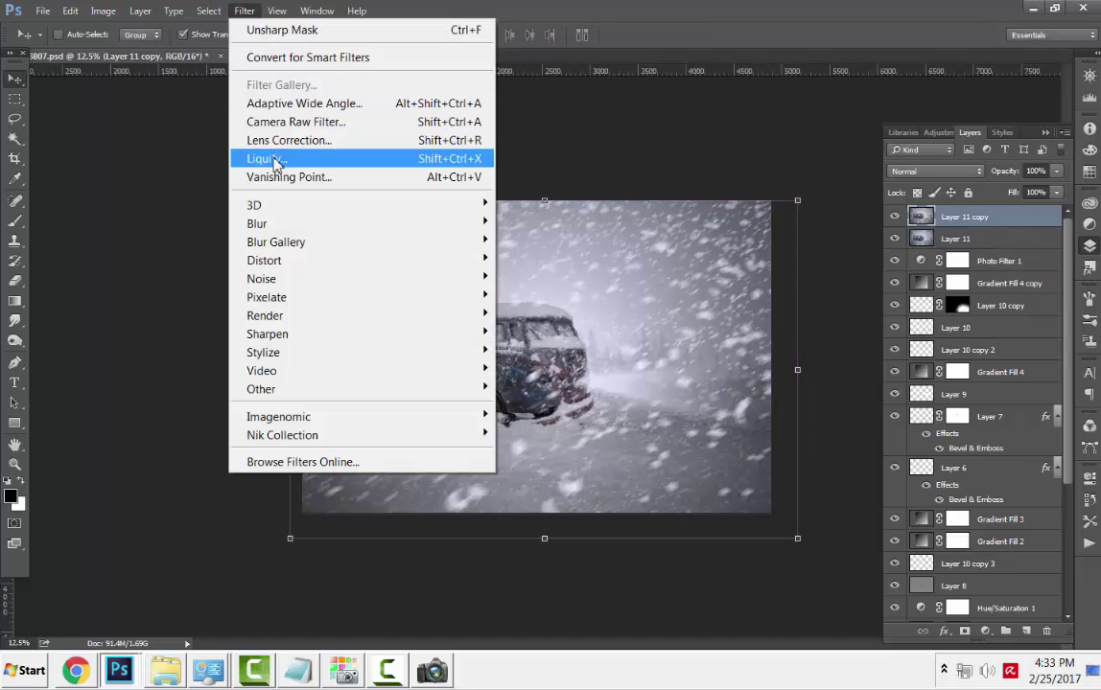
{"action": "left_click", "coordinate": [539, 300]}
{"action": "left_click", "coordinate": [917, 230]}
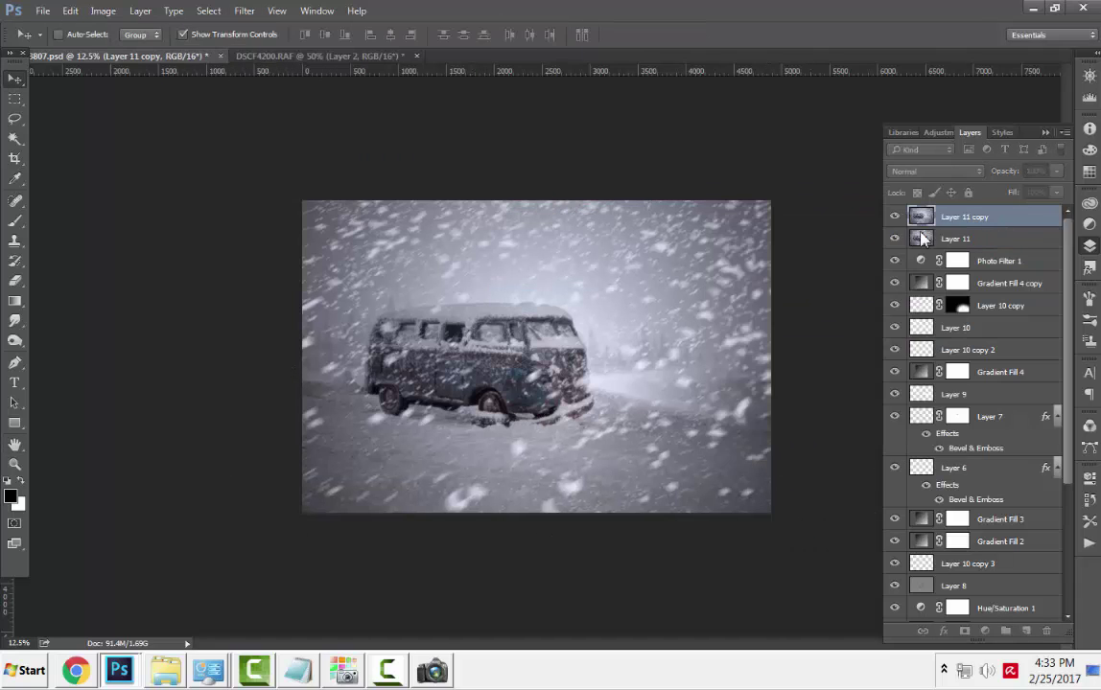
{"action": "left_click", "coordinate": [965, 631]}
{"action": "key", "text": "g"}
{"action": "left_click_drag", "start_coordinate": [570, 382], "coordinate": [294, 489]}
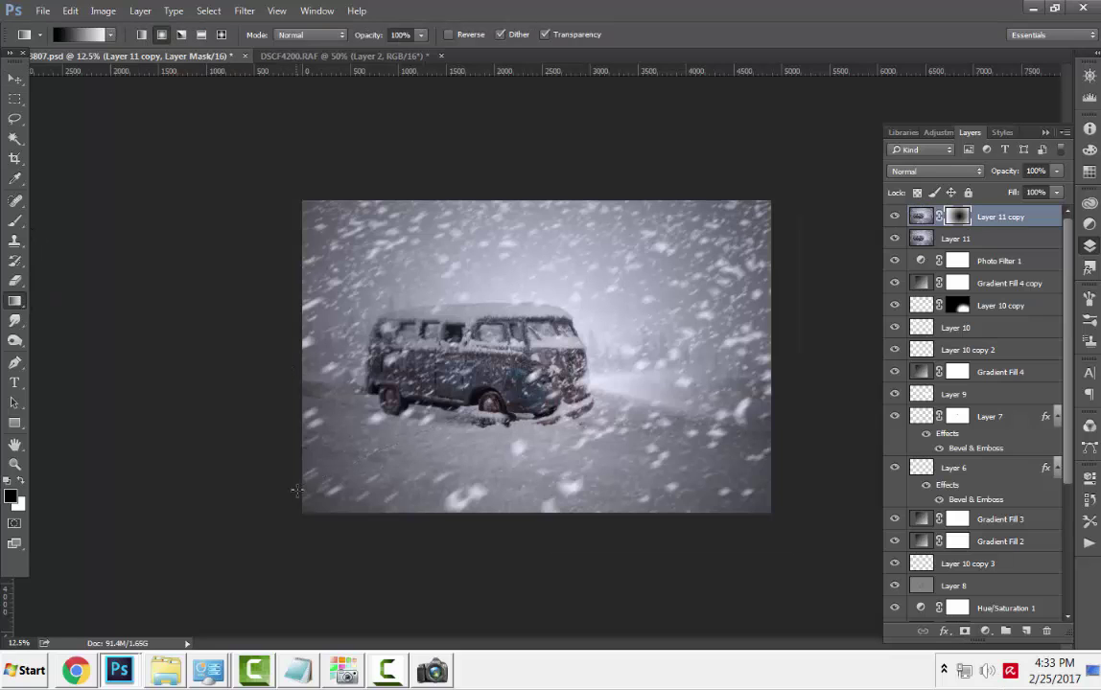
- Sharpen the merged Layer 11 with Unsharp Mask
{"action": "left_click", "coordinate": [955, 238]}
{"action": "left_click", "coordinate": [243, 10]}
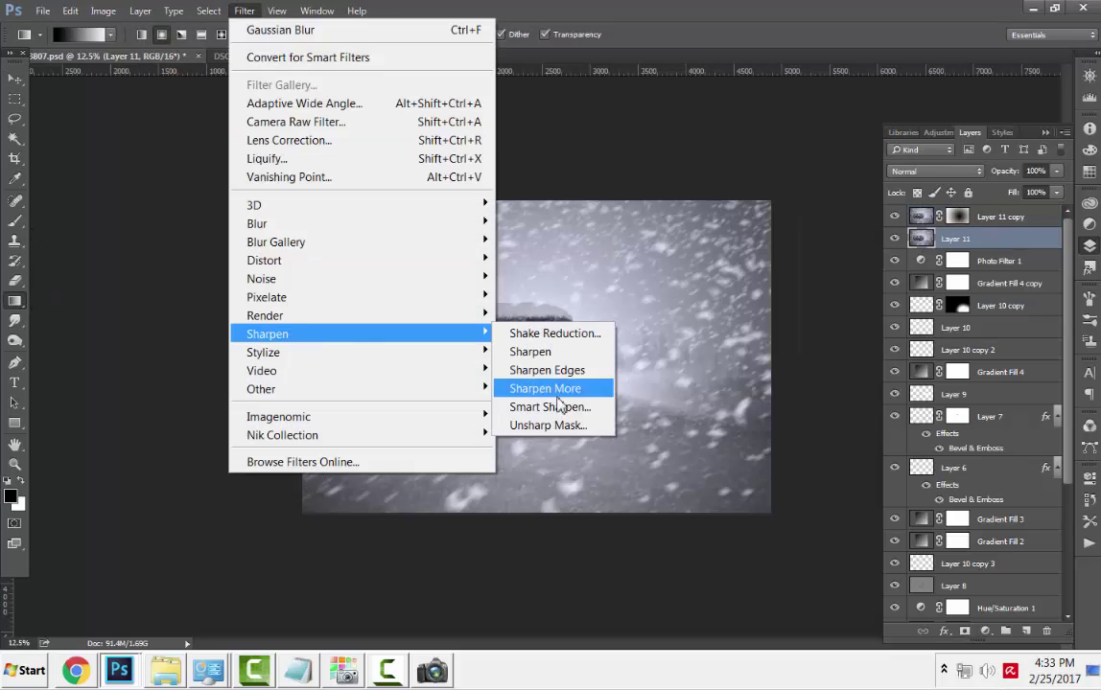
{"action": "left_click", "coordinate": [542, 424]}
{"action": "key", "text": "Return"}
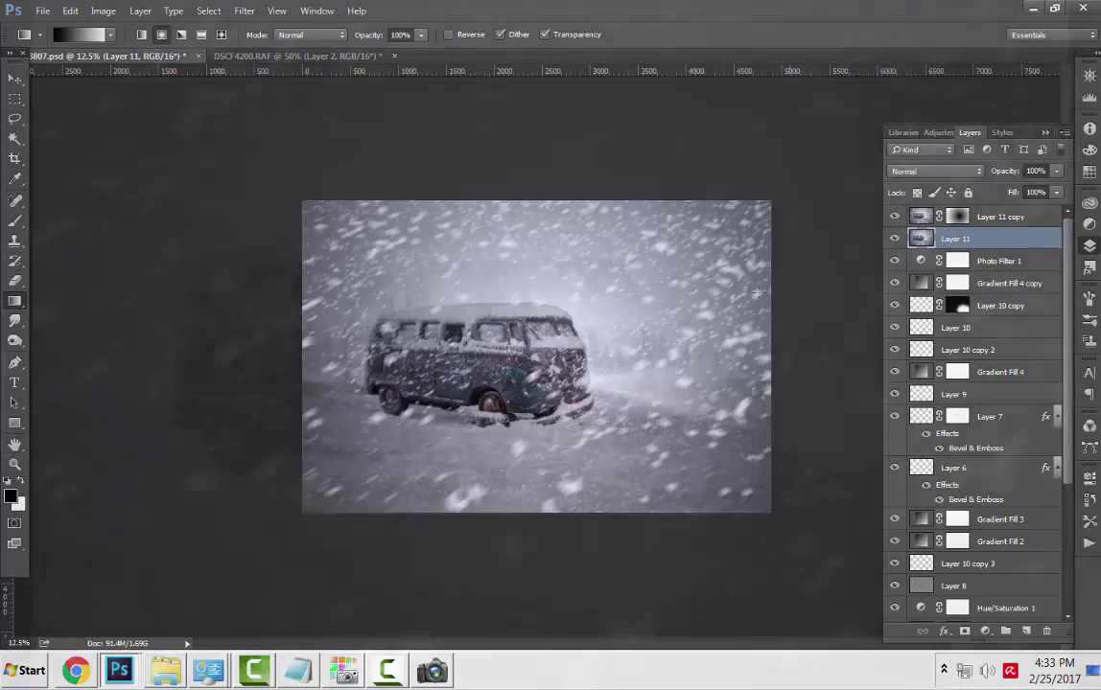